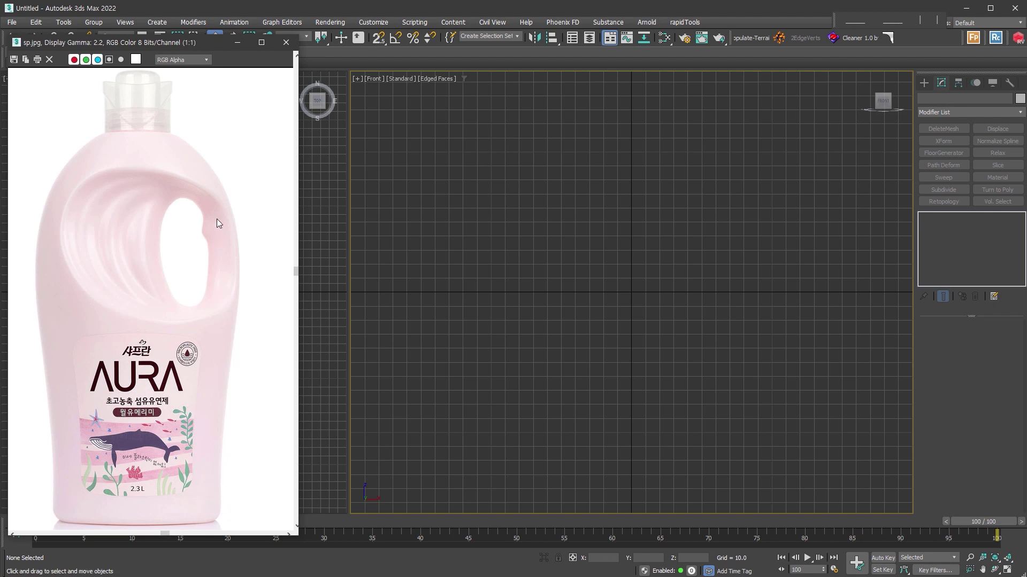
# - Show the Standard Primitives object types in the Create panel
pyautogui.click(923, 83)
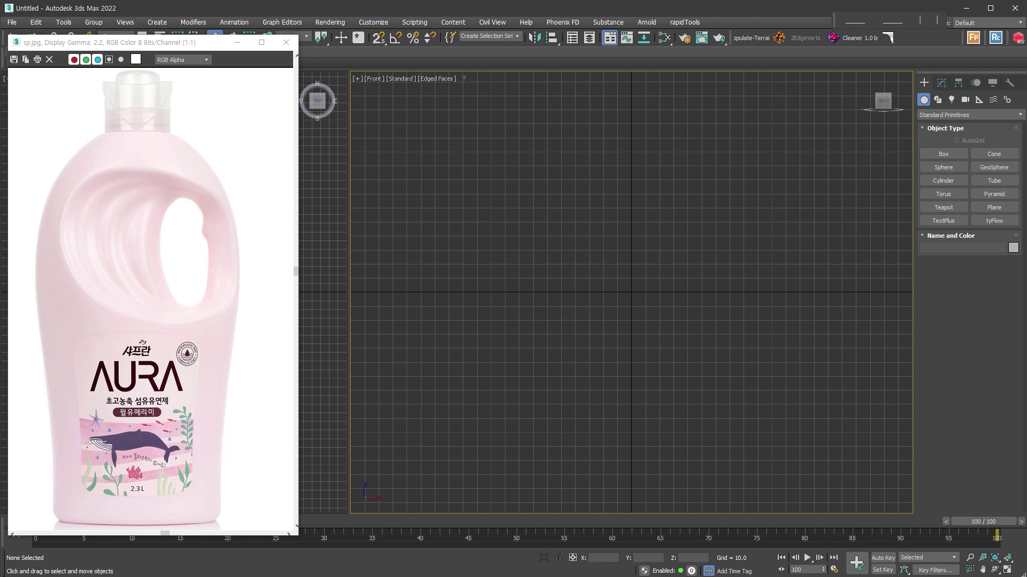
# - Draw a square Plane in the Front view with a single width and length segment
pyautogui.click(994, 207)
pyautogui.scroll(-2, 561, 341)
pyautogui.moveTo(562, 341); pyautogui.dragTo(612, 411, button='middle')
pyautogui.click(979, 275)
pyautogui.moveTo(653, 247); pyautogui.dragTo(816, 75)
pyautogui.scroll(-2, 679, 299)
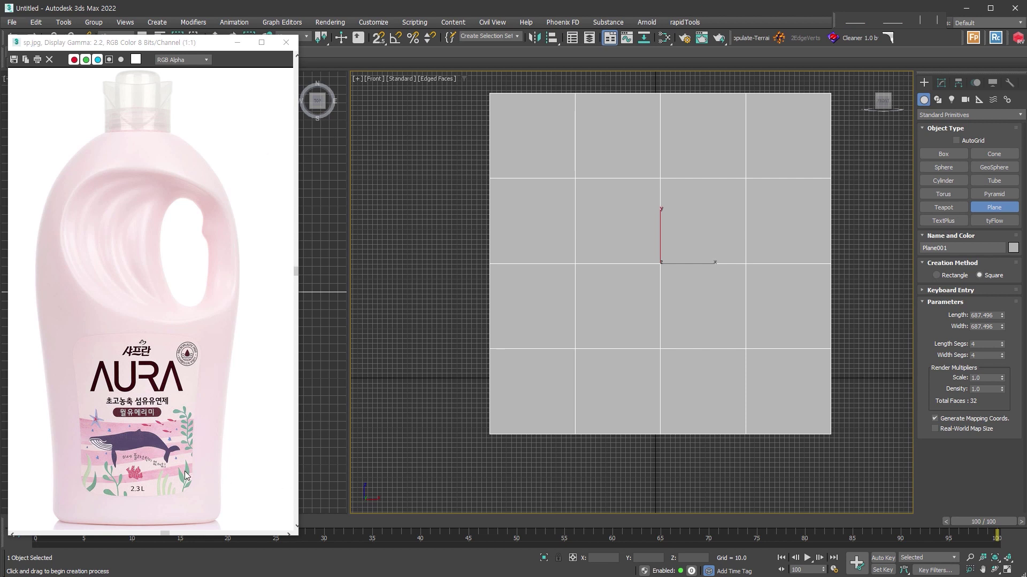
pyautogui.rightClick(1002, 354)
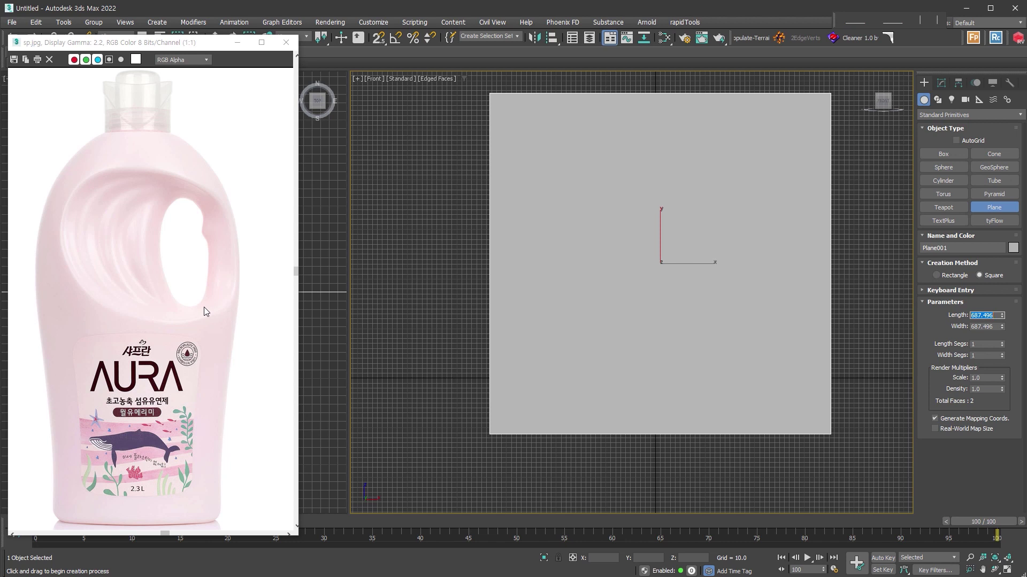
# - Apply the sp.jpg bottle reference image as the plane's texture
pyautogui.moveTo(759, 406); pyautogui.dragTo(729, 428, button='middle')
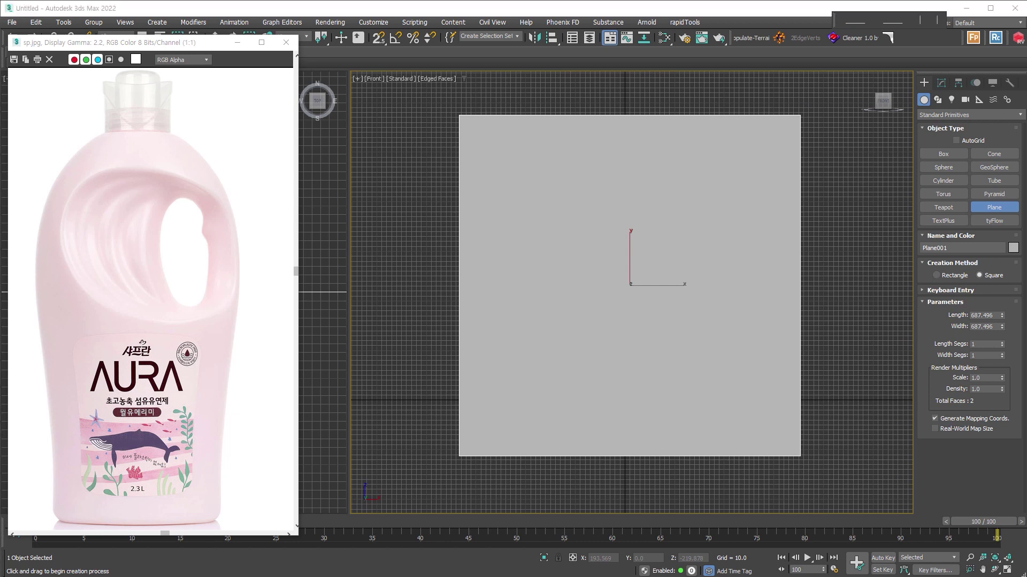
pyautogui.moveTo(665, 481); pyautogui.dragTo(664, 368)
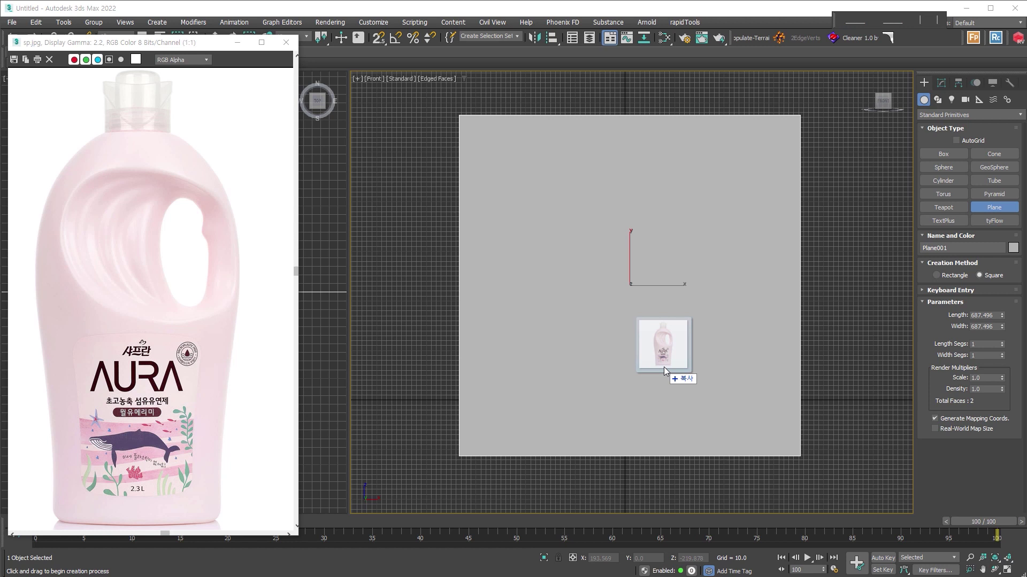
pyautogui.moveTo(663, 366); pyautogui.dragTo(663, 367)
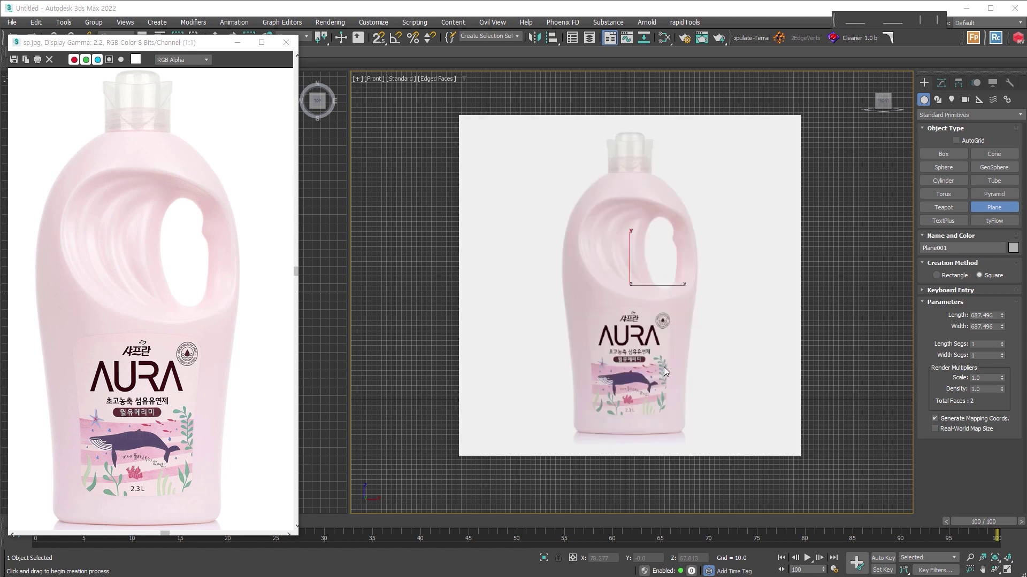
pyautogui.rightClick(696, 322)
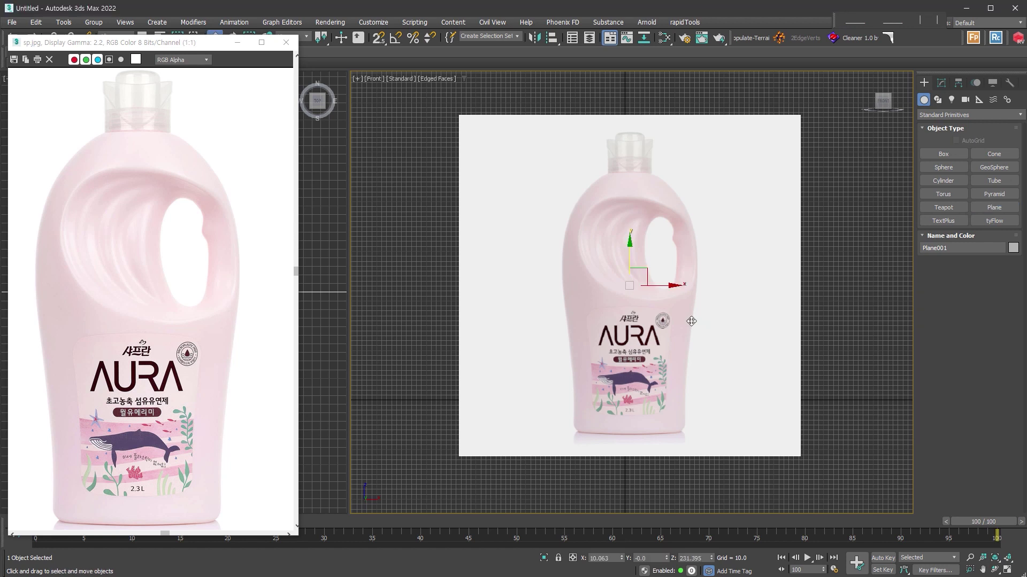
# - Create a cylinder, rotate it -90° on X with angle snap, and make it see-through
pyautogui.scroll(2, 650, 366)
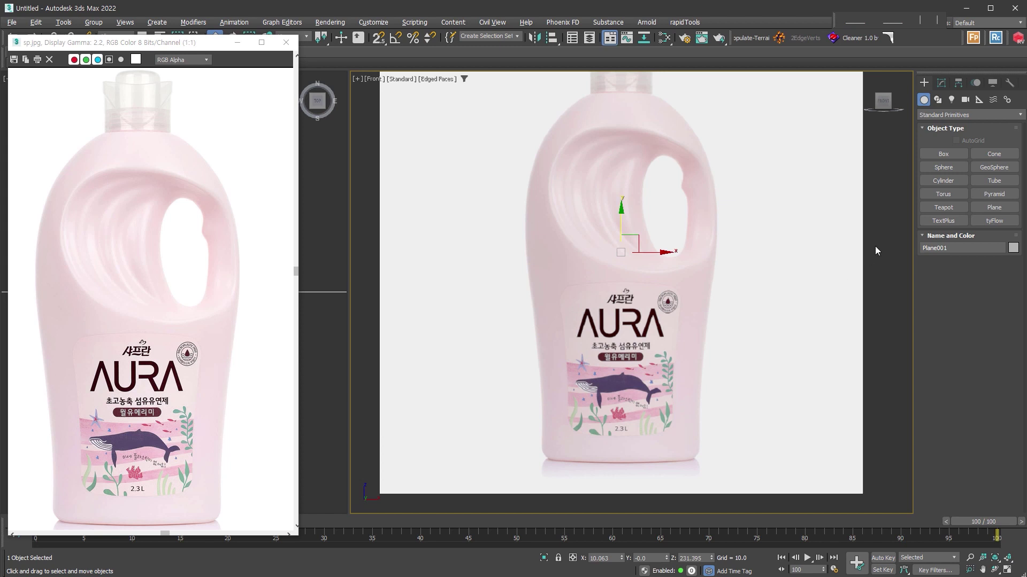
pyautogui.click(943, 180)
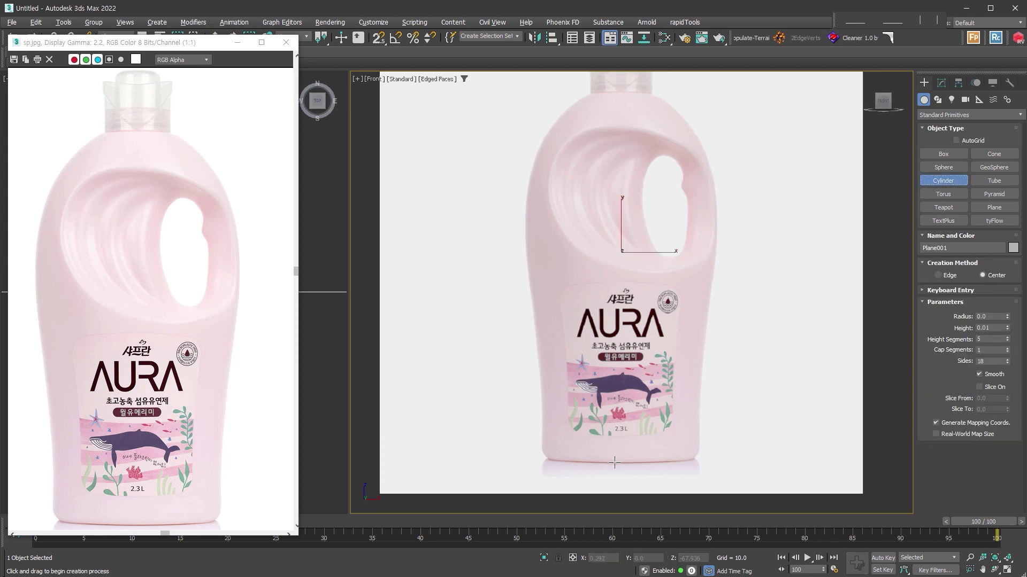
pyautogui.moveTo(617, 462); pyautogui.dragTo(625, 387)
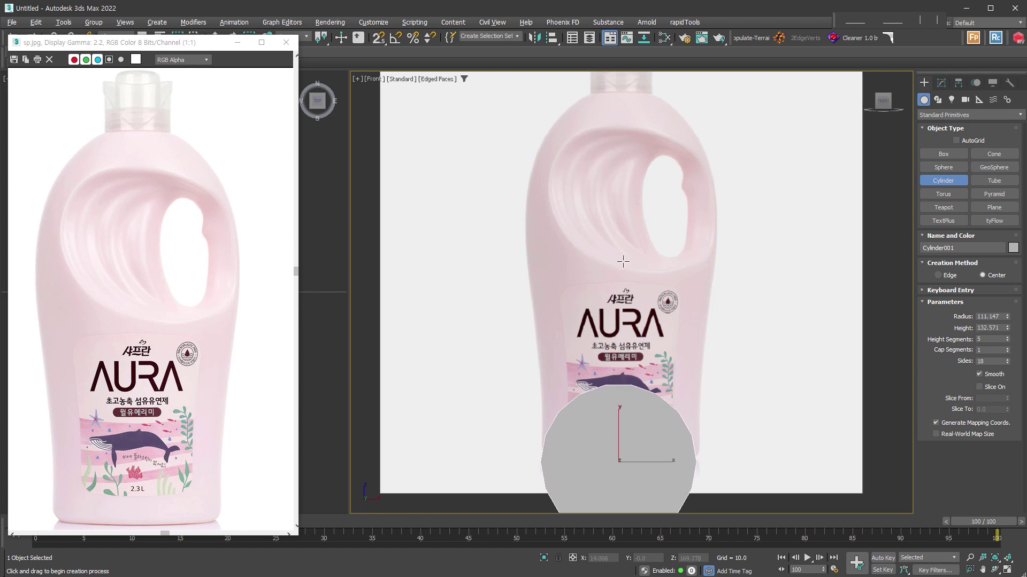
pyautogui.moveTo(633, 418); pyautogui.dragTo(648, 396, button='middle')
pyautogui.press('e')
pyautogui.press('a')
pyautogui.moveTo(652, 427); pyautogui.dragTo(653, 405)
pyautogui.hotkey('alt', 'x')
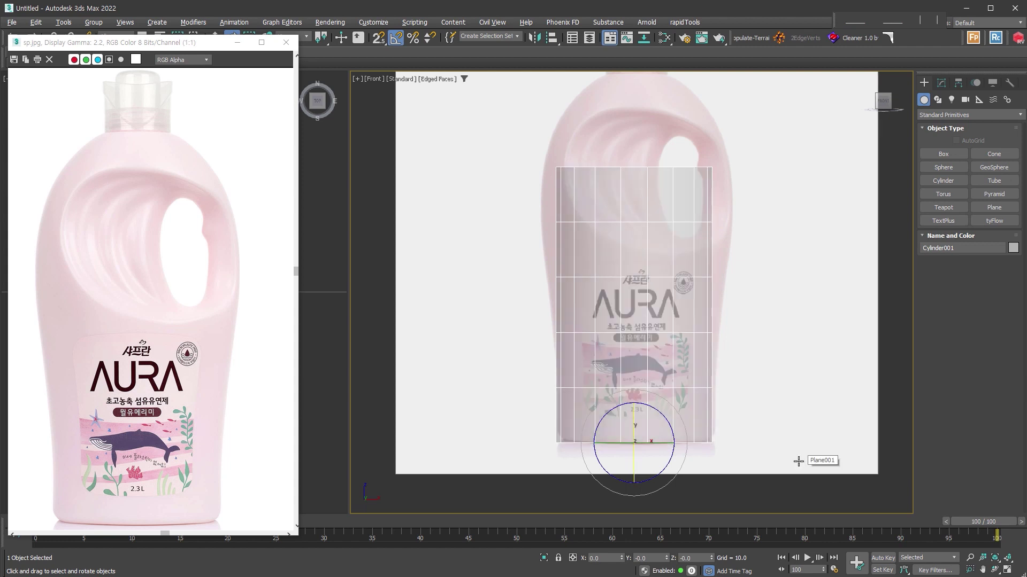
# - Position the cylinder over the bottle body and raise its height to 491.428
pyautogui.rightClick(638, 419)
pyautogui.click(655, 427)
pyautogui.moveTo(657, 443); pyautogui.dragTo(646, 445)
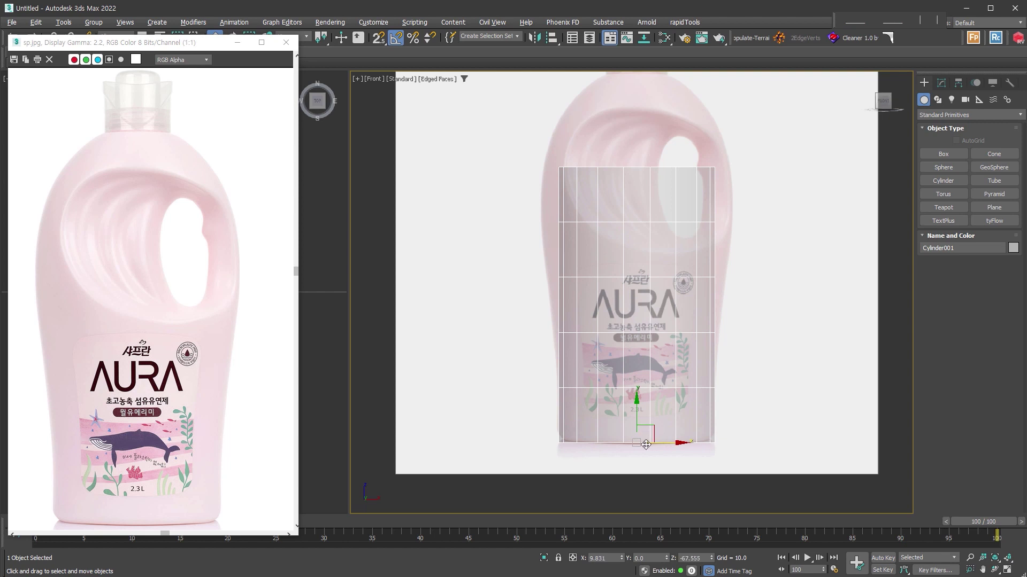
pyautogui.moveTo(686, 337); pyautogui.dragTo(694, 396, button='middle')
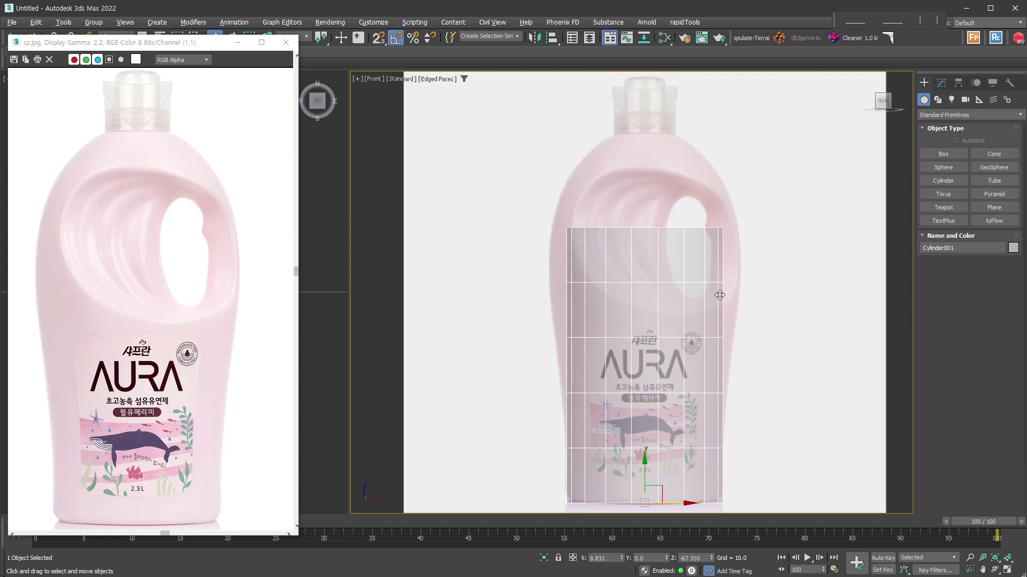
pyautogui.click(941, 82)
pyautogui.moveTo(1007, 351); pyautogui.dragTo(1002, 336)
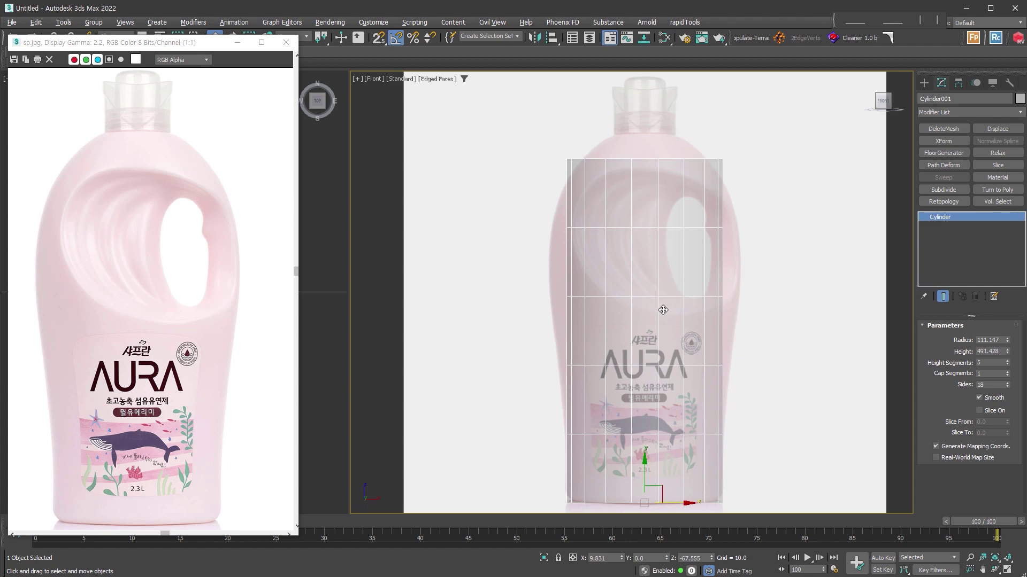
# - Set Cylinder001 to 8 height segments and 16 sides, then convert it to Editable Poly
pyautogui.click(1008, 362)
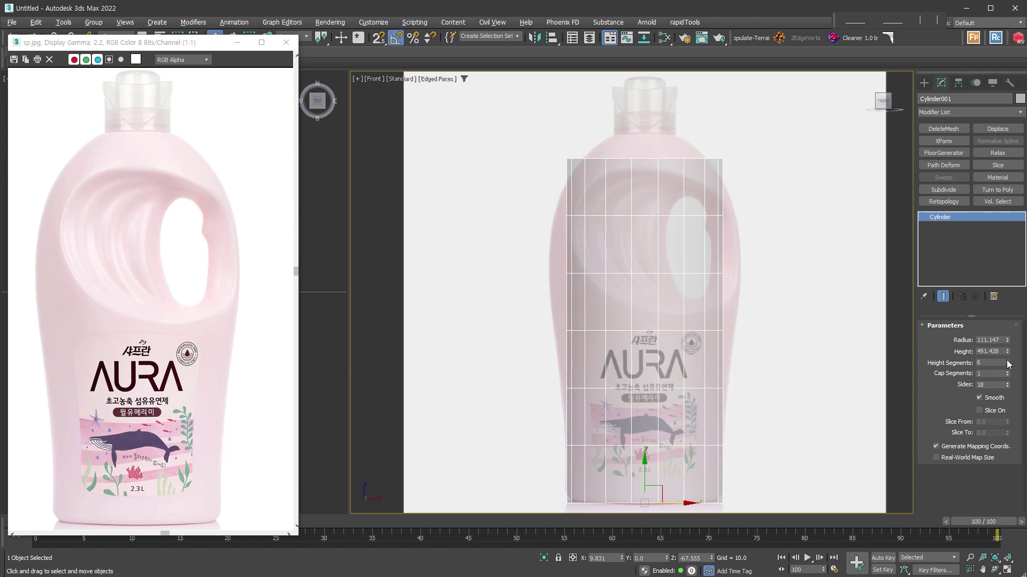
pyautogui.click(1008, 362)
pyautogui.click(1007, 362)
pyautogui.click(1007, 365)
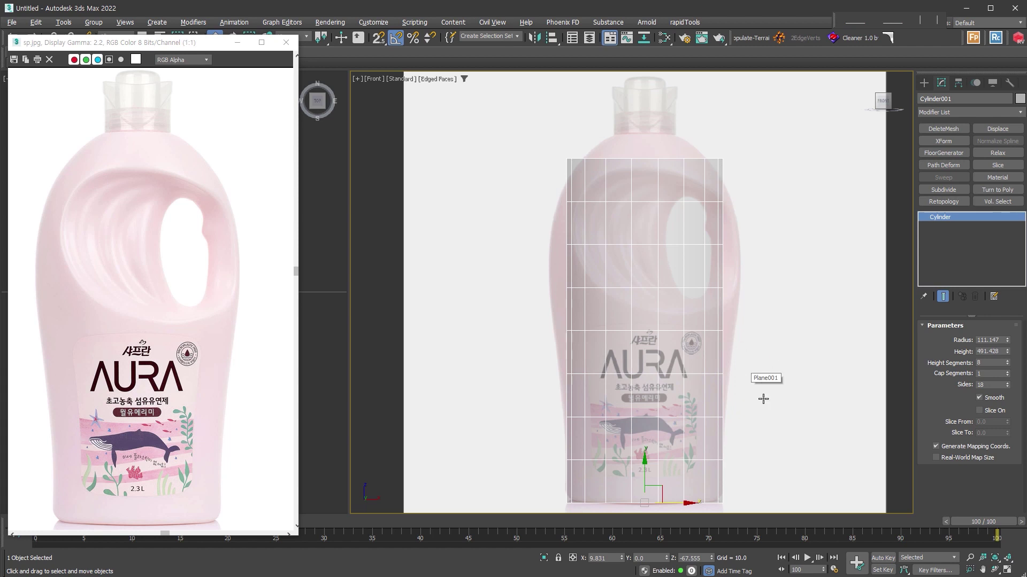
pyautogui.click(1007, 387)
pyautogui.click(1007, 386)
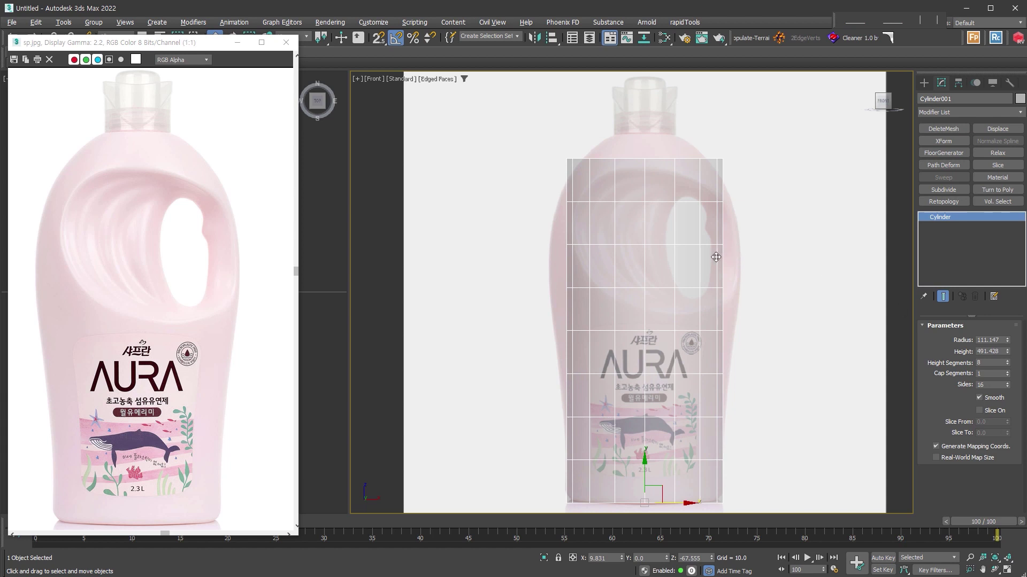
pyautogui.rightClick(568, 257)
pyautogui.click(632, 307)
# - Scale the cylinder non-uniformly to flatten its depth, then return to the Front view
pyautogui.press('r')
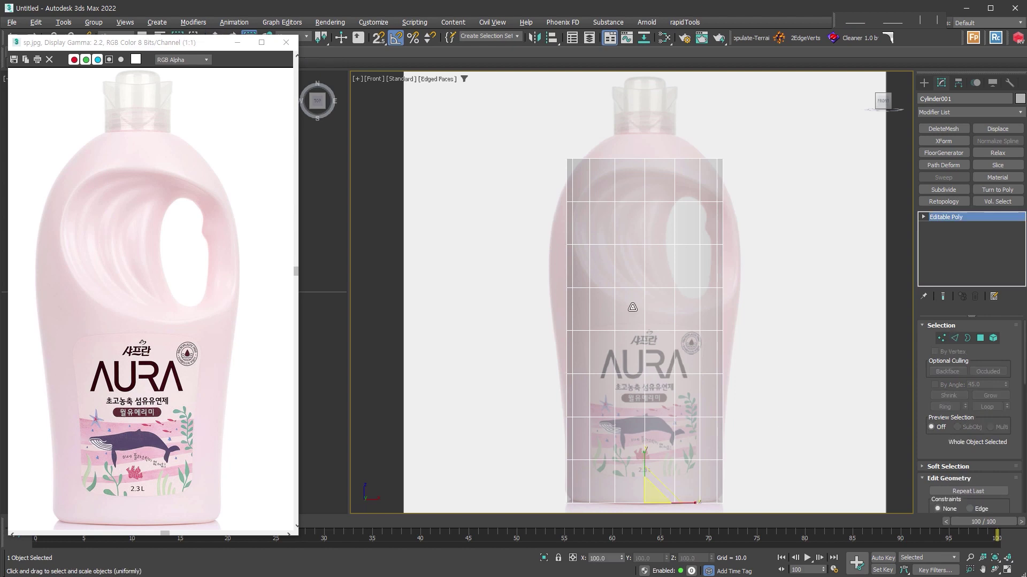
pyautogui.moveTo(674, 356); pyautogui.dragTo(673, 356, button='middle')
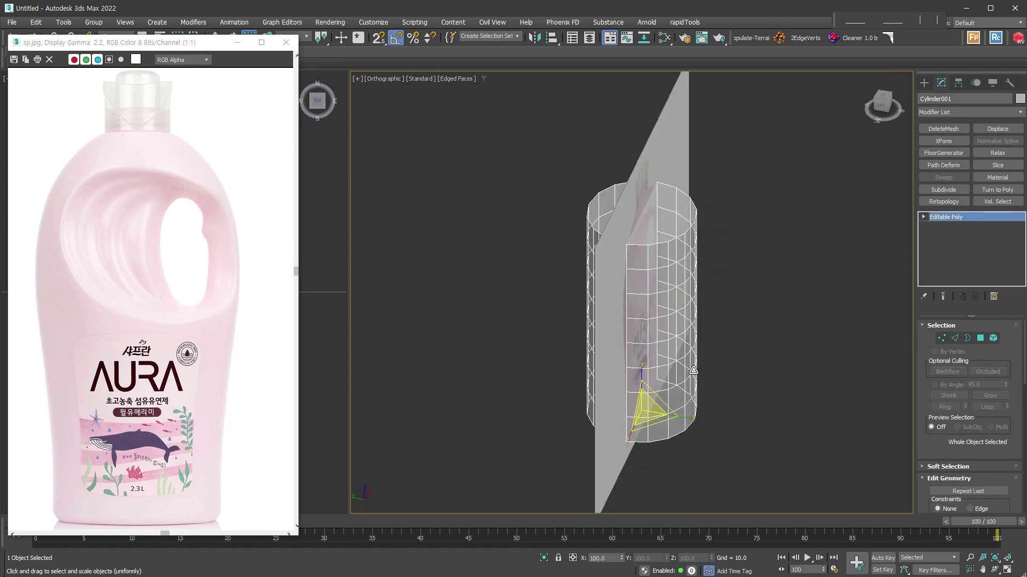
pyautogui.keyDown('alt'); pyautogui.moveTo(687, 371); pyautogui.dragTo(676, 421, button='middle'); pyautogui.keyUp('alt')
pyautogui.moveTo(676, 417); pyautogui.dragTo(615, 415)
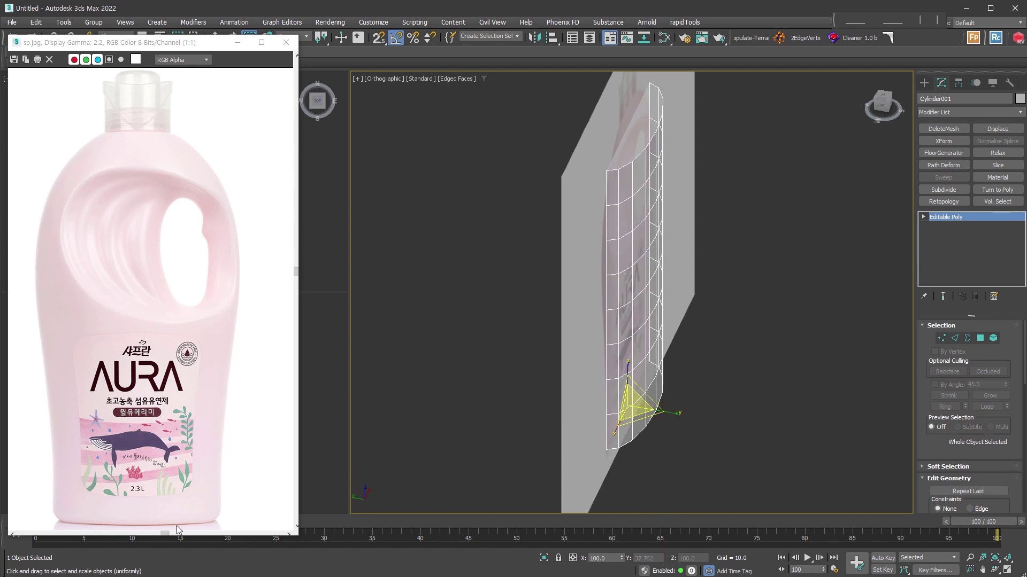
pyautogui.moveTo(577, 378)
pyautogui.keyDown('alt'); pyautogui.mouseDown(button='middle')
pyautogui.moveTo(766, 318)
pyautogui.moveTo(664, 317)
pyautogui.moveTo(665, 409)
pyautogui.moveTo(690, 357)
pyautogui.mouseUp(button='middle'); pyautogui.keyUp('alt')
pyautogui.hotkey('ctrl', 'z')
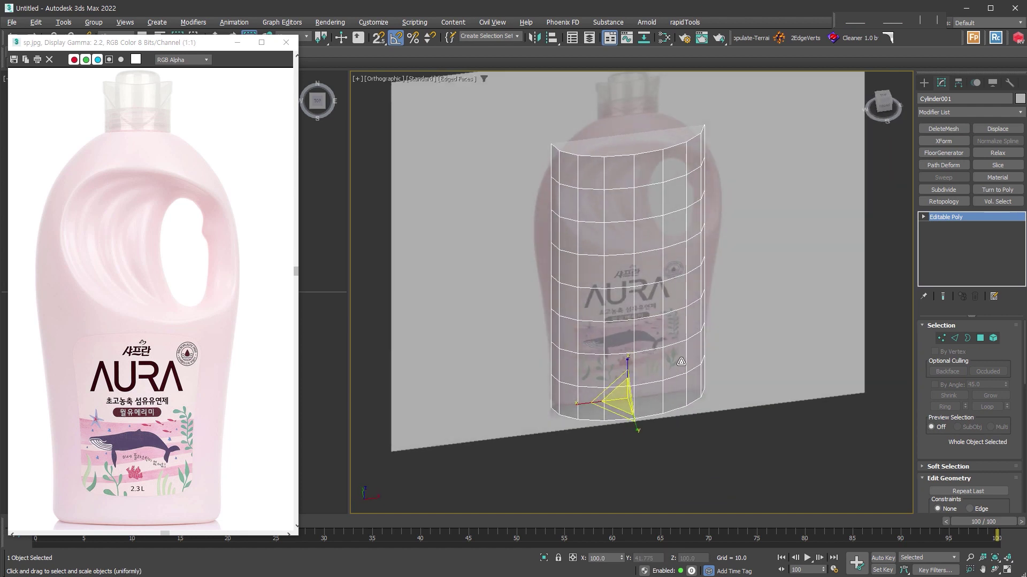
pyautogui.press('f')
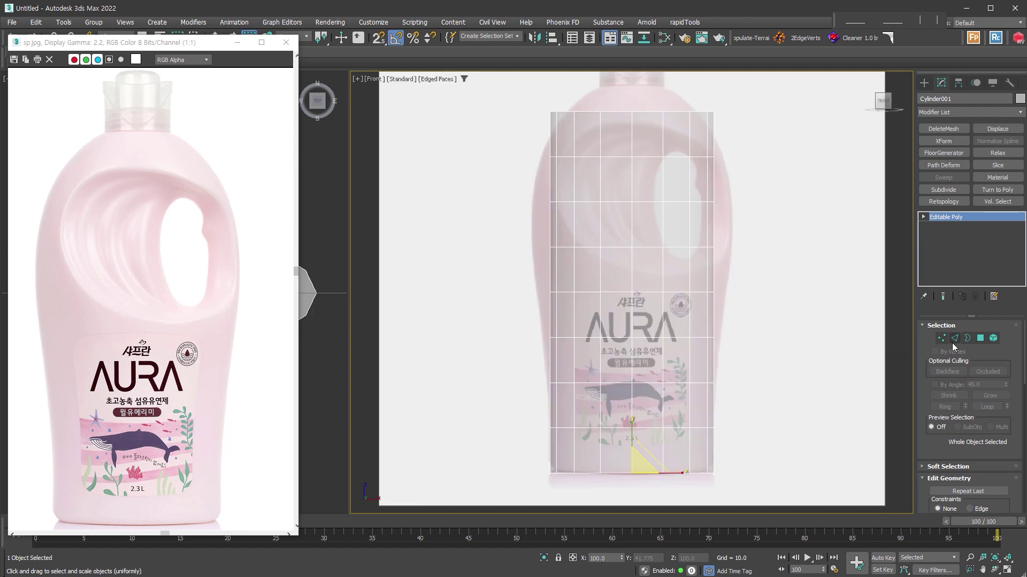
# - Scale and move horizontal edge loops to follow the bottle's shoulder silhouette
pyautogui.click(954, 338)
pyautogui.doubleClick(625, 383)
pyautogui.moveTo(640, 378); pyautogui.dragTo(716, 340)
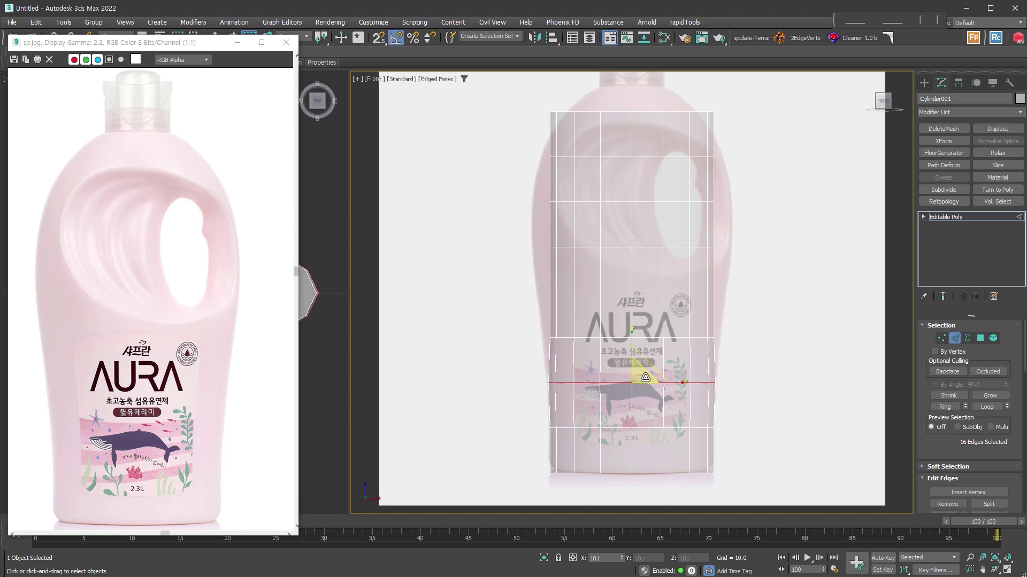
pyautogui.press('w')
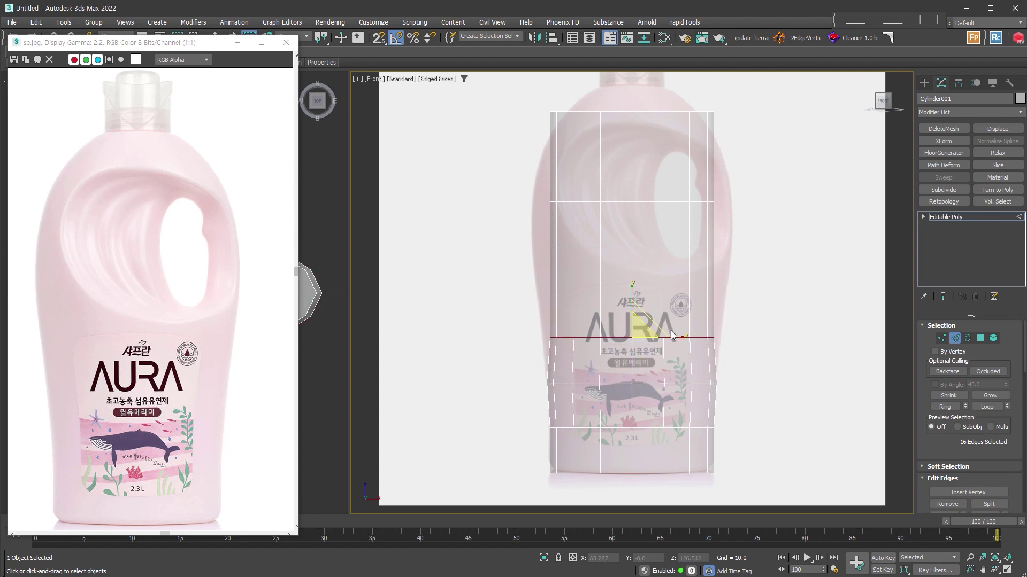
pyautogui.moveTo(650, 372)
pyautogui.mouseDown()
pyautogui.moveTo(650, 273)
pyautogui.moveTo(689, 235)
pyautogui.mouseUp()
pyautogui.press('r')
pyautogui.moveTo(458, 97); pyautogui.dragTo(756, 128)
pyautogui.press('2')
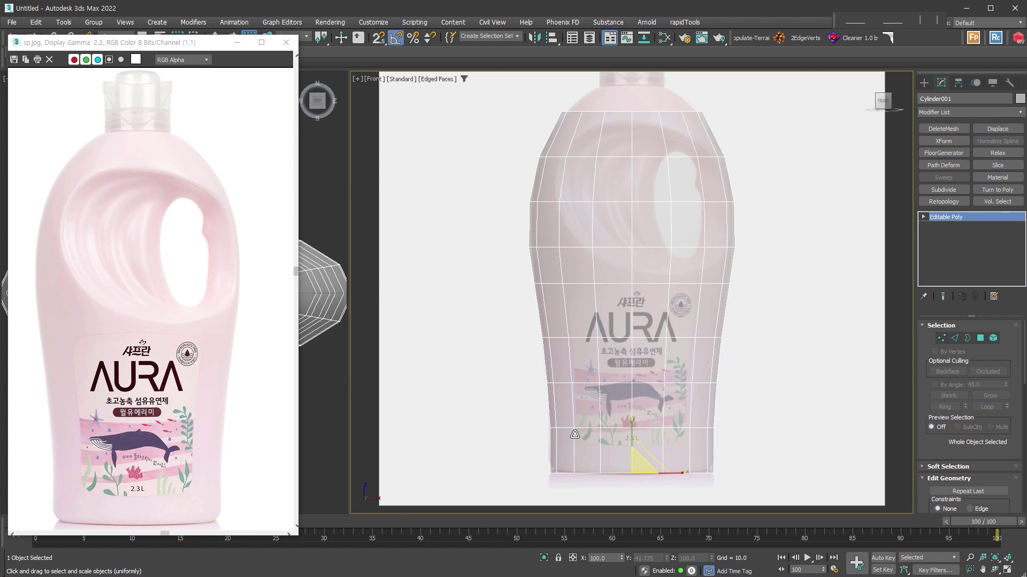
pyautogui.scroll(1, 611, 203)
pyautogui.scroll(1, 602, 129)
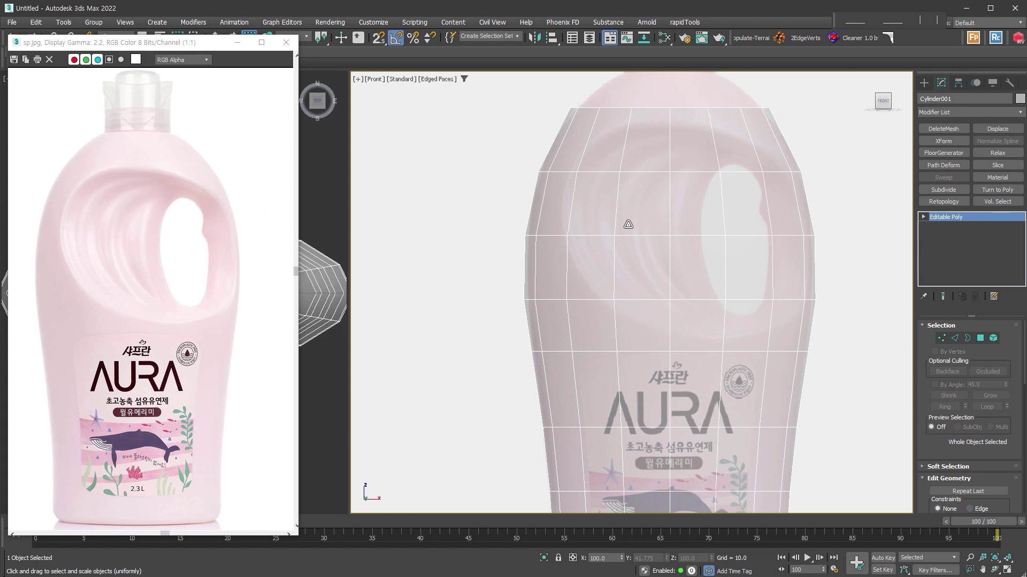
# - Draw an ellipse spline over the bottle's handle hole
pyautogui.click(923, 84)
pyautogui.click(937, 100)
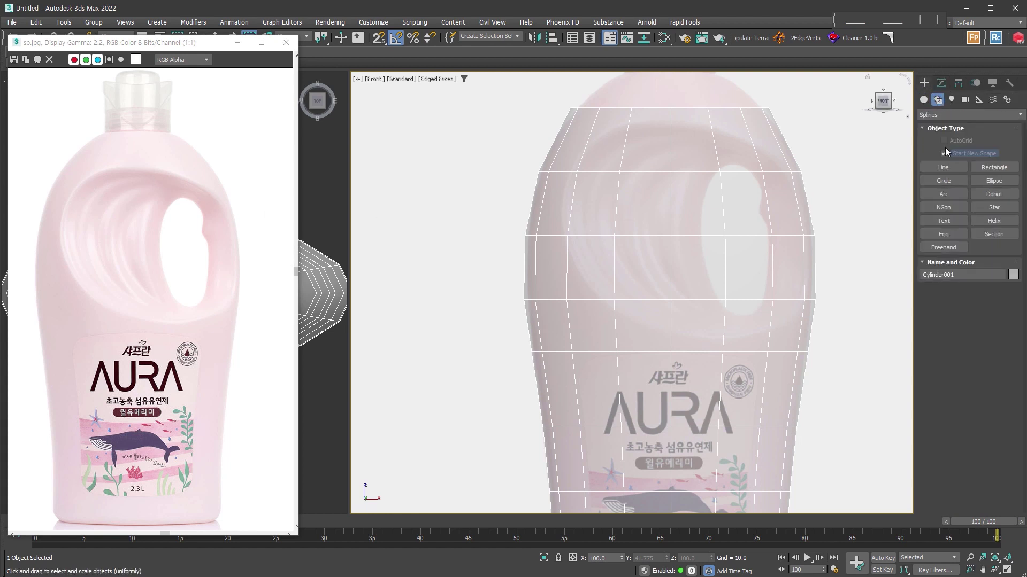
pyautogui.click(1004, 186)
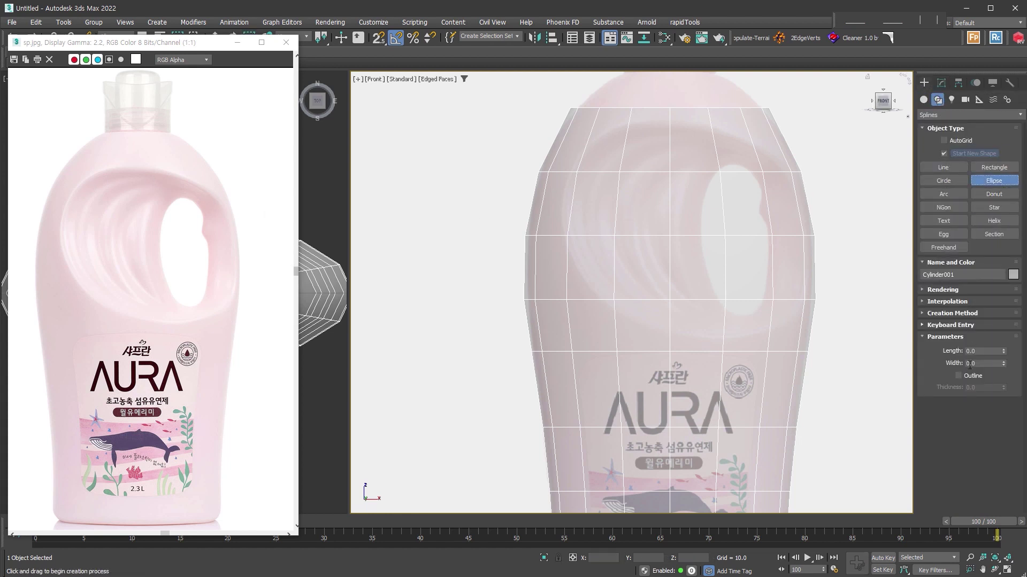
pyautogui.moveTo(579, 122)
pyautogui.mouseDown()
pyautogui.moveTo(812, 339)
pyautogui.moveTo(802, 341)
pyautogui.mouseUp()
pyautogui.press('r')
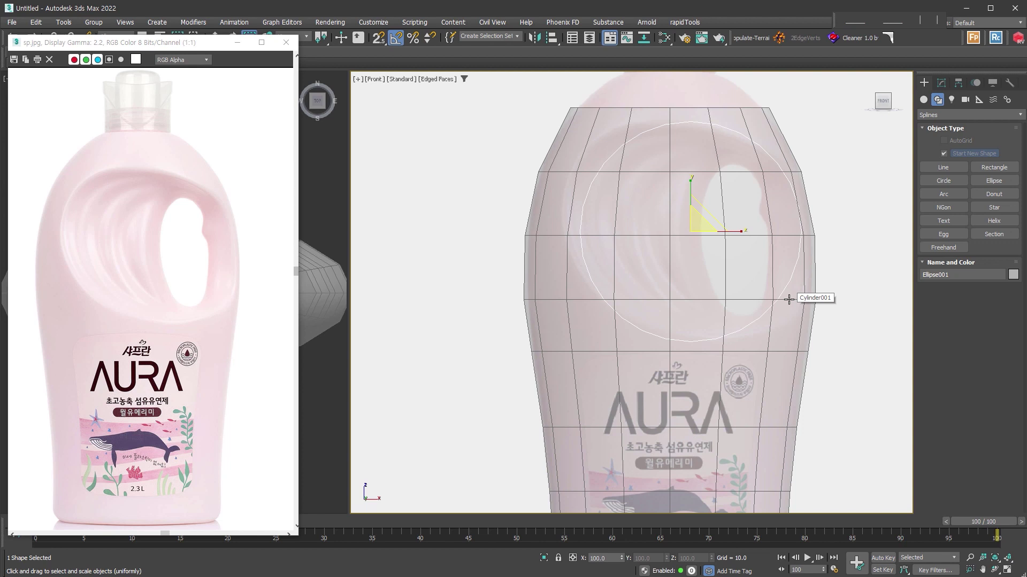
# - Add an FFD 2x2x2 to the ellipse and move its left and bottom-right control points
pyautogui.press('w')
pyautogui.hotkey('ctrl', 'shift', 'f')
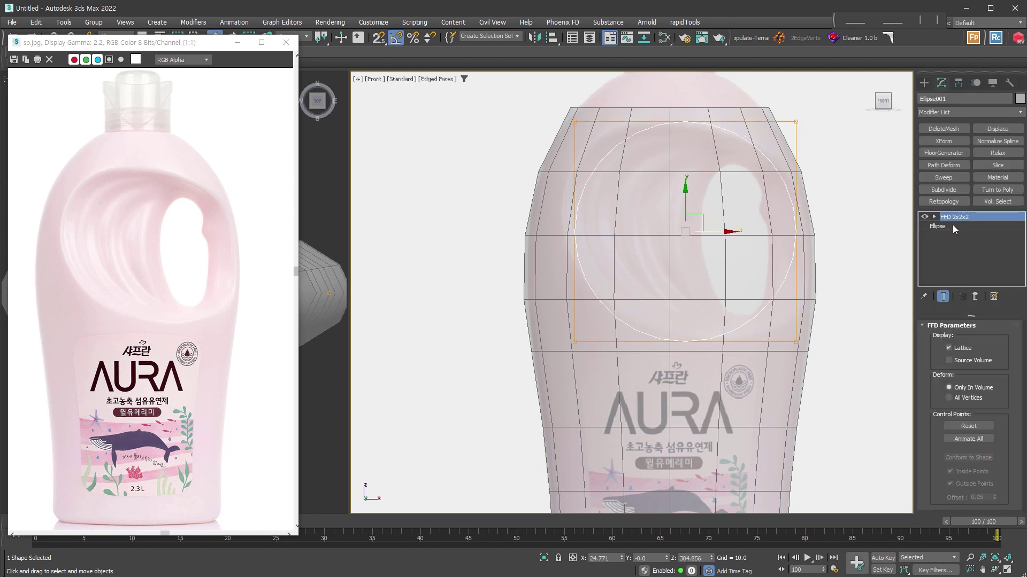
pyautogui.press('1')
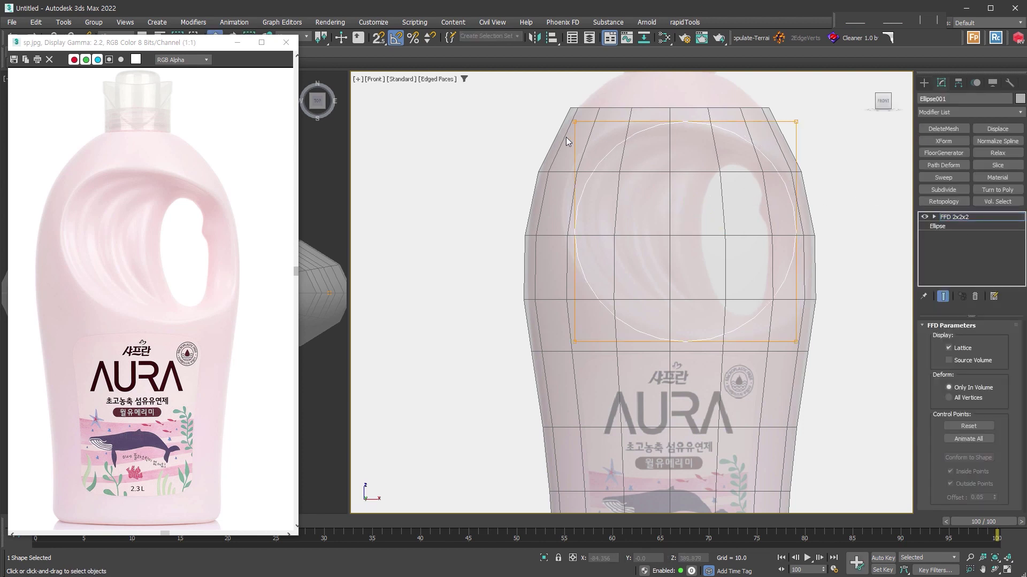
pyautogui.moveTo(537, 103); pyautogui.dragTo(588, 358)
pyautogui.moveTo(588, 217); pyautogui.dragTo(572, 204)
pyautogui.moveTo(795, 340); pyautogui.dragTo(834, 346)
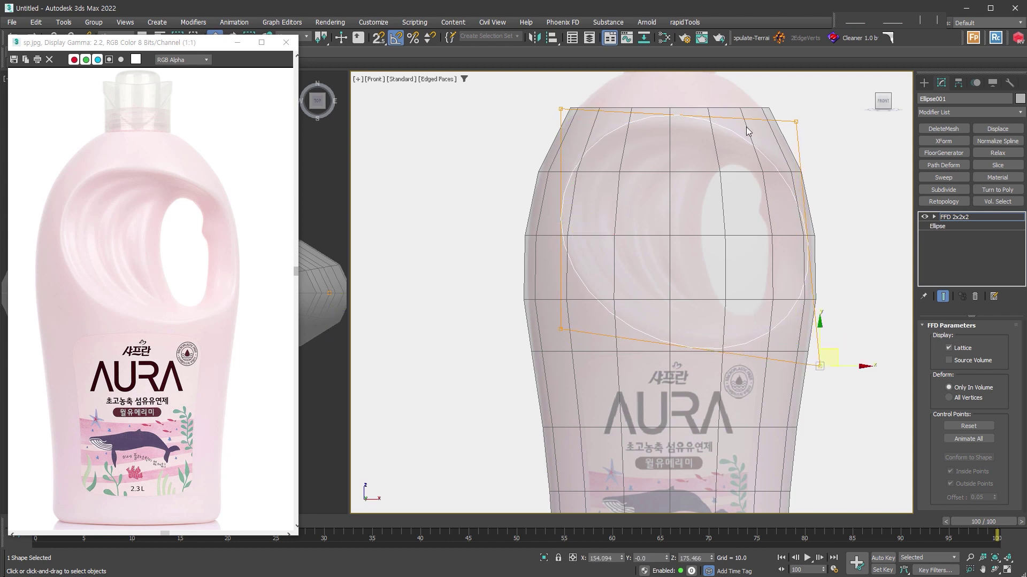
pyautogui.click(980, 220)
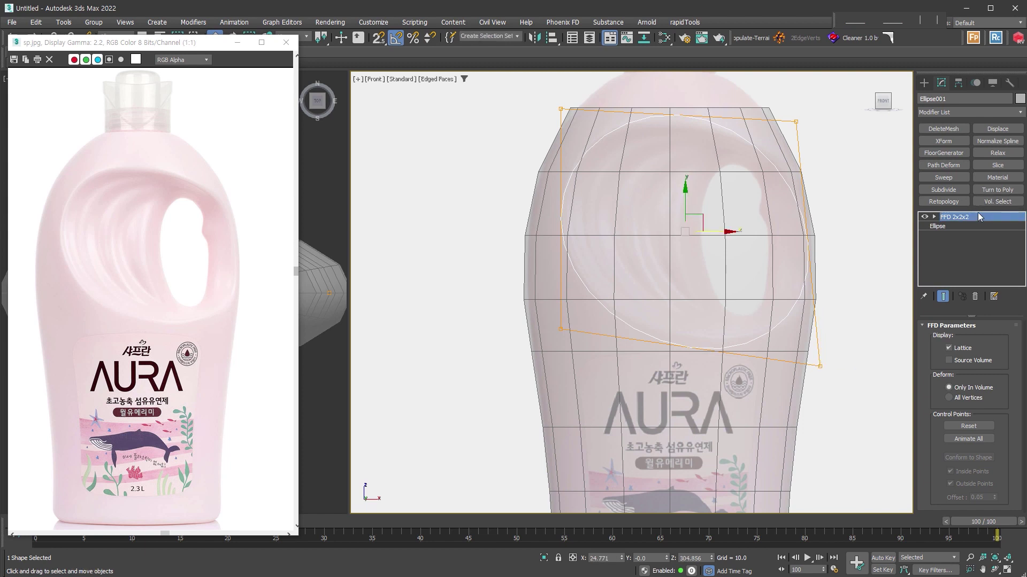
# - Add an FFD 3x3x3 and raise its bottom-middle control point
pyautogui.press('f')
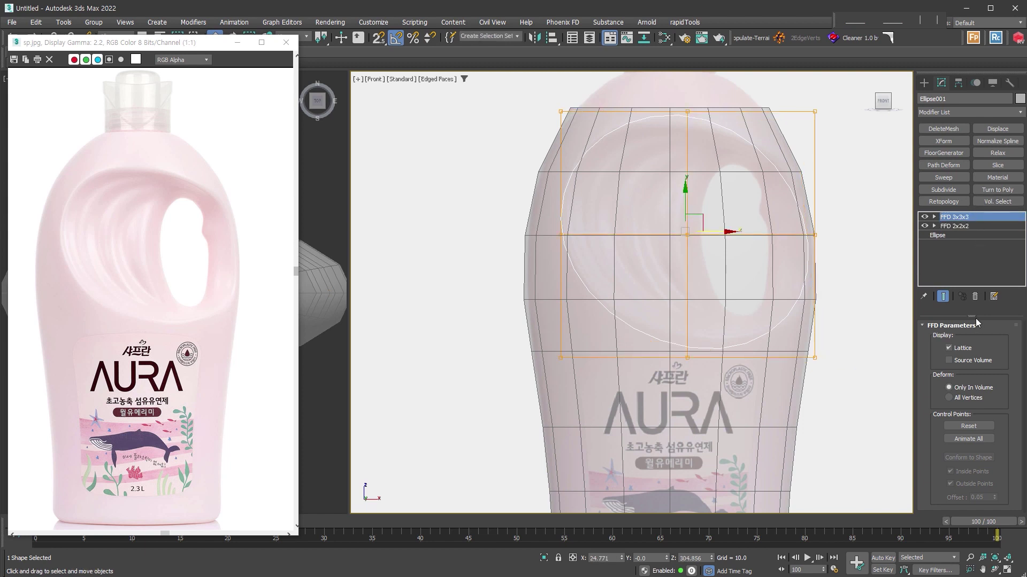
pyautogui.press('1')
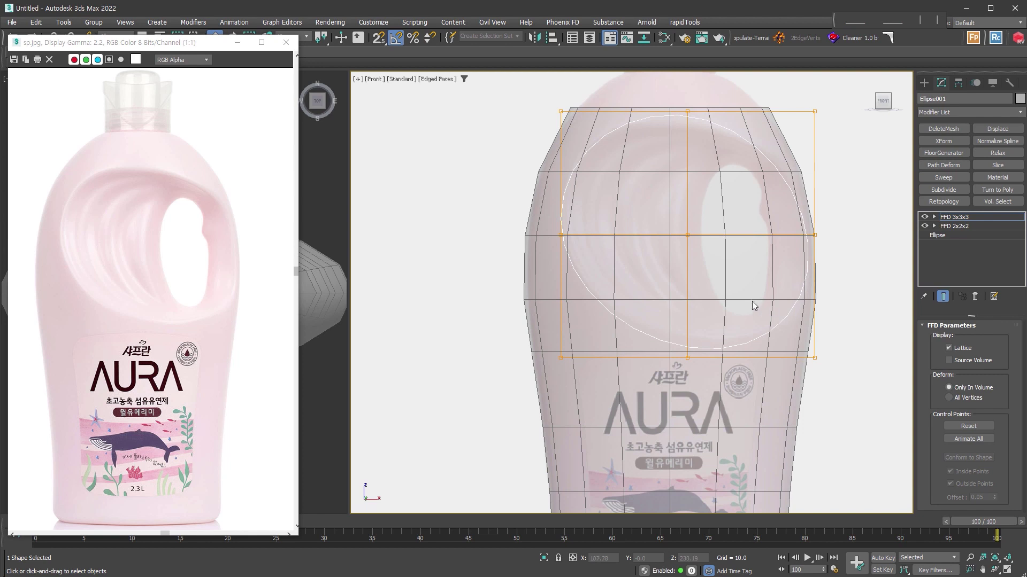
pyautogui.click(561, 235)
pyautogui.click(687, 358)
pyautogui.moveTo(687, 358); pyautogui.dragTo(687, 341)
pyautogui.click(815, 358)
pyautogui.click(687, 340)
pyautogui.moveTo(693, 332); pyautogui.dragTo(687, 347, button='middle')
# - Adjust the top-middle, top-right and middle-right lattice points to fit the hole outline
pyautogui.click(681, 126)
pyautogui.moveTo(688, 109); pyautogui.dragTo(679, 110)
pyautogui.moveTo(786, 113); pyautogui.dragTo(862, 175)
pyautogui.moveTo(811, 108); pyautogui.dragTo(799, 107)
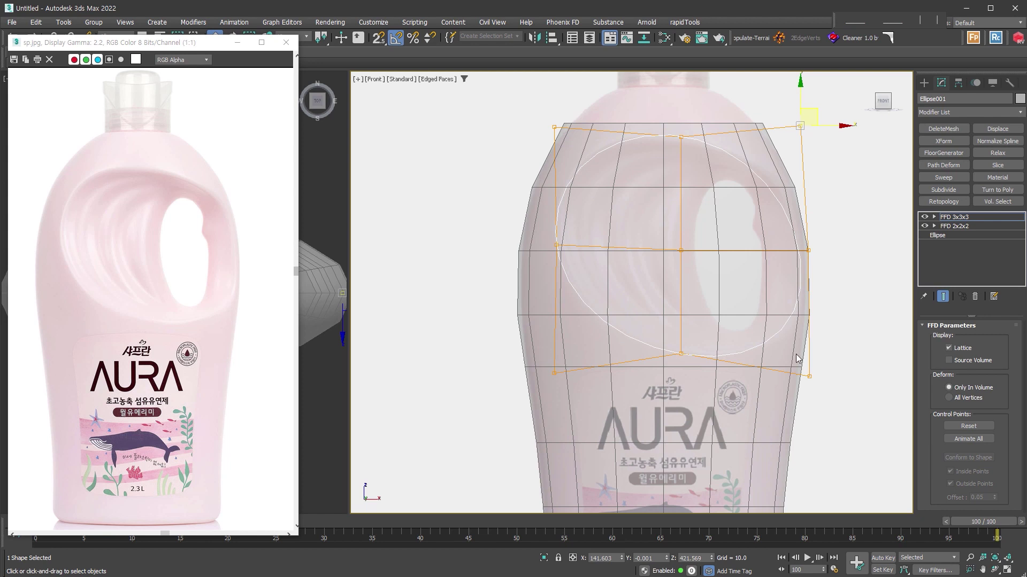
pyautogui.moveTo(799, 126); pyautogui.dragTo(807, 123)
pyautogui.moveTo(681, 137); pyautogui.dragTo(680, 142)
pyautogui.click(795, 240)
pyautogui.moveTo(796, 240); pyautogui.dragTo(870, 353)
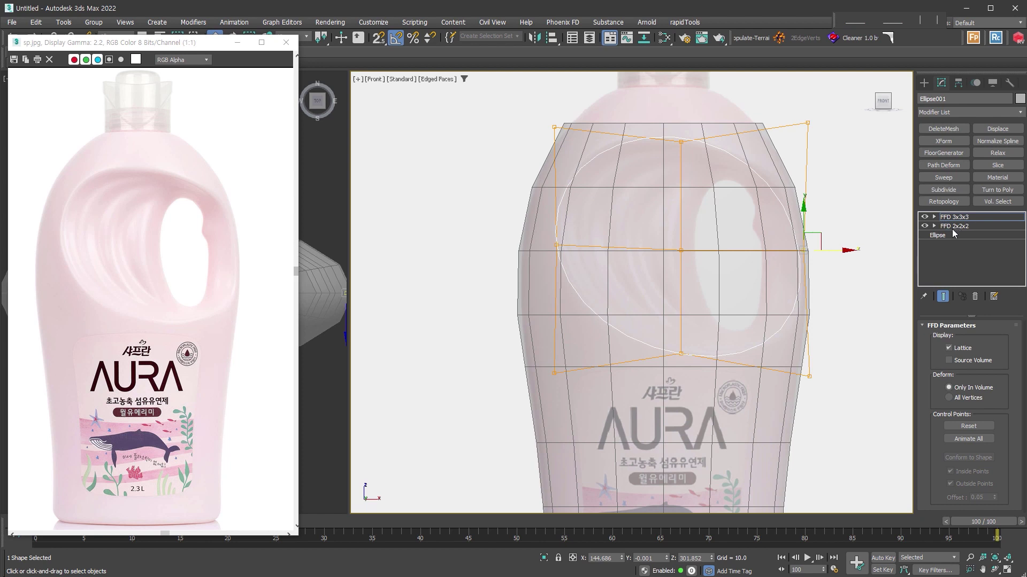
pyautogui.rightClick(688, 231)
pyautogui.moveTo(745, 374)
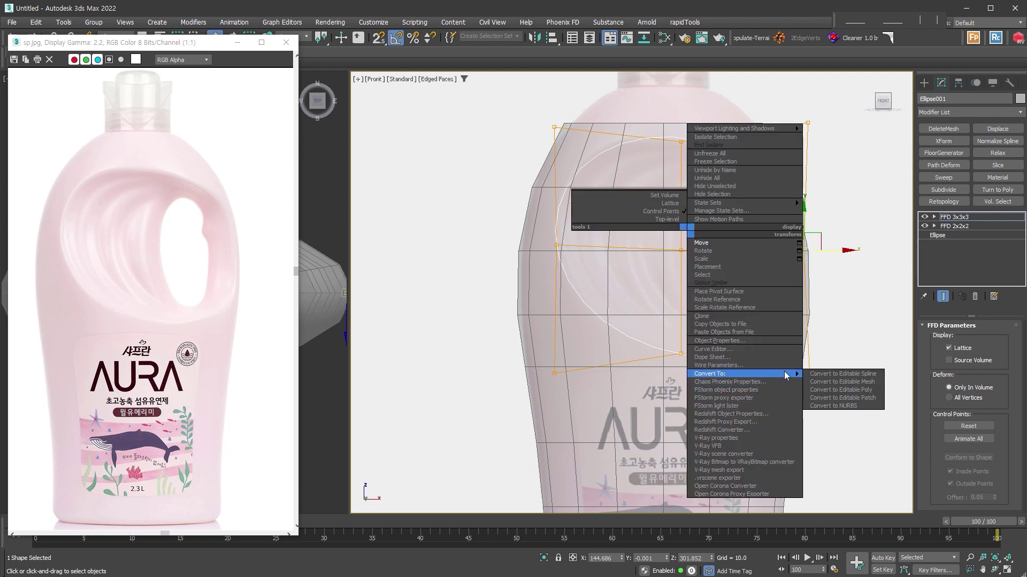
# - Convert the ellipse to an Editable Spline and select Cylinder001's upper and left-column polygons
pyautogui.click(875, 375)
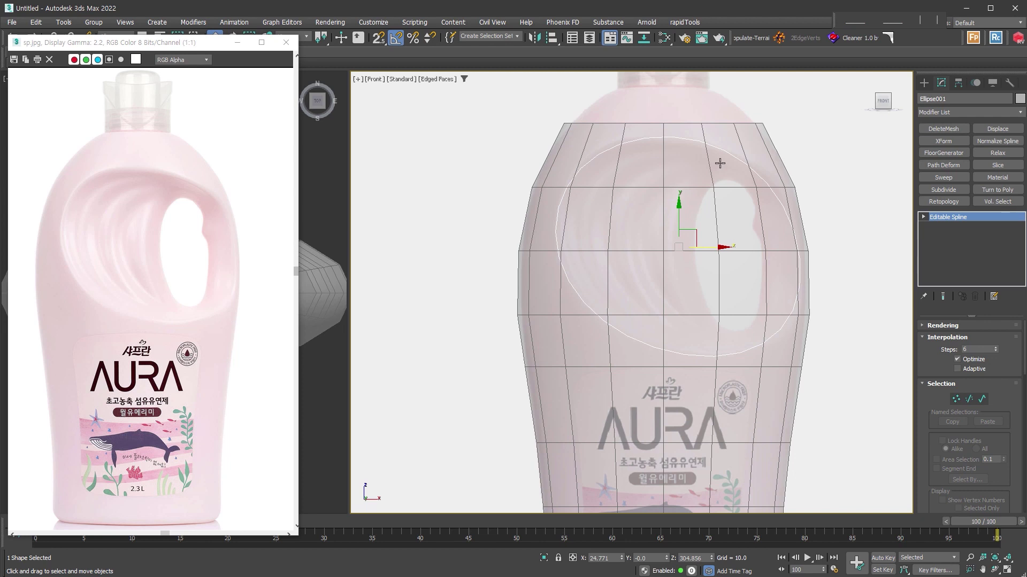
pyautogui.click(782, 184)
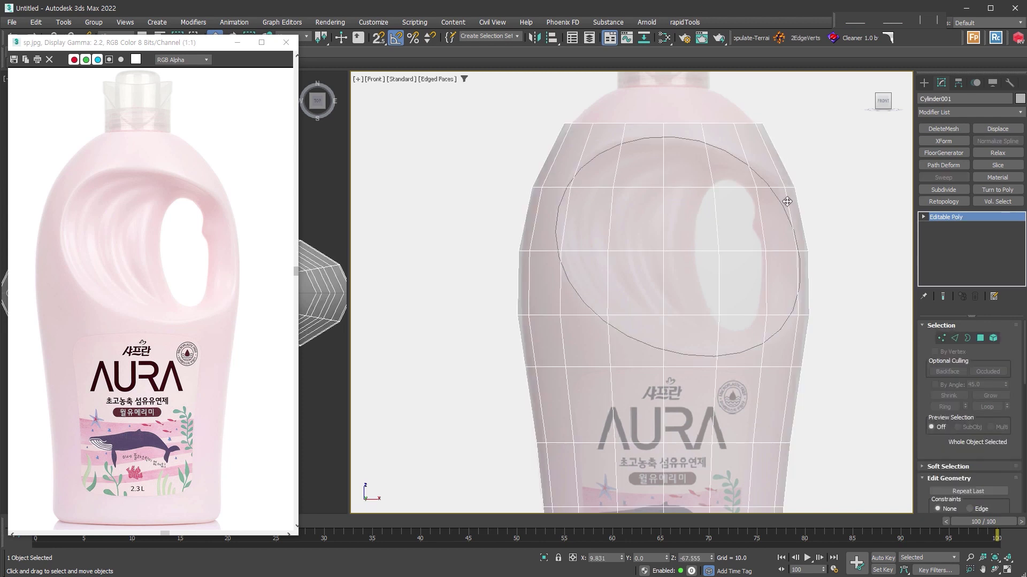
pyautogui.click(778, 336)
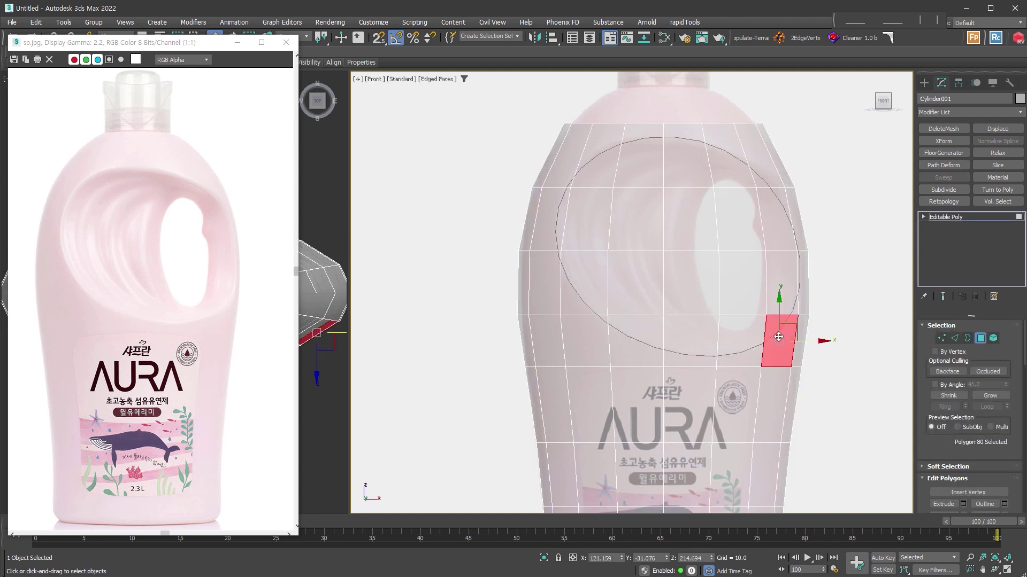
pyautogui.keyDown('ctrl'); pyautogui.click(596, 167); pyautogui.keyUp('ctrl')
pyautogui.keyDown('alt'); pyautogui.click(566, 167); pyautogui.keyUp('alt')
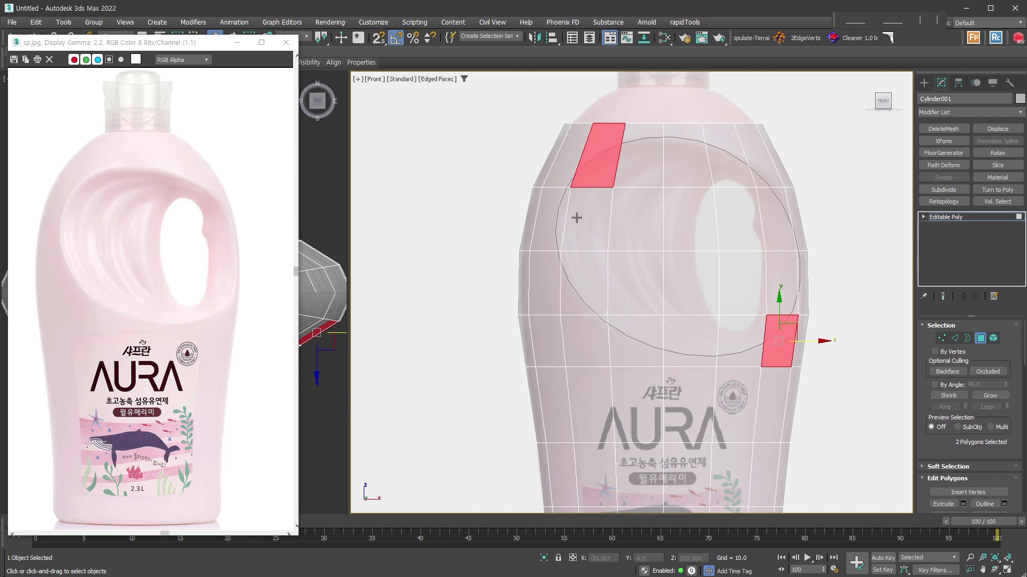
pyautogui.keyDown('ctrl'); pyautogui.click(575, 219); pyautogui.keyUp('ctrl')
pyautogui.keyDown('ctrl'); pyautogui.click(581, 286); pyautogui.keyUp('ctrl')
pyautogui.keyDown('ctrl'); pyautogui.click(586, 337); pyautogui.keyUp('ctrl')
pyautogui.moveTo(631, 337)
pyautogui.keyDown('ctrl'); pyautogui.mouseDown()
pyautogui.moveTo(740, 332)
pyautogui.moveTo(704, 165)
pyautogui.moveTo(642, 278)
pyautogui.moveTo(749, 438)
pyautogui.mouseUp(); pyautogui.keyUp('ctrl')
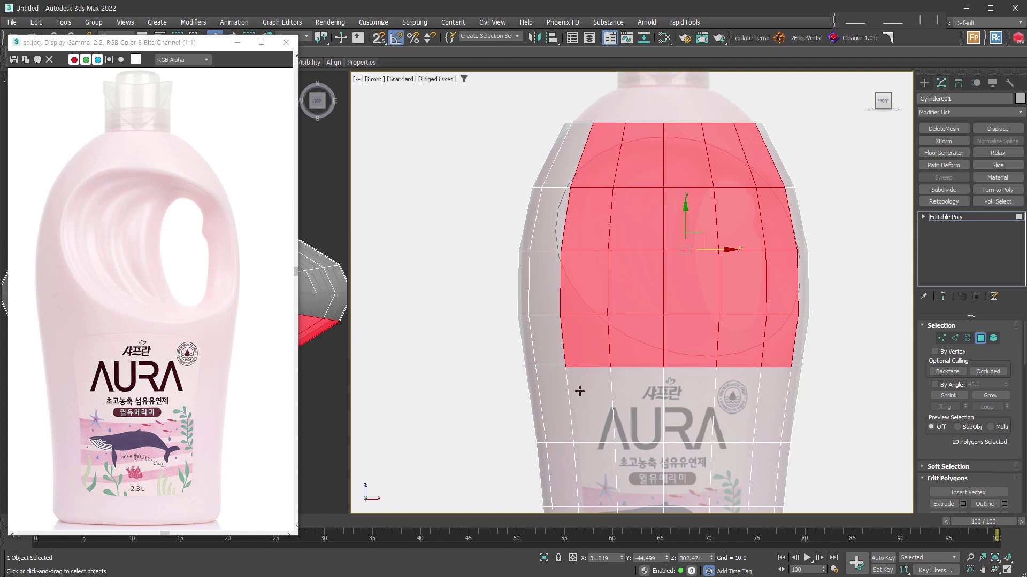
# - Exit Polygon mode and pan the view back to the handle area
pyautogui.click(987, 217)
pyautogui.moveTo(587, 329); pyautogui.dragTo(590, 271, button='middle')
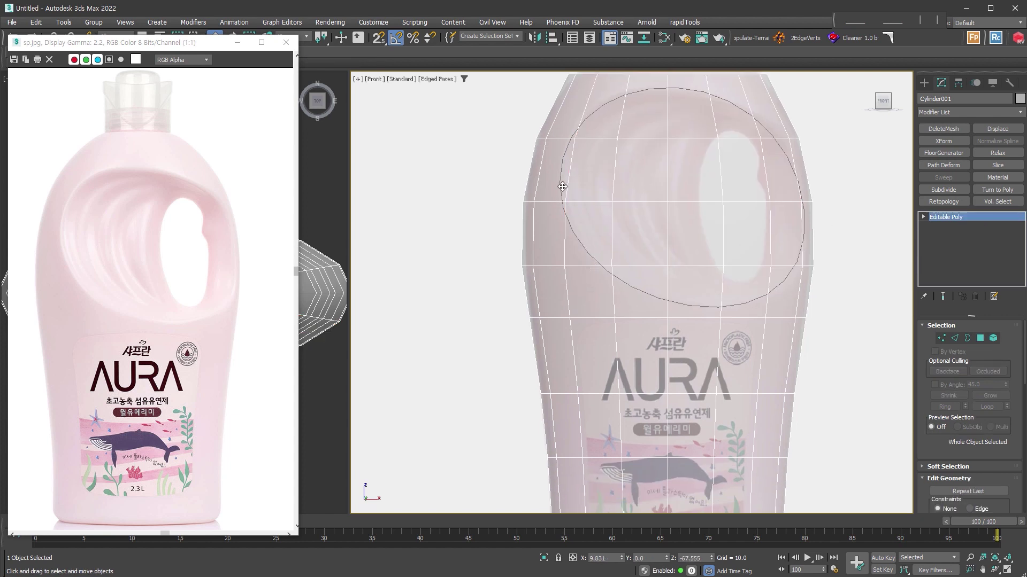
pyautogui.moveTo(575, 188); pyautogui.dragTo(578, 208, button='middle')
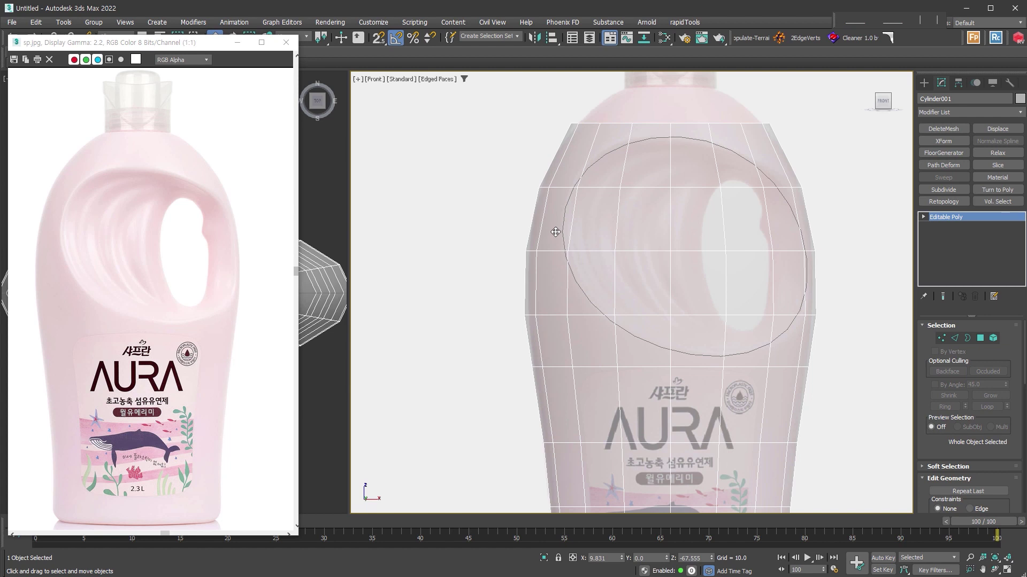
# - Insert SwiftLoop vertical edge loops on the left and right sides of the bottle body
pyautogui.moveTo(221, 47); pyautogui.dragTo(200, 82)
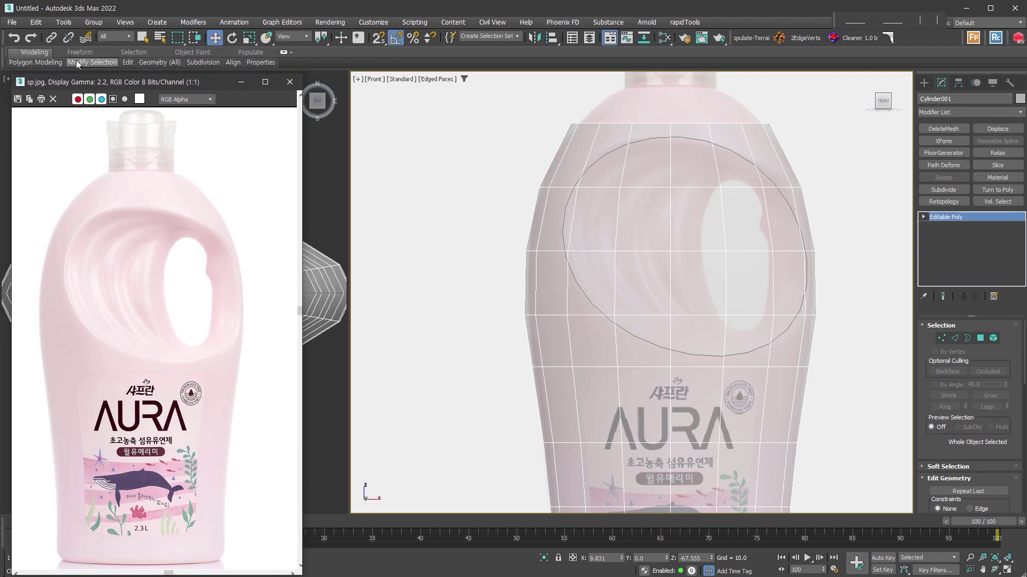
pyautogui.click(75, 62)
pyautogui.press('2')
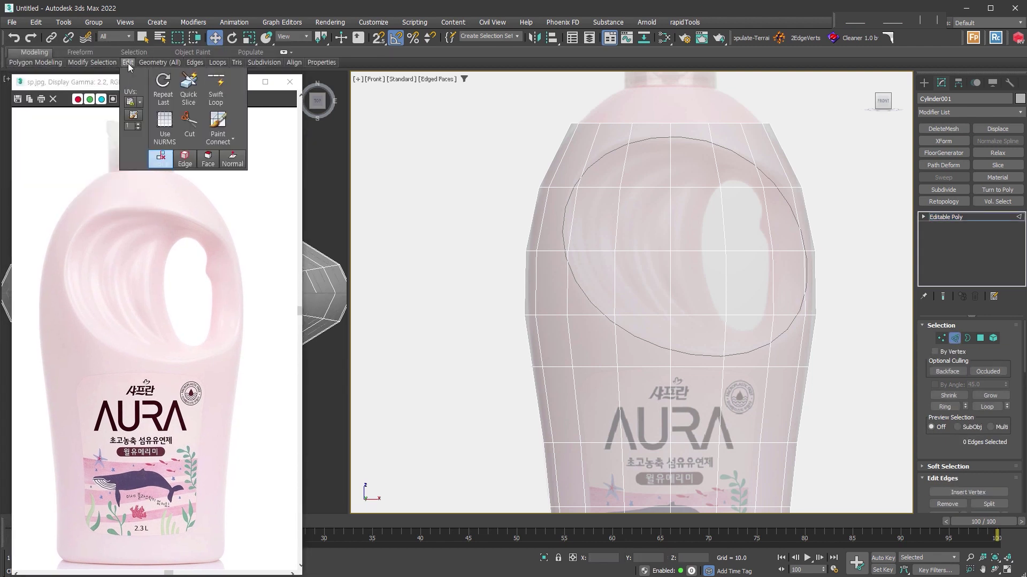
pyautogui.click(225, 94)
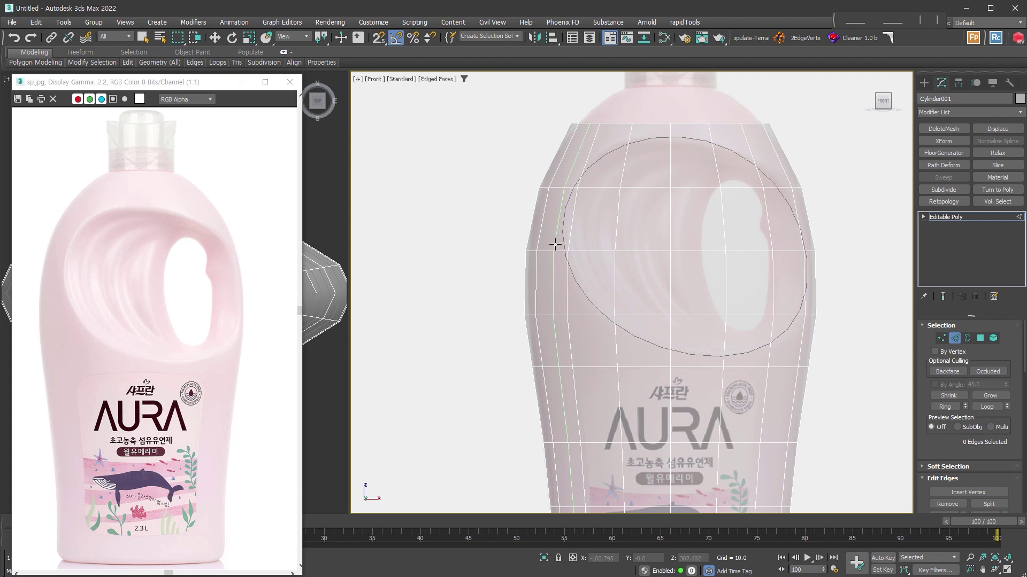
pyautogui.click(555, 244)
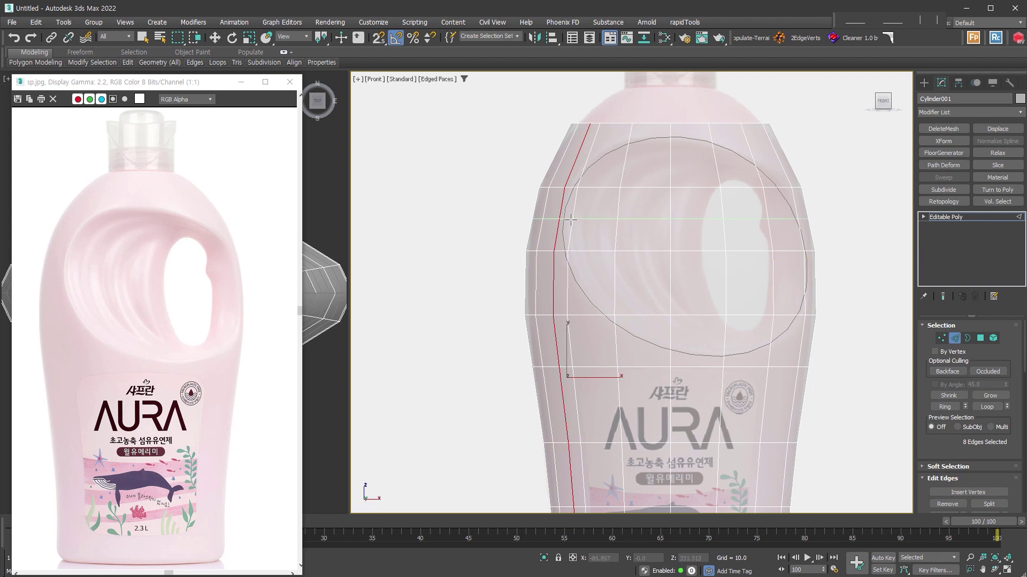
pyautogui.click(568, 261)
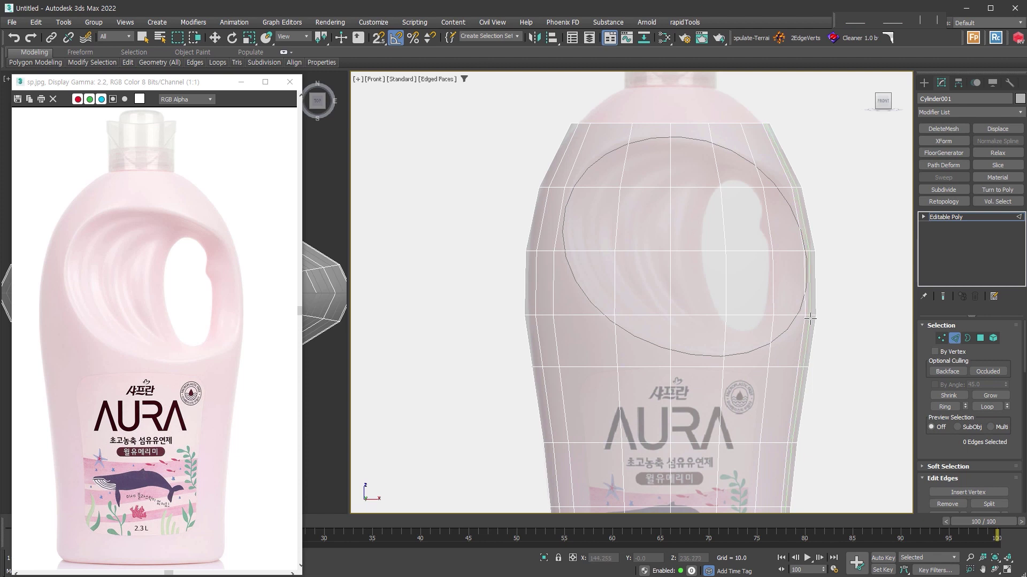
pyautogui.click(808, 321)
pyautogui.click(837, 355)
pyautogui.press('w')
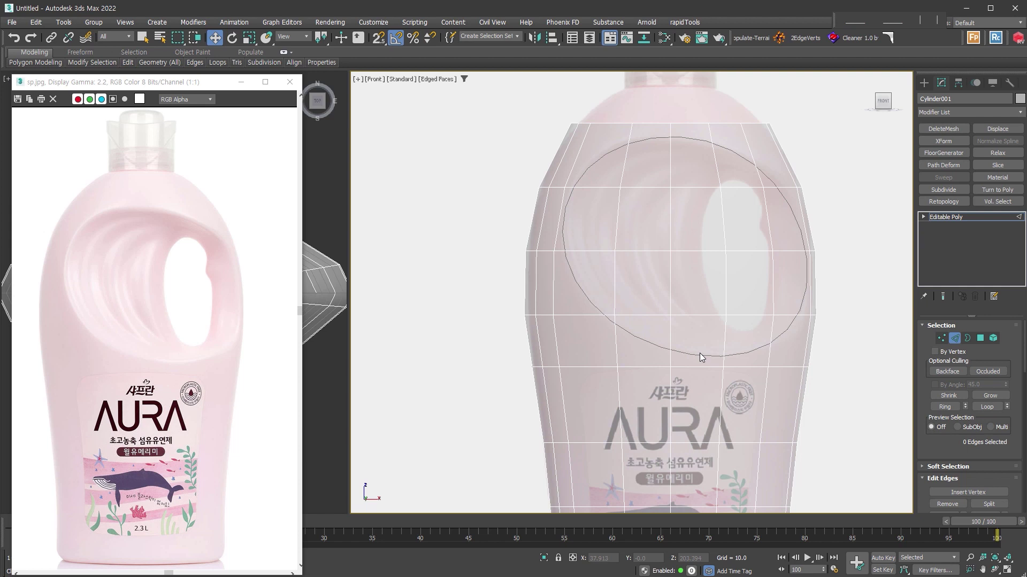
# - Shift-drag a copy of the bottle and ellipse to the left, then reselect the original mesh
pyautogui.press('2')
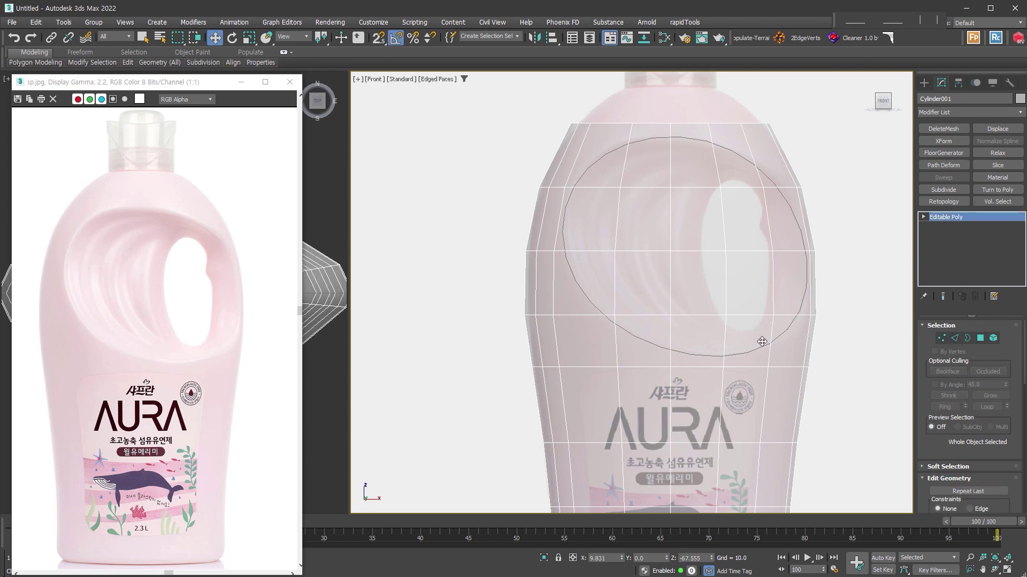
pyautogui.scroll(-3, 654, 216)
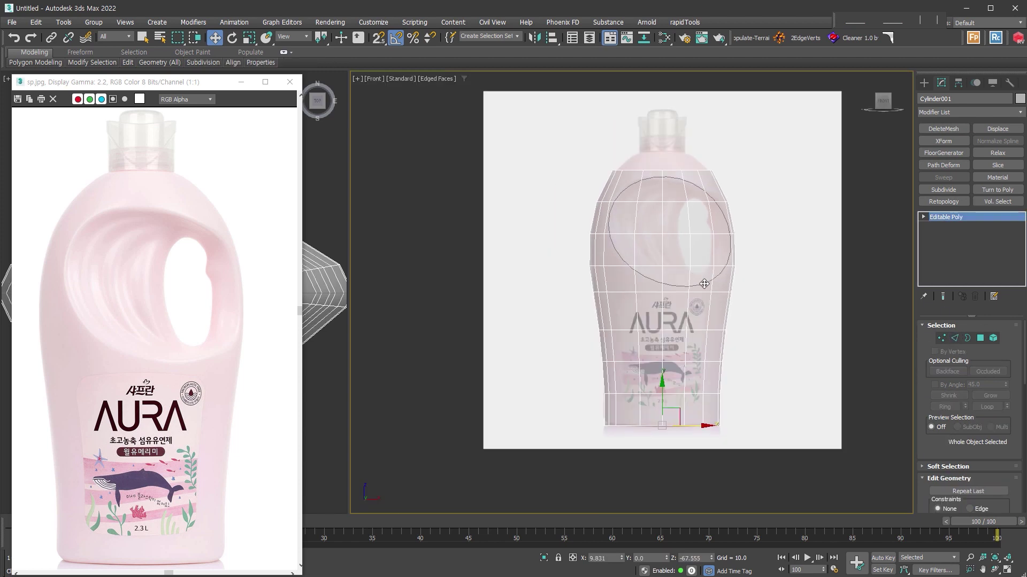
pyautogui.moveTo(559, 79); pyautogui.dragTo(736, 430)
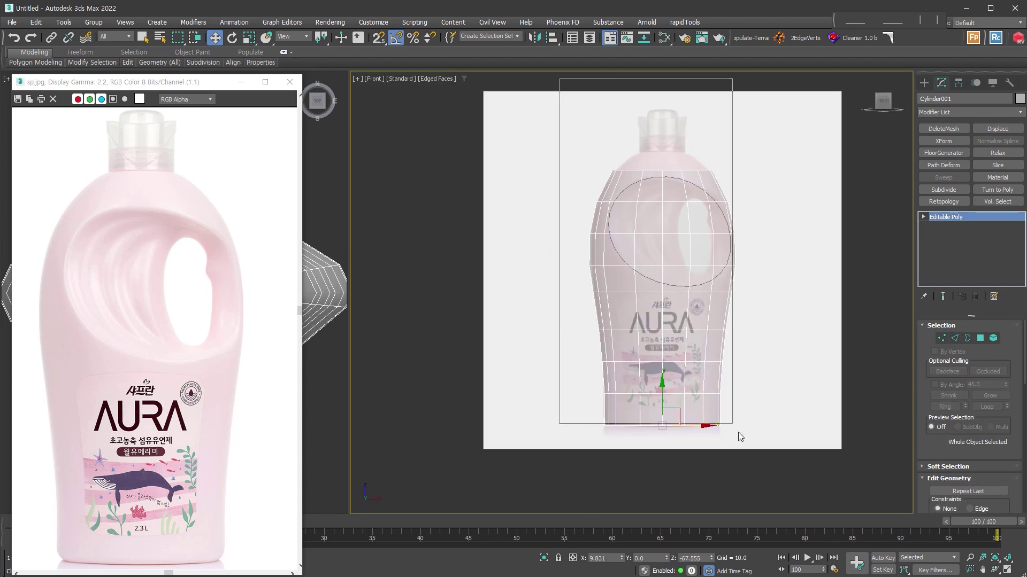
pyautogui.keyDown('shift'); pyautogui.moveTo(698, 270); pyautogui.dragTo(427, 274); pyautogui.keyUp('shift')
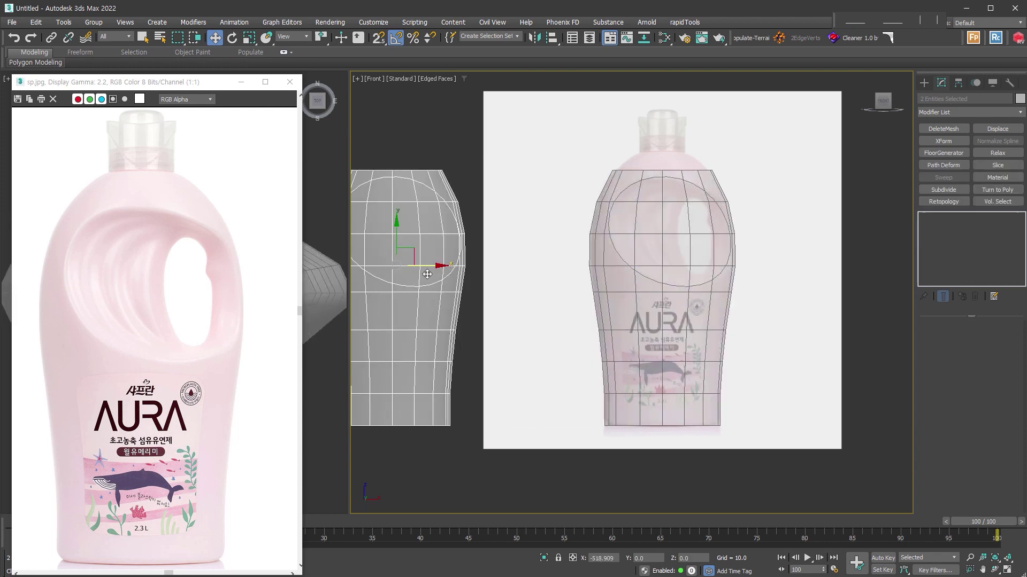
pyautogui.click(514, 342)
pyautogui.click(700, 232)
pyautogui.scroll(4, 700, 232)
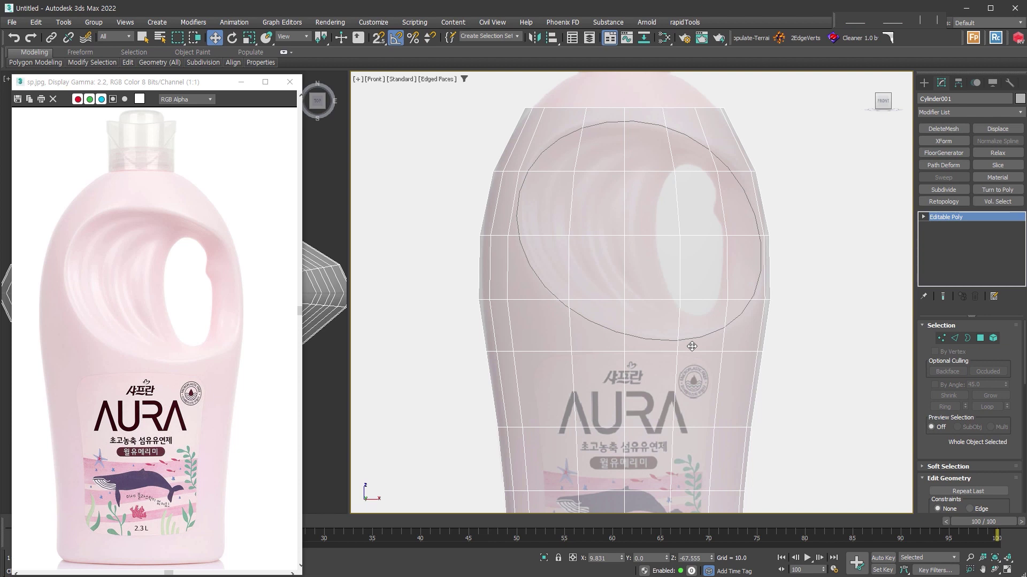
# - Try a ShapeMerge compound object, cancel it, and select the ellipse
pyautogui.click(925, 85)
pyautogui.click(943, 114)
pyautogui.click(958, 144)
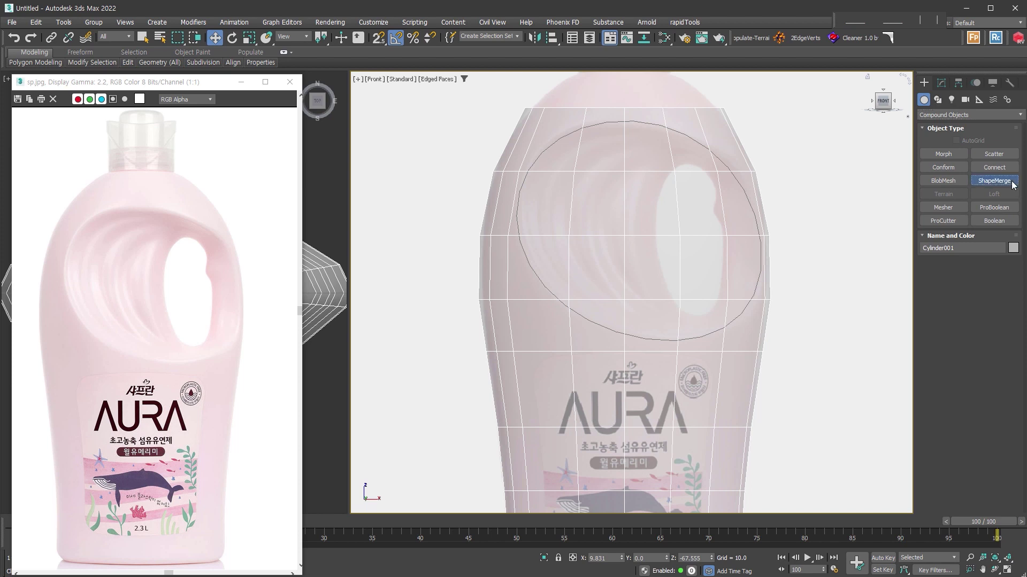
pyautogui.click(1012, 185)
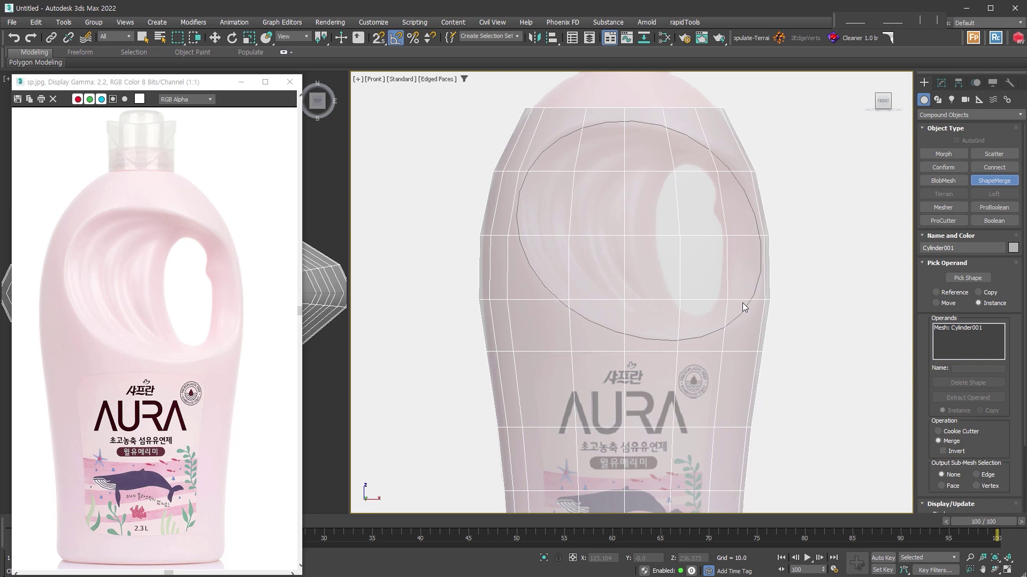
pyautogui.click(959, 277)
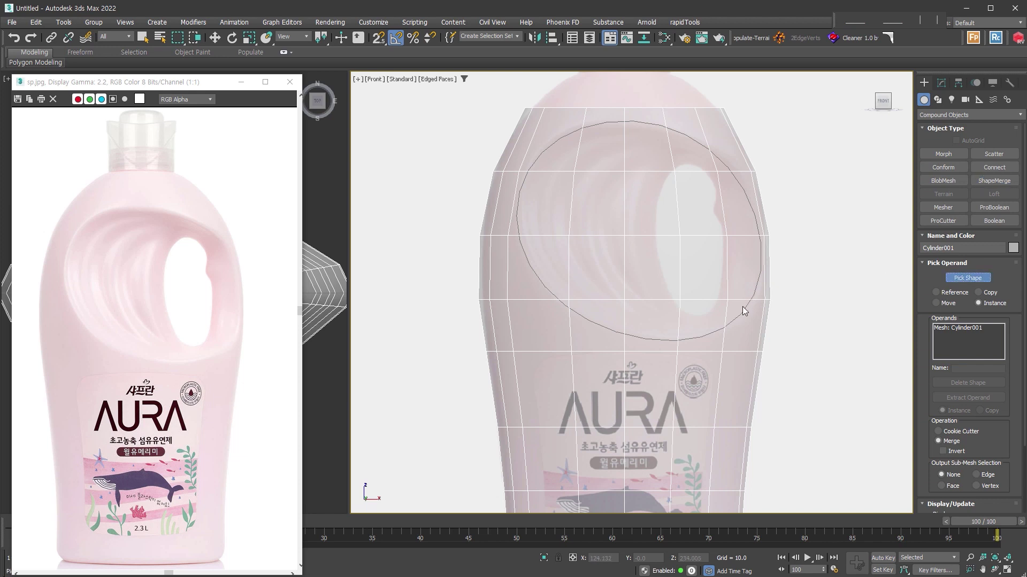
pyautogui.rightClick(743, 309)
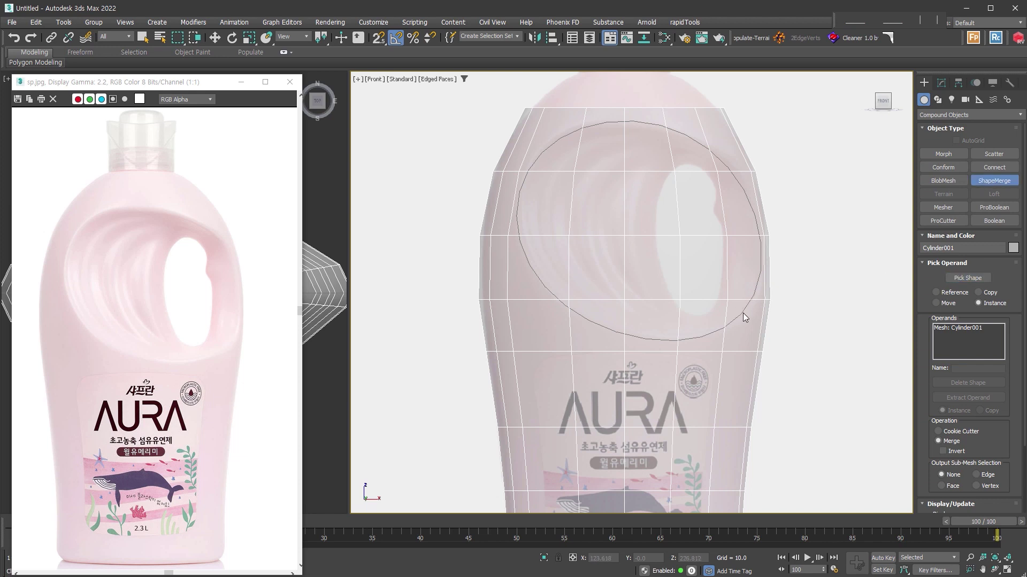
pyautogui.press('w')
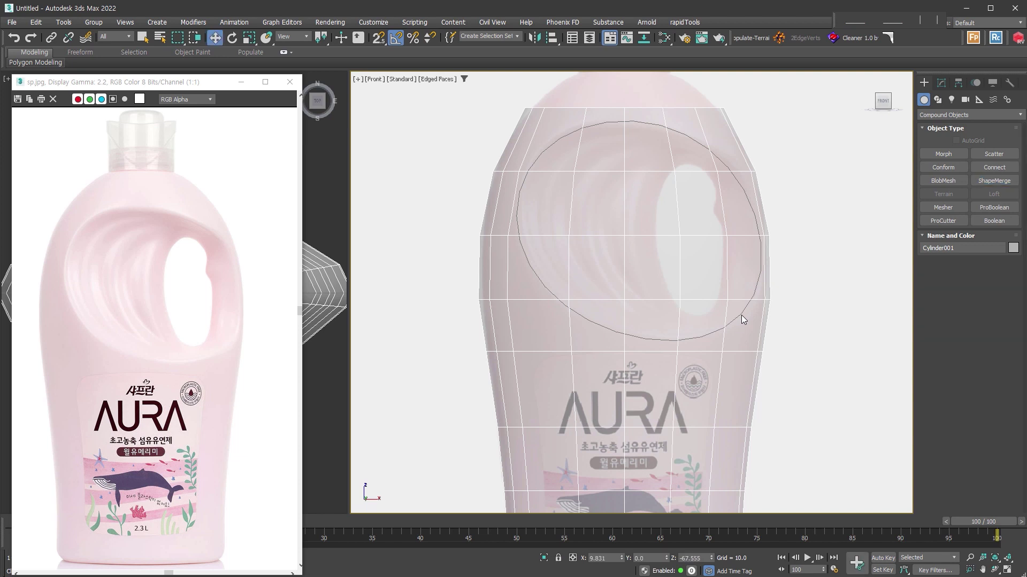
pyautogui.click(740, 316)
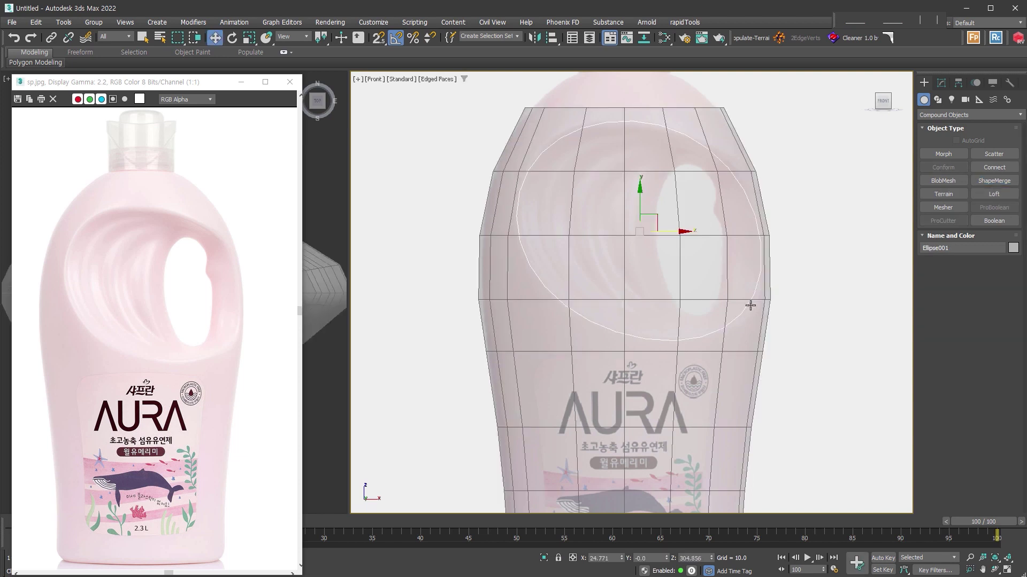
# - Normalize the ellipse to 18 knots, collapse to Editable Spline, and set Interpolation Steps to 0
pyautogui.click(941, 83)
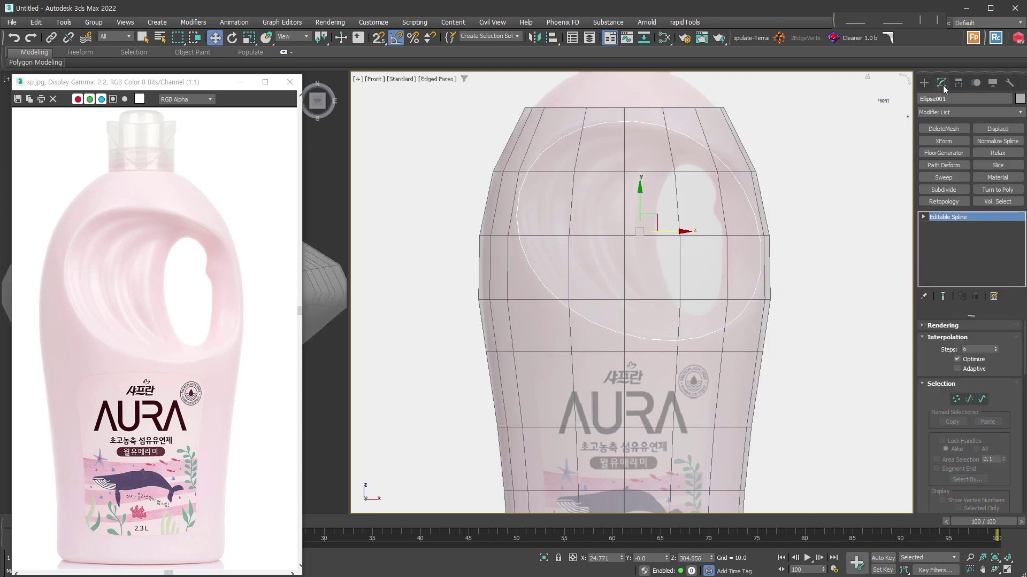
pyautogui.click(1009, 143)
pyautogui.click(945, 374)
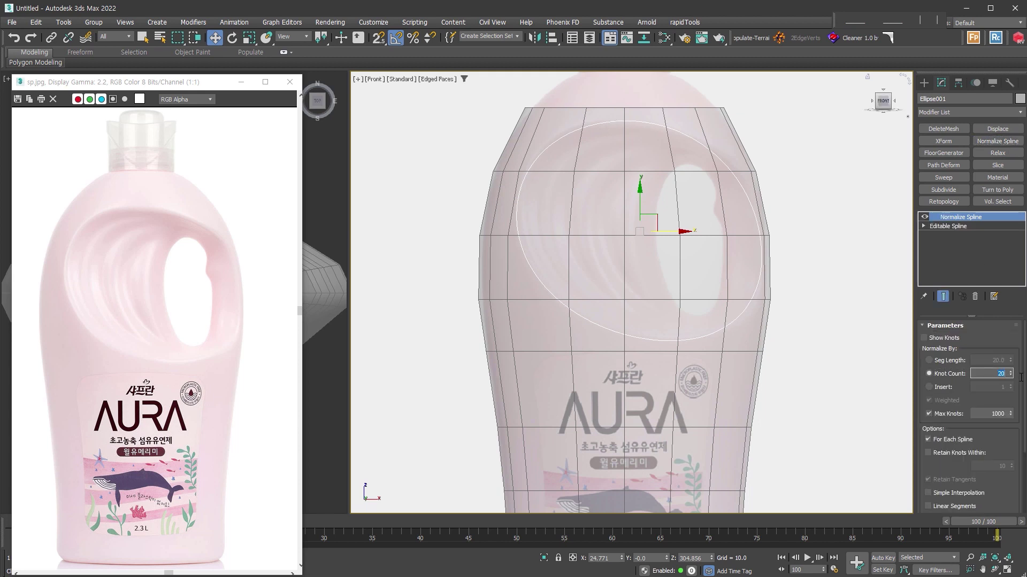
pyautogui.scroll(-2, 973, 330)
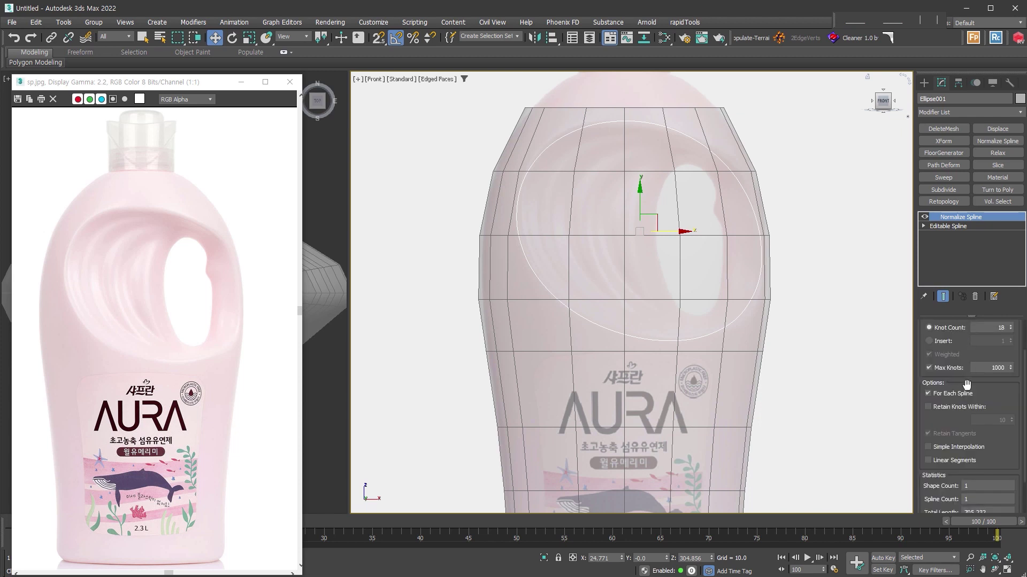
pyautogui.scroll(1, 960, 358)
pyautogui.scroll(1, 957, 357)
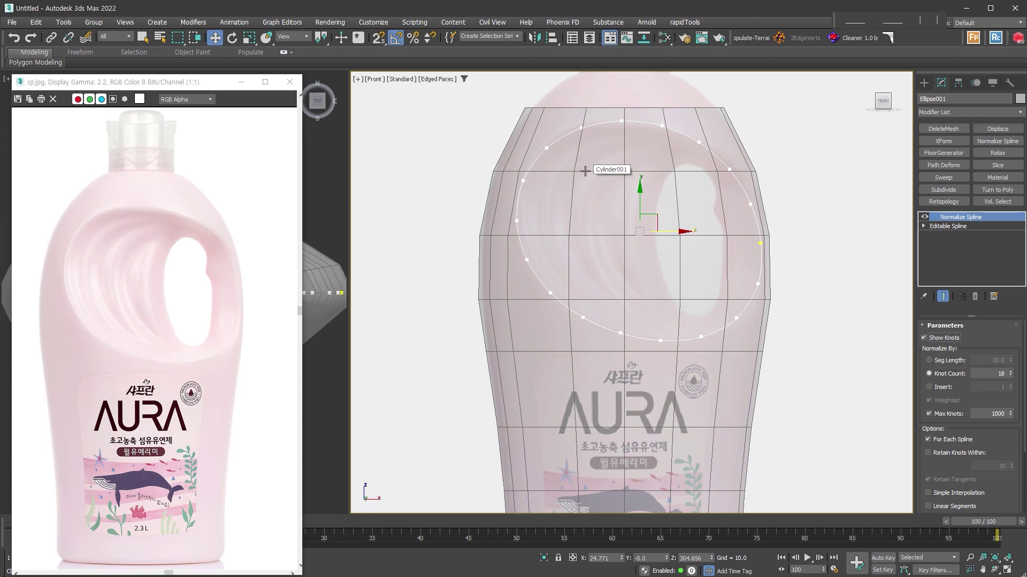
pyautogui.hotkey('ctrl', 'z')
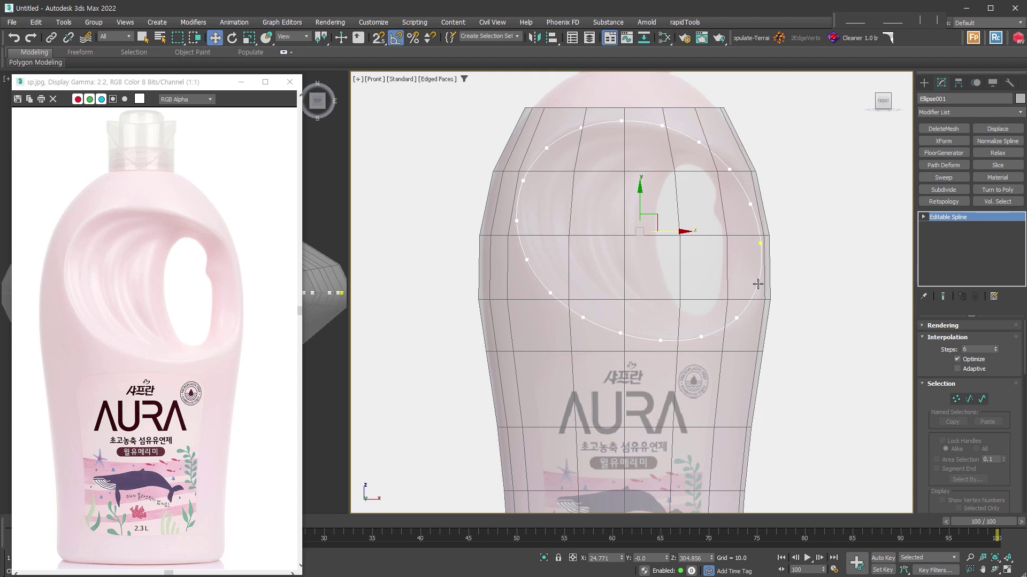
pyautogui.rightClick(996, 350)
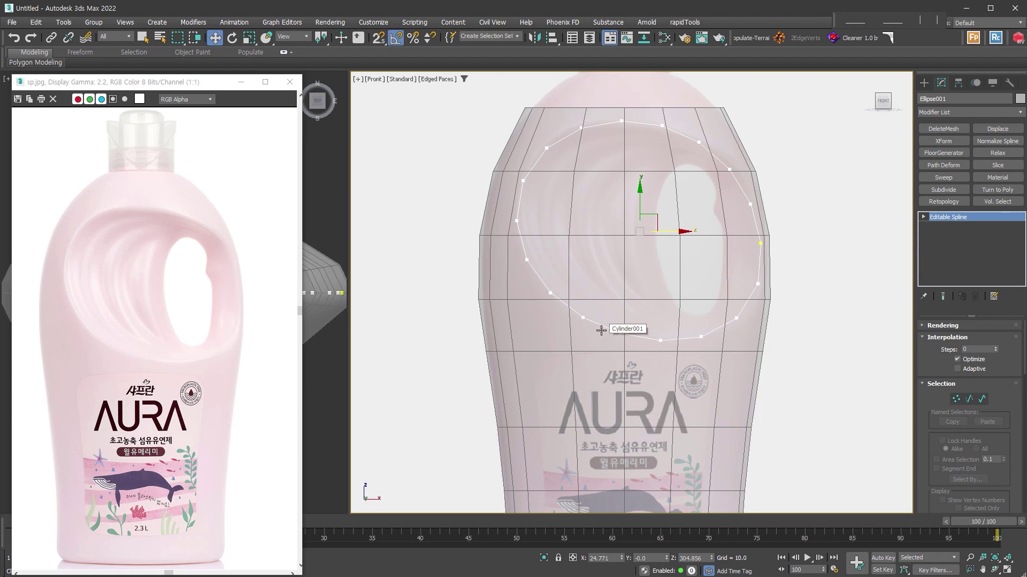
# - Cut Ellipse001 into Cylinder001 with ShapeMerge and convert the result to Editable Poly
pyautogui.click(732, 135)
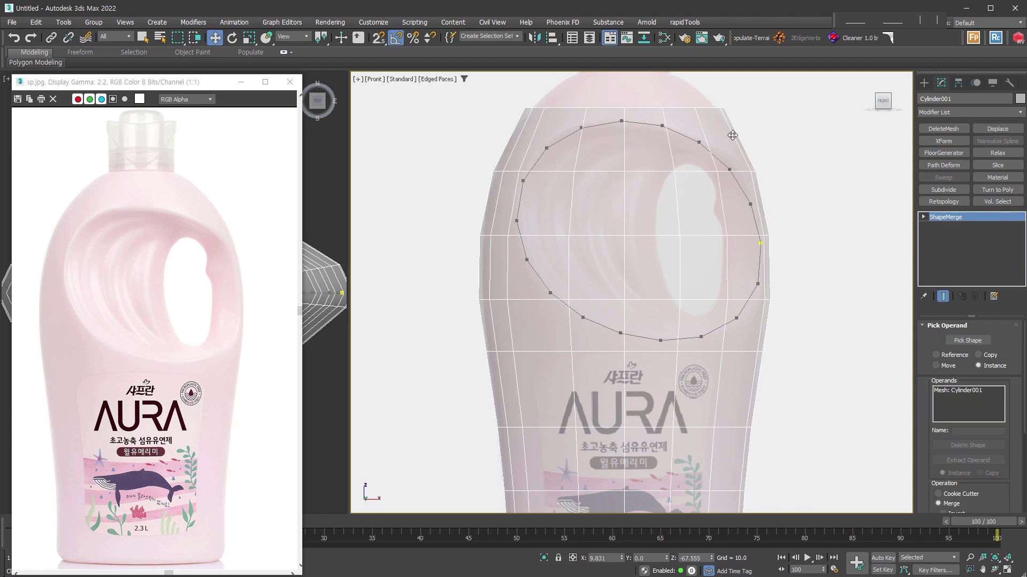
pyautogui.click(982, 343)
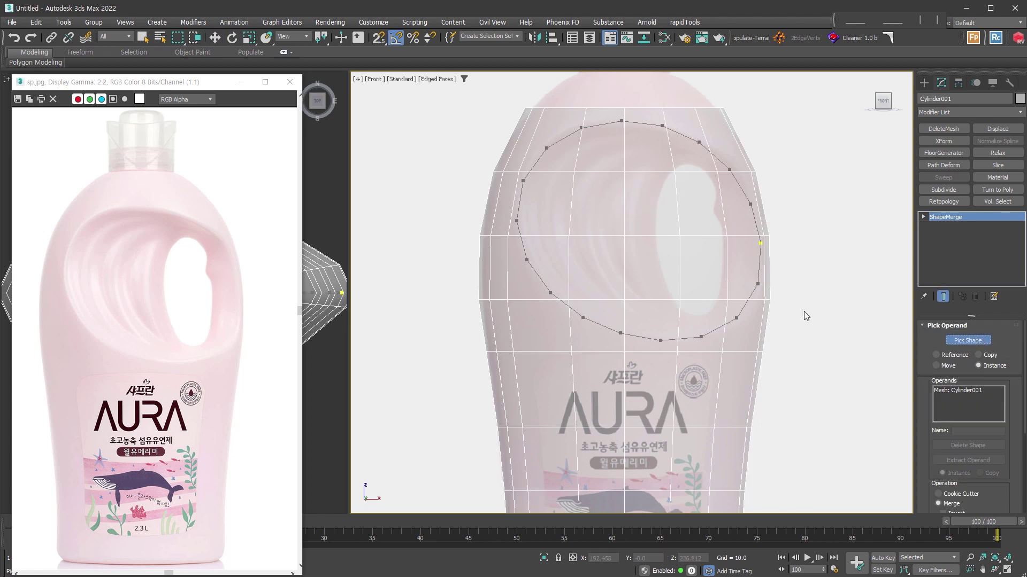
pyautogui.click(740, 310)
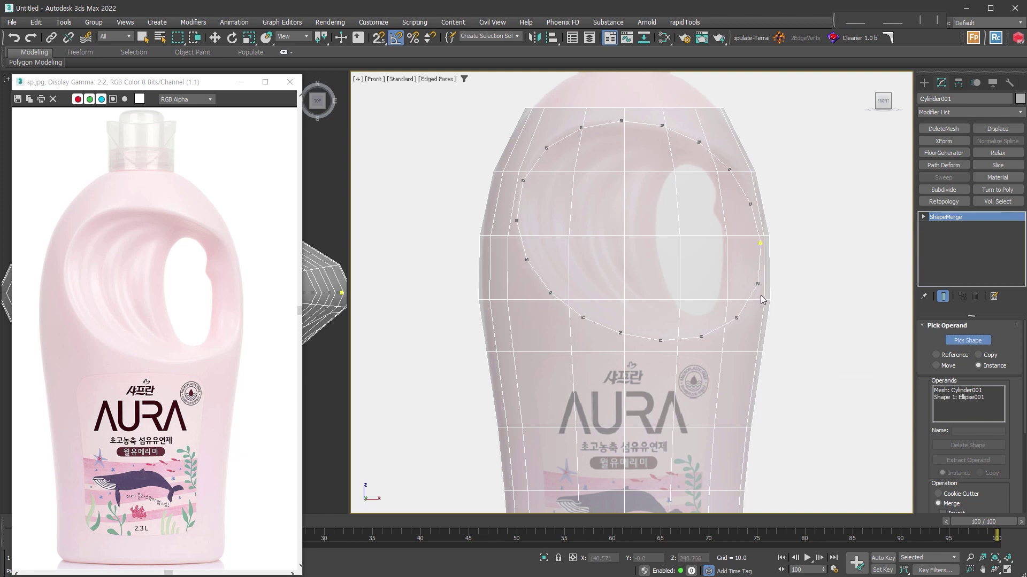
pyautogui.hotkey('ctrl', 'shift', 'e')
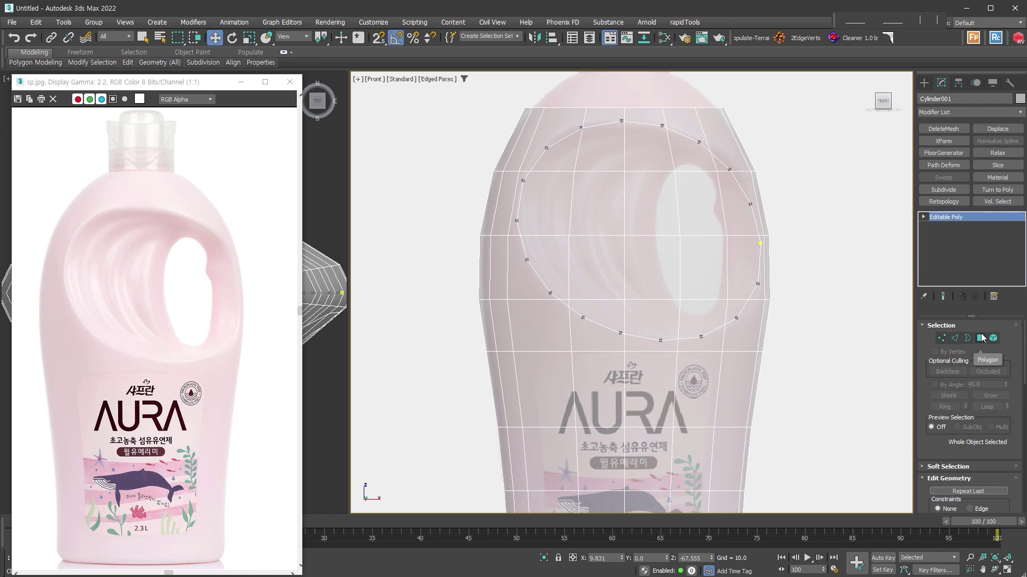
# - Detach the 20 polygons inside the ellipse outline as the separate object Object001
pyautogui.click(980, 338)
pyautogui.keyDown('alt'); pyautogui.moveTo(812, 348); pyautogui.dragTo(769, 355, button='middle'); pyautogui.keyUp('alt')
pyautogui.press('f')
pyautogui.scroll(-3, 957, 427)
pyautogui.scroll(-4, 957, 428)
pyautogui.scroll(-3, 962, 444)
pyautogui.click(989, 460)
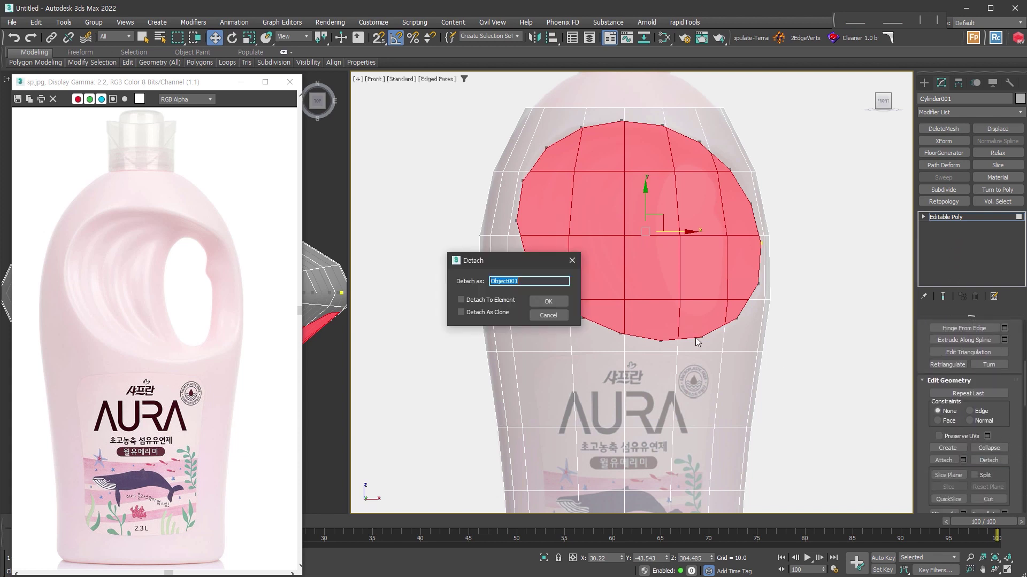
pyautogui.click(548, 302)
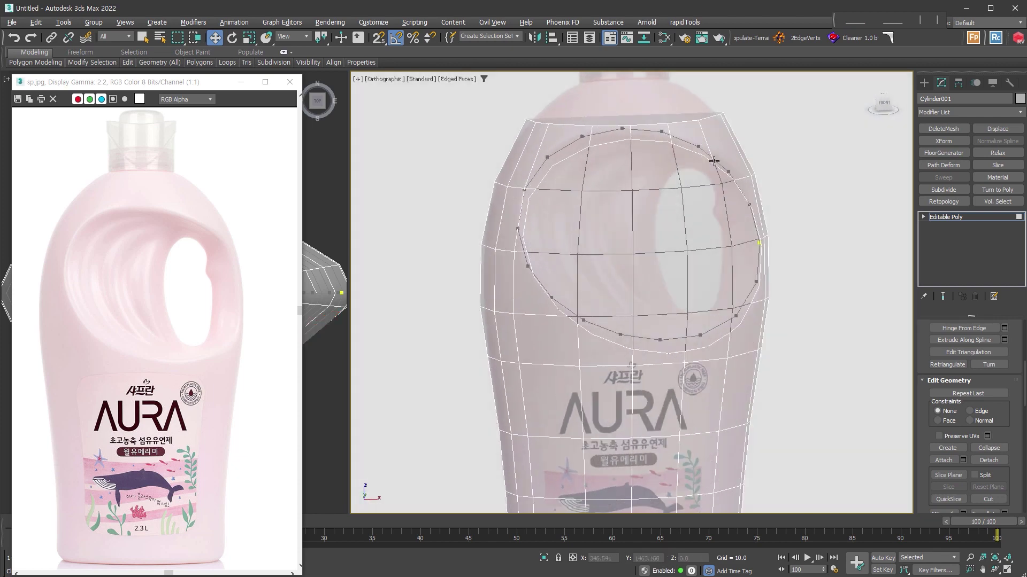
# - Select the detached ellipse piece and orbit around it to inspect the cut
pyautogui.click(717, 161)
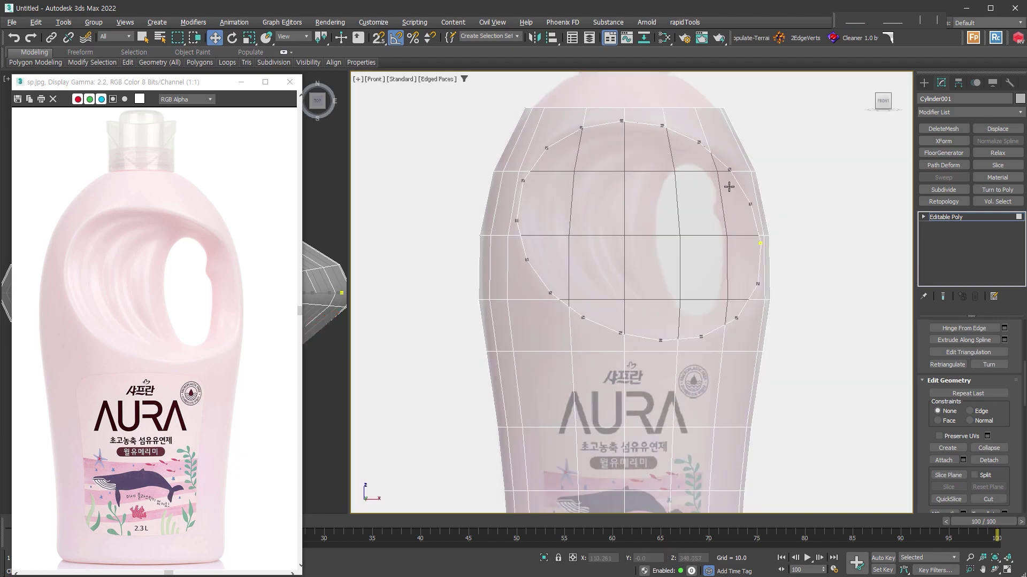
pyautogui.keyDown('alt'); pyautogui.moveTo(745, 209); pyautogui.dragTo(719, 337, button='middle'); pyautogui.keyUp('alt')
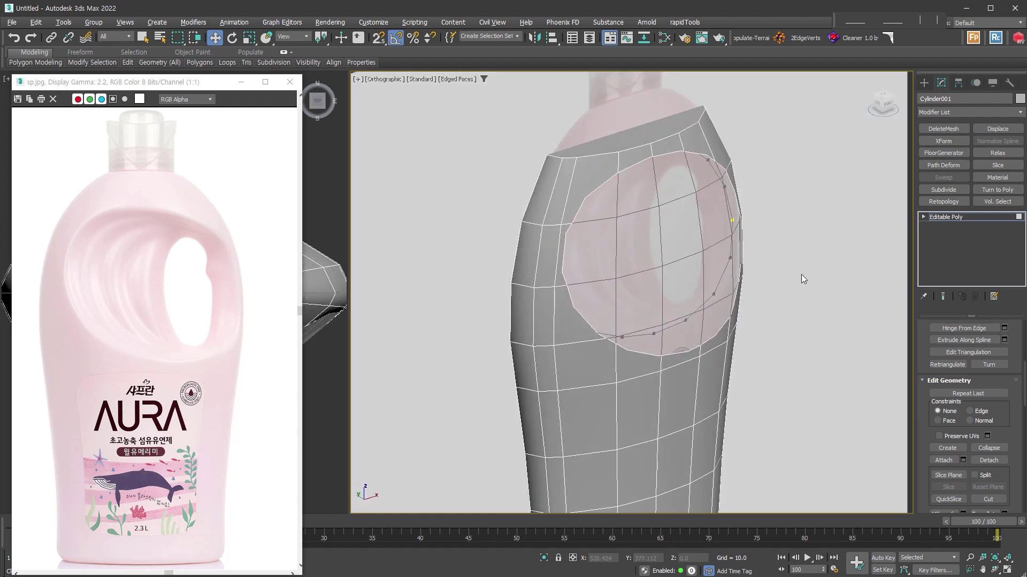
pyautogui.press('f')
pyautogui.scroll(-5, 821, 262)
pyautogui.scroll(3, 740, 177)
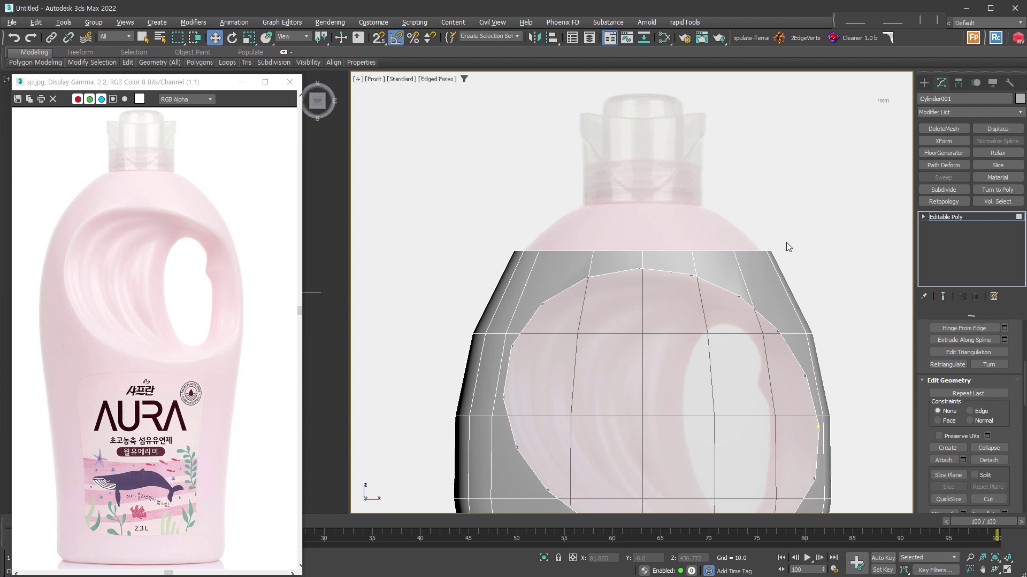
# - Extrude the bottle's top polygons upward into a tall new band
pyautogui.moveTo(786, 251); pyautogui.dragTo(840, 257)
pyautogui.rightClick(621, 226)
pyautogui.click(634, 236)
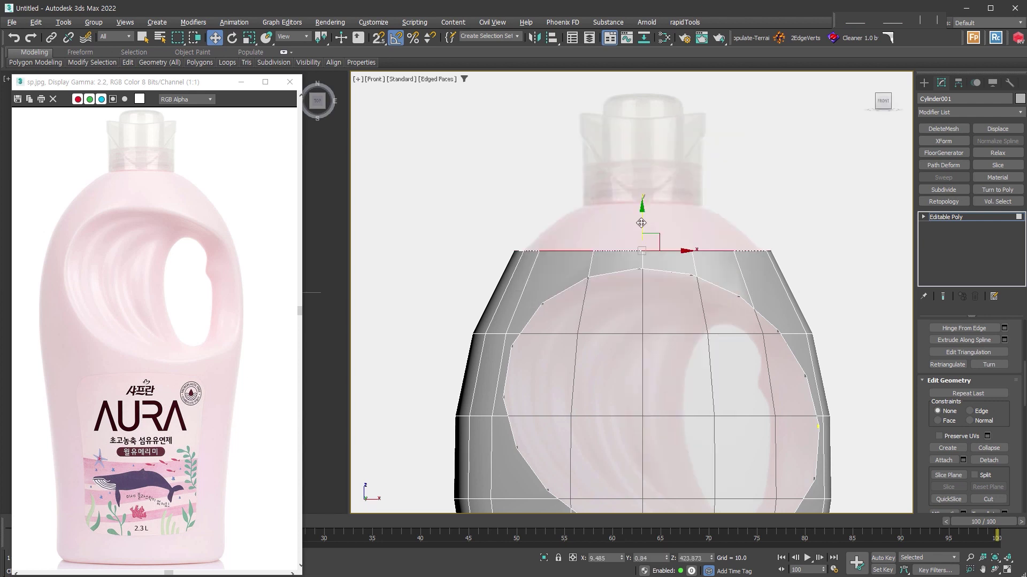
pyautogui.moveTo(641, 223)
pyautogui.keyDown('shift'); pyautogui.mouseDown()
pyautogui.moveTo(646, 182)
pyautogui.moveTo(662, 216)
pyautogui.mouseUp(); pyautogui.keyUp('shift')
pyautogui.rightClick(662, 216)
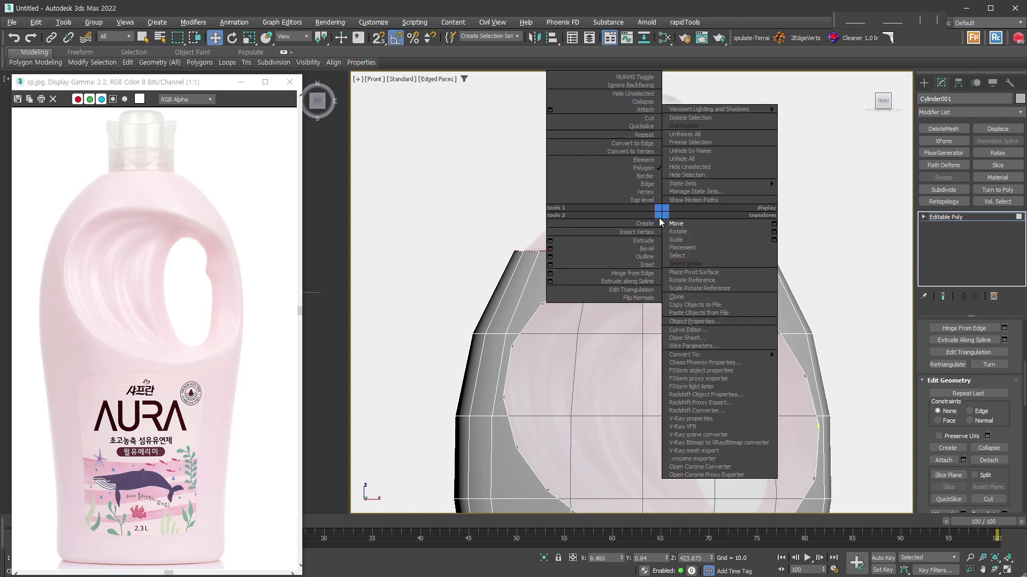
pyautogui.click(660, 238)
pyautogui.moveTo(665, 236)
pyautogui.mouseDown()
pyautogui.moveTo(686, 177)
pyautogui.moveTo(680, 203)
pyautogui.mouseUp()
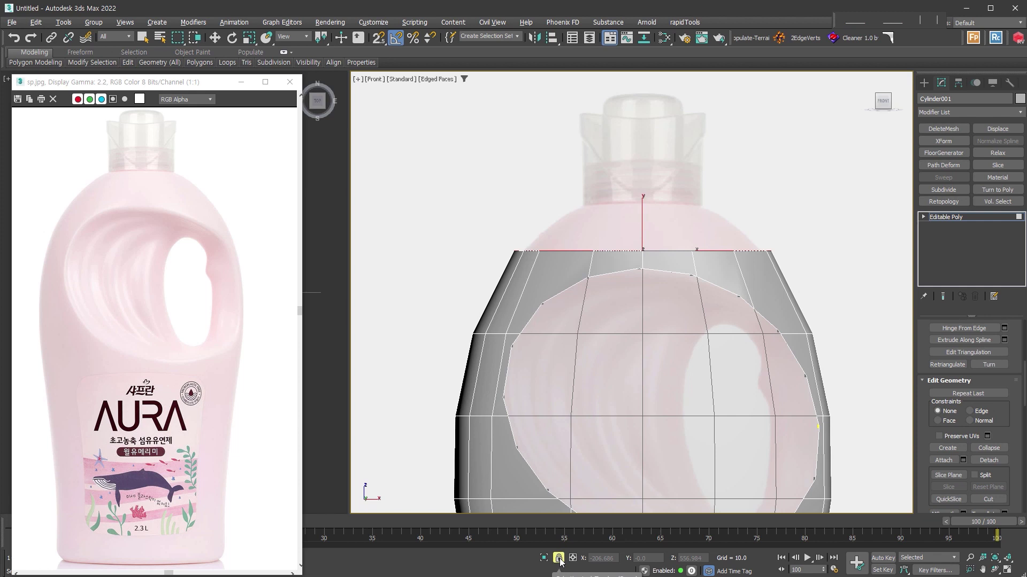
pyautogui.moveTo(830, 249); pyautogui.dragTo(848, 203)
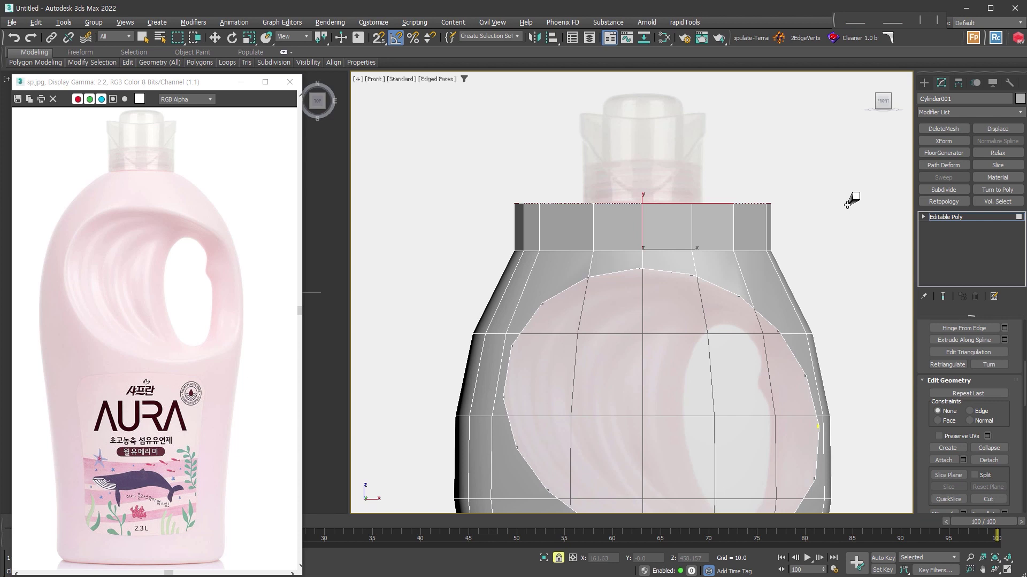
# - Scale the top ring inward to taper the neck, with the bottle in see-through mode
pyautogui.press('w')
pyautogui.rightClick(674, 198)
pyautogui.click(693, 221)
pyautogui.moveTo(647, 199); pyautogui.dragTo(653, 240)
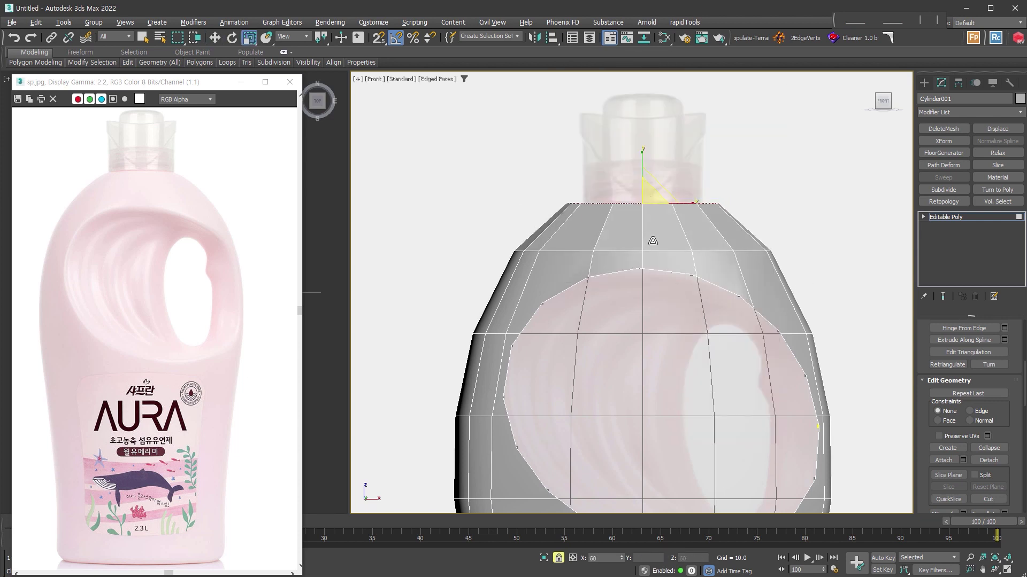
pyautogui.hotkey('alt', 'x')
pyautogui.moveTo(681, 197)
pyautogui.keyDown('alt'); pyautogui.mouseDown(button='middle')
pyautogui.moveTo(695, 257)
pyautogui.moveTo(728, 268)
pyautogui.moveTo(599, 267)
pyautogui.moveTo(611, 280)
pyautogui.mouseUp(button='middle'); pyautogui.keyUp('alt')
pyautogui.moveTo(610, 280); pyautogui.dragTo(616, 278)
# - Widen the top cap polygon to 135 percent and check it from the side
pyautogui.hotkey('shift', 'z')
pyautogui.rightClick(642, 239)
pyautogui.moveTo(640, 259); pyautogui.dragTo(655, 233)
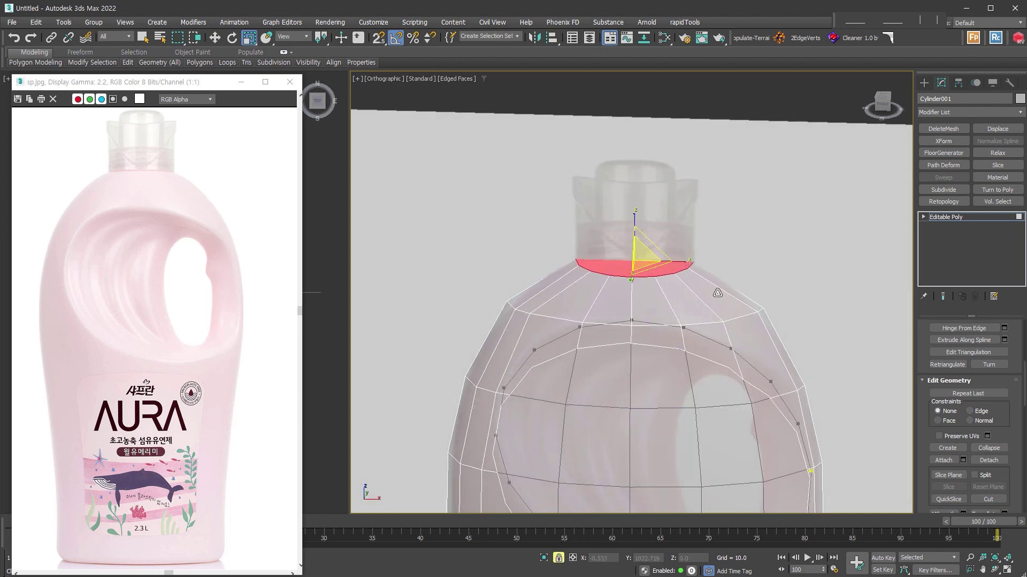
pyautogui.moveTo(717, 293)
pyautogui.keyDown('alt'); pyautogui.mouseDown(button='middle')
pyautogui.moveTo(716, 303)
pyautogui.moveTo(750, 285)
pyautogui.mouseUp(button='middle'); pyautogui.keyUp('alt')
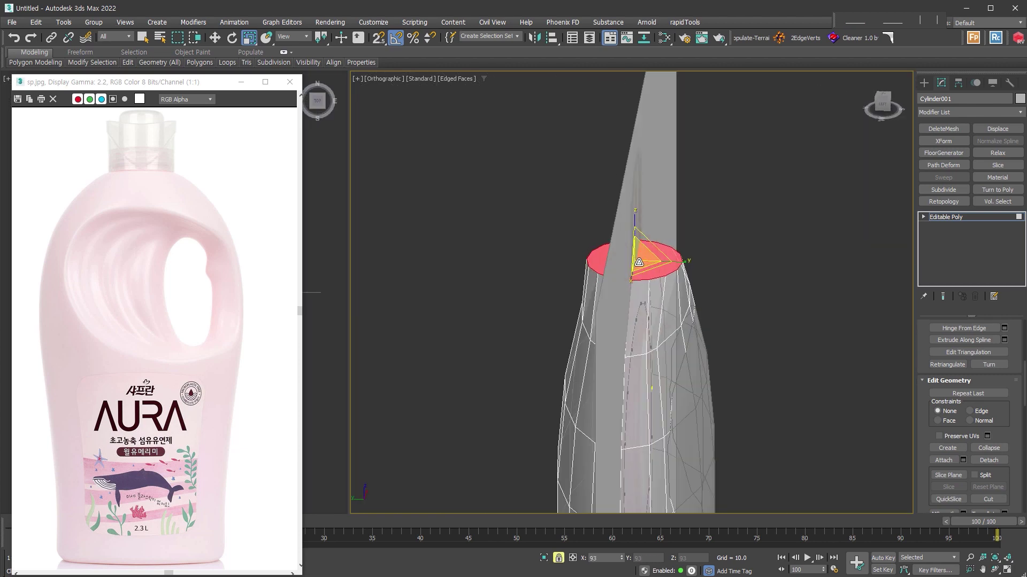
pyautogui.press('f')
pyautogui.press('f')
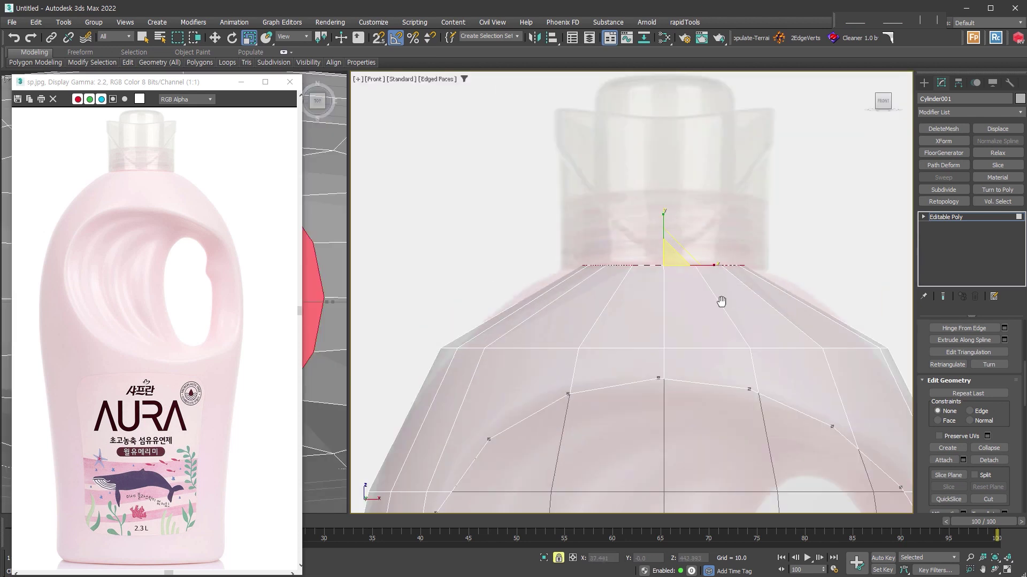
pyautogui.scroll(3, 730, 300)
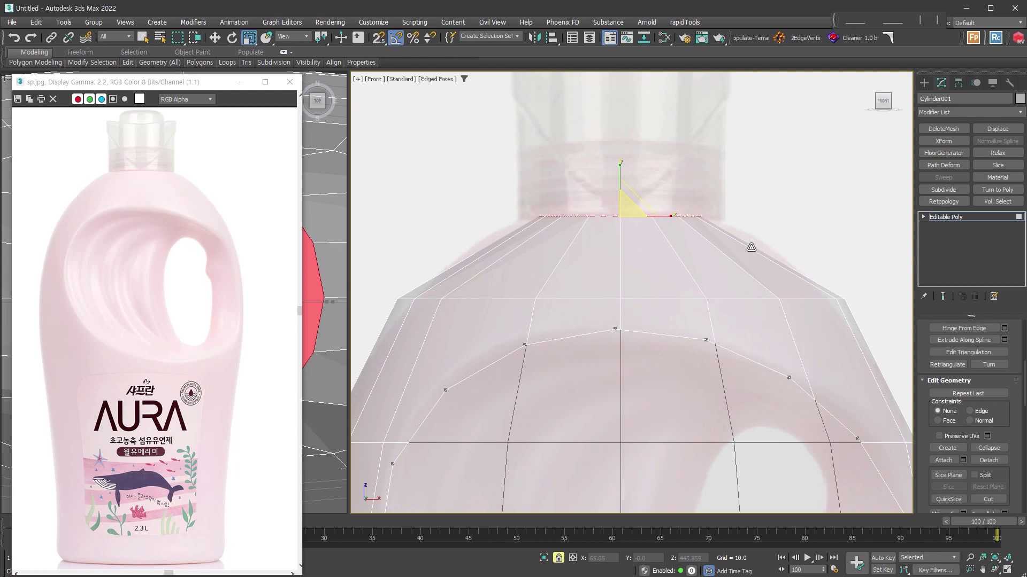
pyautogui.hotkey('shift', 'z')
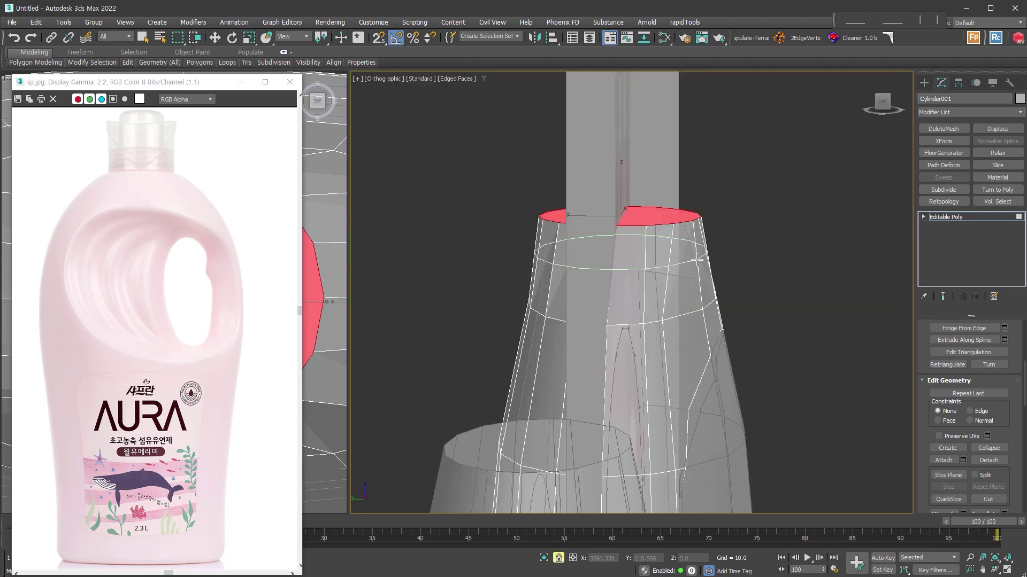
pyautogui.hotkey('shift', 'z')
# - Select the shoulder edge loop at Edge level and scale it
pyautogui.press('w')
pyautogui.click(923, 216)
pyautogui.click(940, 237)
pyautogui.rightClick(646, 241)
pyautogui.click(676, 271)
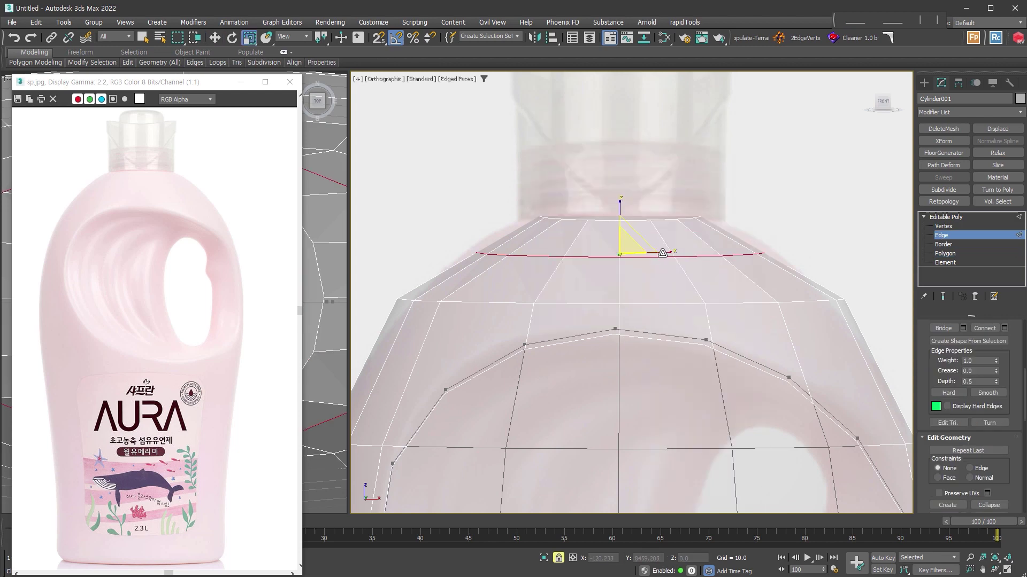
pyautogui.rightClick(667, 253)
pyautogui.click(676, 278)
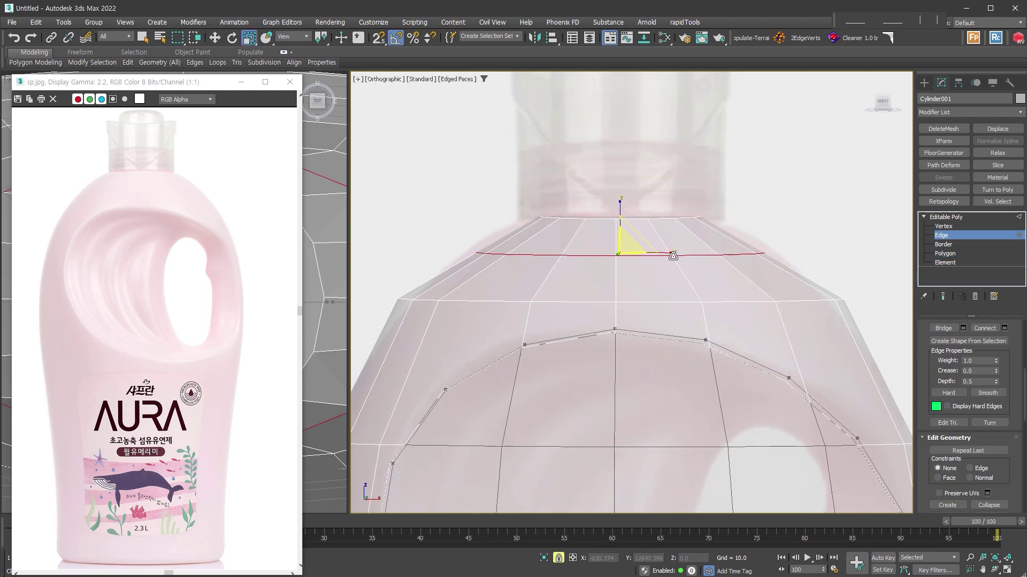
# - Move the shoulder edge loop to flatten the slope beneath the neck
pyautogui.keyDown('alt'); pyautogui.moveTo(677, 252); pyautogui.dragTo(662, 259, button='middle'); pyautogui.keyUp('alt')
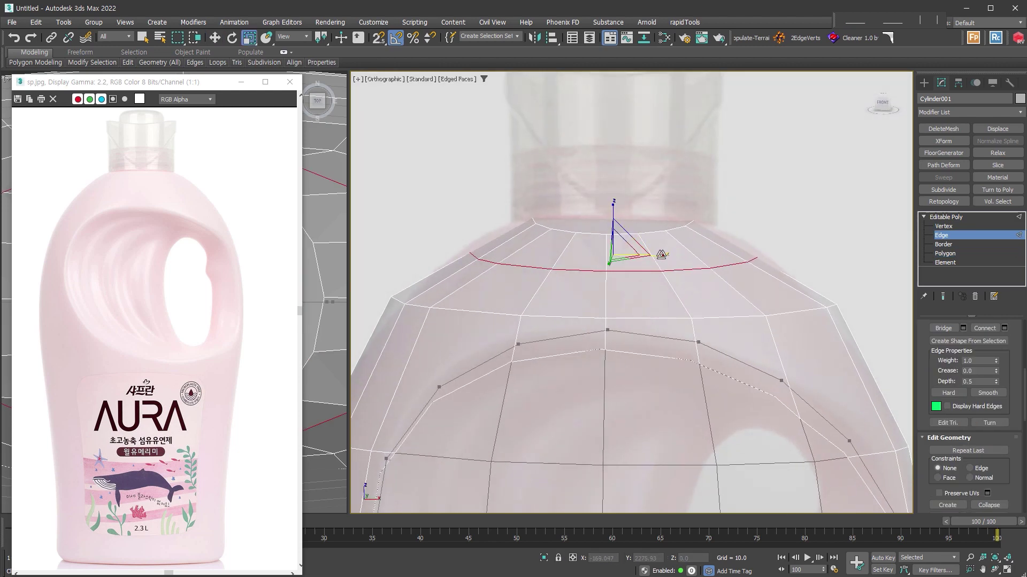
pyautogui.press('f')
pyautogui.moveTo(681, 288); pyautogui.dragTo(694, 243, button='middle')
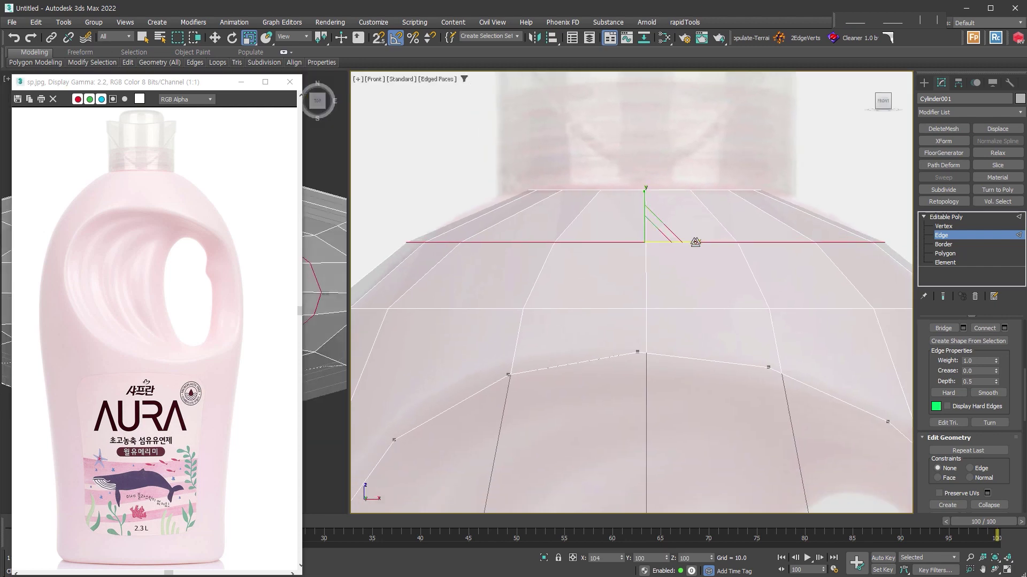
pyautogui.rightClick(619, 207)
pyautogui.click(632, 220)
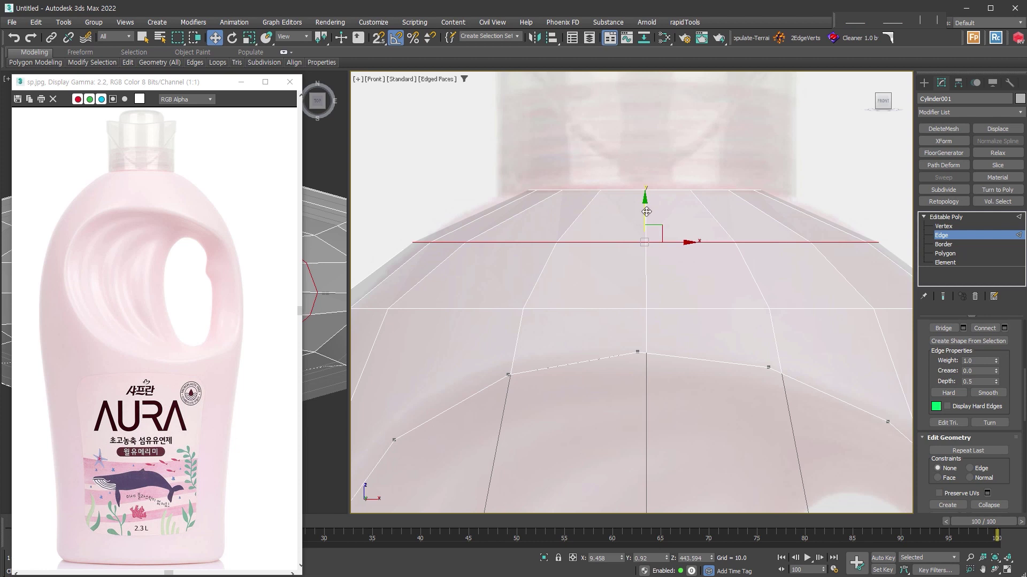
pyautogui.scroll(-3, 650, 197)
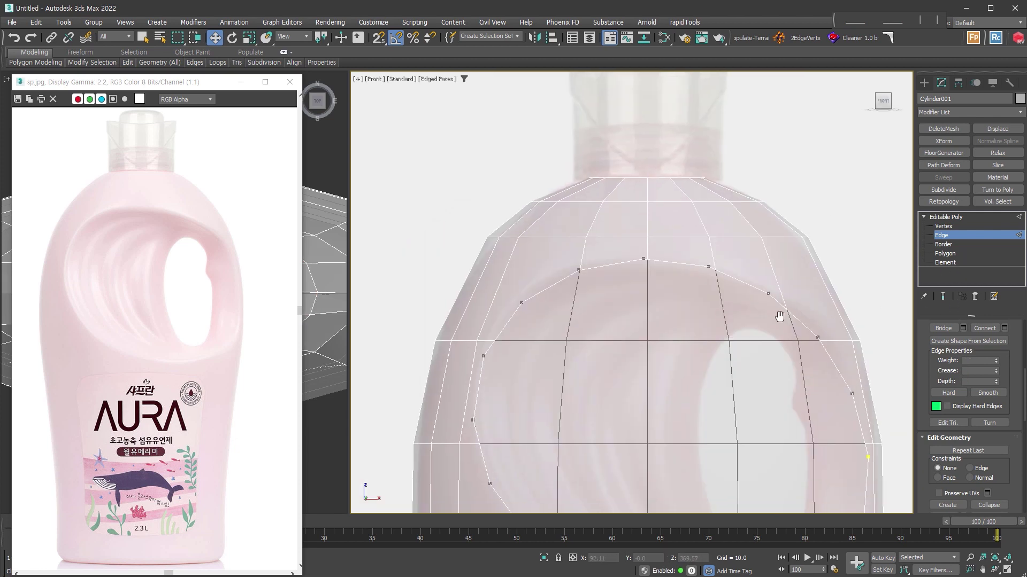
# - Clear Cylinder001's sub-object selections and select the Object001 patch inside the handle hole
pyautogui.scroll(-2, 770, 304)
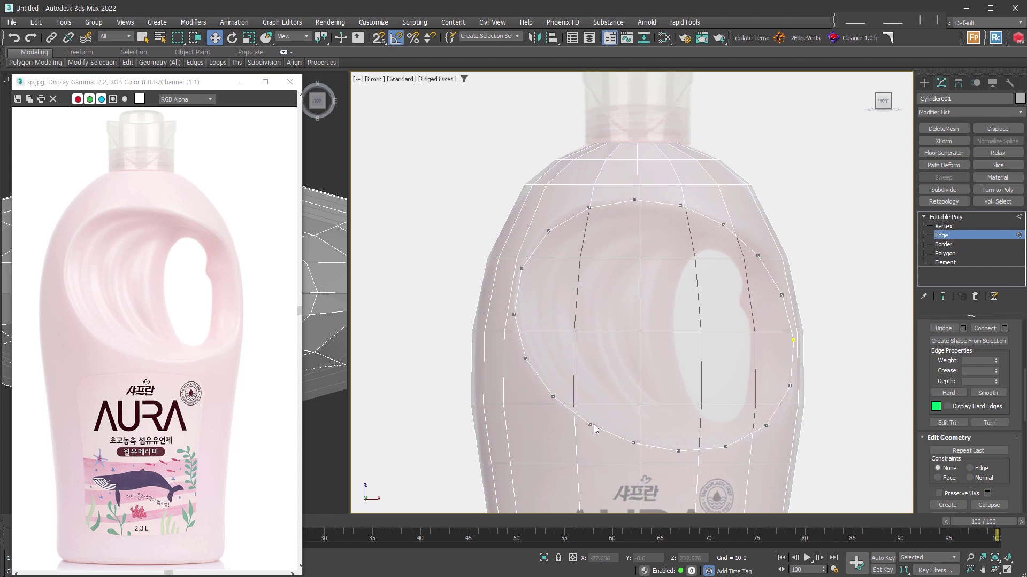
pyautogui.click(944, 244)
pyautogui.click(737, 239)
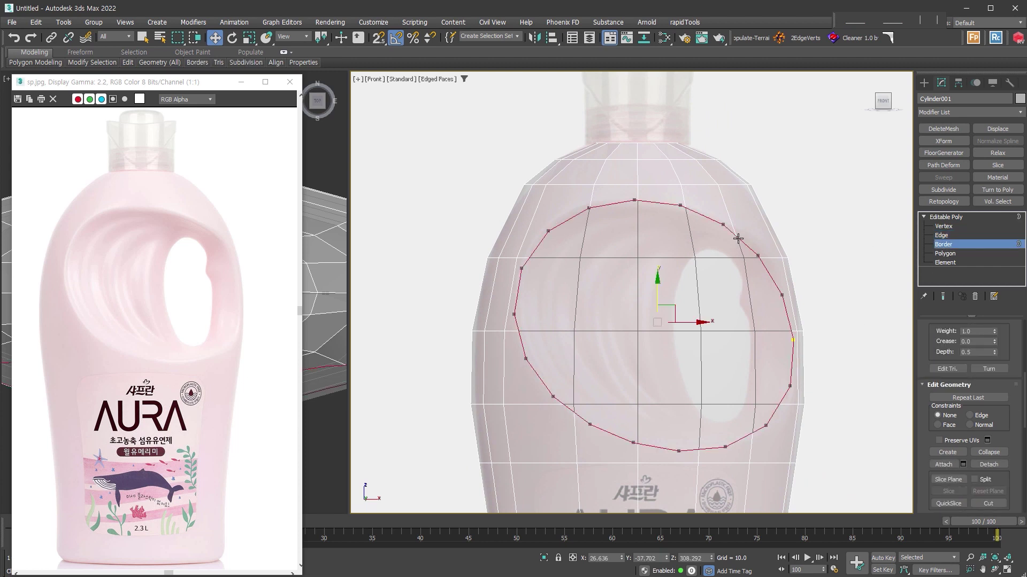
pyautogui.scroll(3, 932, 341)
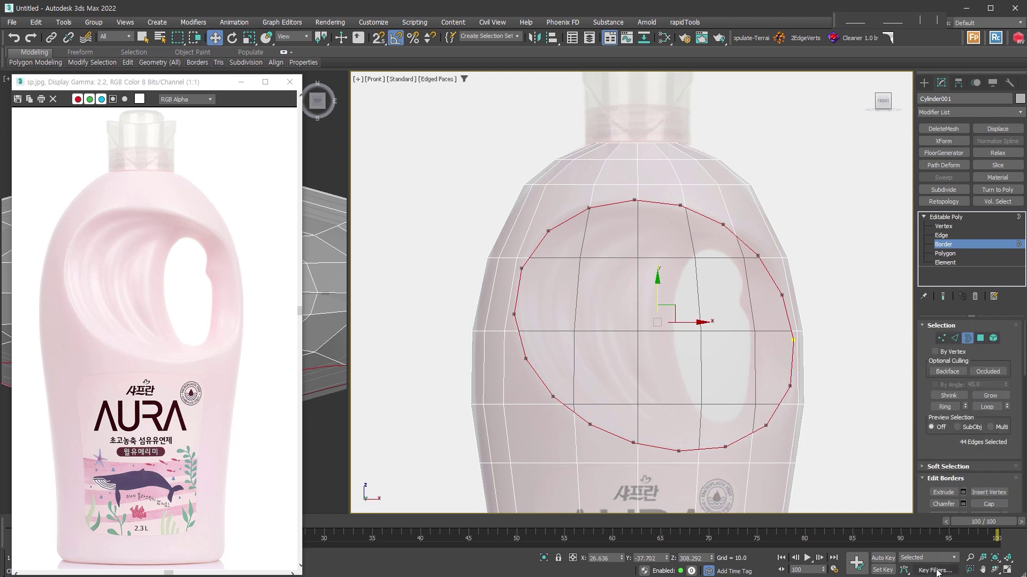
pyautogui.keyDown('ctrl'); pyautogui.click(982, 339); pyautogui.keyUp('ctrl')
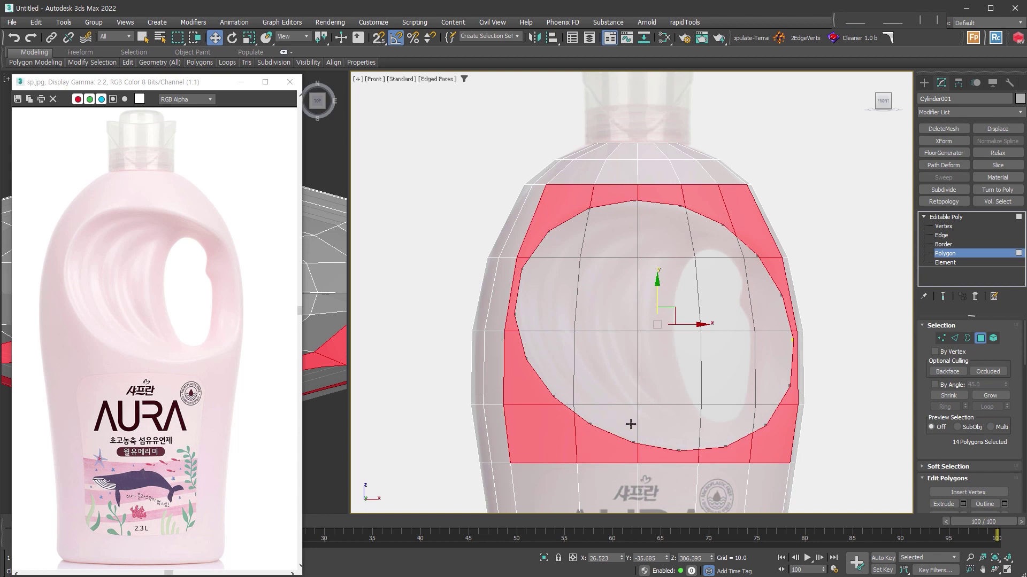
pyautogui.hotkey('ctrl', 'd')
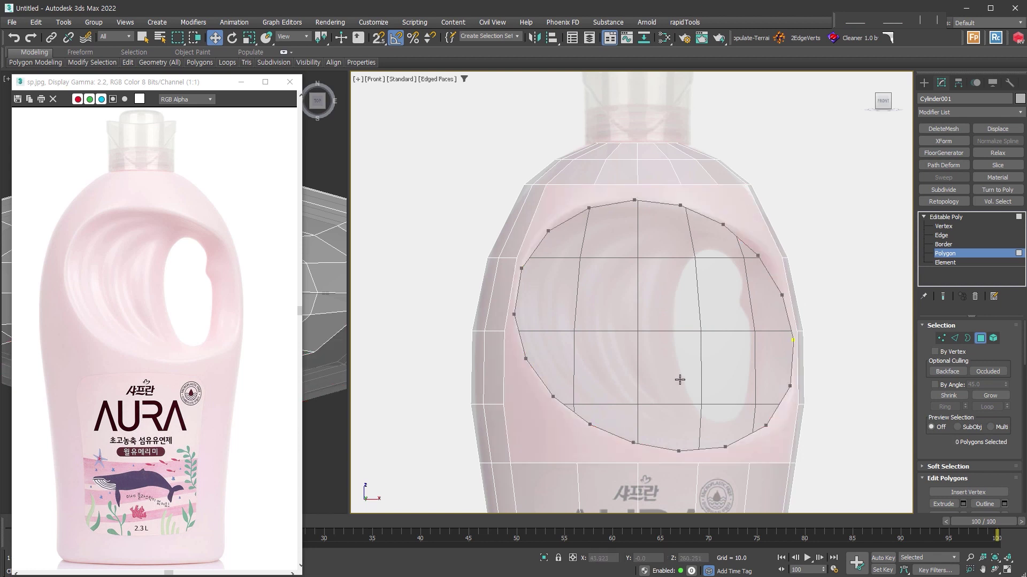
pyautogui.click(980, 338)
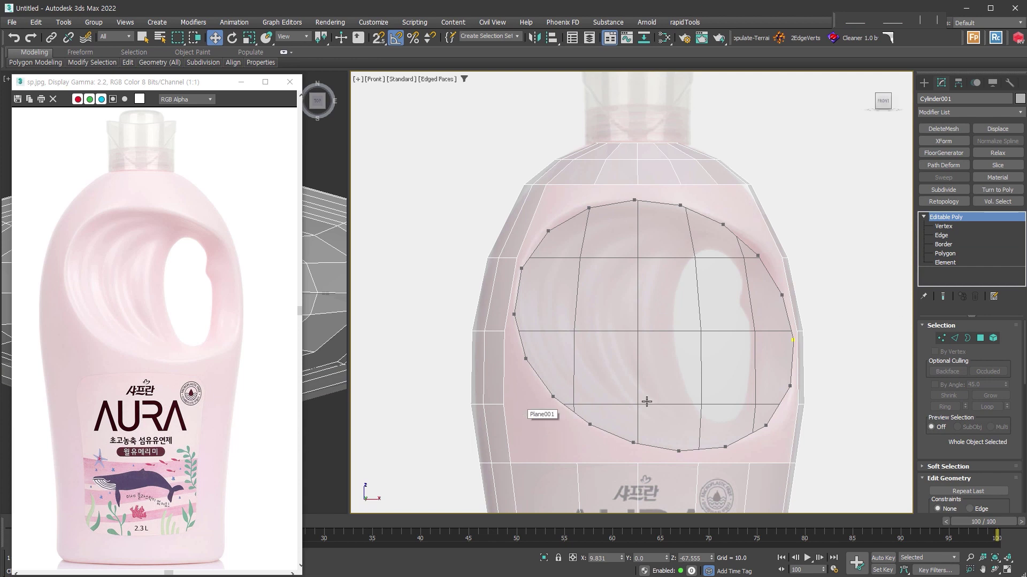
pyautogui.click(732, 309)
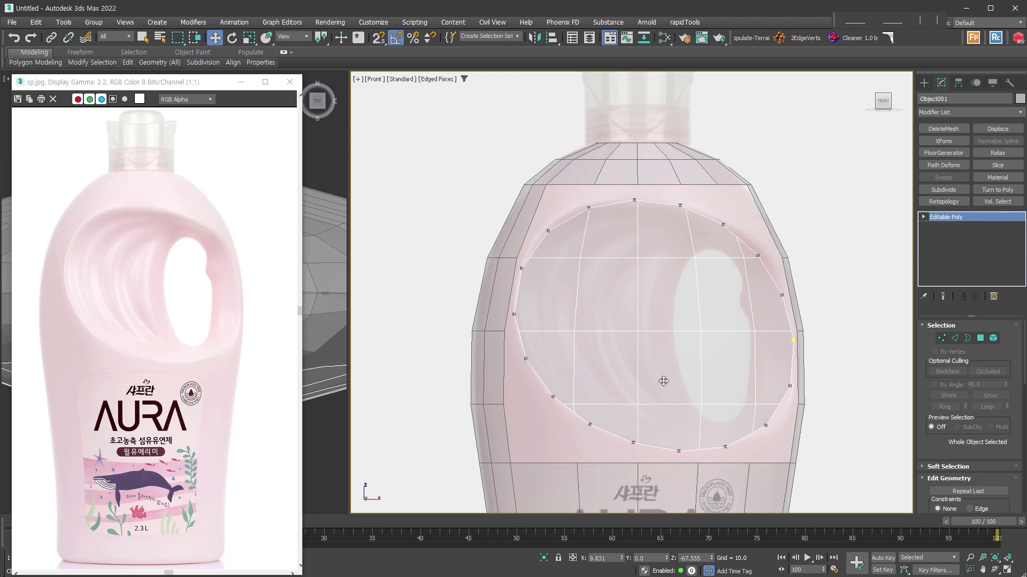
pyautogui.click(967, 339)
# - Remove Object001's 31 interior grid edges, leaving only its rim of 30 vertices
pyautogui.click(772, 415)
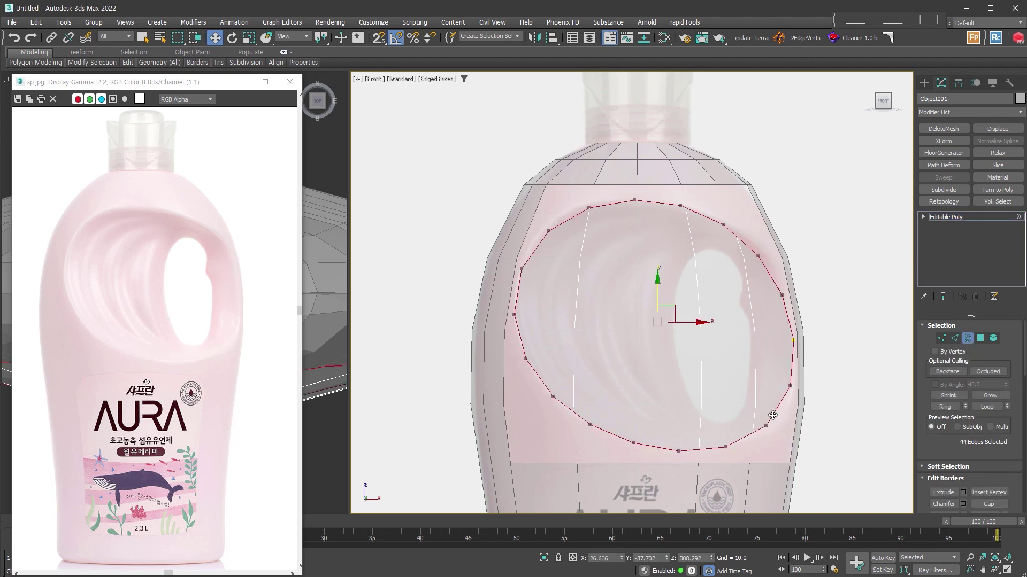
pyautogui.click(955, 338)
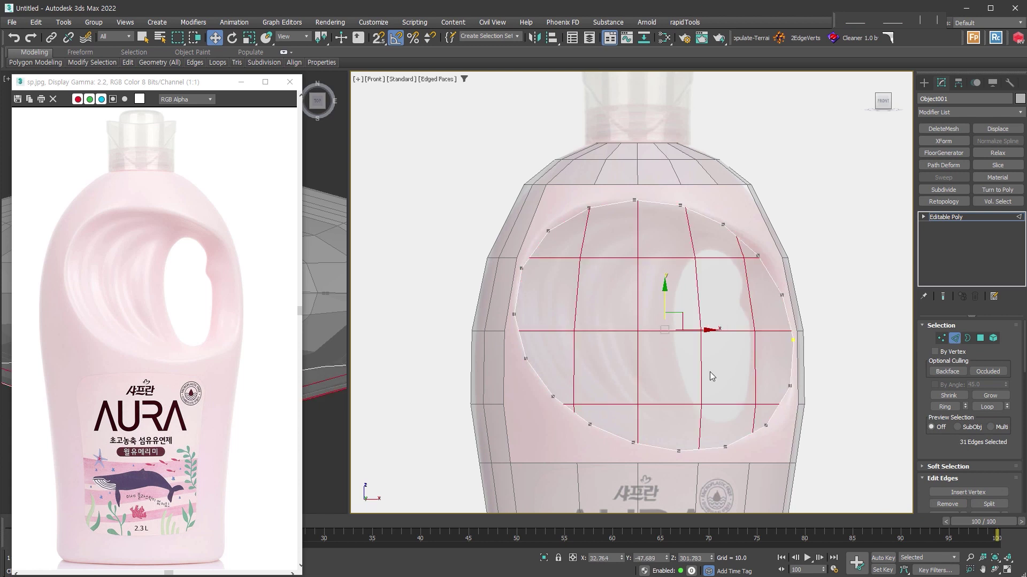
pyautogui.scroll(-2, 979, 431)
pyautogui.scroll(-1, 970, 432)
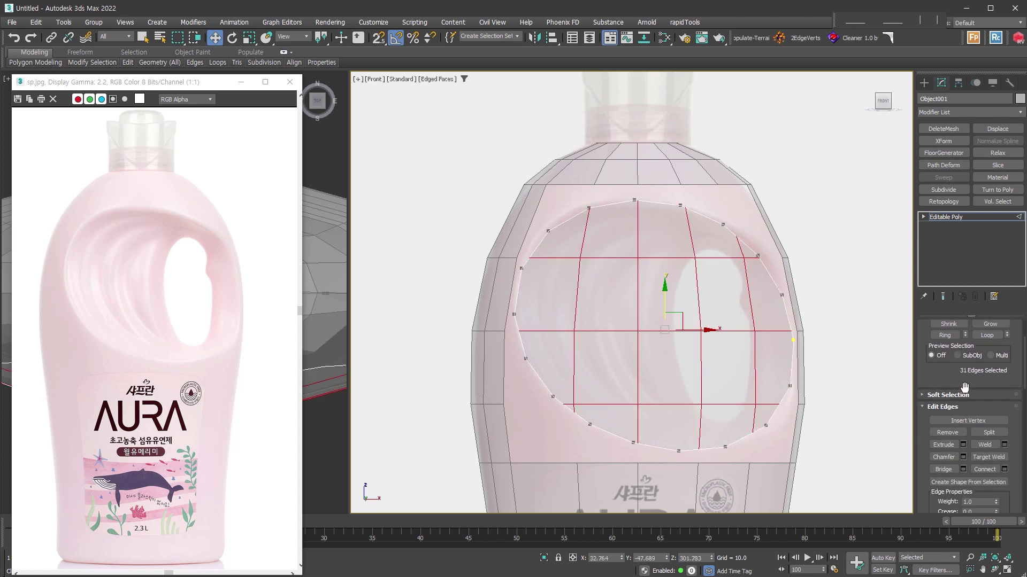
pyautogui.click(957, 431)
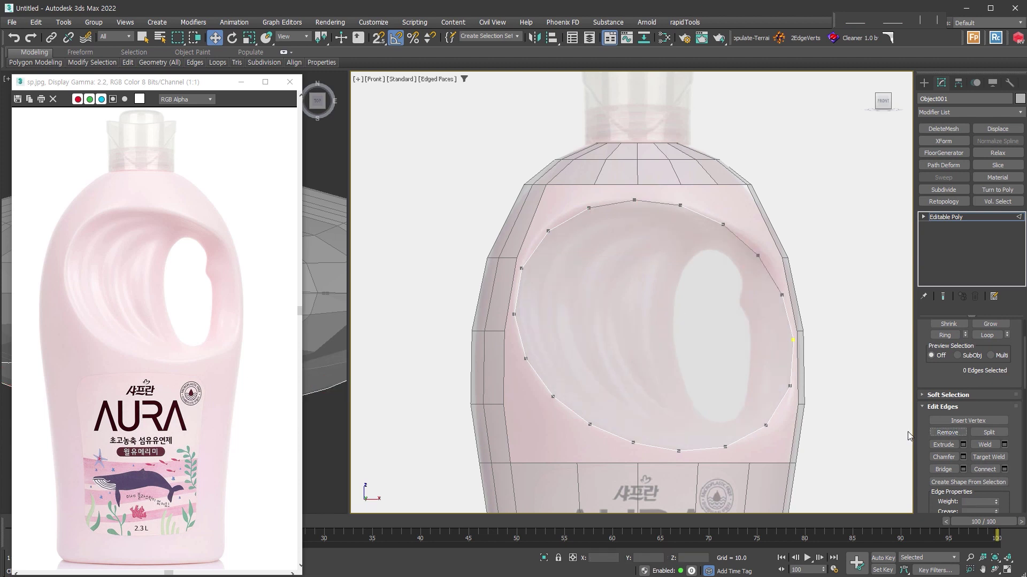
pyautogui.scroll(2, 933, 374)
pyautogui.scroll(1, 933, 374)
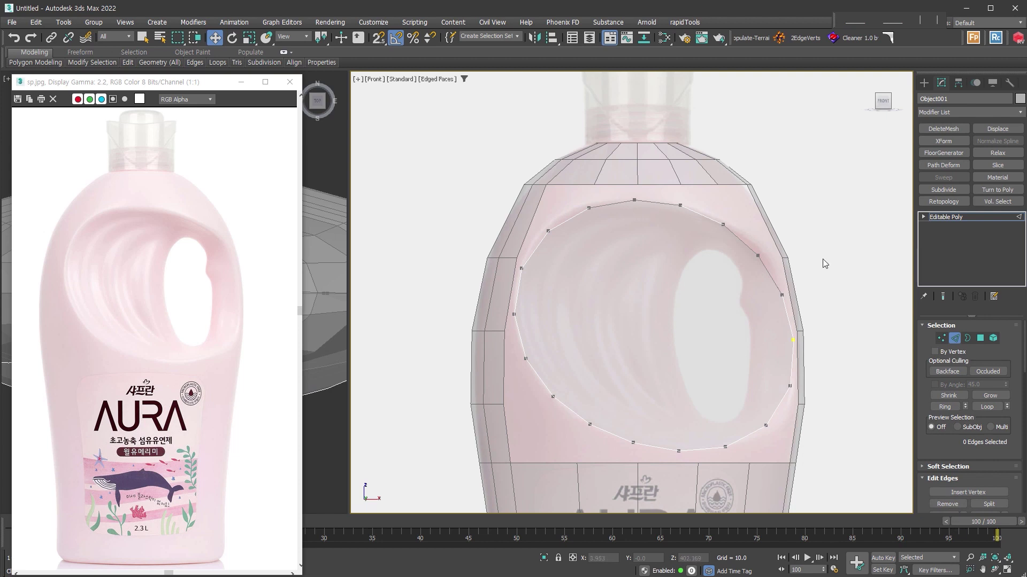
pyautogui.click(941, 338)
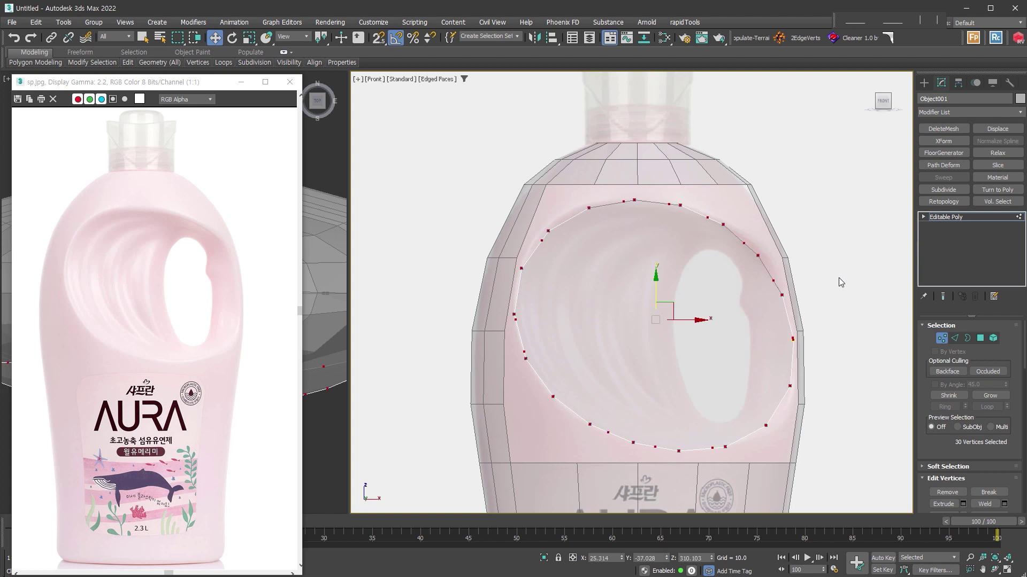
# - Run VertexCleaner at threshold 10 to remove 12 redundant rim vertices
pyautogui.click(853, 39)
pyautogui.moveTo(846, 36); pyautogui.dragTo(796, 85)
pyautogui.scroll(2, 713, 232)
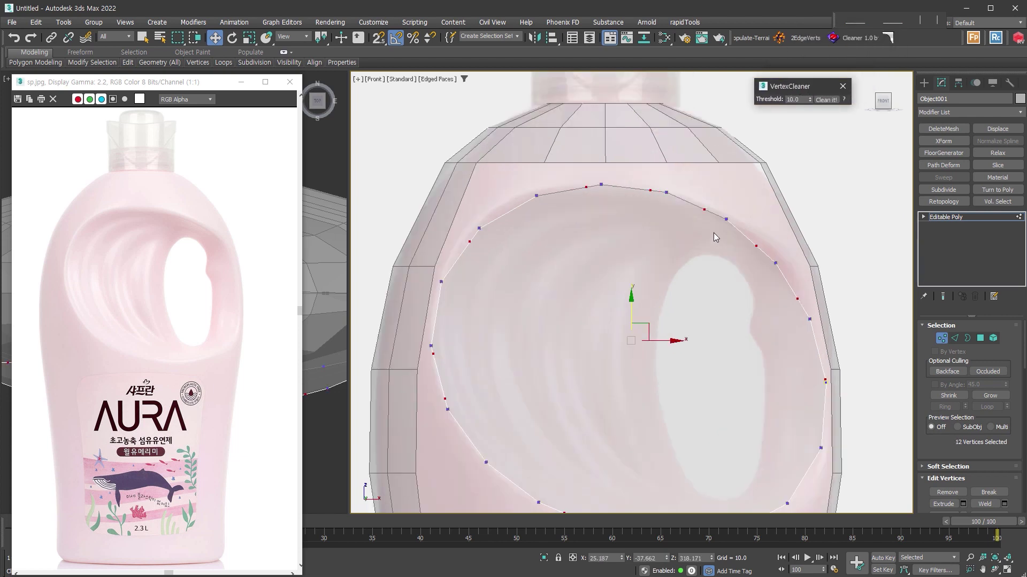
pyautogui.scroll(2, 733, 215)
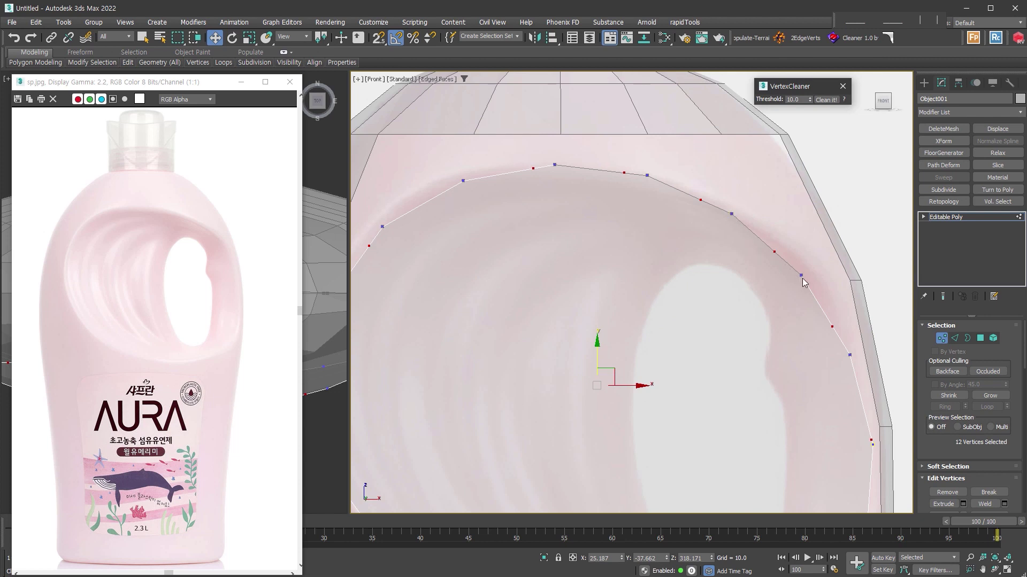
pyautogui.moveTo(805, 317); pyautogui.dragTo(728, 203, button='middle')
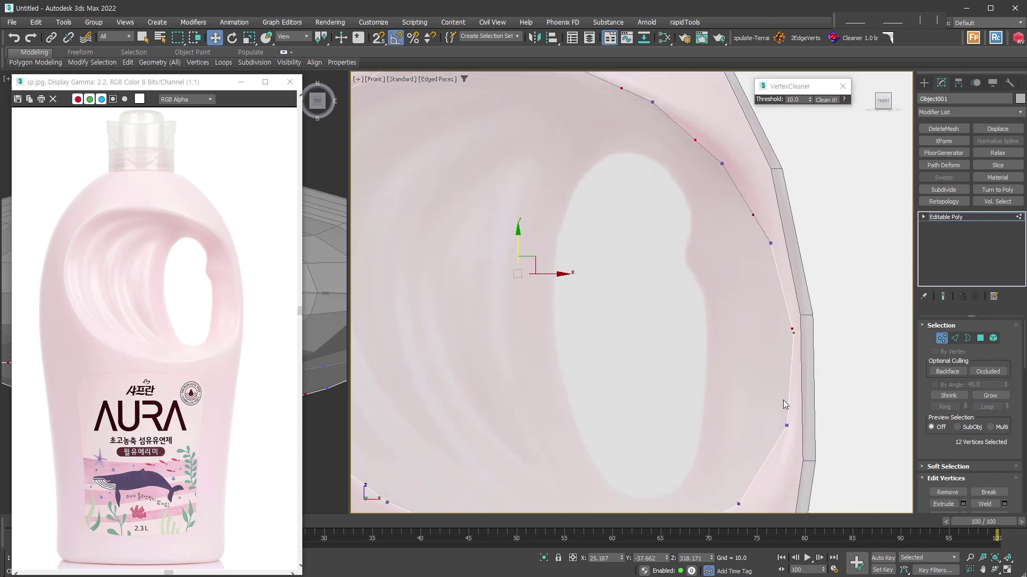
pyautogui.moveTo(783, 400); pyautogui.dragTo(784, 309, button='middle')
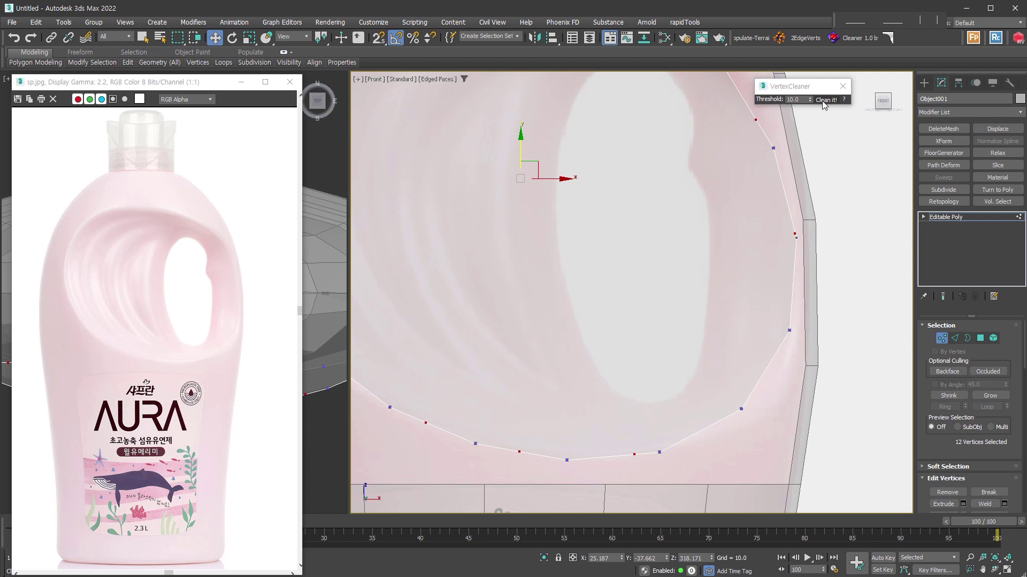
pyautogui.click(822, 101)
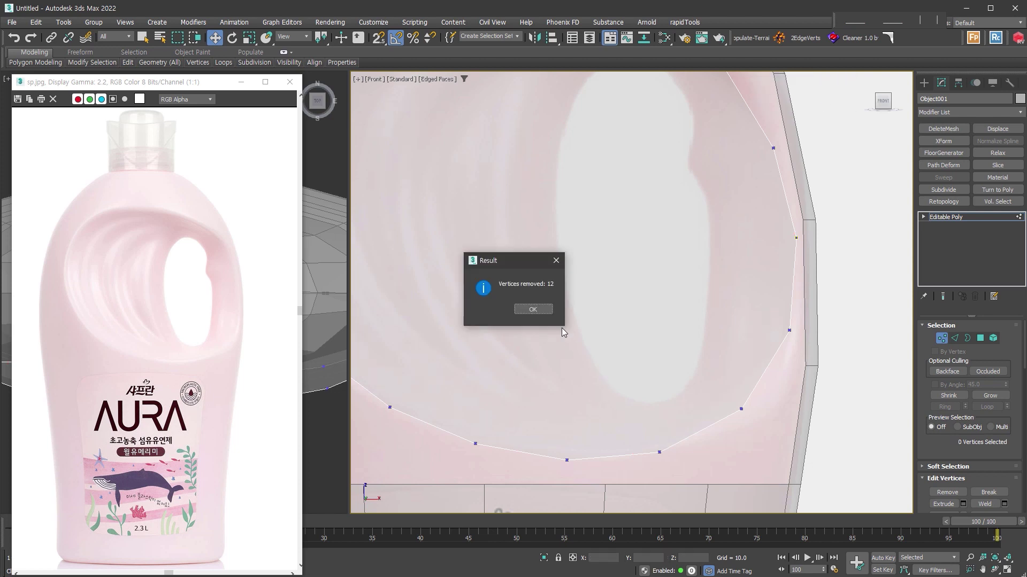
pyautogui.click(533, 309)
pyautogui.scroll(-3, 729, 351)
pyautogui.scroll(-1, 737, 355)
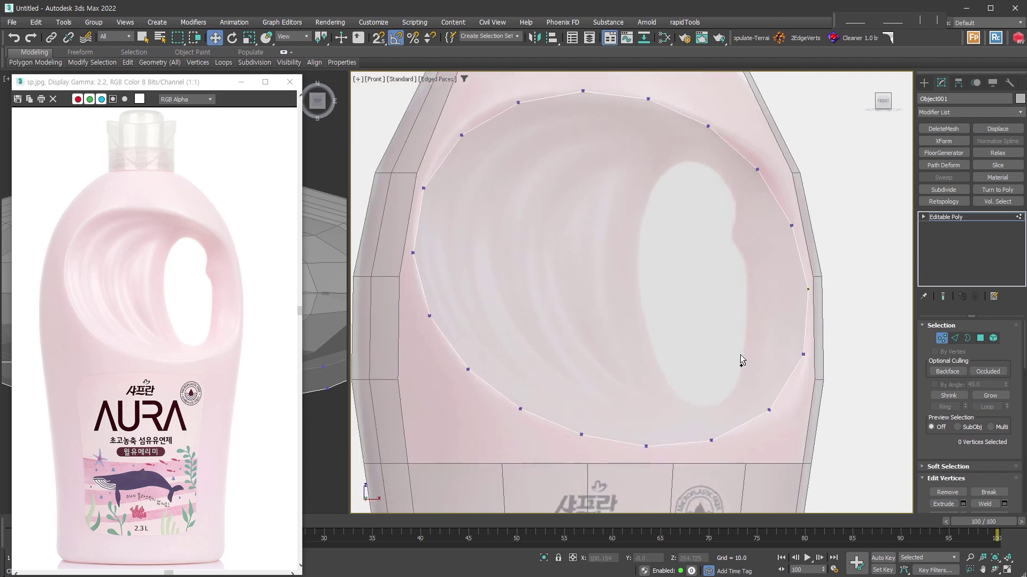
# - Weld all 18 remaining rim vertices at a 0.1 threshold and exit Vertex level
pyautogui.hotkey('ctrl', 'a')
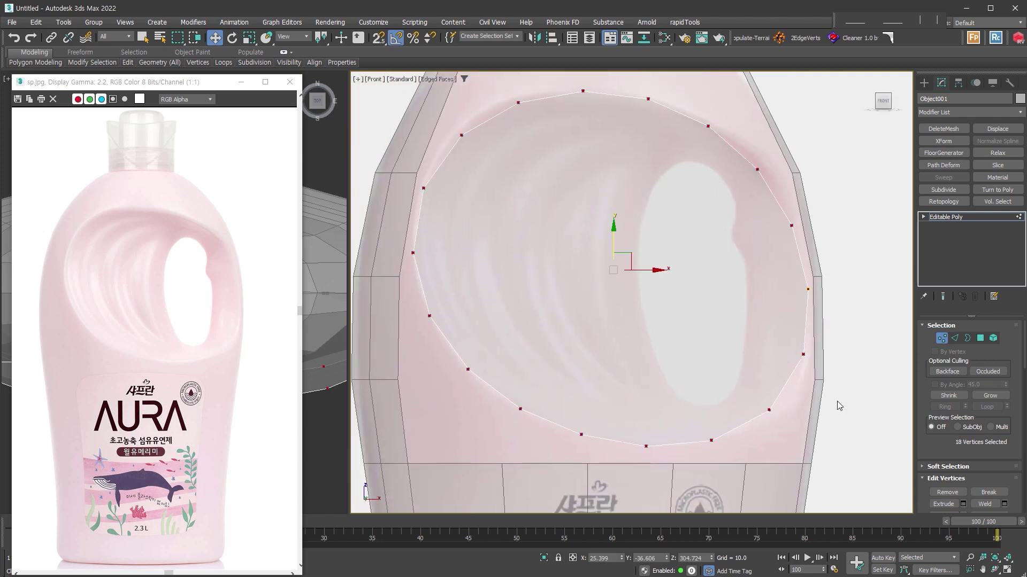
pyautogui.scroll(-3, 1008, 430)
pyautogui.click(1004, 418)
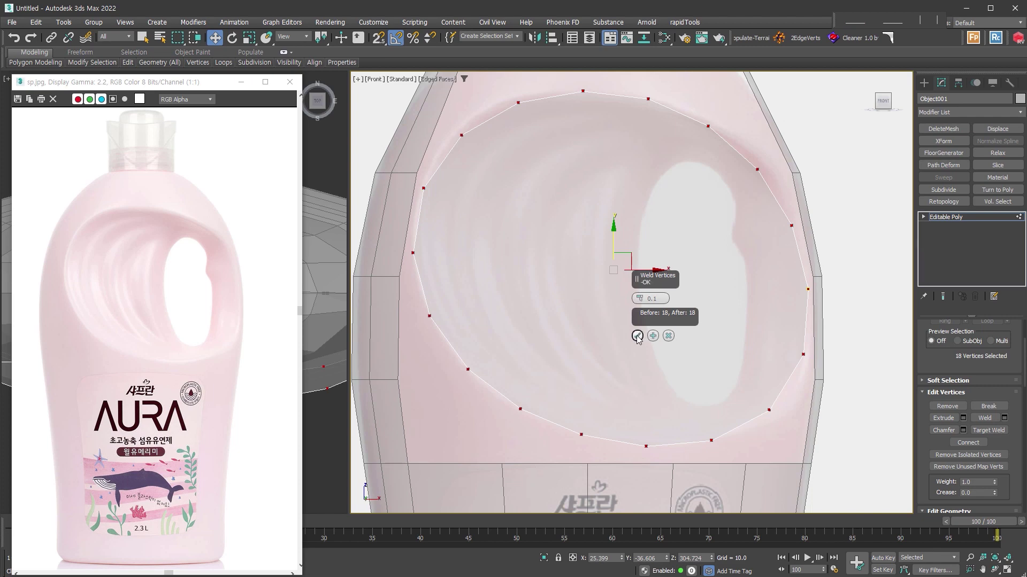
pyautogui.click(637, 336)
pyautogui.click(947, 218)
pyautogui.scroll(-3, 752, 323)
pyautogui.scroll(-1, 766, 384)
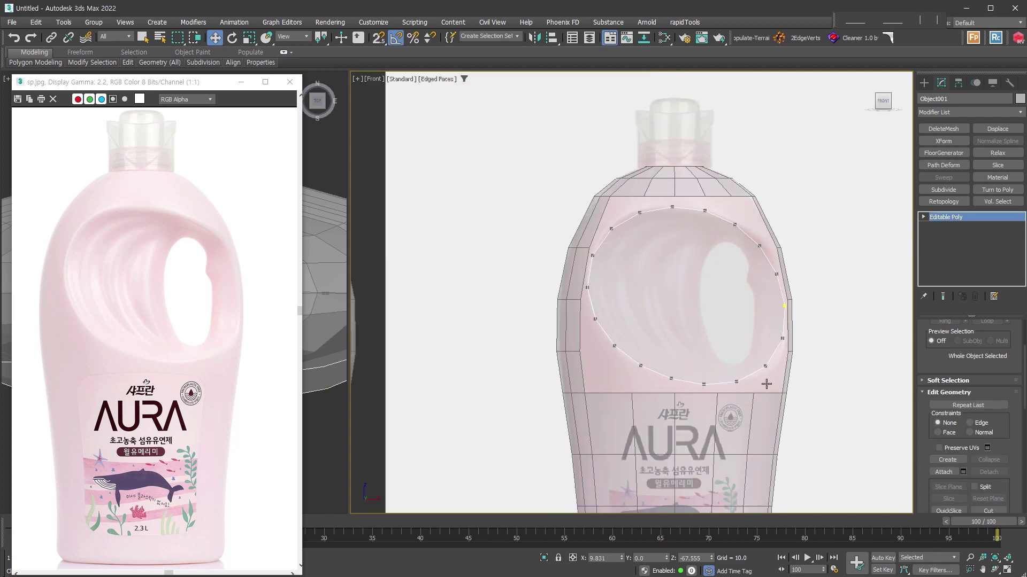
# - Attach the Object001 hole patch to the Cylinder001 bottle mesh
pyautogui.keyDown('alt'); pyautogui.moveTo(688, 325); pyautogui.dragTo(754, 344, button='middle'); pyautogui.keyUp('alt')
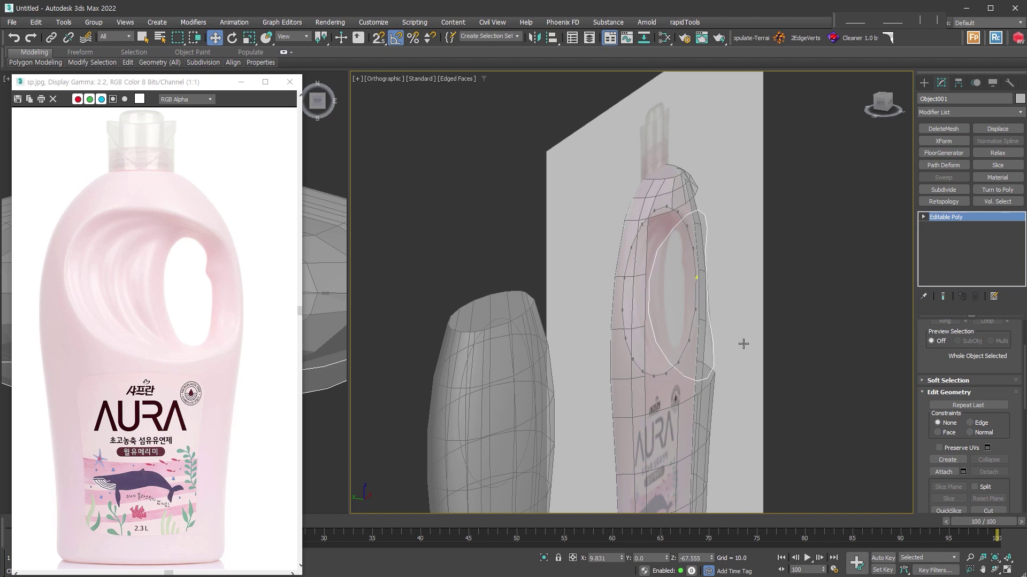
pyautogui.press('f')
pyautogui.click(698, 181)
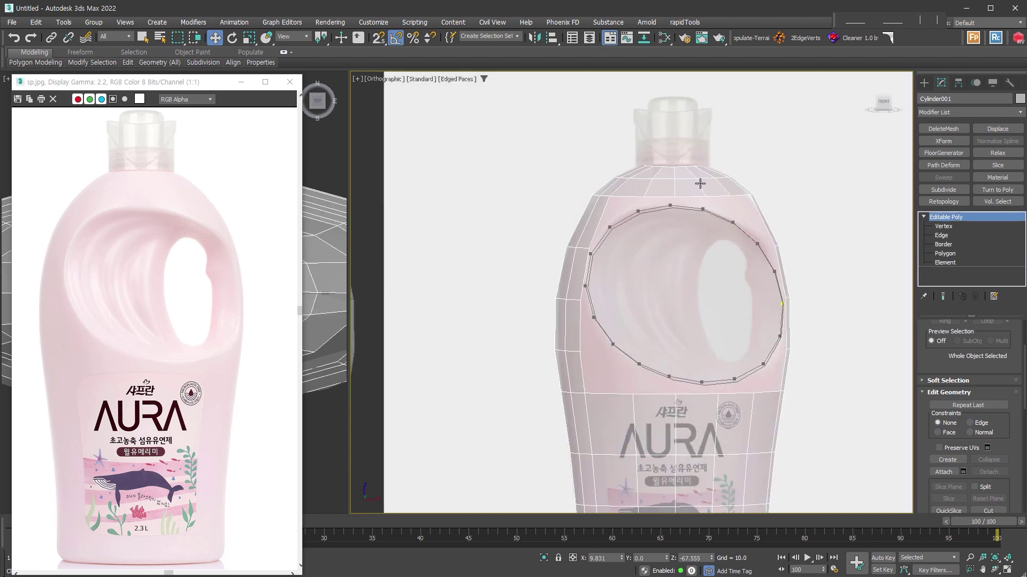
pyautogui.click(943, 472)
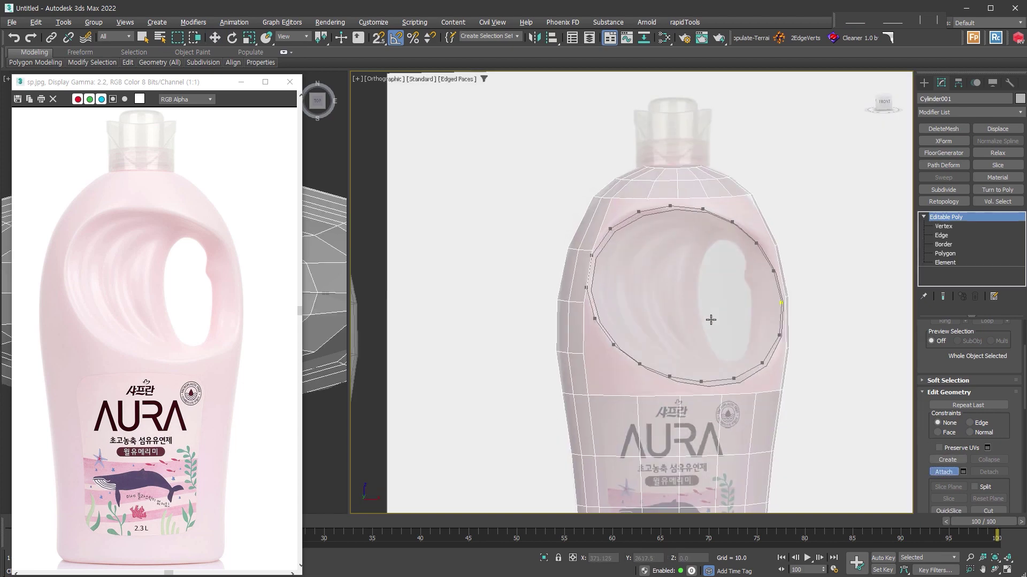
pyautogui.moveTo(710, 318)
pyautogui.keyDown('alt'); pyautogui.mouseDown(button='middle')
pyautogui.moveTo(762, 336)
pyautogui.moveTo(714, 301)
pyautogui.mouseUp(button='middle'); pyautogui.keyUp('alt')
pyautogui.click(699, 290)
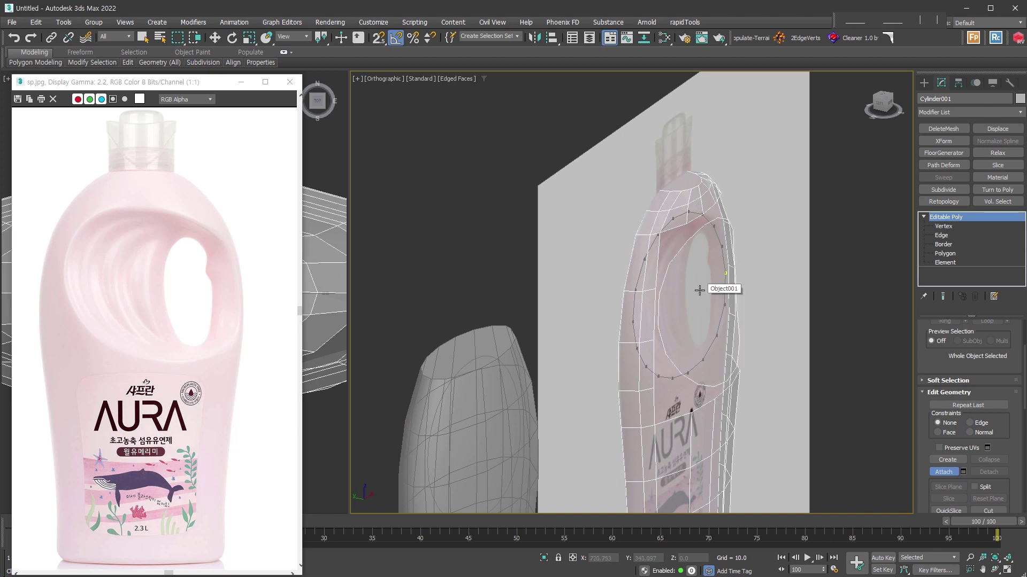
# - Bridge the outer and inner handle-hole borders with a ring of new faces
pyautogui.click(943, 245)
pyautogui.press('f')
pyautogui.moveTo(855, 229); pyautogui.dragTo(753, 269)
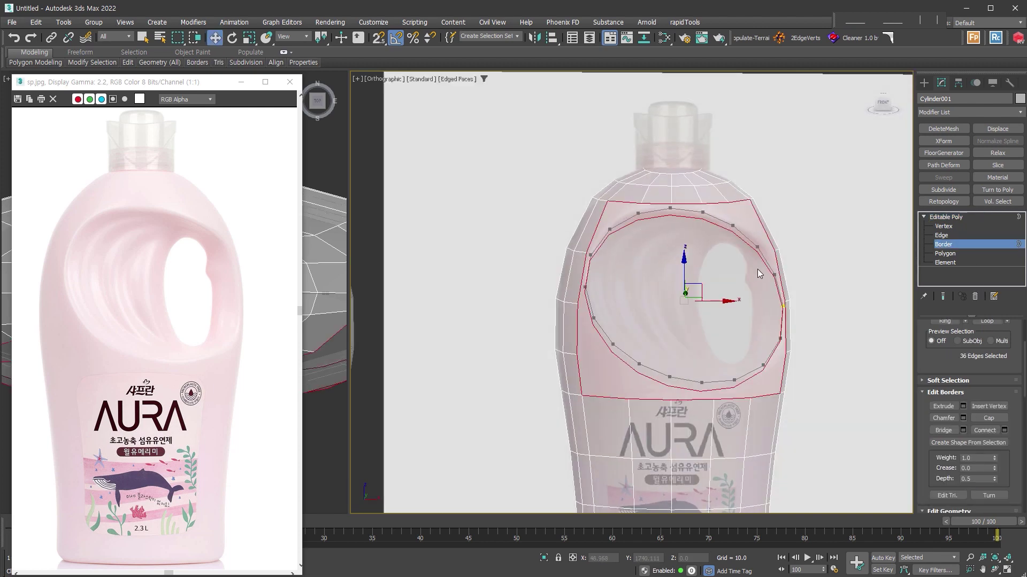
pyautogui.click(952, 431)
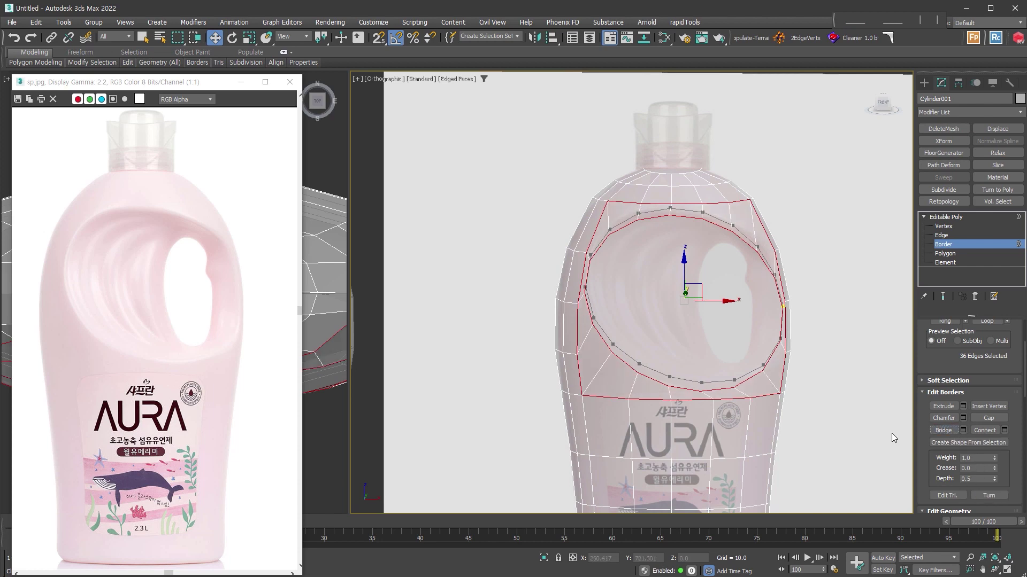
pyautogui.press('f')
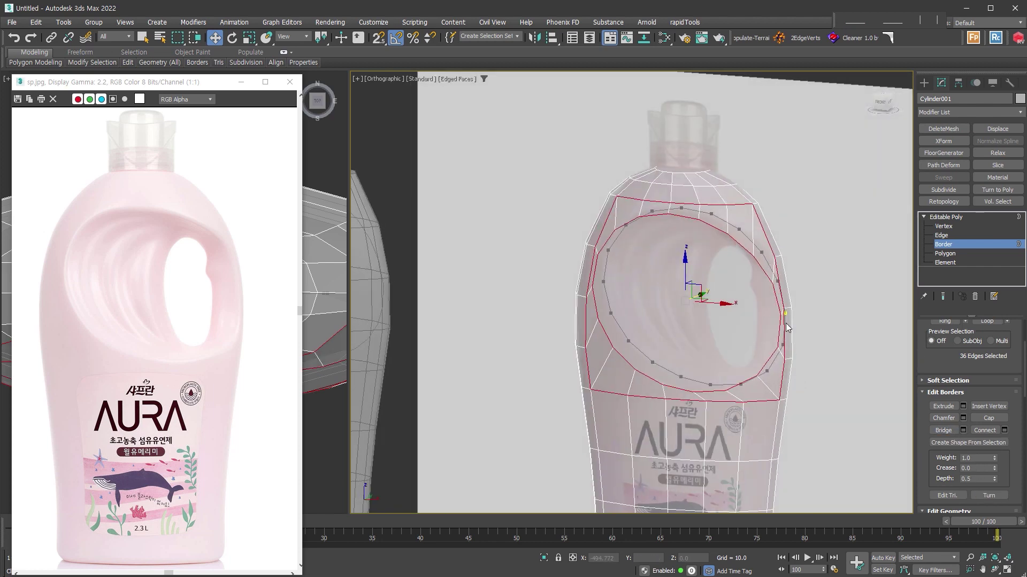
pyautogui.press('z')
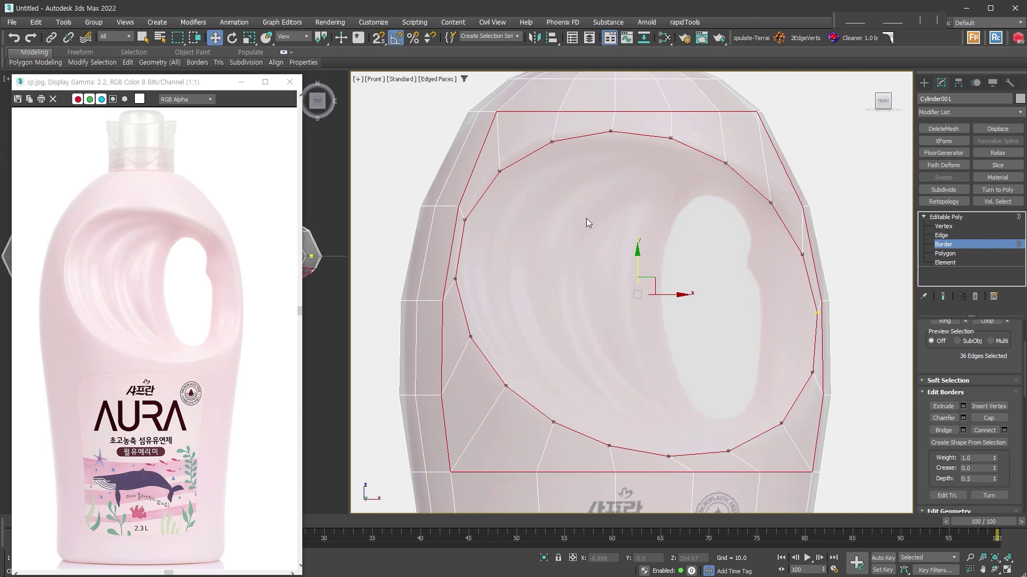
pyautogui.click(948, 227)
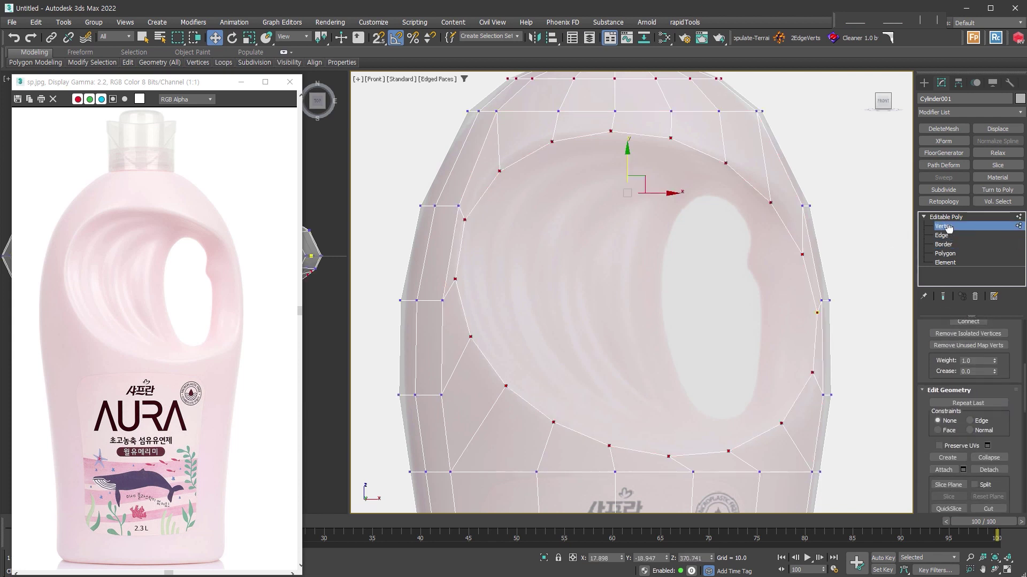
# - With Edge constraint on, slide the upper-right and side rim vertices along their edges
pyautogui.click(984, 399)
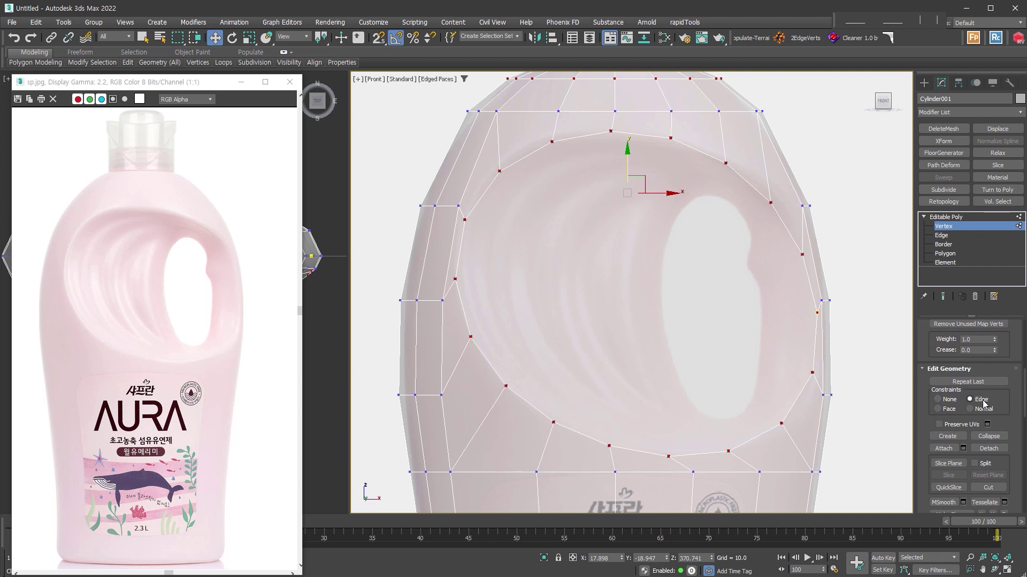
pyautogui.click(803, 255)
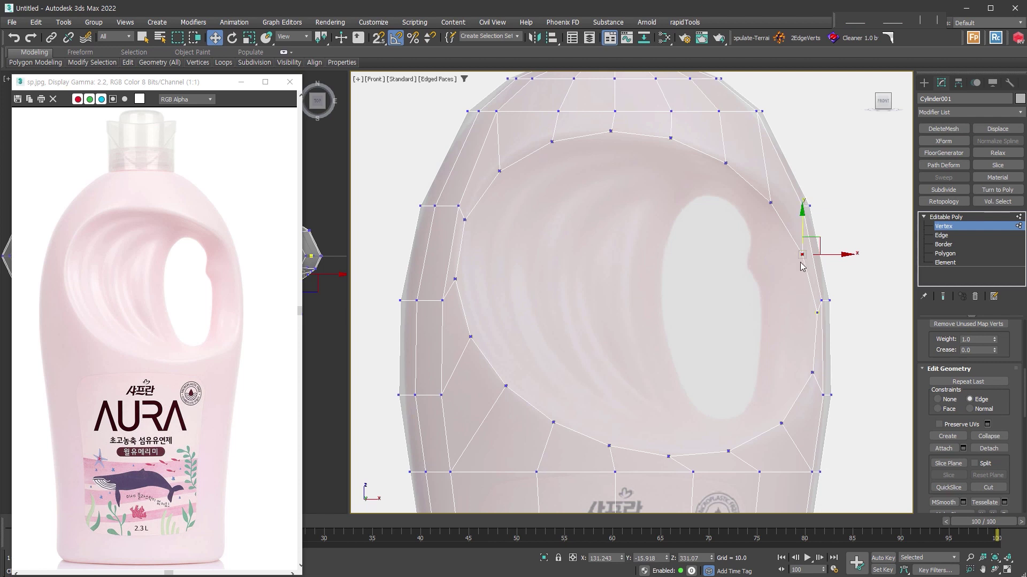
pyautogui.moveTo(809, 245)
pyautogui.mouseDown()
pyautogui.moveTo(810, 219)
pyautogui.moveTo(736, 162)
pyautogui.mouseUp()
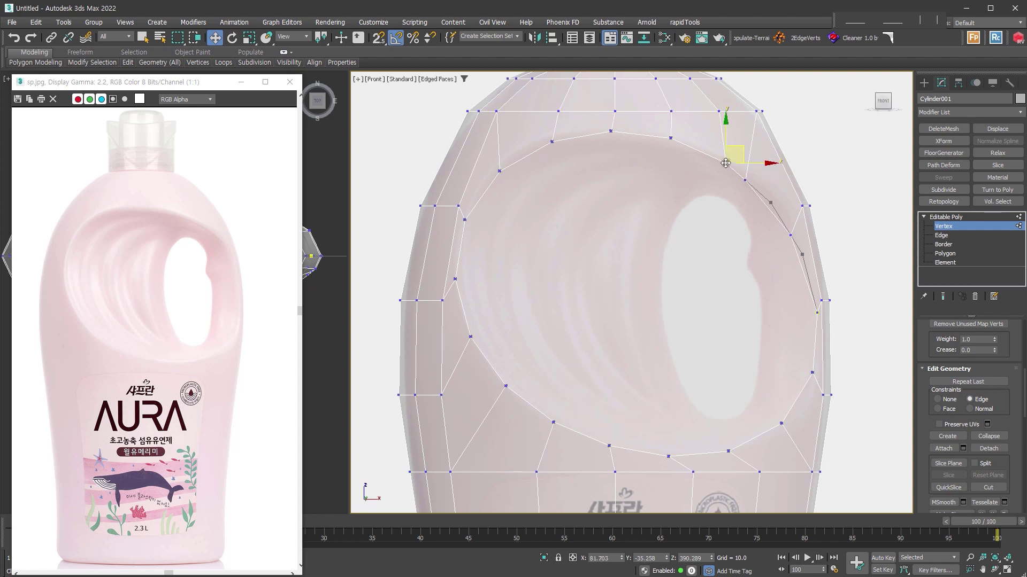
pyautogui.moveTo(746, 176); pyautogui.dragTo(669, 132)
pyautogui.click(464, 220)
pyautogui.click(505, 386)
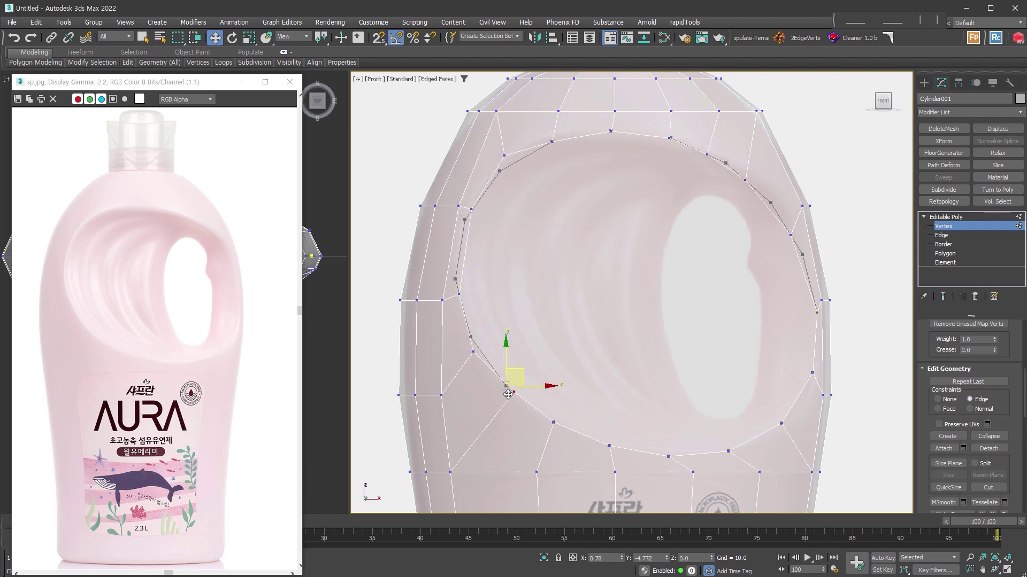
pyautogui.moveTo(506, 386); pyautogui.dragTo(472, 363, button='middle')
# - Slide the lower-left, upper and lower-right rim vertices to round the hole outline
pyautogui.click(747, 401)
pyautogui.moveTo(724, 262); pyautogui.dragTo(748, 274, button='middle')
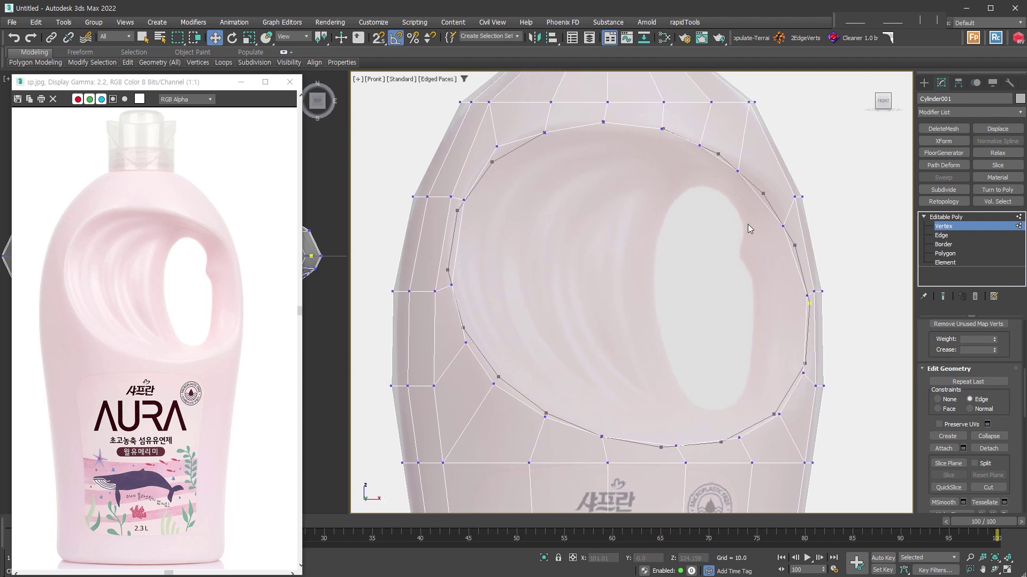
pyautogui.moveTo(782, 226); pyautogui.dragTo(777, 218)
pyautogui.moveTo(807, 296); pyautogui.dragTo(806, 291)
pyautogui.scroll(-2, 766, 339)
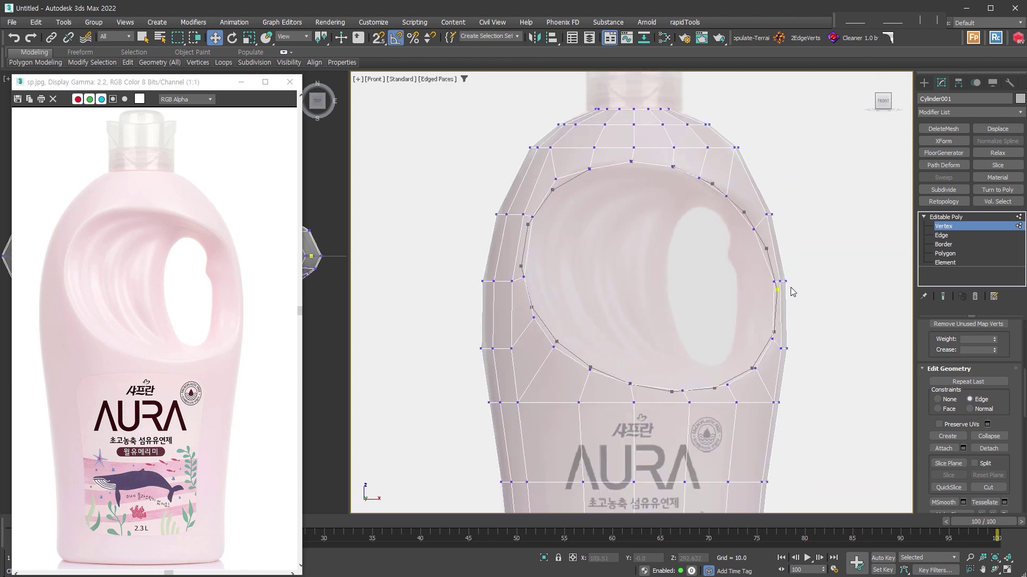
# - Select the large inner face filling the handle hole at Polygon level
pyautogui.click(958, 253)
pyautogui.scroll(-1, 801, 289)
pyautogui.scroll(-2, 788, 295)
pyautogui.moveTo(788, 295)
pyautogui.keyDown('alt'); pyautogui.mouseDown(button='middle')
pyautogui.moveTo(695, 294)
pyautogui.moveTo(717, 280)
pyautogui.moveTo(653, 285)
pyautogui.moveTo(664, 271)
pyautogui.moveTo(701, 272)
pyautogui.moveTo(673, 254)
pyautogui.mouseUp(button='middle'); pyautogui.keyUp('alt')
pyautogui.click(665, 291)
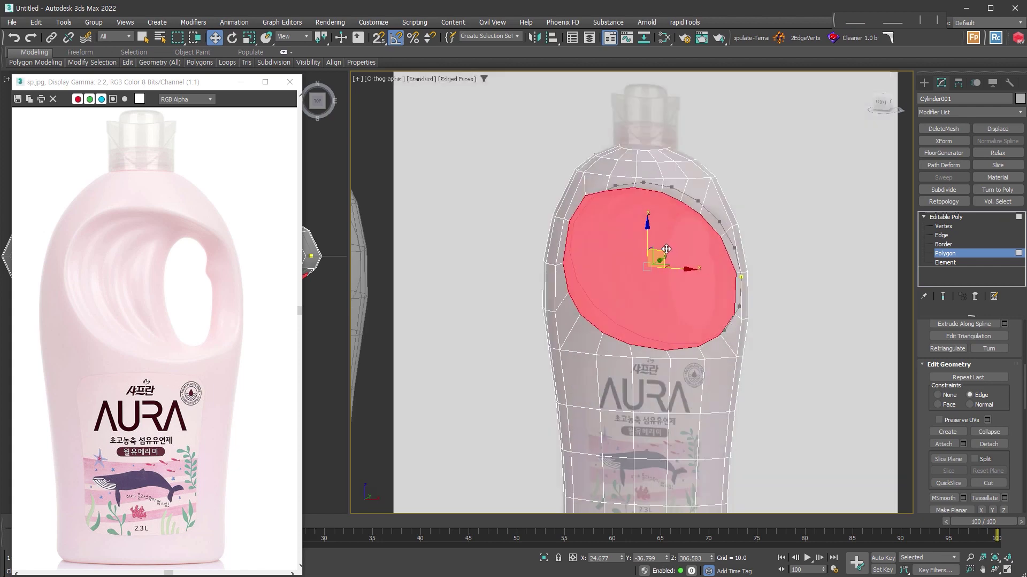
# - Inset the hole's inner face and scale it narrower horizontally
pyautogui.rightClick(671, 252)
pyautogui.click(663, 299)
pyautogui.moveTo(681, 267); pyautogui.dragTo(676, 278)
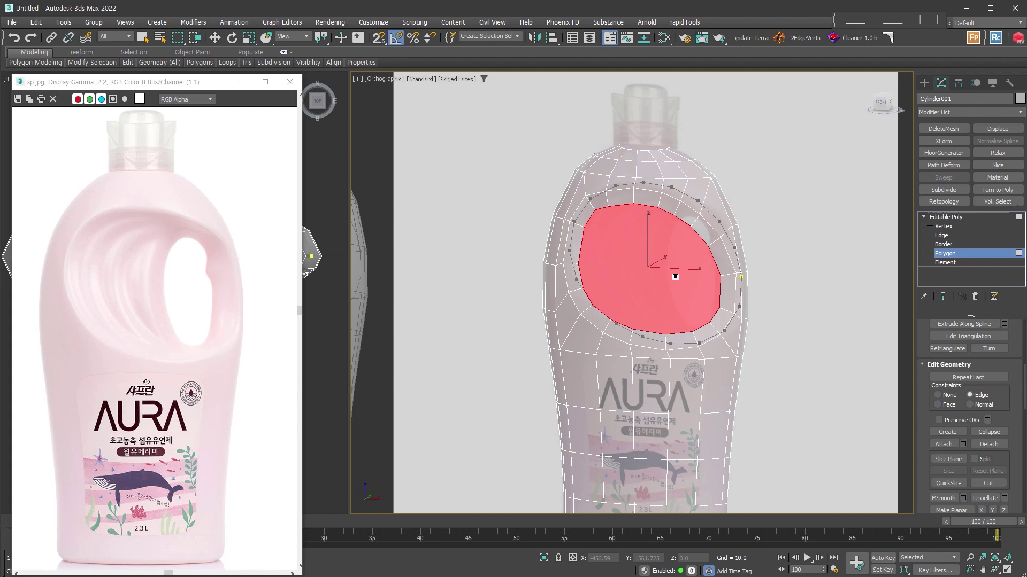
pyautogui.press('f')
pyautogui.press('z')
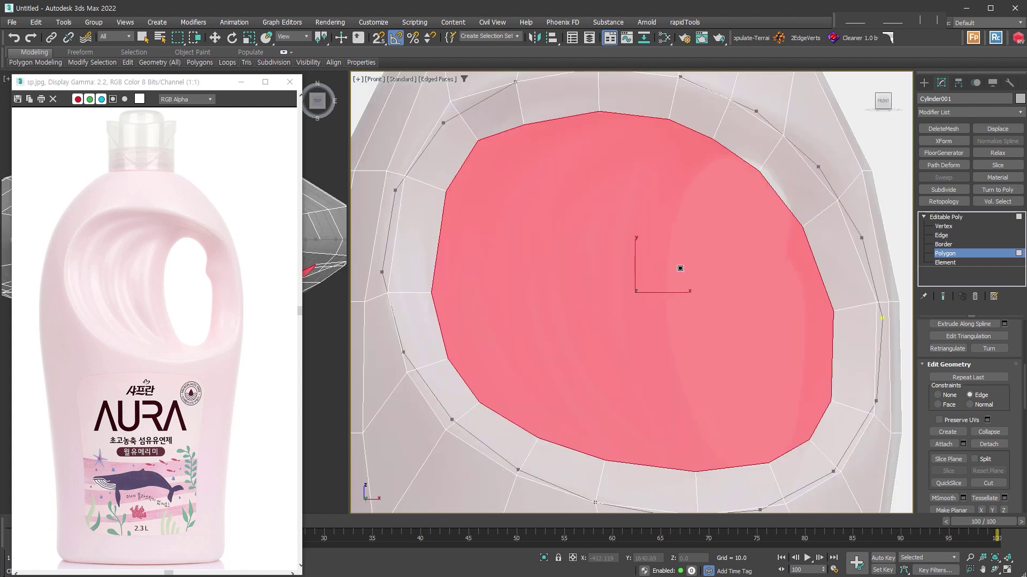
pyautogui.scroll(-2, 689, 270)
pyautogui.press('w')
pyautogui.rightClick(700, 259)
pyautogui.click(748, 289)
pyautogui.moveTo(695, 283)
pyautogui.mouseDown()
pyautogui.moveTo(664, 275)
pyautogui.moveTo(811, 321)
pyautogui.mouseUp()
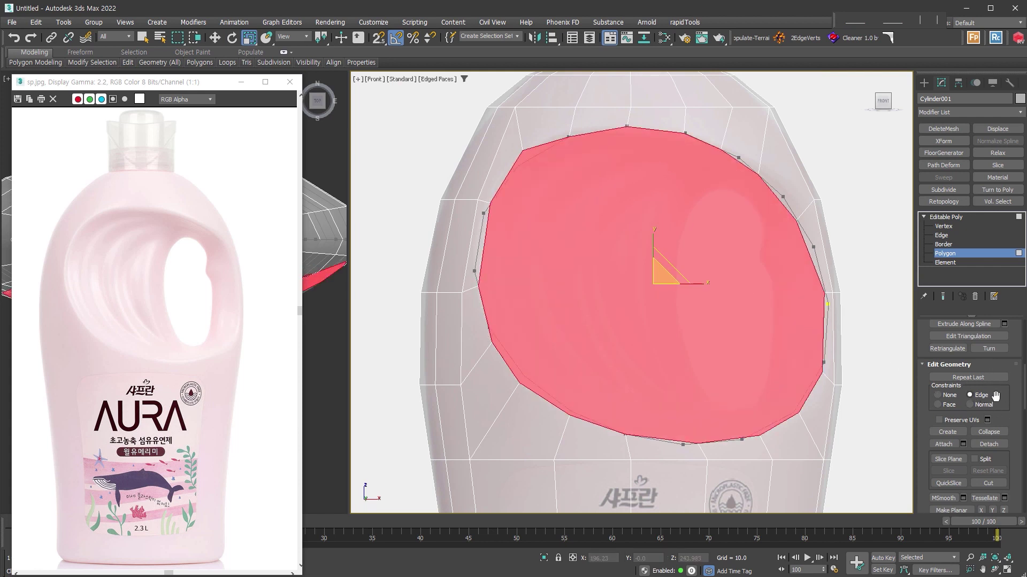
# - Set Constraints to None, inset the face again and narrow it into a tall oval
pyautogui.click(939, 395)
pyautogui.rightClick(691, 271)
pyautogui.click(686, 325)
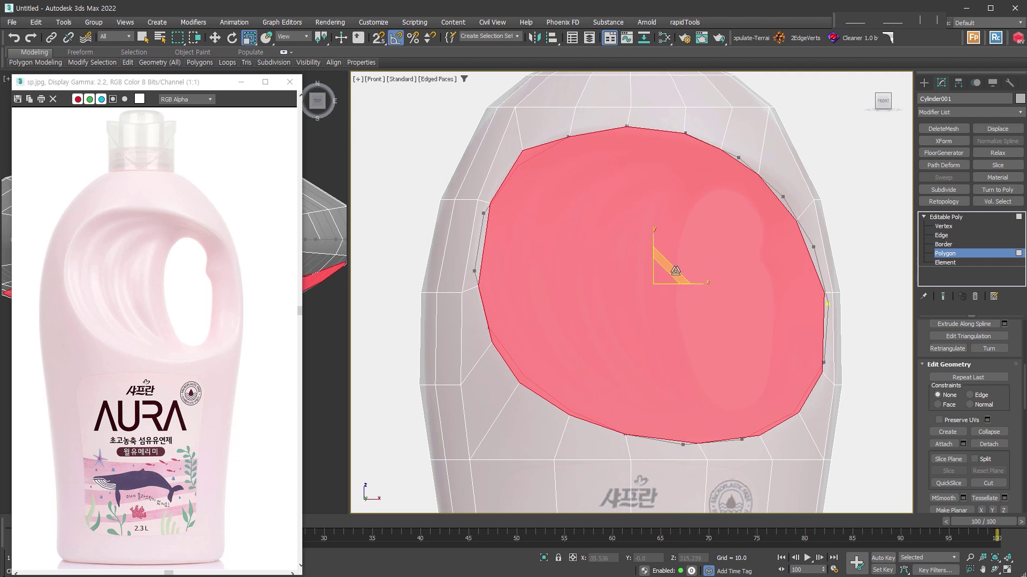
pyautogui.moveTo(675, 270); pyautogui.dragTo(684, 283)
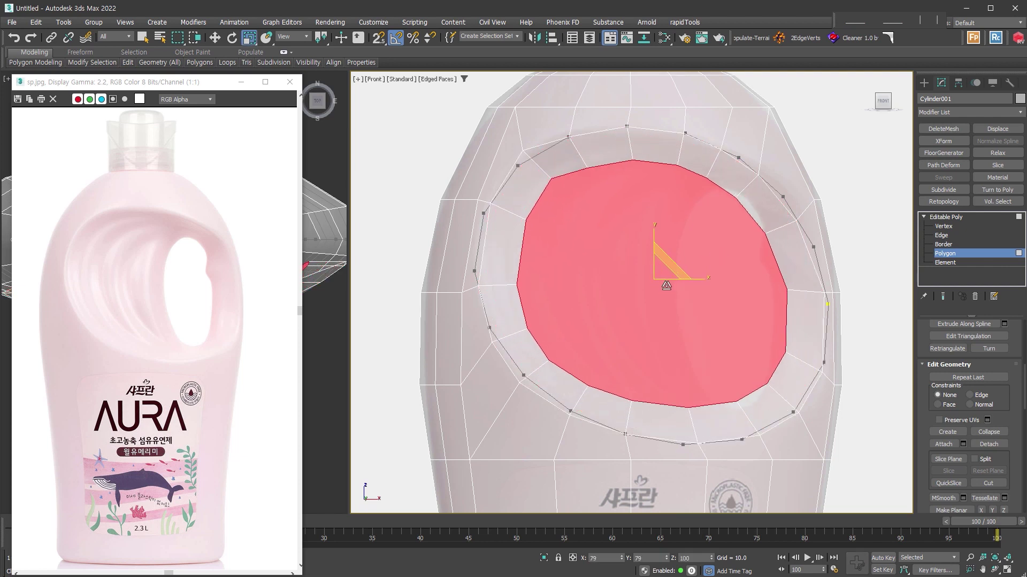
pyautogui.moveTo(683, 284)
pyautogui.mouseDown()
pyautogui.moveTo(666, 284)
pyautogui.moveTo(666, 299)
pyautogui.mouseUp()
# - Move the oval face right to match the reference handle opening
pyautogui.rightClick(650, 236)
pyautogui.click(668, 242)
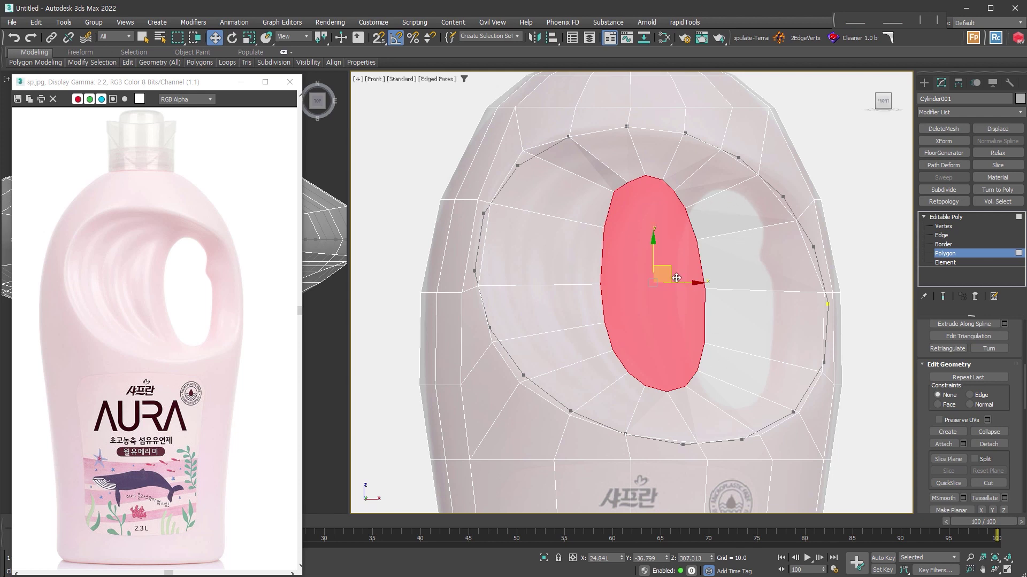
pyautogui.moveTo(674, 274); pyautogui.dragTo(750, 288)
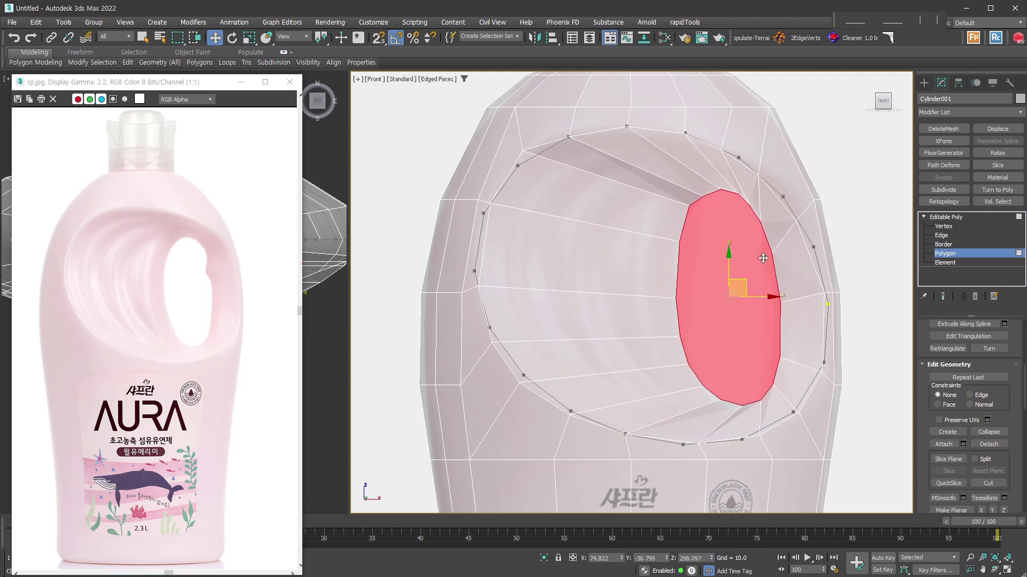
pyautogui.click(942, 226)
# - Move the vertices at the inner opening's top and sides onto the reference hole's outline
pyautogui.click(689, 207)
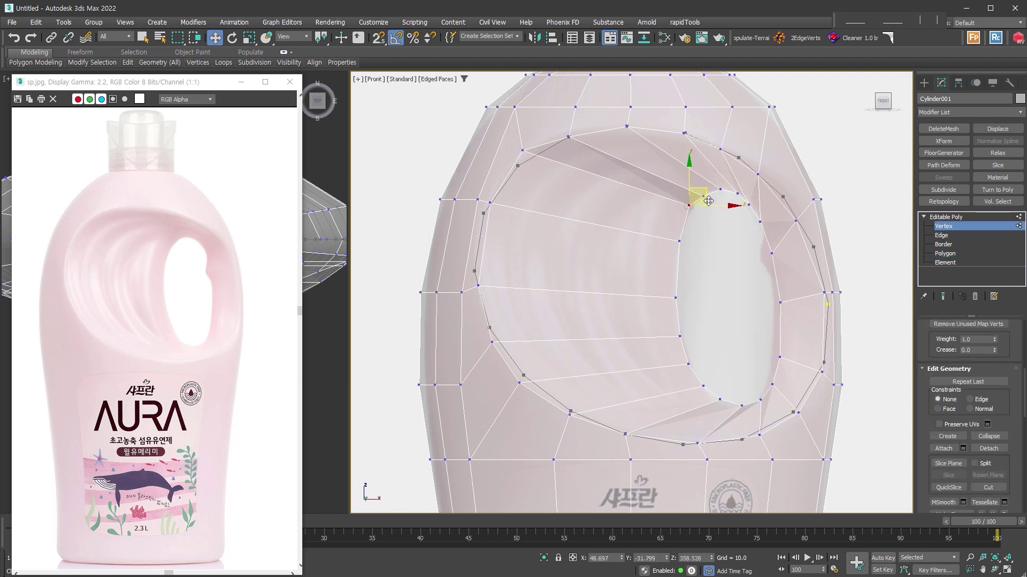
pyautogui.moveTo(690, 206)
pyautogui.mouseDown()
pyautogui.moveTo(697, 200)
pyautogui.moveTo(775, 288)
pyautogui.mouseUp()
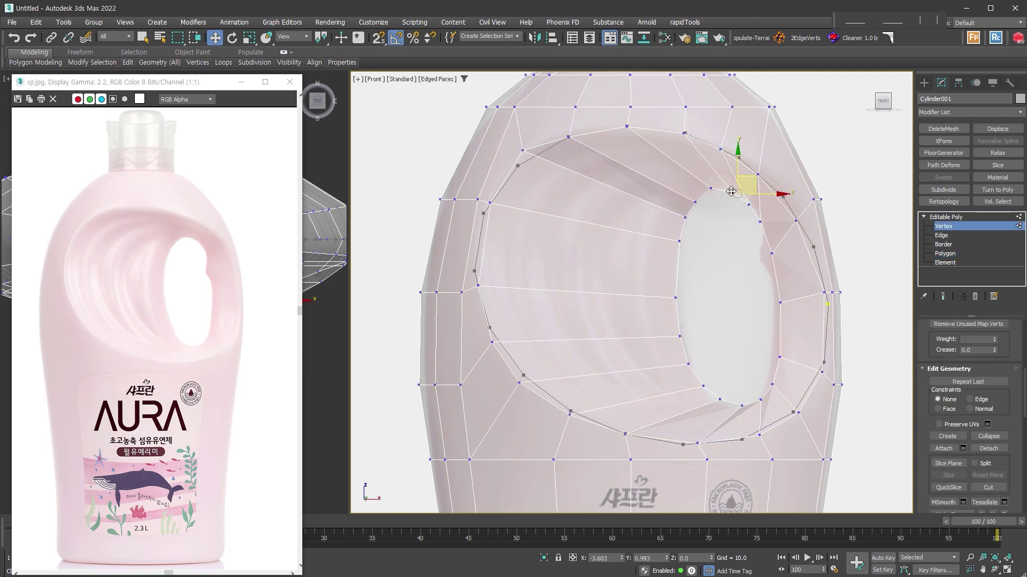
pyautogui.moveTo(782, 356); pyautogui.dragTo(781, 319, button='middle')
pyautogui.moveTo(772, 347); pyautogui.dragTo(773, 328)
pyautogui.moveTo(676, 260); pyautogui.dragTo(673, 247)
pyautogui.moveTo(681, 299); pyautogui.dragTo(676, 290)
# - Adjust the vertices along the opening's lower edge and lower-right curve
pyautogui.click(724, 370)
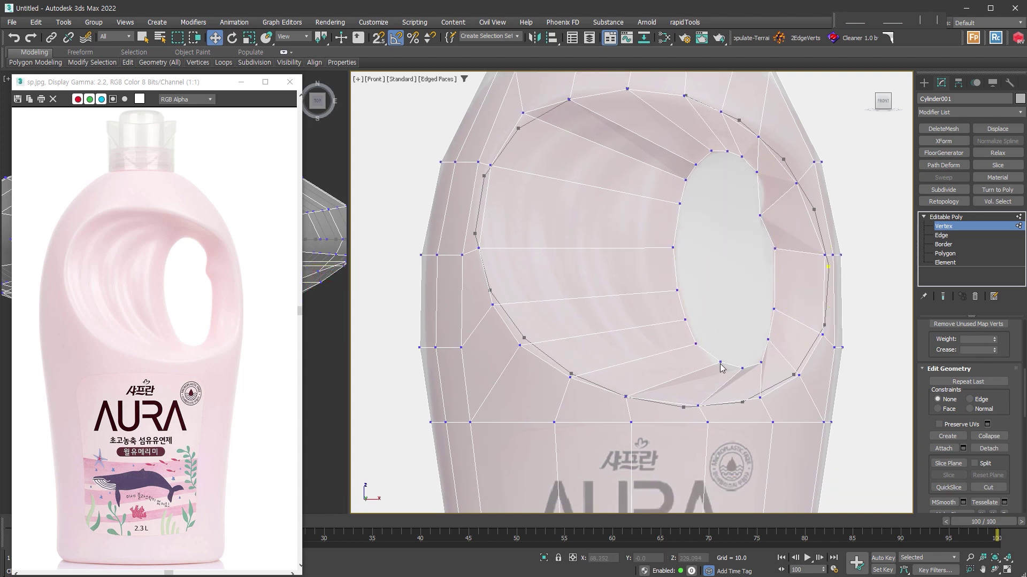
pyautogui.click(739, 377)
pyautogui.moveTo(721, 363); pyautogui.dragTo(754, 366)
pyautogui.click(734, 343)
pyautogui.click(730, 328)
# - Switch to Polygon level and select the hole's inner face
pyautogui.scroll(-2, 733, 290)
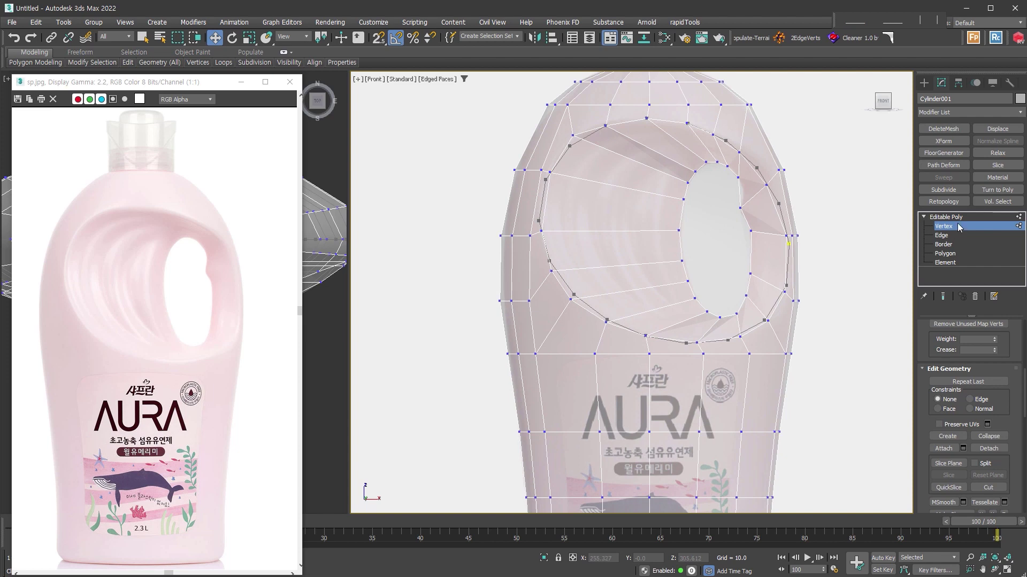
pyautogui.press('4')
pyautogui.scroll(-4, 733, 254)
pyautogui.click(719, 235)
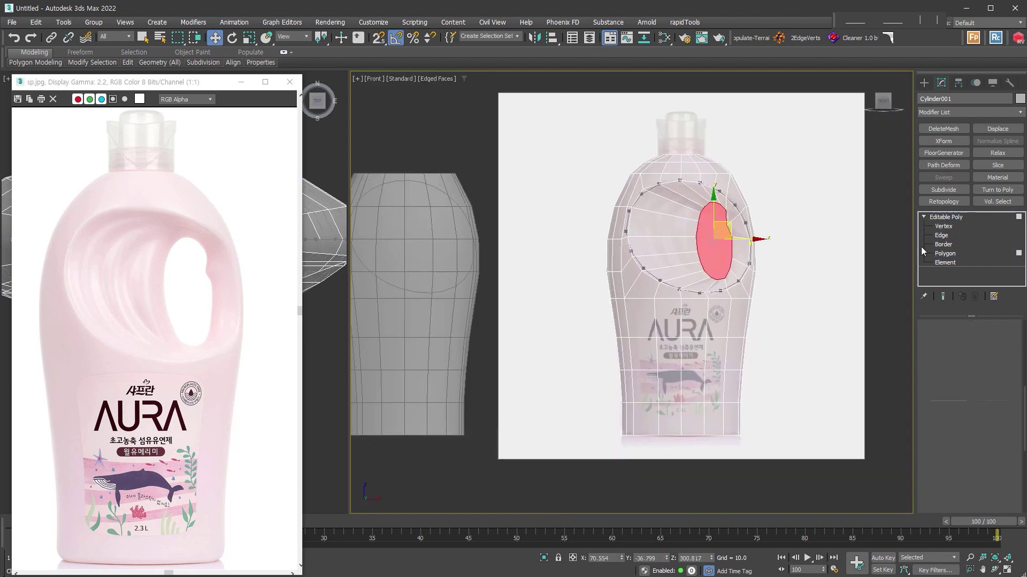
# - From an edge-on side view, scale the hole face along Y to 7%
pyautogui.click(990, 251)
pyautogui.moveTo(695, 283)
pyautogui.keyDown('alt'); pyautogui.mouseDown(button='middle')
pyautogui.moveTo(787, 282)
pyautogui.moveTo(561, 287)
pyautogui.mouseUp(button='middle'); pyautogui.keyUp('alt')
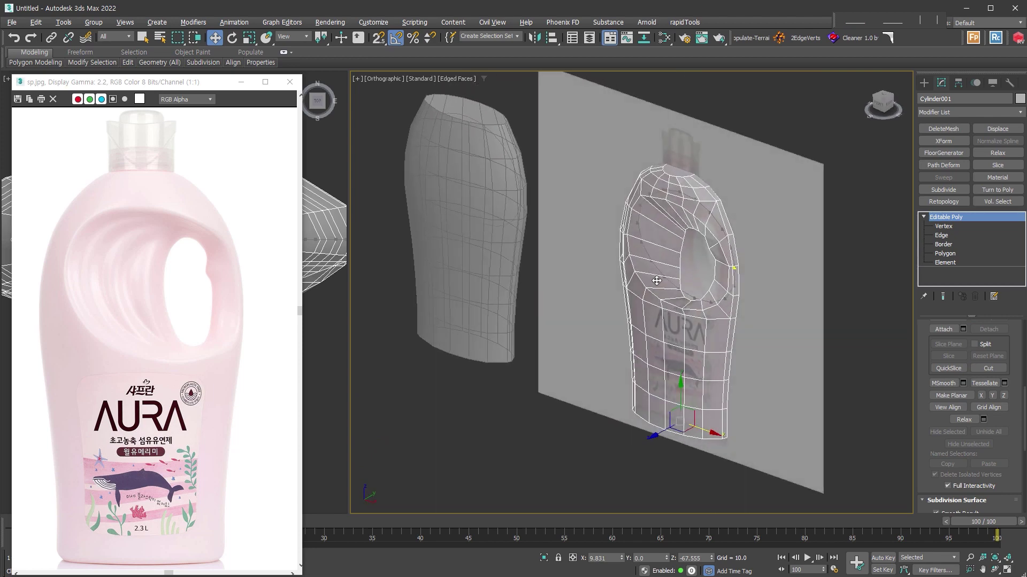
pyautogui.click(945, 254)
pyautogui.keyDown('alt'); pyautogui.moveTo(775, 257); pyautogui.dragTo(701, 257, button='middle'); pyautogui.keyUp('alt')
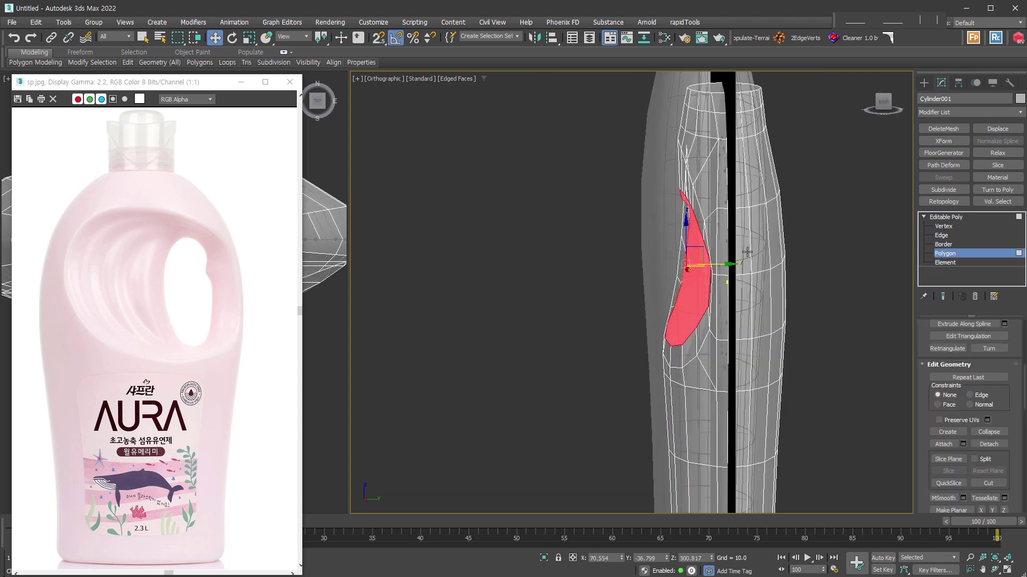
pyautogui.rightClick(707, 253)
pyautogui.click(730, 282)
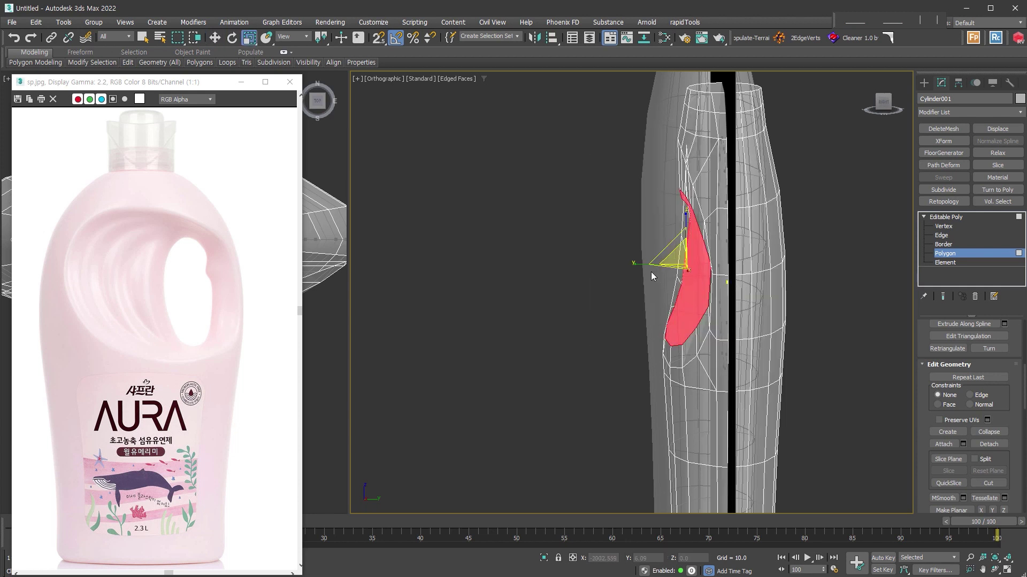
pyautogui.moveTo(639, 266); pyautogui.dragTo(319, 275)
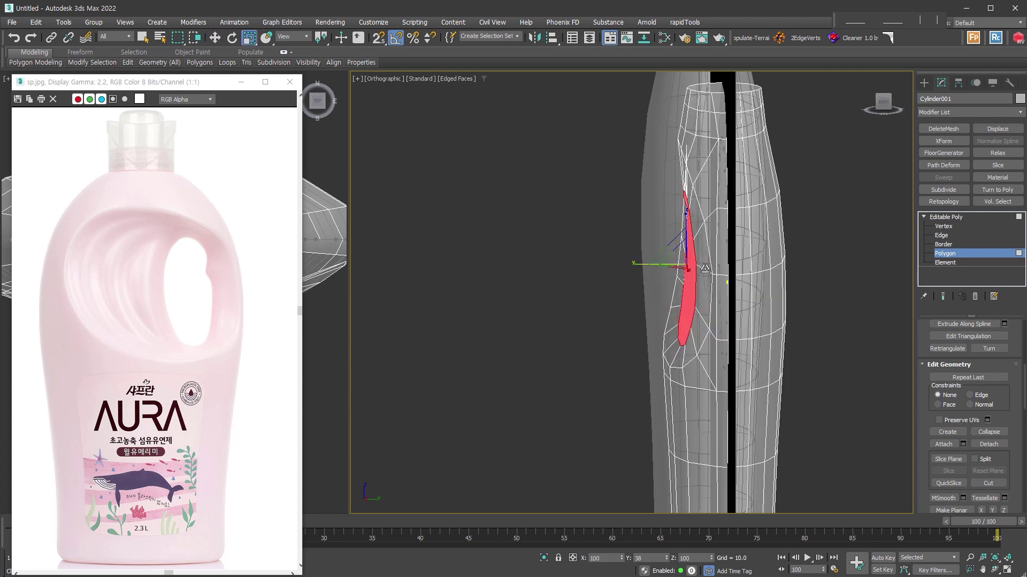
pyautogui.moveTo(800, 269); pyautogui.dragTo(310, 281)
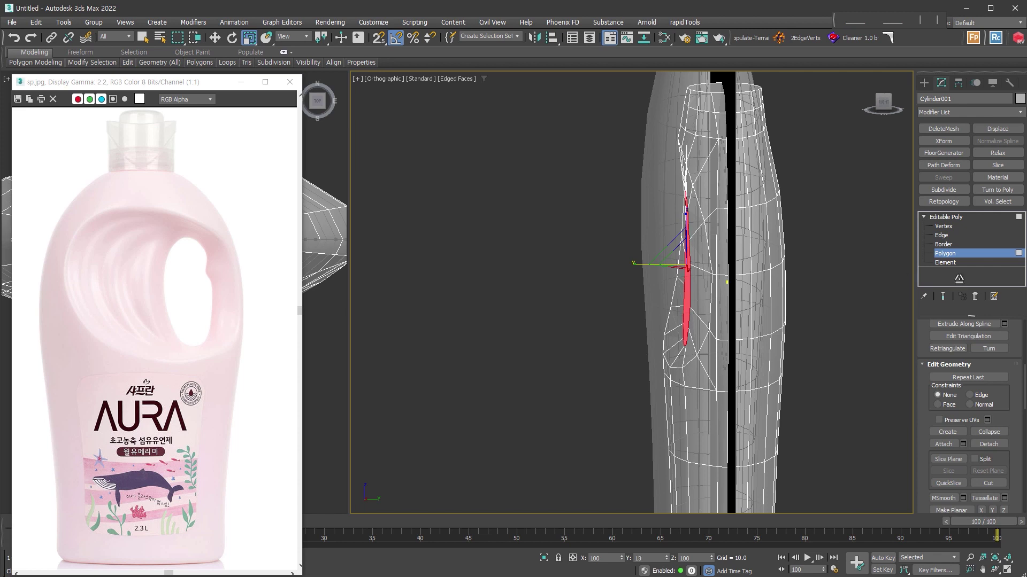
# - Move the flattened face along Y toward the bottle's centre, then exit Polygon mode
pyautogui.rightClick(685, 266)
pyautogui.click(690, 271)
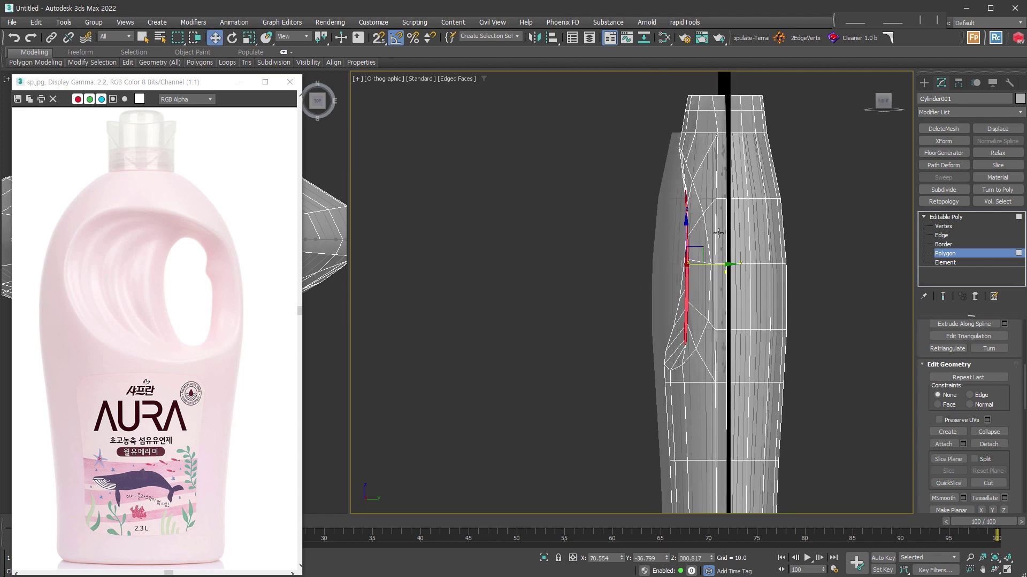
pyautogui.moveTo(718, 265); pyautogui.dragTo(748, 268)
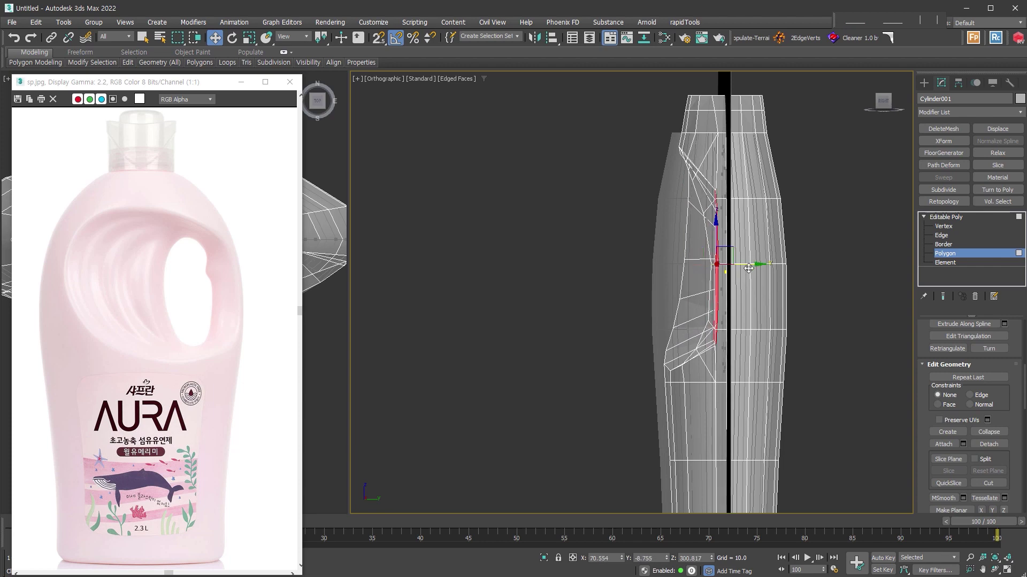
pyautogui.keyDown('alt'); pyautogui.moveTo(749, 268); pyautogui.dragTo(690, 378, button='middle'); pyautogui.keyUp('alt')
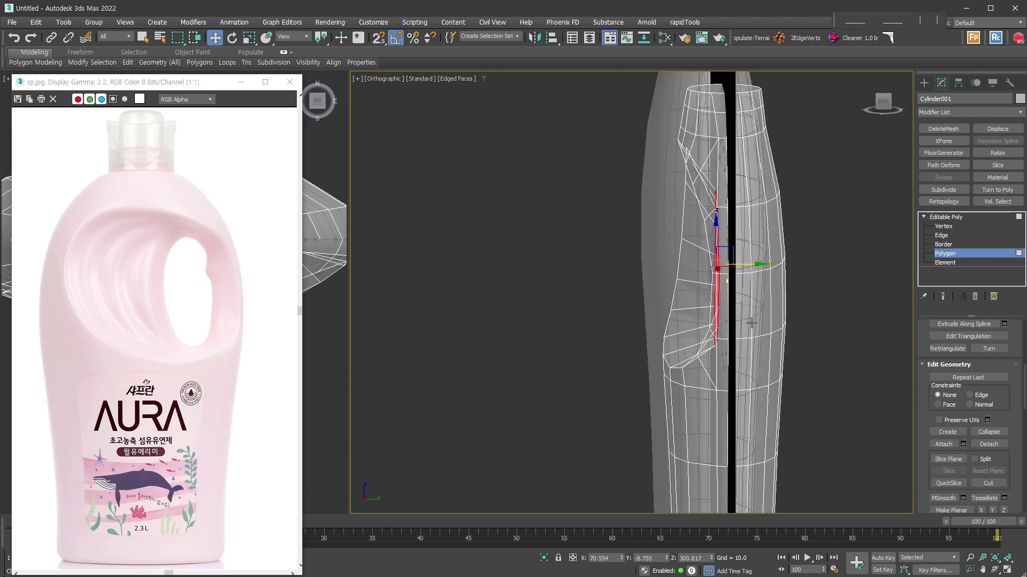
pyautogui.keyDown('alt'); pyautogui.moveTo(751, 323); pyautogui.dragTo(743, 325, button='middle'); pyautogui.keyUp('alt')
pyautogui.keyDown('alt'); pyautogui.moveTo(842, 331); pyautogui.dragTo(928, 334, button='middle'); pyautogui.keyUp('alt')
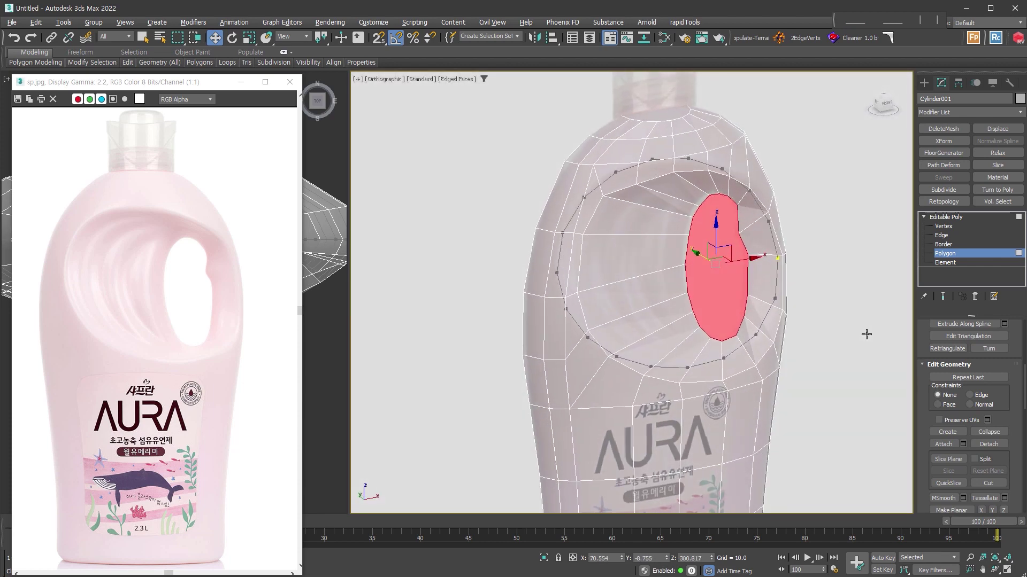
pyautogui.click(971, 256)
pyautogui.moveTo(836, 303)
pyautogui.keyDown('alt'); pyautogui.mouseDown(button='middle')
pyautogui.moveTo(688, 302)
pyautogui.moveTo(722, 321)
pyautogui.mouseUp(button='middle'); pyautogui.keyUp('alt')
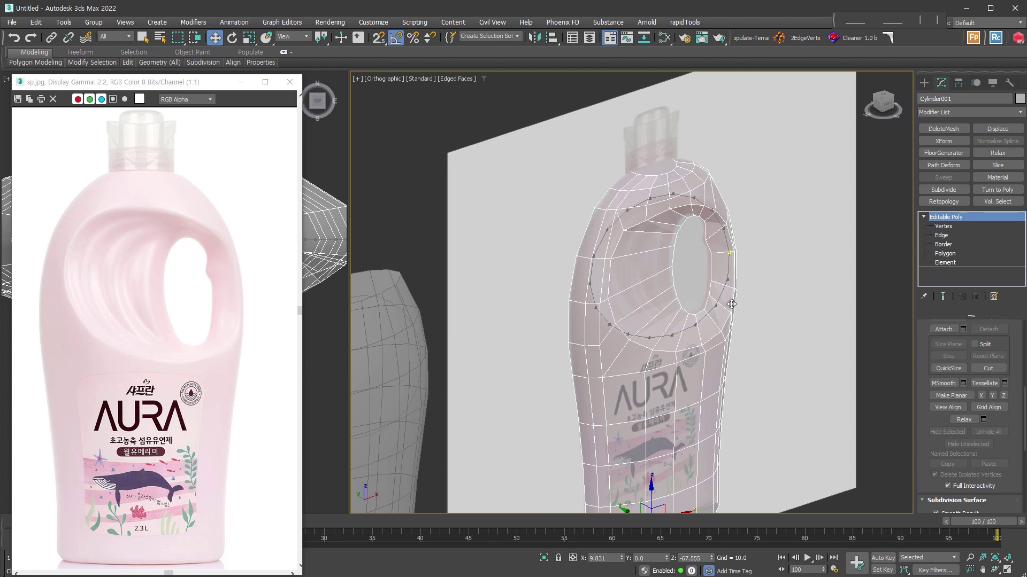
pyautogui.hotkey('alt', 's')
pyautogui.keyDown('alt'); pyautogui.moveTo(749, 339); pyautogui.dragTo(723, 307, button='middle'); pyautogui.keyUp('alt')
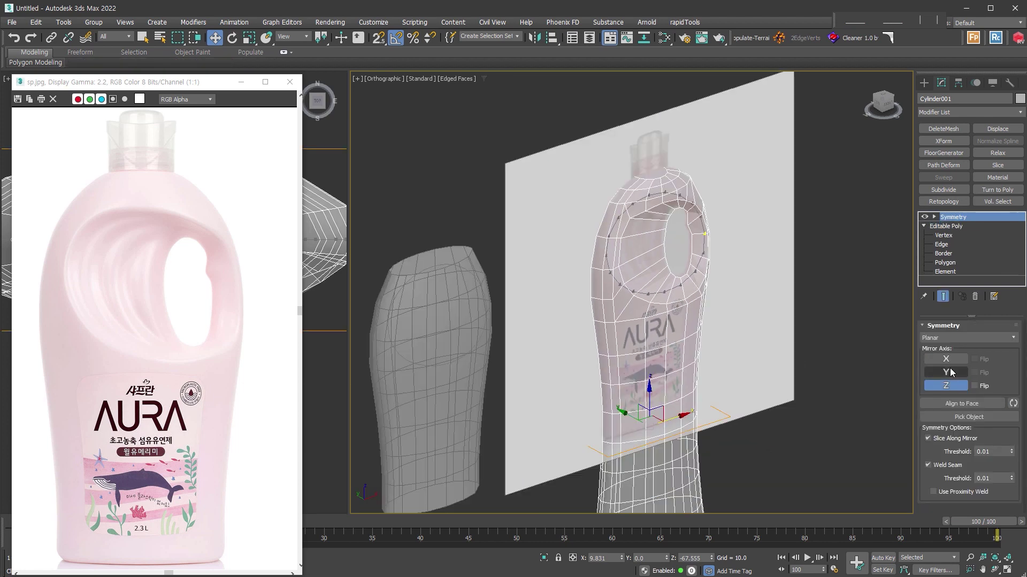
pyautogui.click(951, 373)
pyautogui.click(977, 374)
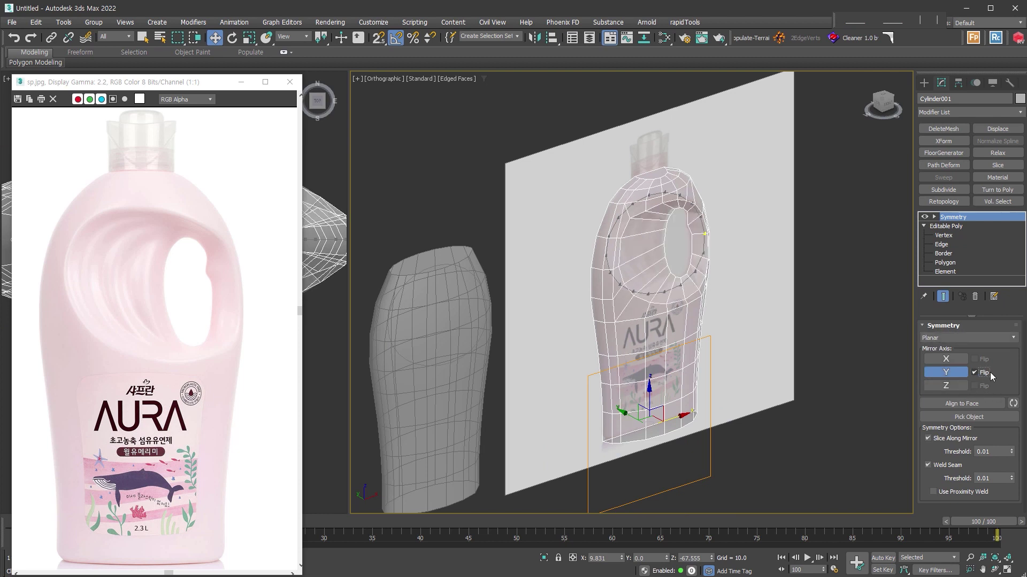
pyautogui.keyDown('alt'); pyautogui.moveTo(725, 347); pyautogui.dragTo(669, 349, button='middle'); pyautogui.keyUp('alt')
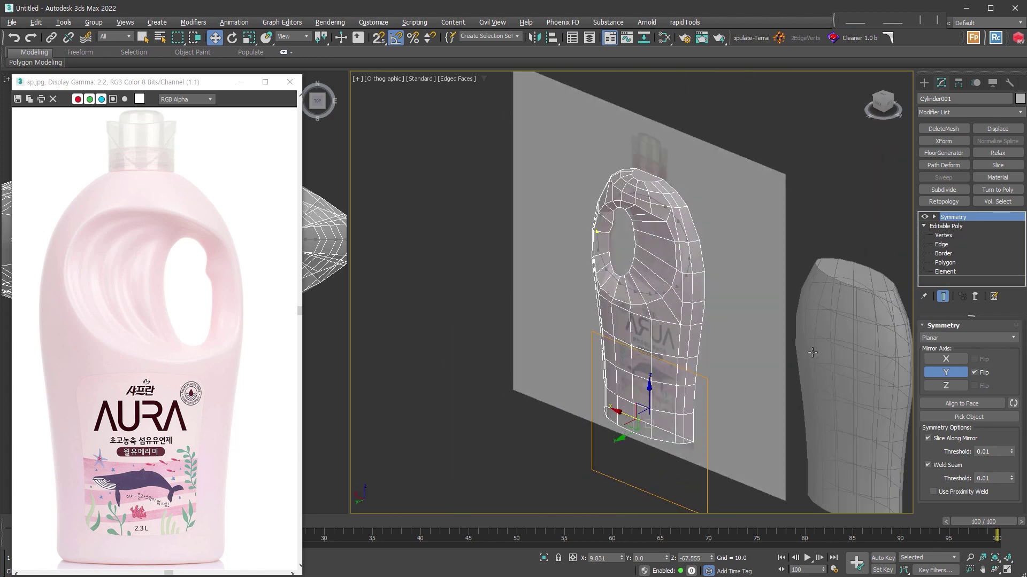
pyautogui.hotkey('ctrl', 'c')
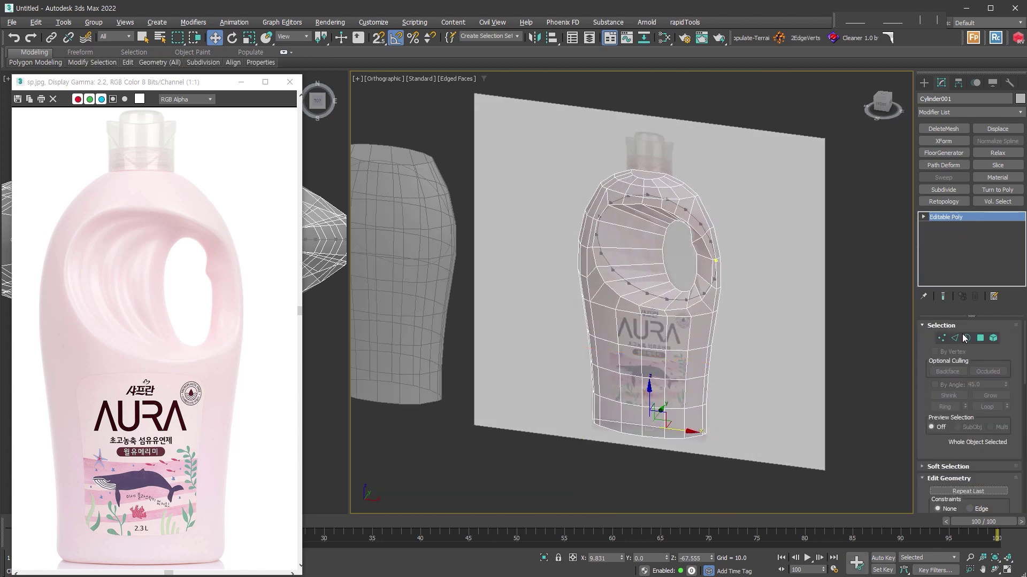
pyautogui.click(979, 339)
# - Bridge the front and back hole polygons into a tunnel through the bottle
pyautogui.moveTo(812, 300)
pyautogui.keyDown('alt'); pyautogui.mouseDown(button='middle')
pyautogui.moveTo(720, 310)
pyautogui.moveTo(694, 261)
pyautogui.mouseUp(button='middle'); pyautogui.keyUp('alt')
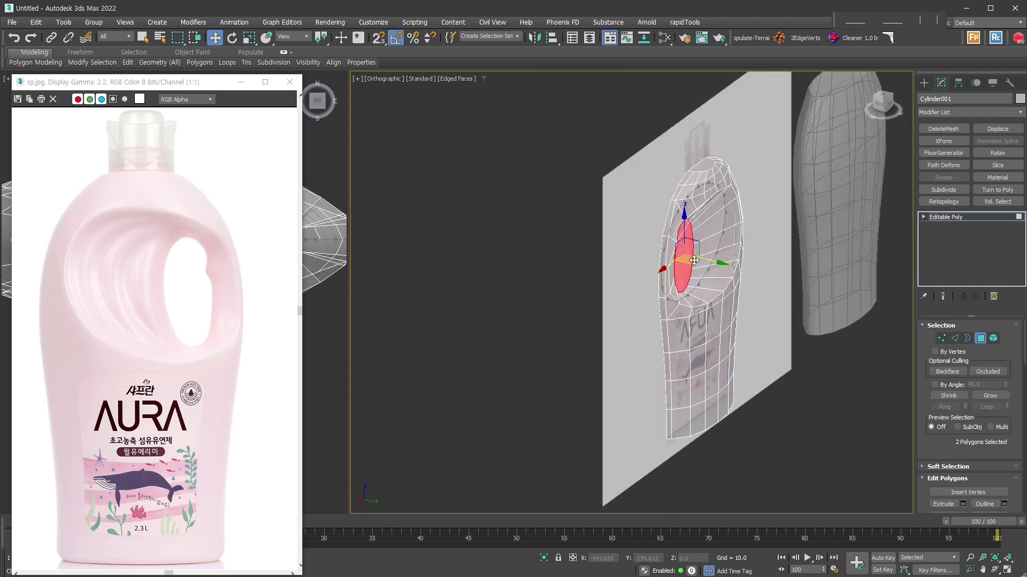
pyautogui.keyDown('alt'); pyautogui.moveTo(635, 333); pyautogui.dragTo(727, 331, button='middle'); pyautogui.keyUp('alt')
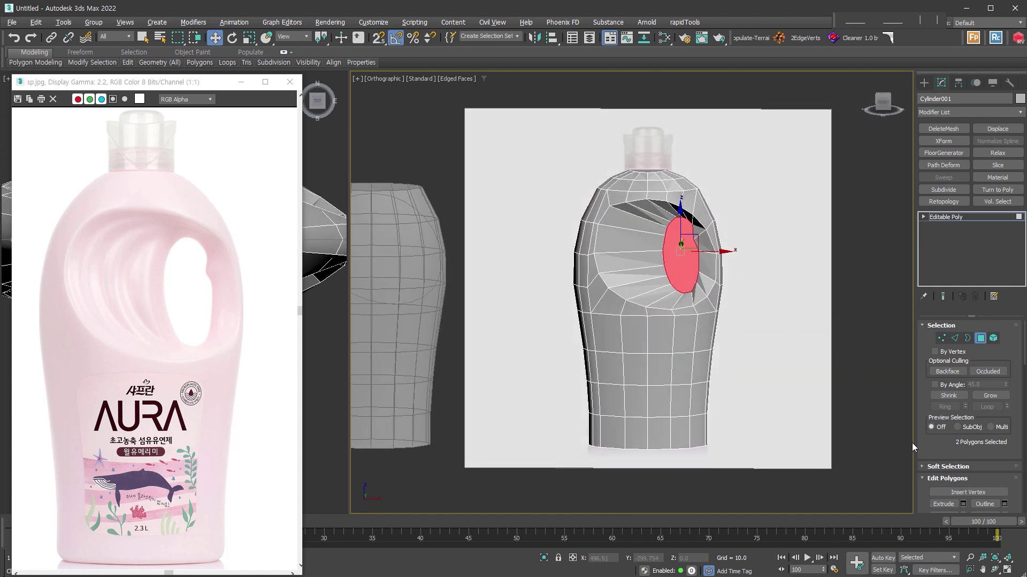
pyautogui.scroll(-3, 941, 439)
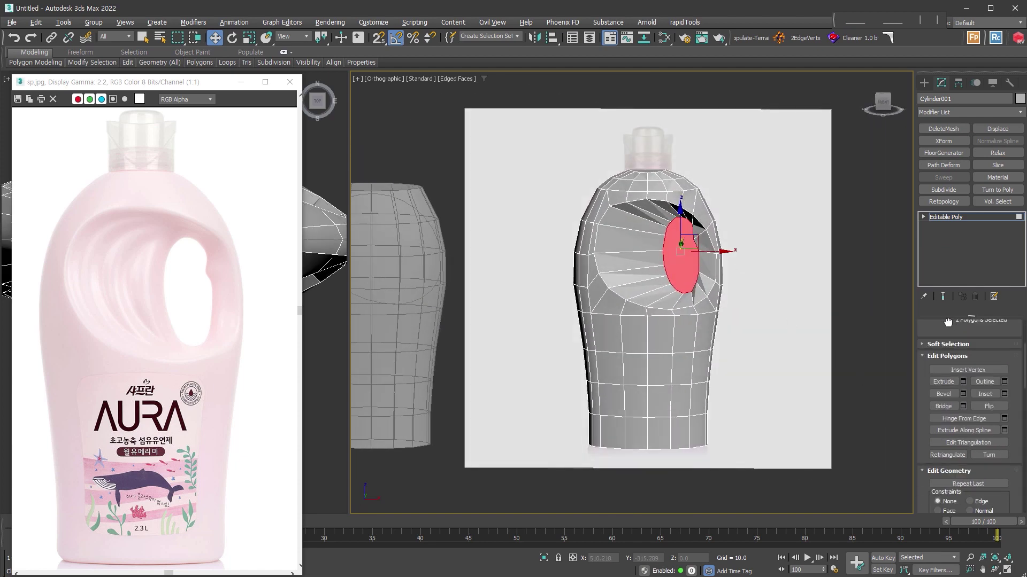
pyautogui.click(945, 408)
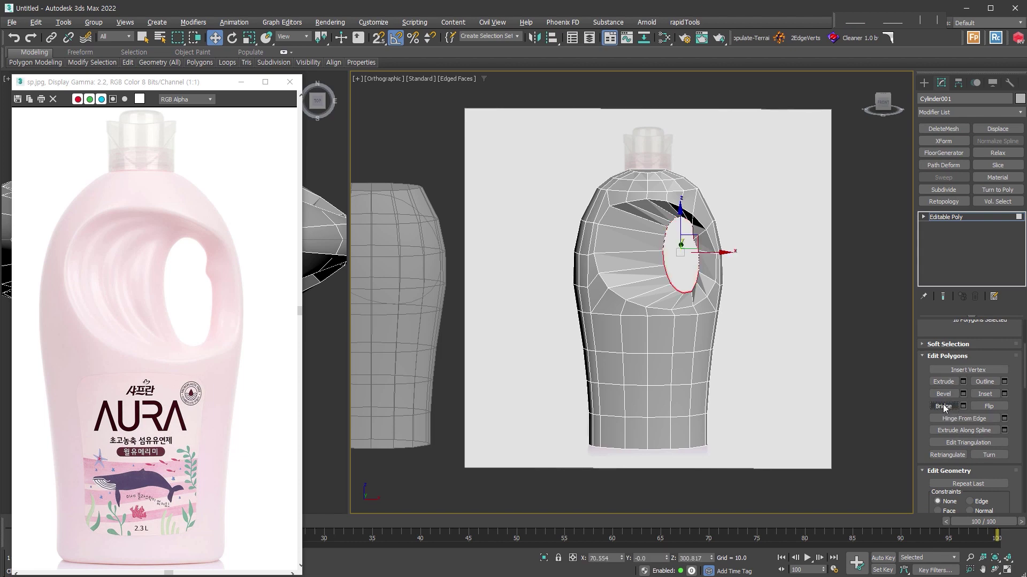
# - Exit polygon editing and check the tunnel in a shaded front view
pyautogui.keyDown('alt'); pyautogui.moveTo(653, 256); pyautogui.dragTo(701, 261, button='middle'); pyautogui.keyUp('alt')
pyautogui.press('F3')
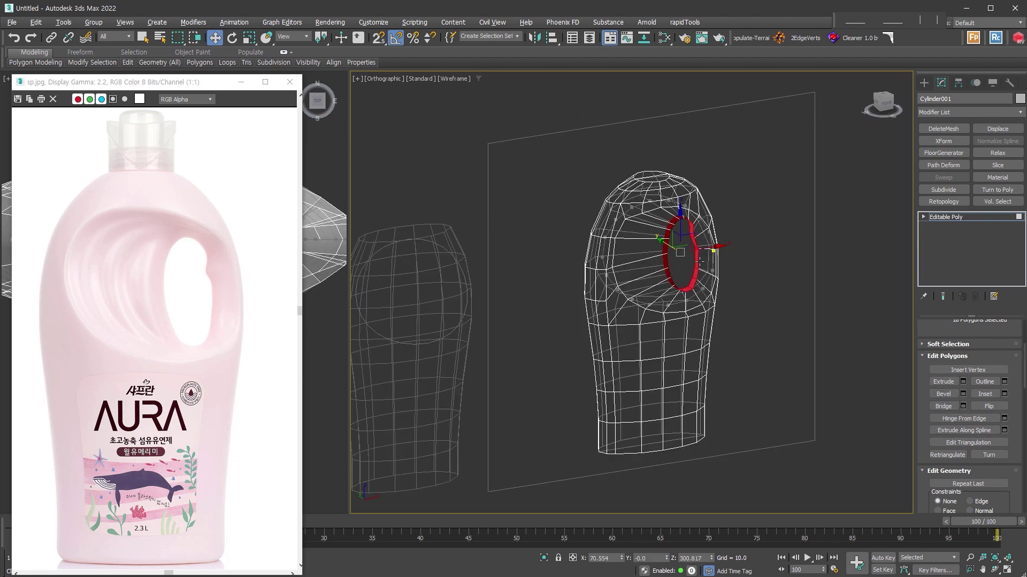
pyautogui.scroll(3, 699, 261)
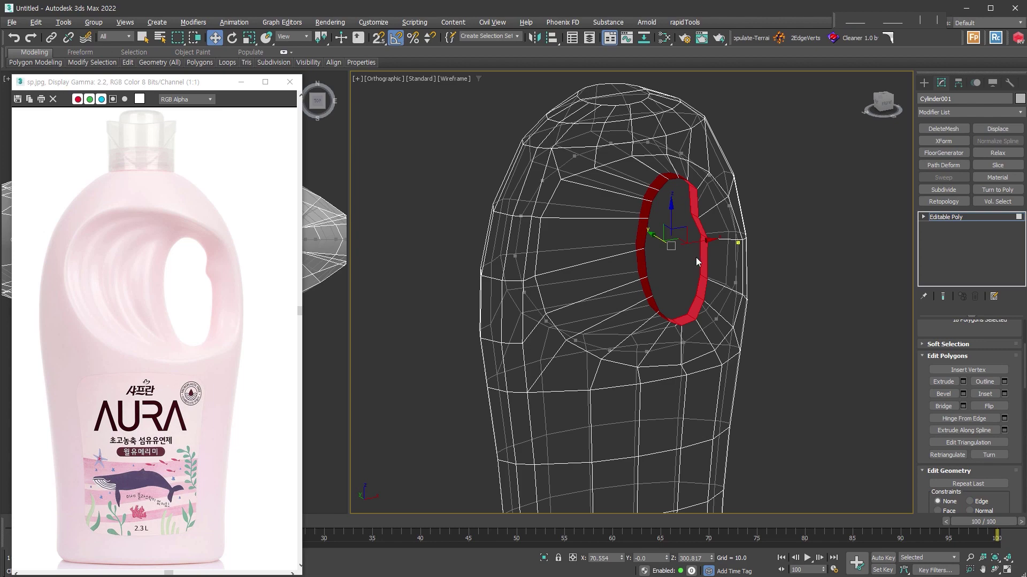
pyautogui.click(924, 83)
pyautogui.moveTo(726, 288)
pyautogui.keyDown('alt'); pyautogui.mouseDown(button='middle')
pyautogui.moveTo(717, 272)
pyautogui.moveTo(679, 269)
pyautogui.moveTo(708, 267)
pyautogui.mouseUp(button='middle'); pyautogui.keyUp('alt')
pyautogui.press('F3')
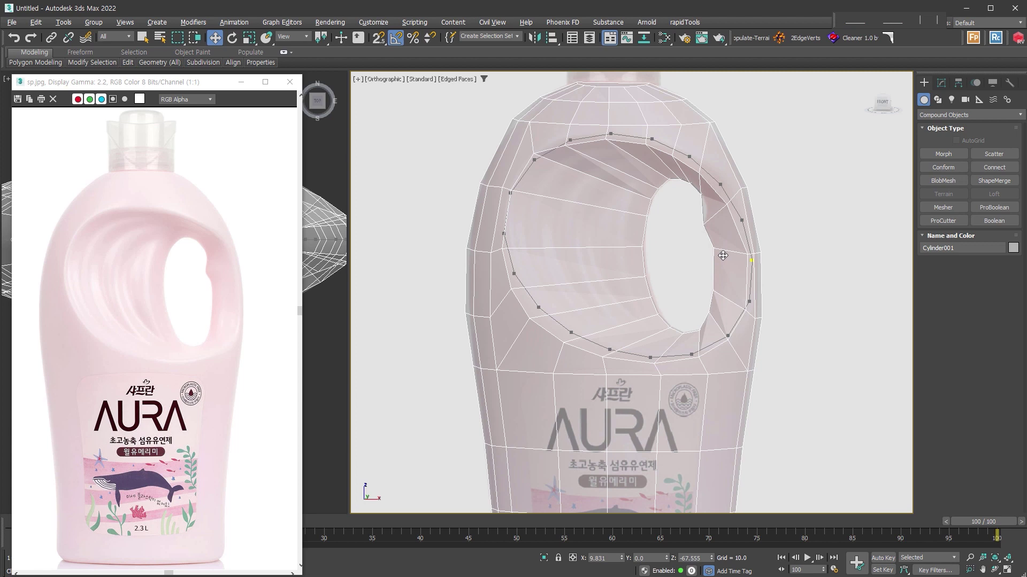
# - Return to the Editable Poly in the modifier stack at Edge level
pyautogui.click(941, 82)
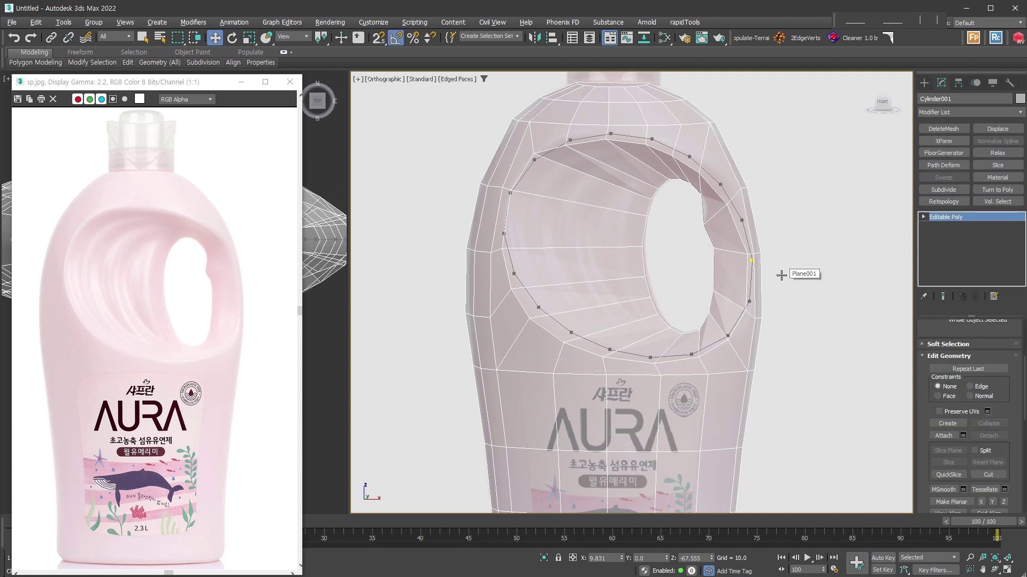
pyautogui.press('q')
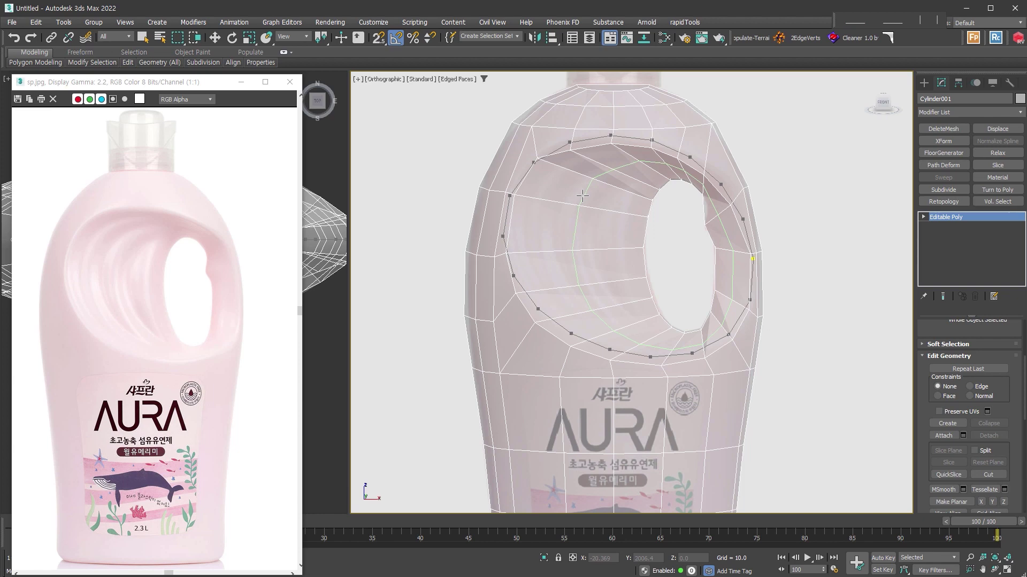
pyautogui.keyDown('alt'); pyautogui.moveTo(582, 195); pyautogui.dragTo(620, 203, button='middle'); pyautogui.keyUp('alt')
pyautogui.click(924, 216)
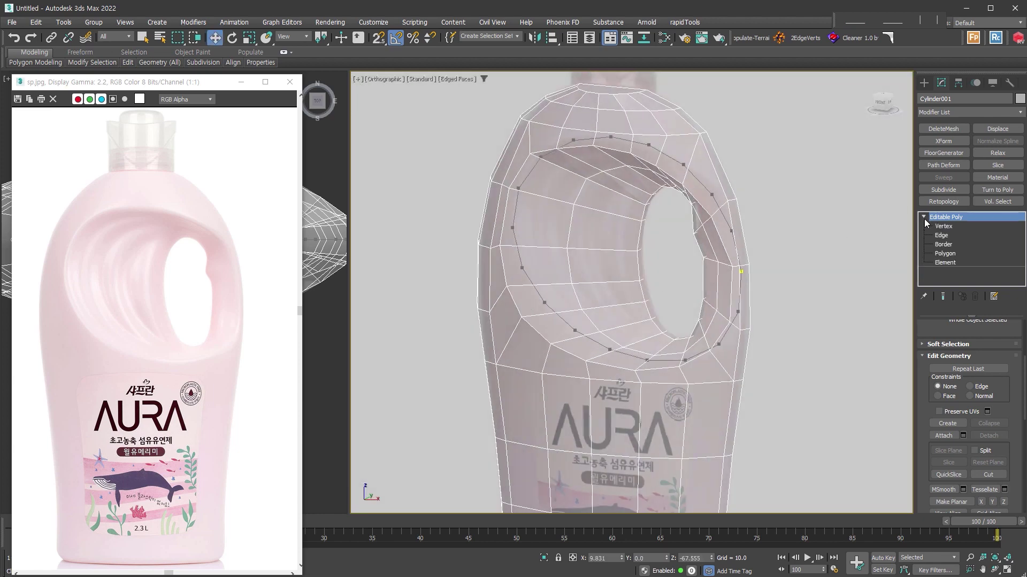
pyautogui.click(955, 237)
# - Apply Scale, then Move, to the tunnel's middle edge loop
pyautogui.keyDown('alt'); pyautogui.moveTo(683, 265); pyautogui.dragTo(642, 243, button='middle'); pyautogui.keyUp('alt')
pyautogui.rightClick(643, 244)
pyautogui.click(662, 273)
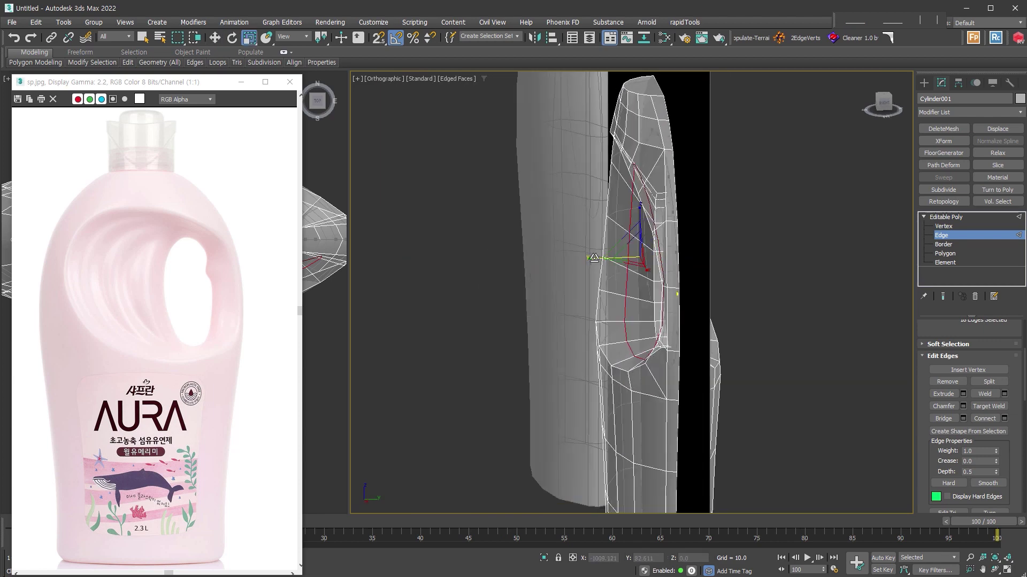
pyautogui.keyDown('alt'); pyautogui.moveTo(593, 257); pyautogui.dragTo(621, 232, button='middle'); pyautogui.keyUp('alt')
pyautogui.rightClick(621, 232)
pyautogui.click(635, 245)
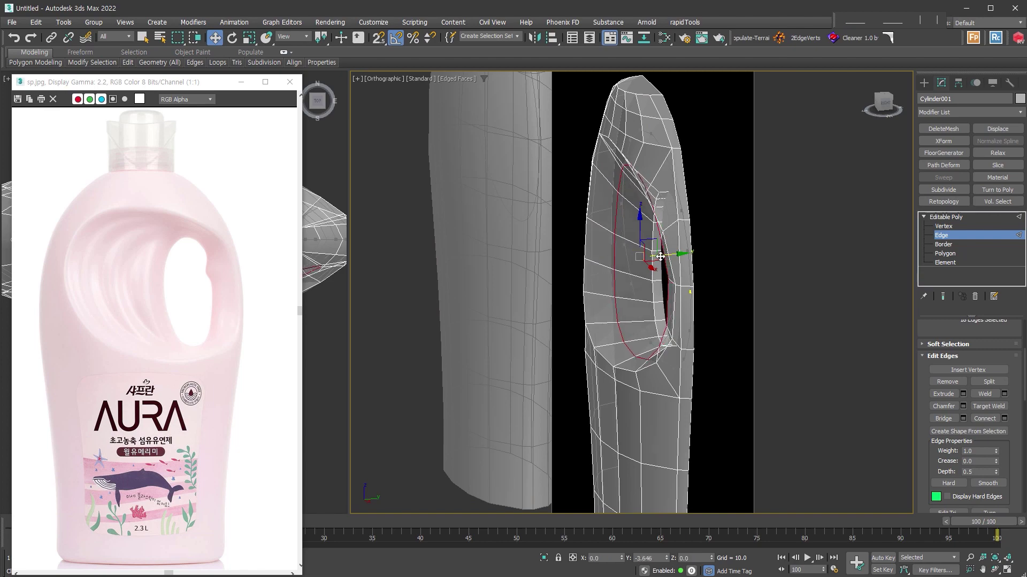
pyautogui.moveTo(661, 257)
pyautogui.keyDown('alt'); pyautogui.mouseDown(button='middle')
pyautogui.moveTo(788, 308)
pyautogui.moveTo(734, 298)
pyautogui.mouseUp(button='middle'); pyautogui.keyUp('alt')
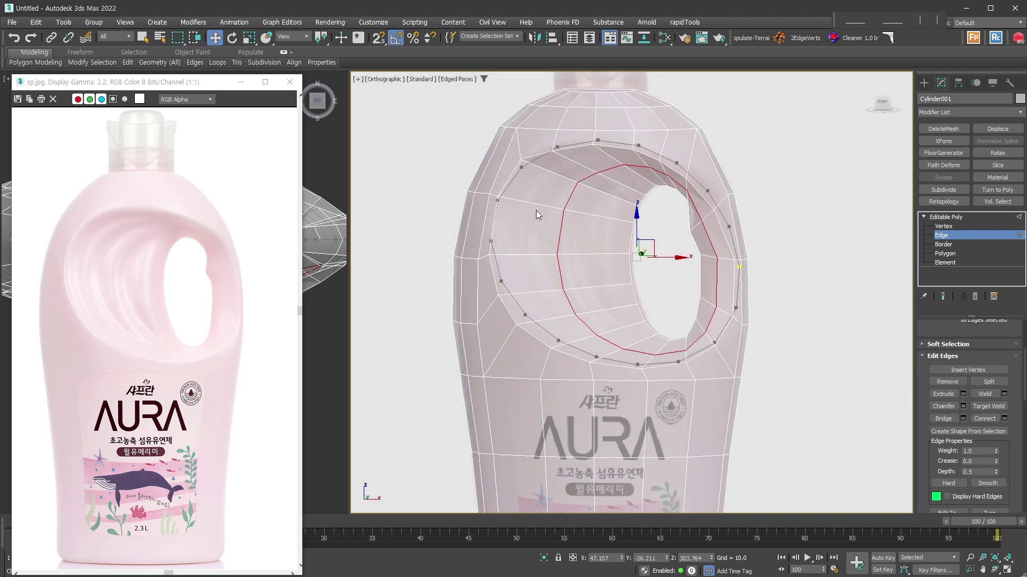
# - Insert a SwiftLoop edge loop near the handle hole's front rim
pyautogui.hotkey('alt', 'shift', 'w')
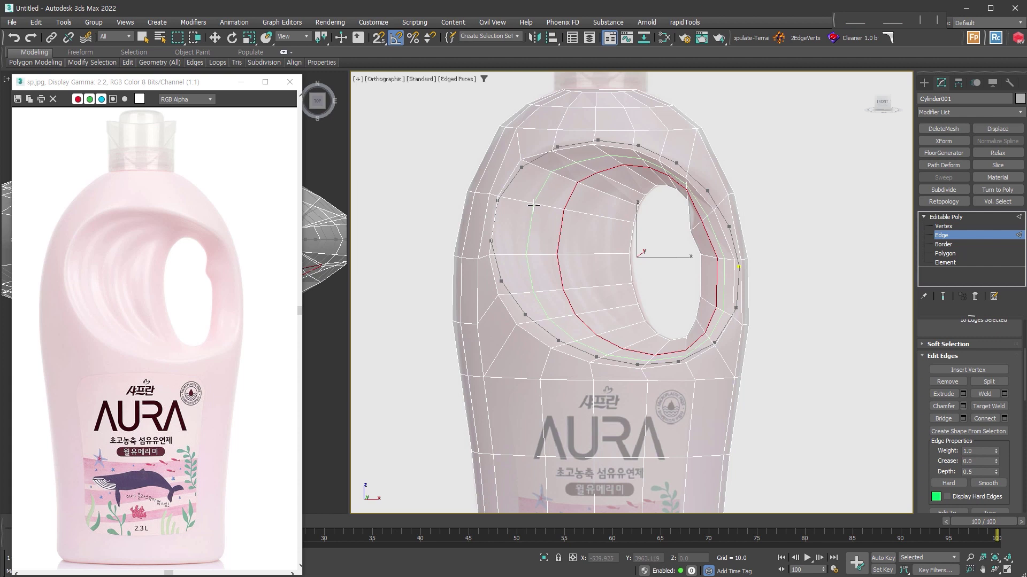
pyautogui.click(533, 205)
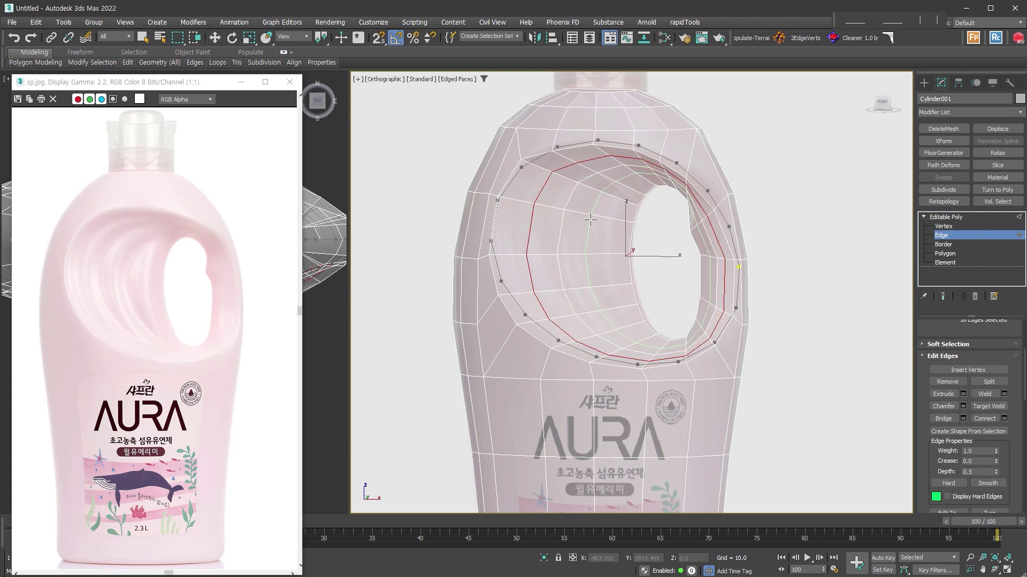
pyautogui.moveTo(590, 219)
pyautogui.keyDown('alt'); pyautogui.mouseDown(button='middle')
pyautogui.moveTo(657, 257)
pyautogui.moveTo(640, 272)
pyautogui.moveTo(658, 304)
pyautogui.mouseUp(button='middle'); pyautogui.keyUp('alt')
pyautogui.press('w')
pyautogui.click(659, 304)
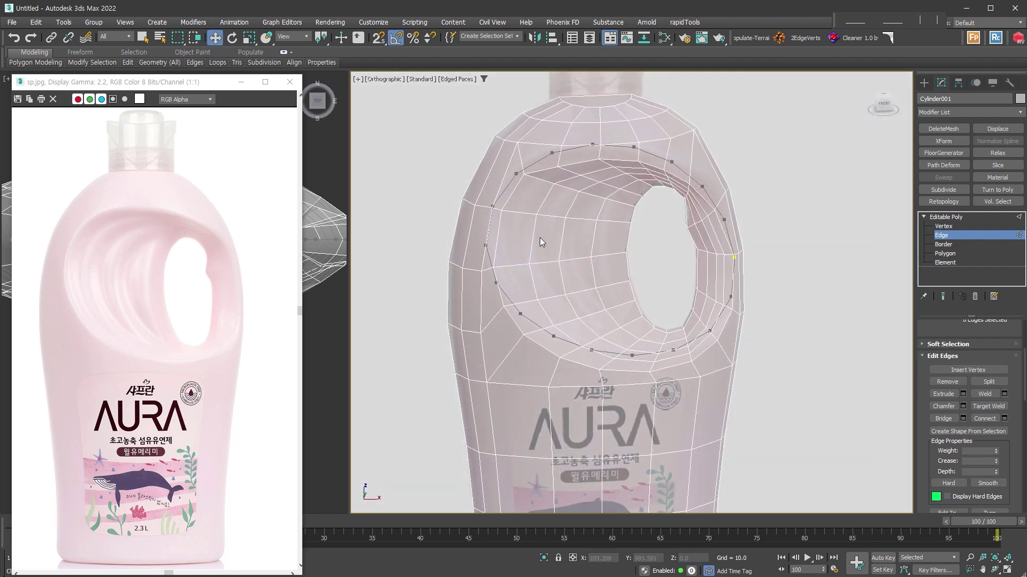
pyautogui.keyDown('alt'); pyautogui.moveTo(602, 226); pyautogui.dragTo(603, 242, button='middle'); pyautogui.keyUp('alt')
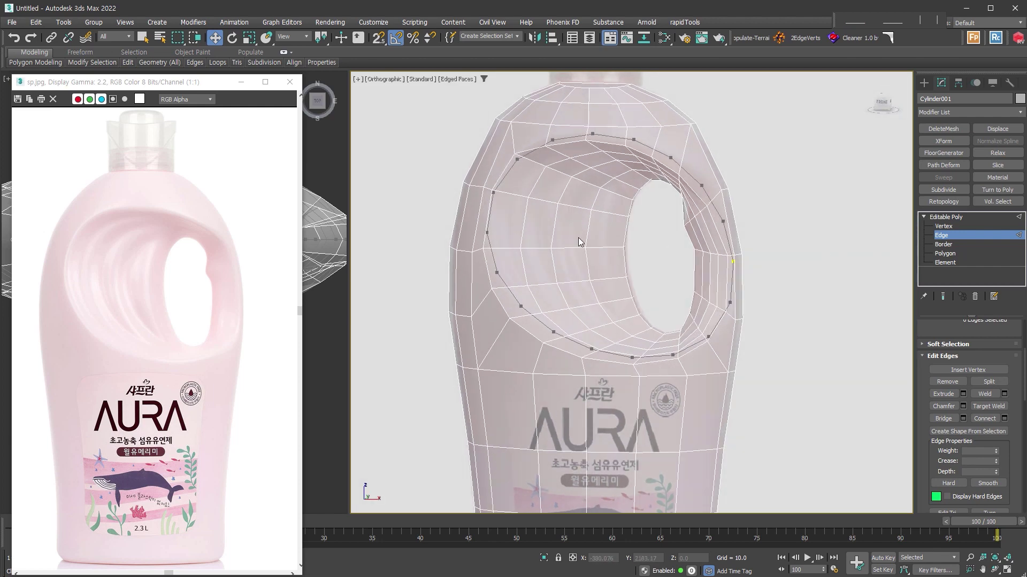
# - Select several edges along the inside wall of the handle tunnel
pyautogui.click(523, 230)
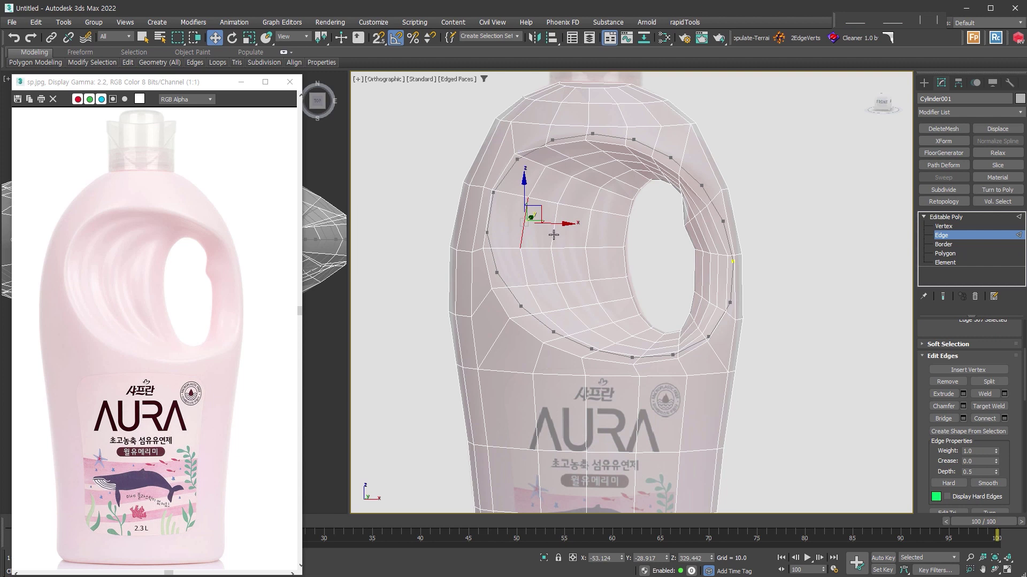
pyautogui.keyDown('ctrl'); pyautogui.click(552, 235); pyautogui.keyUp('ctrl')
pyautogui.keyDown('ctrl'); pyautogui.click(588, 229); pyautogui.keyUp('ctrl')
pyautogui.keyDown('ctrl'); pyautogui.click(587, 264); pyautogui.keyUp('ctrl')
pyautogui.keyDown('ctrl'); pyautogui.click(555, 267); pyautogui.keyUp('ctrl')
pyautogui.keyDown('ctrl'); pyautogui.click(585, 273); pyautogui.keyUp('ctrl')
pyautogui.keyDown('ctrl'); pyautogui.click(587, 252); pyautogui.keyUp('ctrl')
pyautogui.keyDown('ctrl'); pyautogui.click(532, 225); pyautogui.keyUp('ctrl')
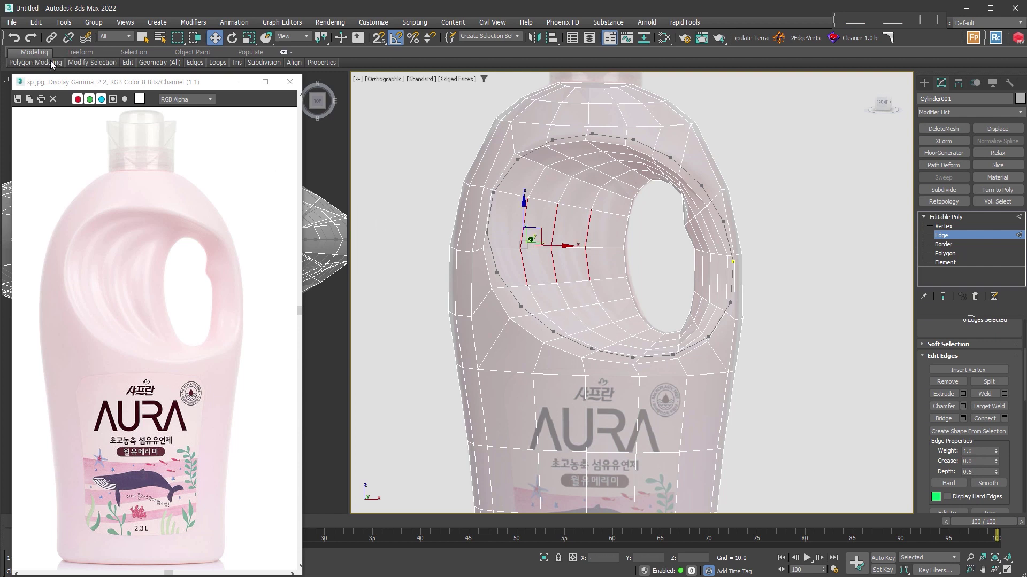
# - Grow the selection into full loops with Loop, then trim it back to 18 edges
pyautogui.click(87, 63)
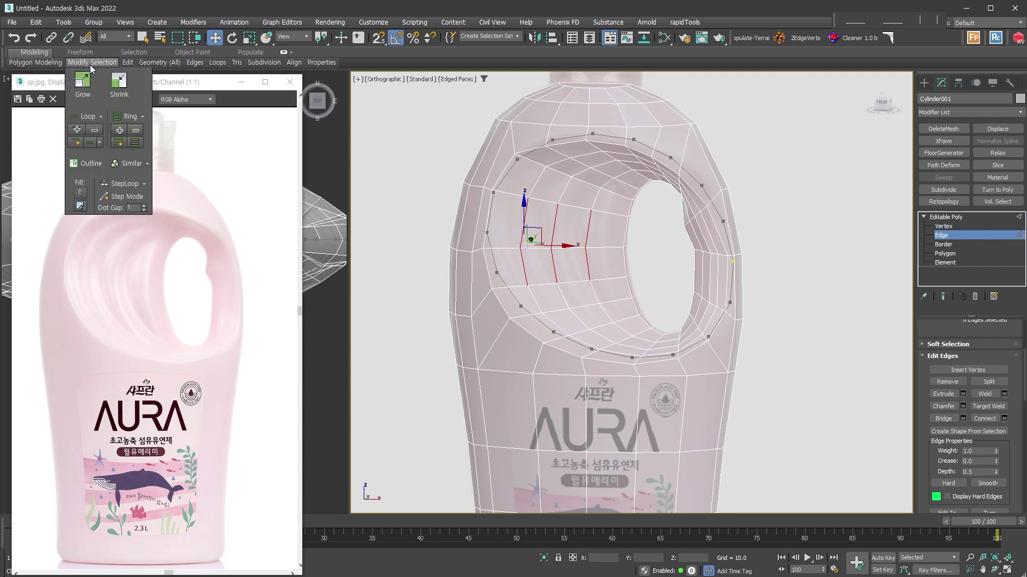
pyautogui.click(75, 131)
pyautogui.click(75, 131)
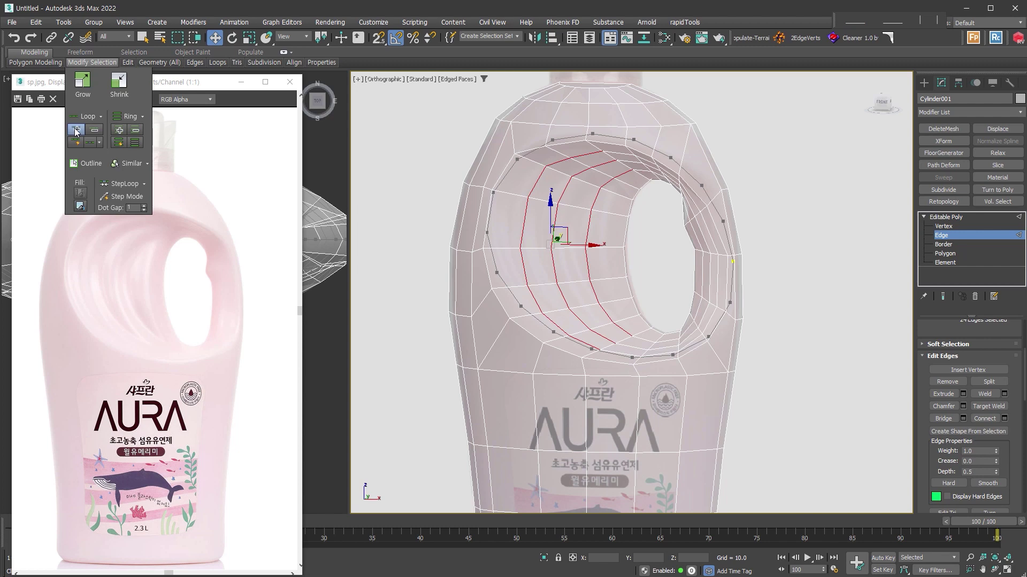
pyautogui.click(95, 130)
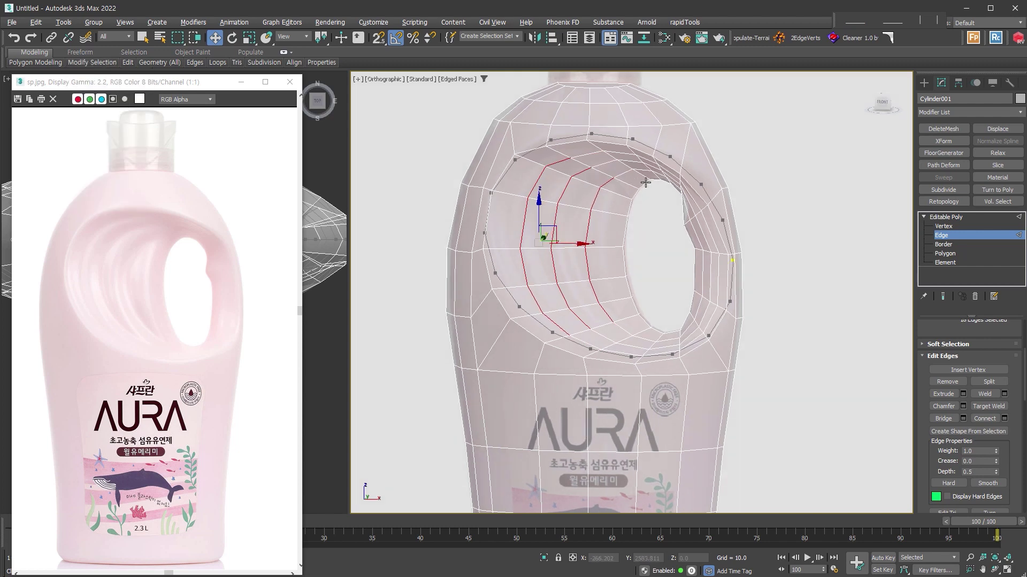
pyautogui.scroll(2, 518, 174)
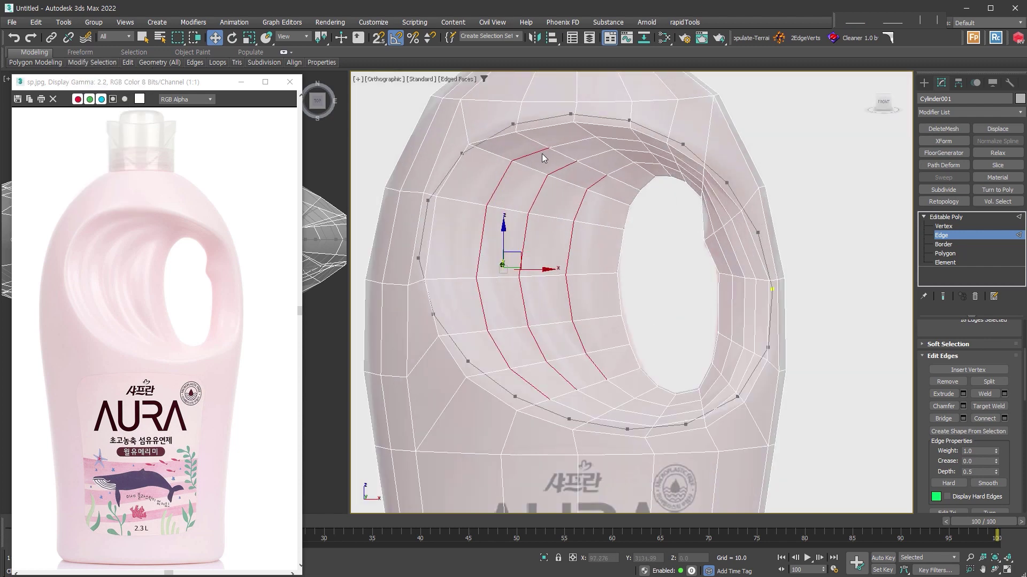
# - Chamfer the three tunnel edge loops with Amount 2.836 and 0 segments
pyautogui.keyDown('alt'); pyautogui.moveTo(541, 153); pyautogui.dragTo(617, 268, button='middle'); pyautogui.keyUp('alt')
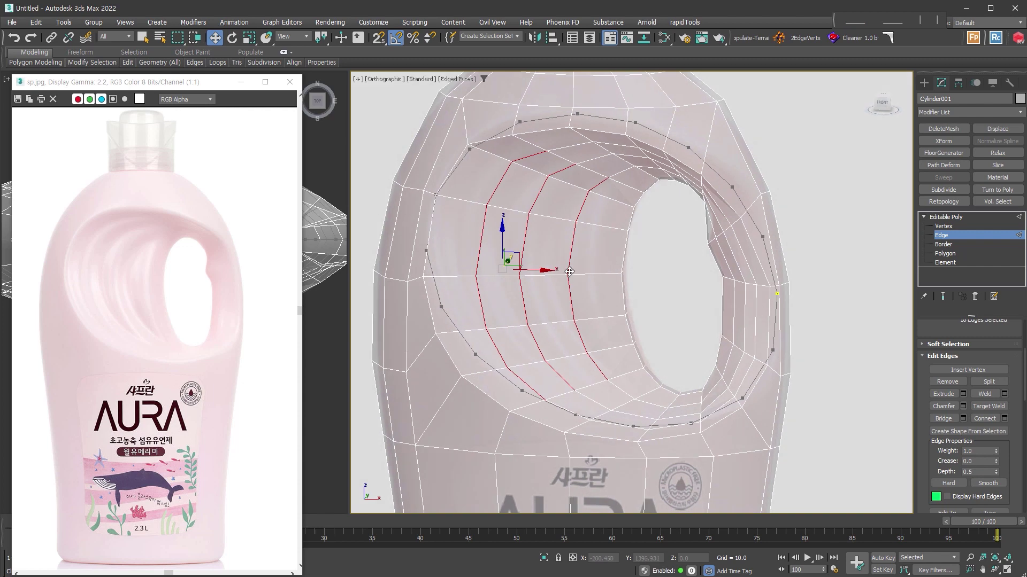
pyautogui.keyDown('alt'); pyautogui.moveTo(585, 301); pyautogui.dragTo(568, 301, button='middle'); pyautogui.keyUp('alt')
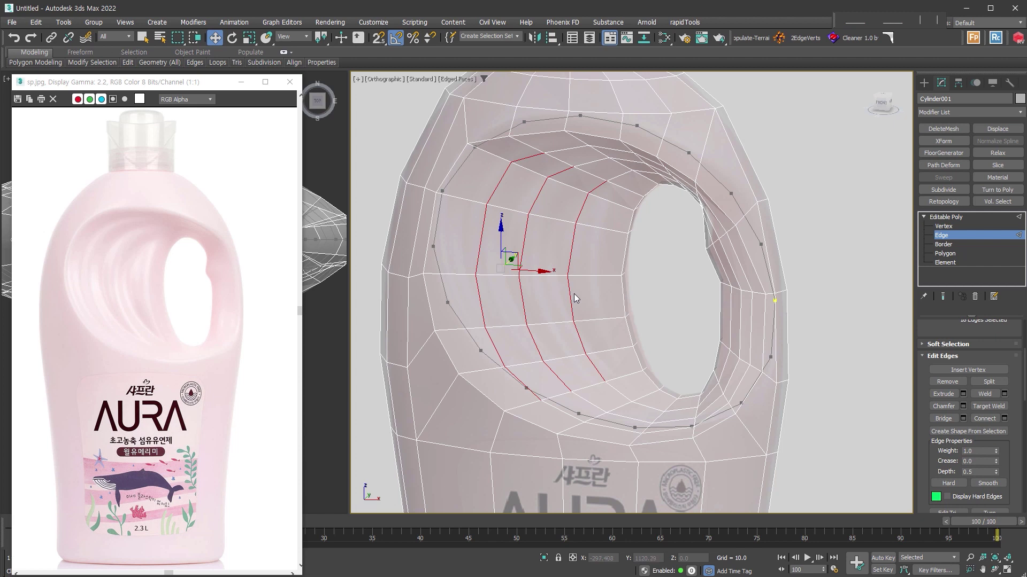
pyautogui.rightClick(546, 262)
pyautogui.click(430, 316)
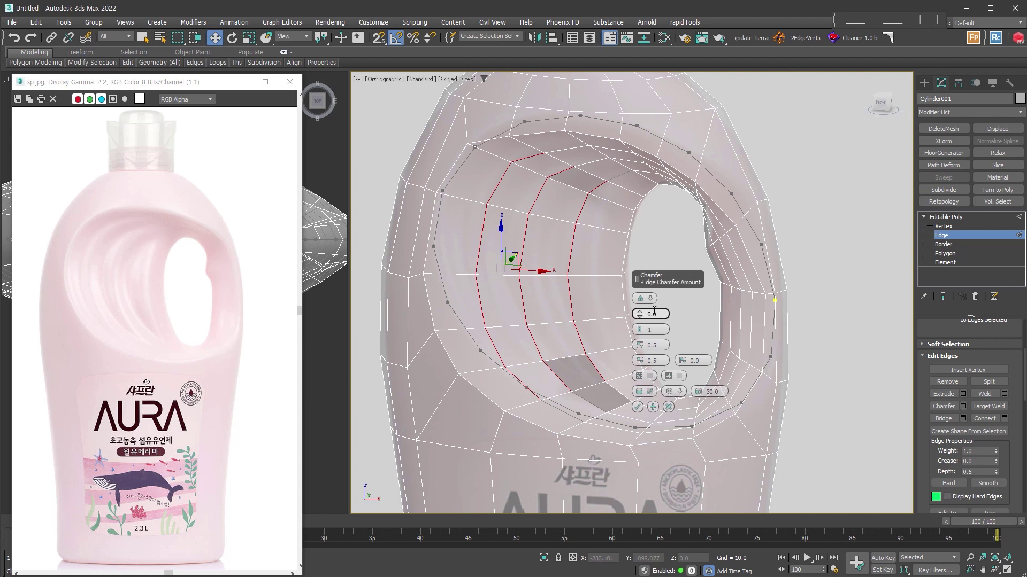
pyautogui.moveTo(650, 314); pyautogui.dragTo(650, 288)
pyautogui.moveTo(650, 328)
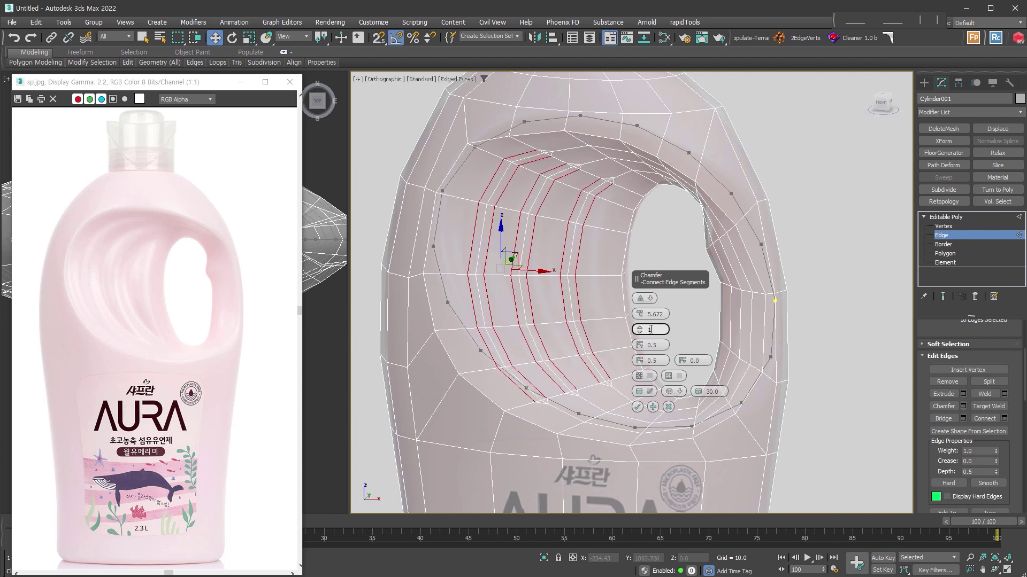
pyautogui.click(641, 333)
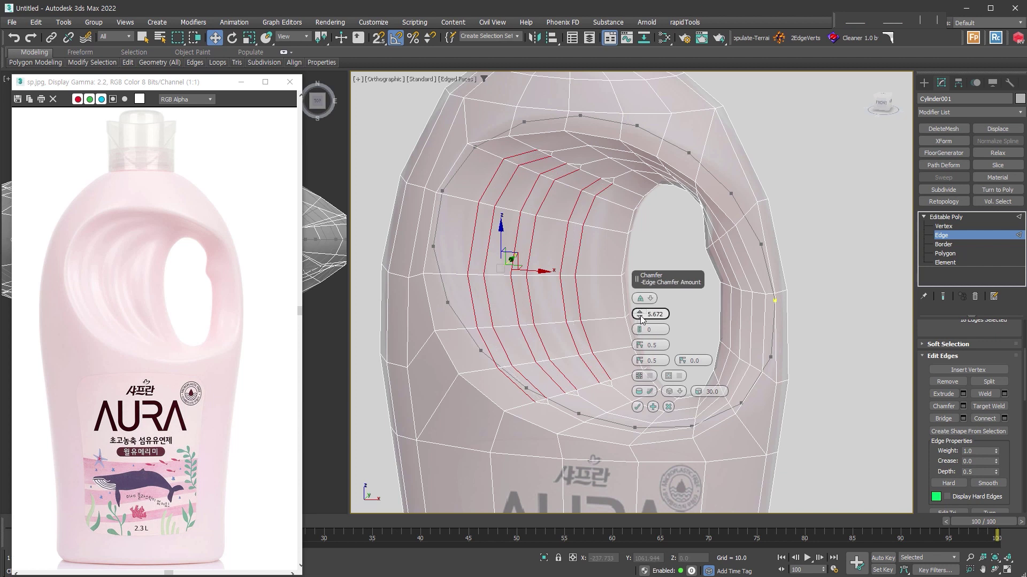
pyautogui.moveTo(641, 319); pyautogui.dragTo(642, 331)
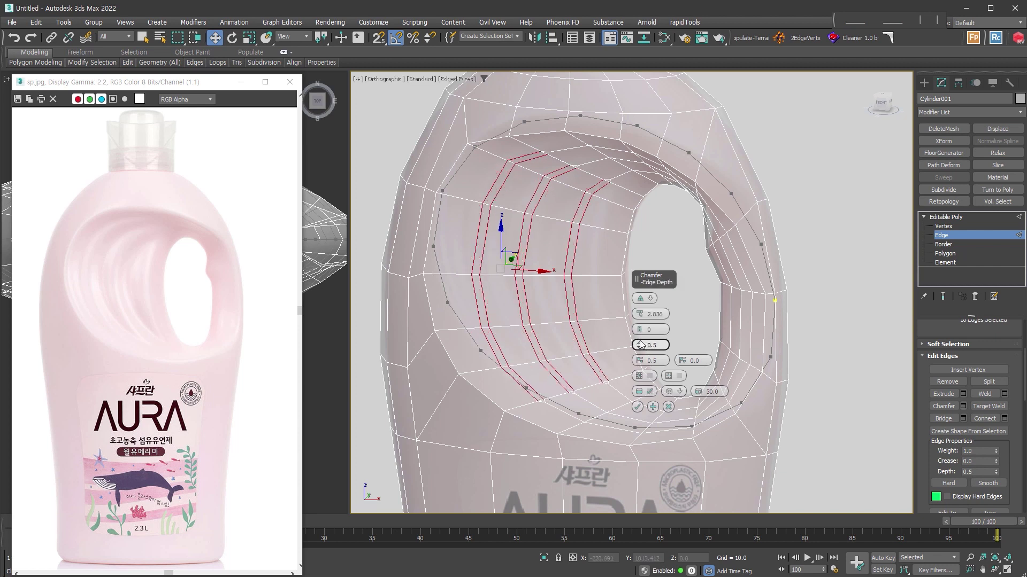
pyautogui.click(637, 408)
pyautogui.keyDown('alt'); pyautogui.moveTo(649, 300); pyautogui.dragTo(791, 300, button='middle'); pyautogui.keyUp('alt')
pyautogui.click(688, 326)
pyautogui.moveTo(688, 325)
pyautogui.keyDown('alt'); pyautogui.mouseDown(button='middle')
pyautogui.moveTo(640, 328)
pyautogui.moveTo(456, 256)
pyautogui.mouseUp(button='middle'); pyautogui.keyUp('alt')
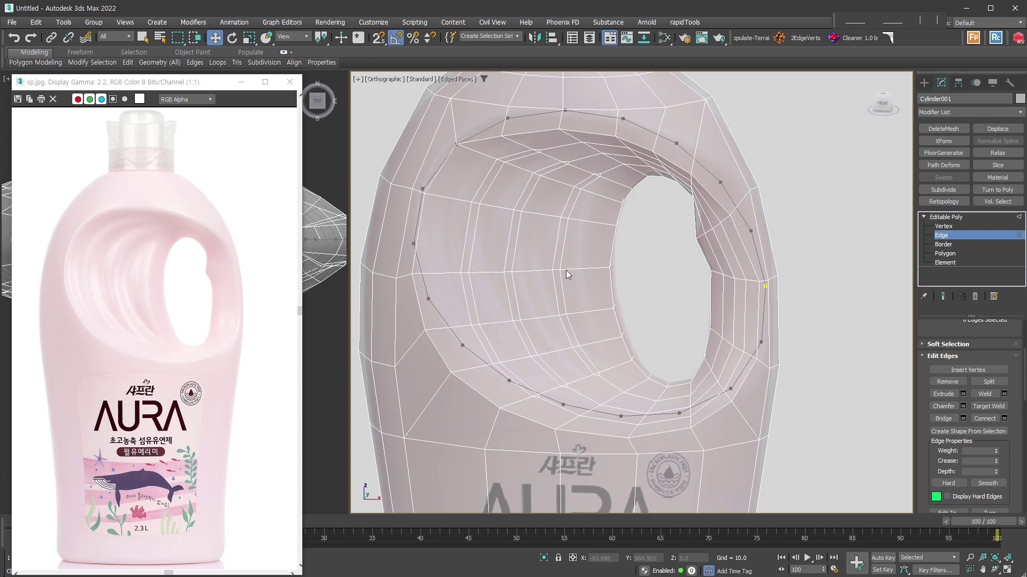
# - Target-weld the stray vertices along the handle tunnel's rim onto their neighbours
pyautogui.press('1')
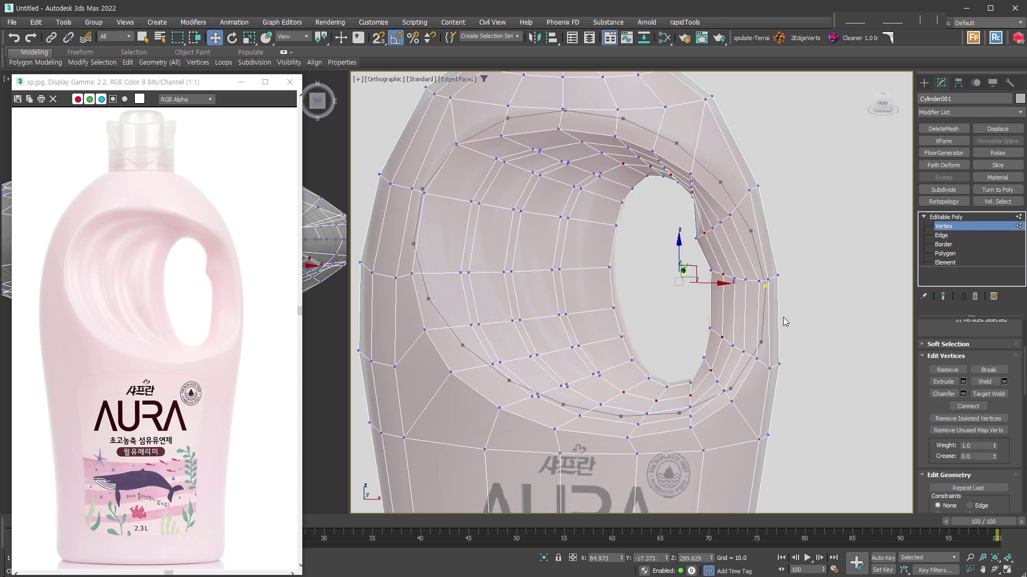
pyautogui.click(988, 394)
pyautogui.scroll(3, 570, 406)
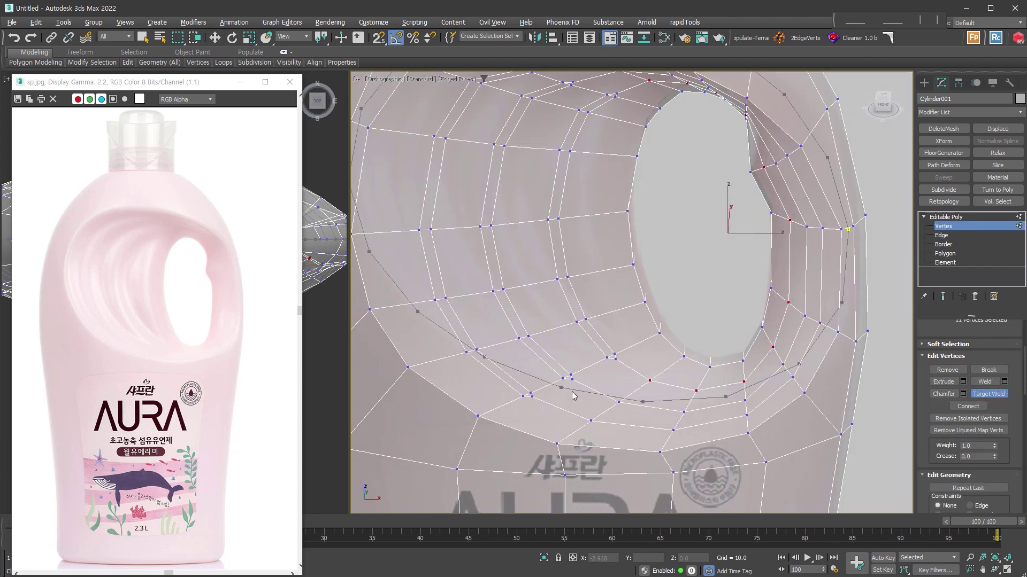
pyautogui.scroll(2, 570, 406)
pyautogui.click(573, 373)
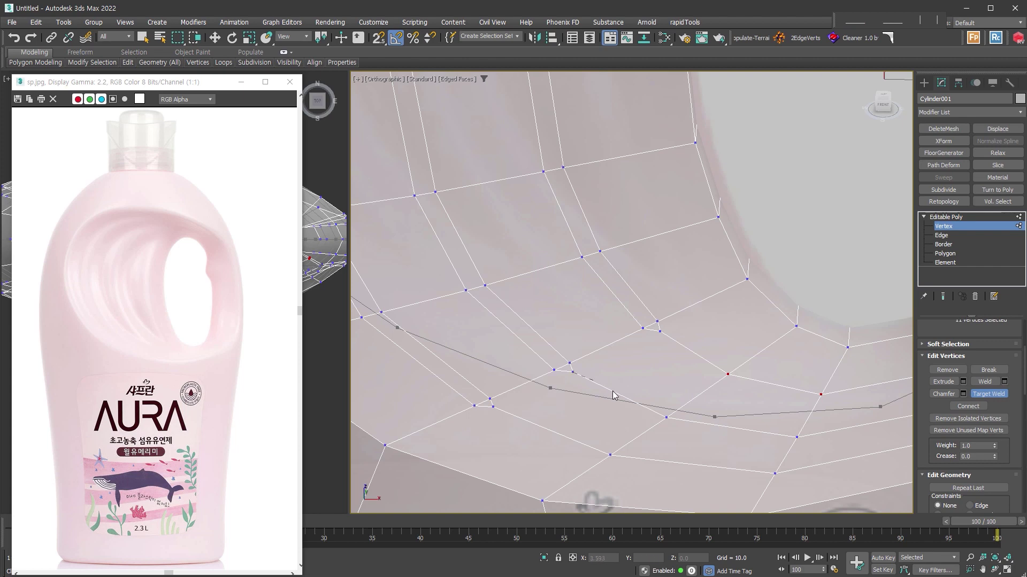
pyautogui.click(668, 418)
pyautogui.click(659, 331)
pyautogui.click(727, 374)
pyautogui.click(493, 407)
pyautogui.click(612, 455)
pyautogui.scroll(-4, 611, 455)
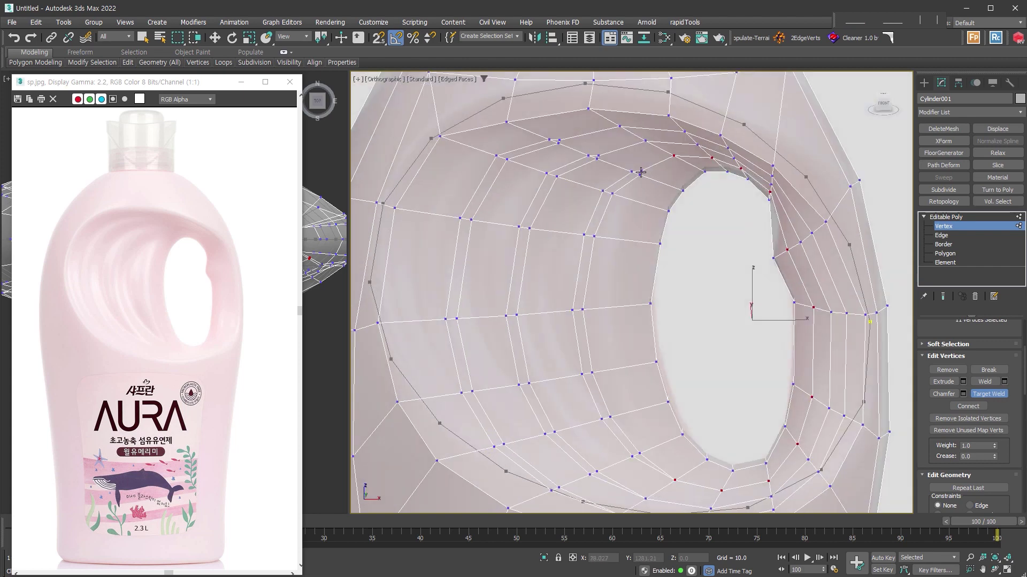
# - At Edge level, double-click to select the loop on the ring's left side
pyautogui.press('w')
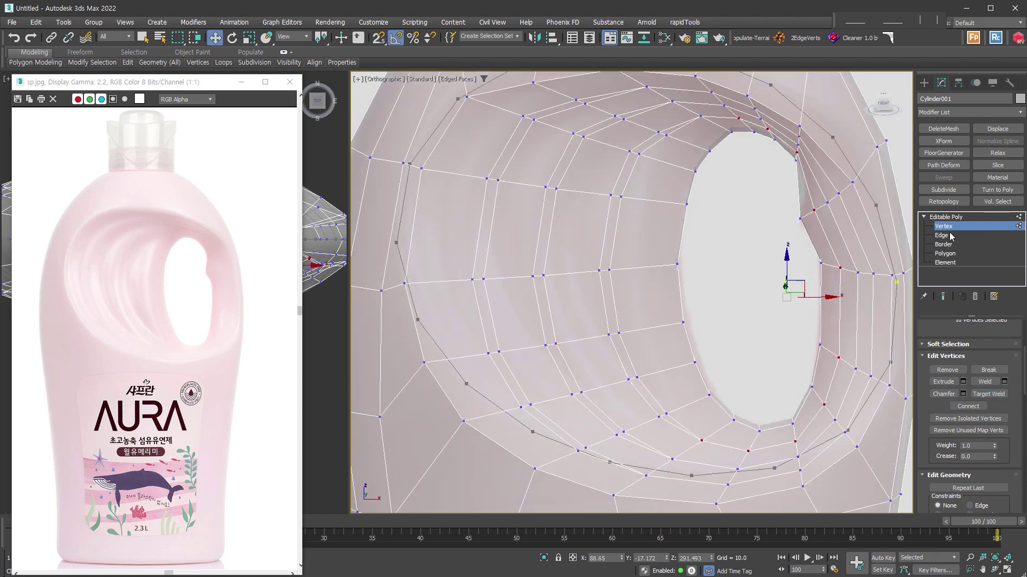
pyautogui.press('2')
pyautogui.doubleClick(515, 396)
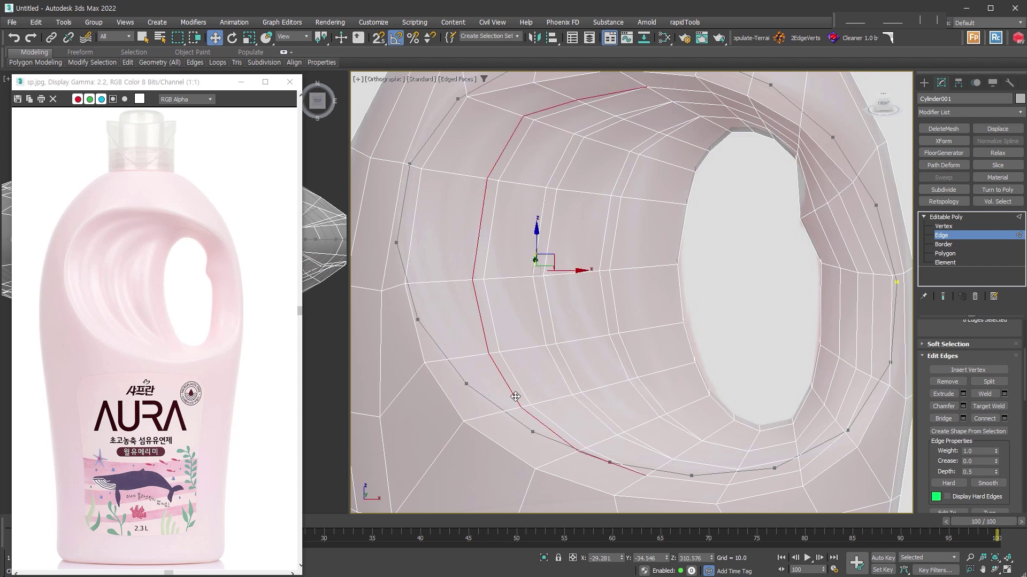
# - Trim the bottom edges from the loop and shift it left along X, nudging it along Y
pyautogui.moveTo(640, 487); pyautogui.dragTo(618, 487)
pyautogui.moveTo(563, 270); pyautogui.dragTo(519, 267)
pyautogui.moveTo(519, 266)
pyautogui.keyDown('alt'); pyautogui.mouseDown(button='middle')
pyautogui.moveTo(564, 268)
pyautogui.moveTo(525, 265)
pyautogui.mouseUp(button='middle'); pyautogui.keyUp('alt')
pyautogui.moveTo(525, 264); pyautogui.dragTo(537, 269)
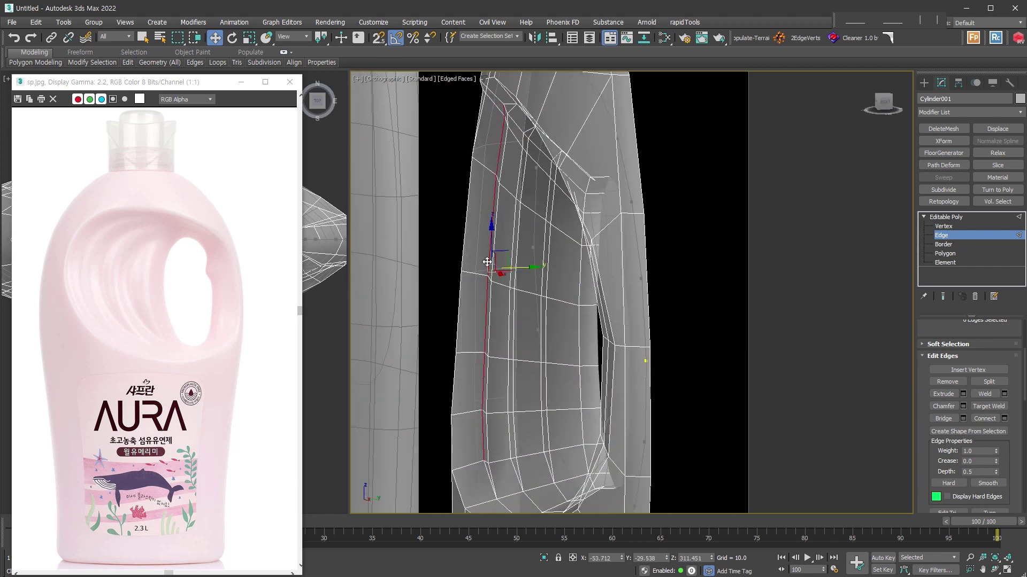
pyautogui.moveTo(487, 261)
pyautogui.keyDown('alt'); pyautogui.mouseDown(button='middle')
pyautogui.moveTo(572, 320)
pyautogui.moveTo(608, 319)
pyautogui.moveTo(424, 309)
pyautogui.mouseUp(button='middle'); pyautogui.keyUp('alt')
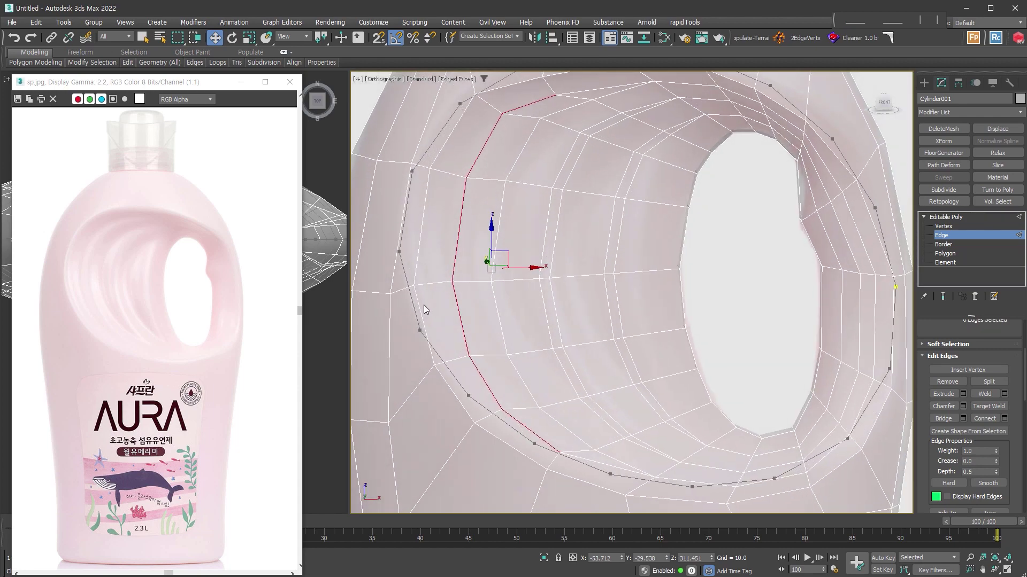
pyautogui.keyDown('alt'); pyautogui.moveTo(602, 293); pyautogui.dragTo(406, 303, button='middle'); pyautogui.keyUp('alt')
# - Select the neighbouring edge loop and slide it left along X
pyautogui.doubleClick(543, 301)
pyautogui.keyDown('alt'); pyautogui.moveTo(670, 429); pyautogui.dragTo(670, 428); pyautogui.keyUp('alt')
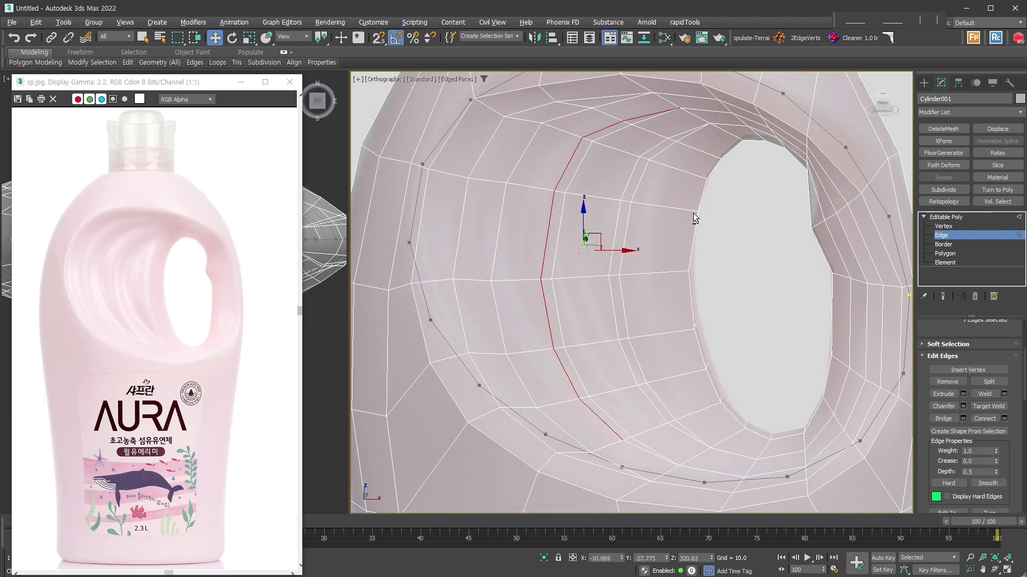
pyautogui.moveTo(647, 106)
pyautogui.keyDown('alt'); pyautogui.mouseDown(button='middle')
pyautogui.moveTo(611, 278)
pyautogui.moveTo(638, 356)
pyautogui.mouseUp(button='middle'); pyautogui.keyUp('alt')
pyautogui.doubleClick(629, 356)
pyautogui.moveTo(731, 205); pyautogui.dragTo(698, 126)
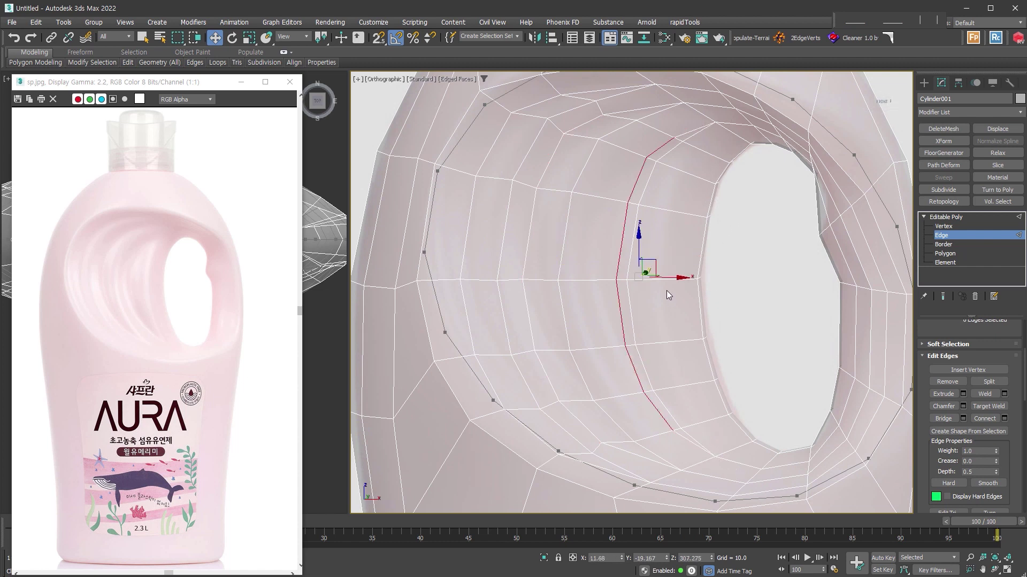
pyautogui.moveTo(672, 279); pyautogui.dragTo(643, 283)
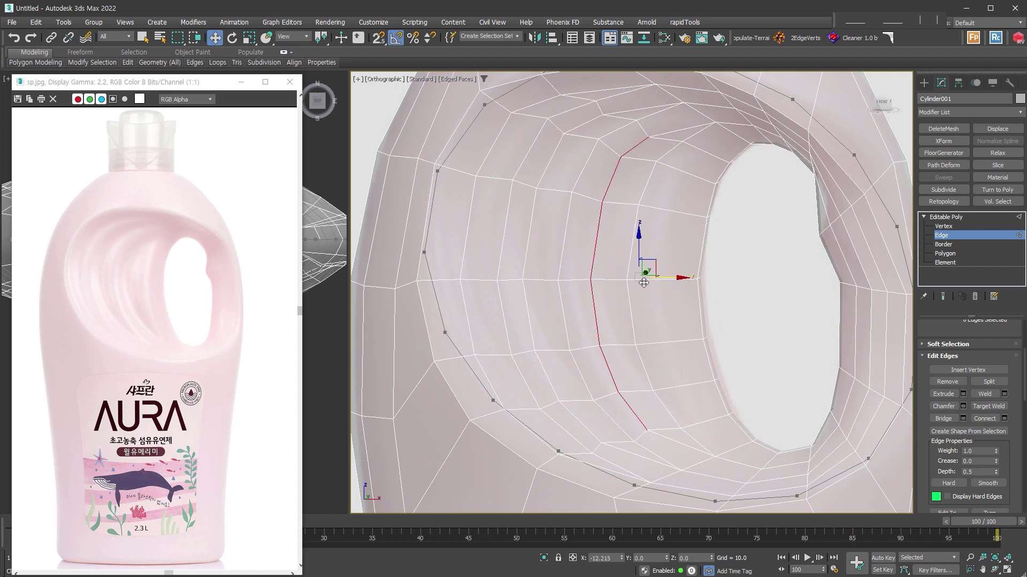
pyautogui.moveTo(643, 283); pyautogui.dragTo(650, 278)
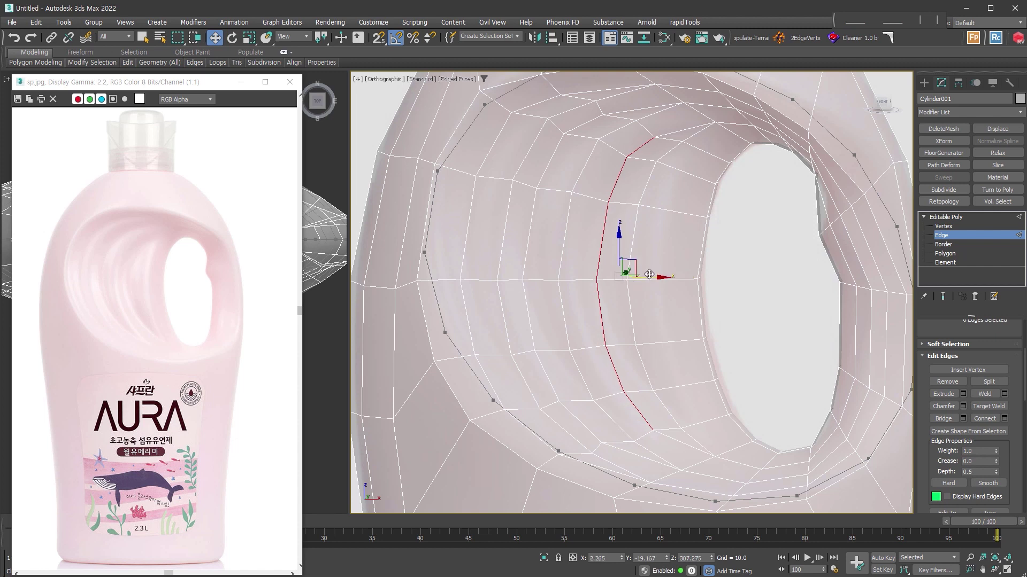
# - Scale that edge loop to 133% along X and inspect the handle hole
pyautogui.rightClick(669, 242)
pyautogui.click(691, 268)
pyautogui.moveTo(669, 277); pyautogui.dragTo(681, 274)
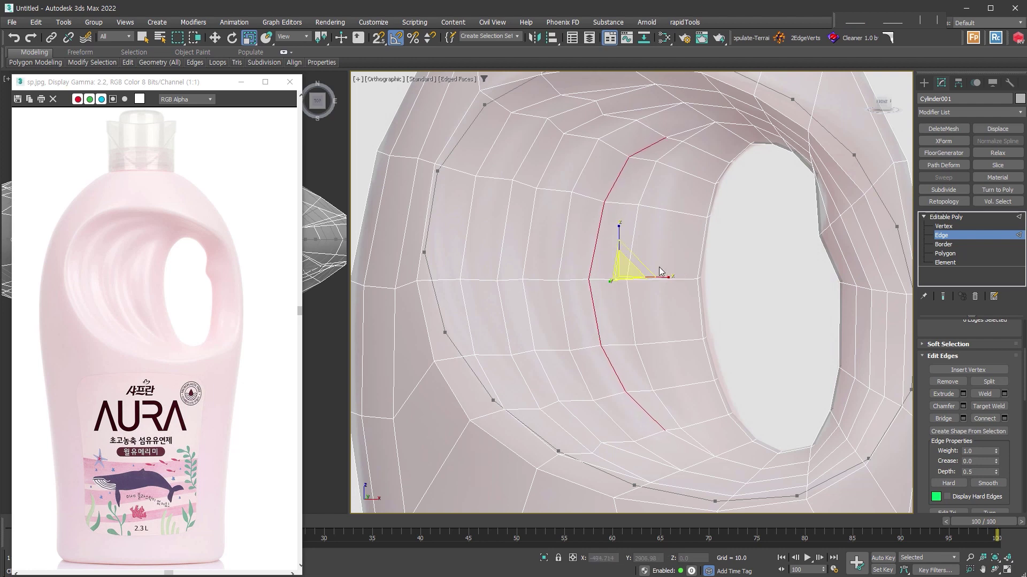
pyautogui.press('w')
pyautogui.moveTo(658, 277)
pyautogui.keyDown('alt'); pyautogui.mouseDown(button='middle')
pyautogui.moveTo(575, 313)
pyautogui.moveTo(734, 311)
pyautogui.mouseUp(button='middle'); pyautogui.keyUp('alt')
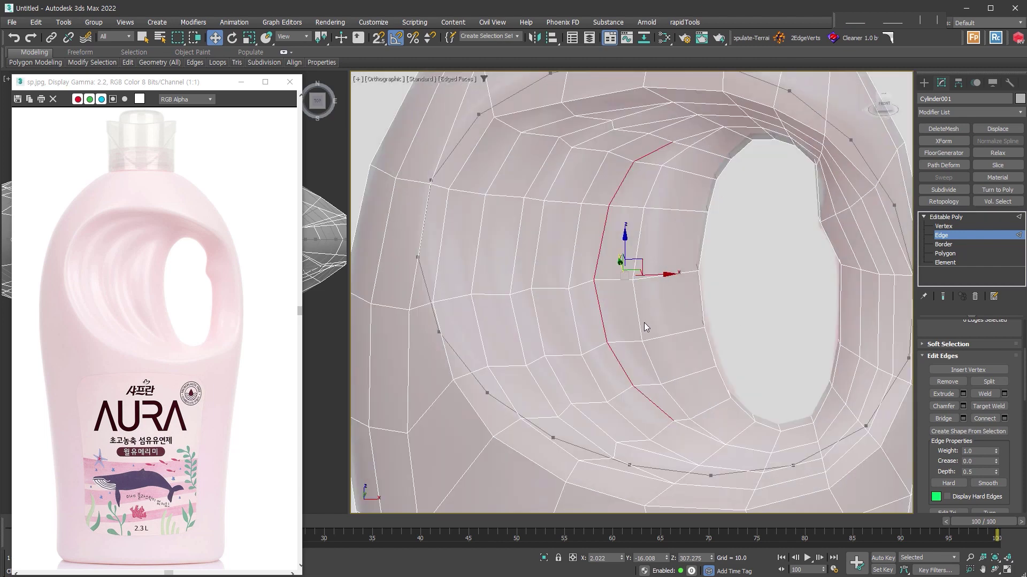
pyautogui.moveTo(647, 319)
pyautogui.keyDown('alt'); pyautogui.mouseDown(button='middle')
pyautogui.moveTo(691, 317)
pyautogui.moveTo(676, 308)
pyautogui.mouseUp(button='middle'); pyautogui.keyUp('alt')
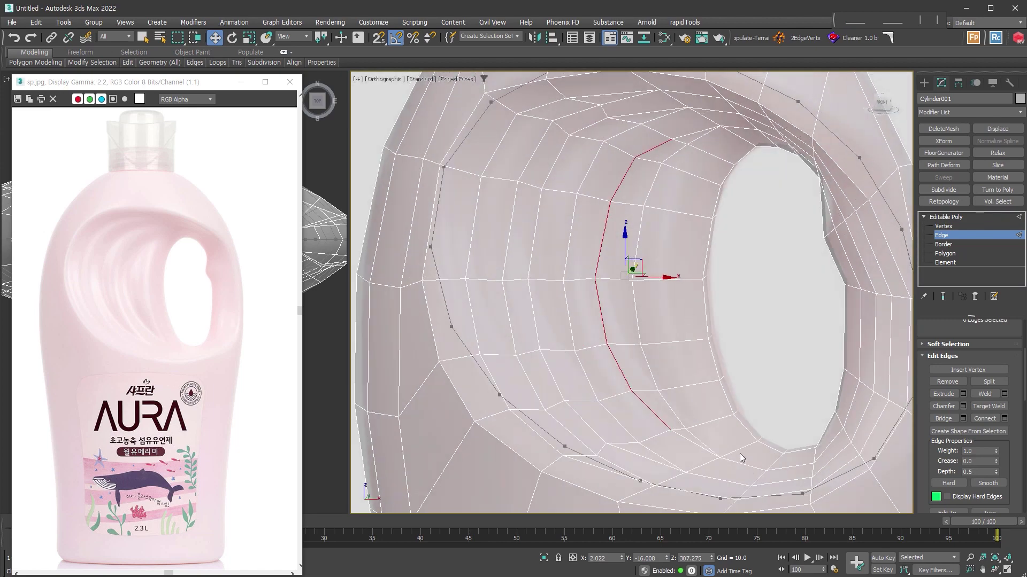
# - Select the edge loop lining the hole, ready to move
pyautogui.hotkey('shift', 'alt', 'w')
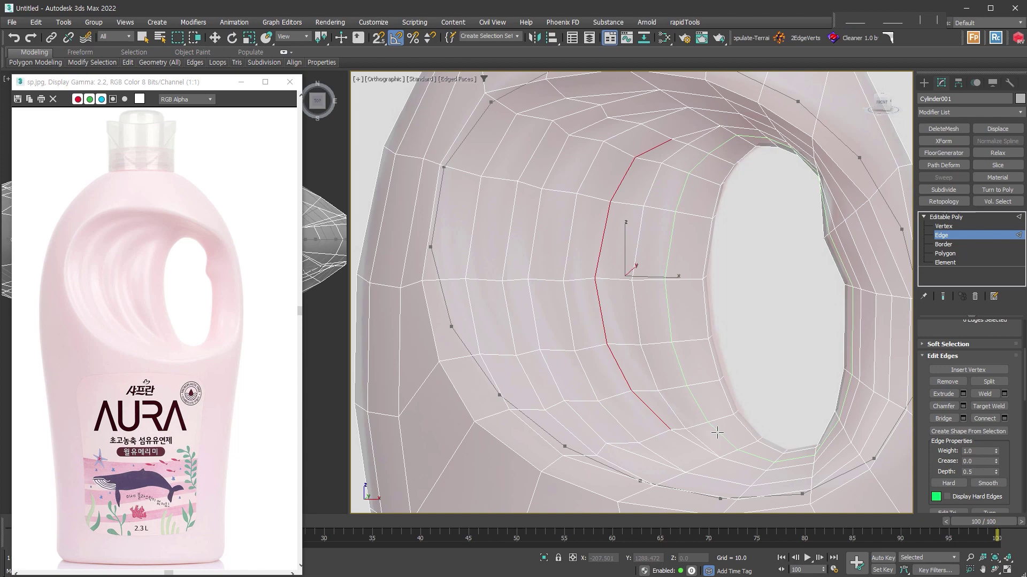
pyautogui.doubleClick(718, 433)
pyautogui.press('w')
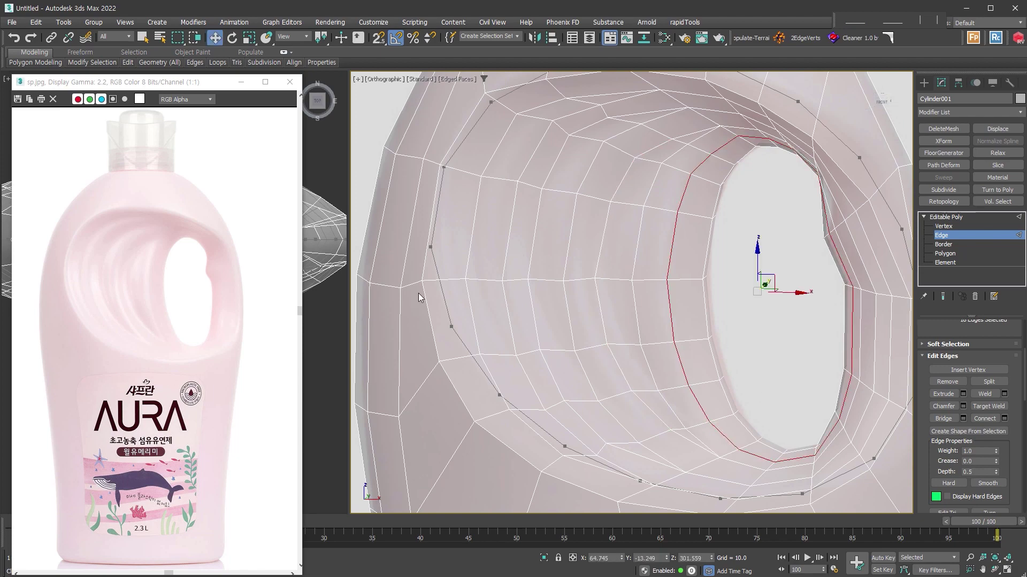
pyautogui.moveTo(773, 328)
pyautogui.keyDown('alt'); pyautogui.mouseDown(button='middle')
pyautogui.moveTo(714, 325)
pyautogui.moveTo(821, 344)
pyautogui.moveTo(733, 362)
pyautogui.mouseUp(button='middle'); pyautogui.keyUp('alt')
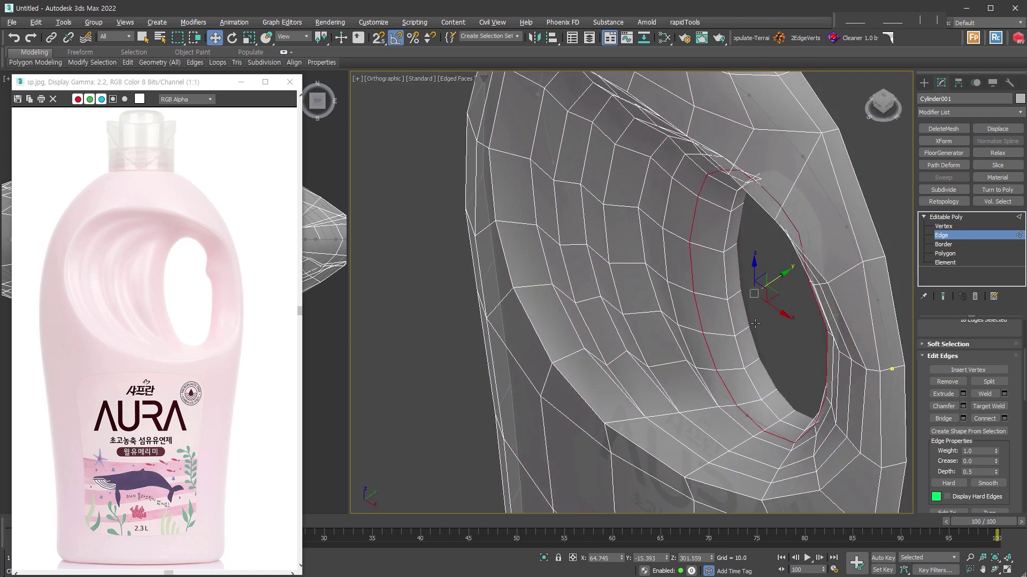
pyautogui.hotkey('shift', 'z')
pyautogui.hotkey('shift', 'z')
pyautogui.hotkey('shift', 'z')
pyautogui.click(775, 363)
pyautogui.hotkey('shift', 'z')
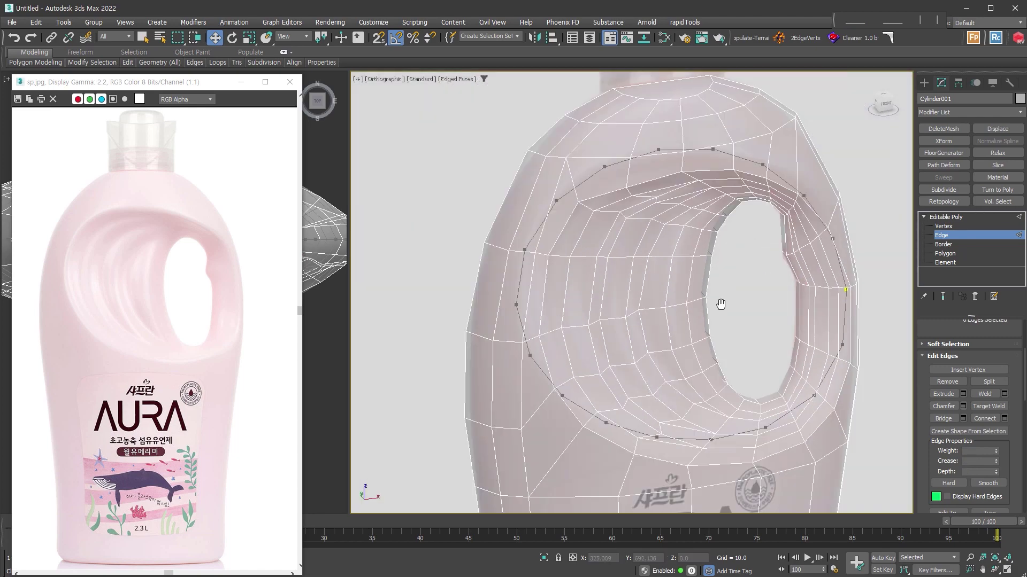
pyautogui.moveTo(771, 354)
pyautogui.keyDown('alt'); pyautogui.mouseDown(button='middle')
pyautogui.moveTo(729, 332)
pyautogui.moveTo(435, 368)
pyautogui.mouseUp(button='middle'); pyautogui.keyUp('alt')
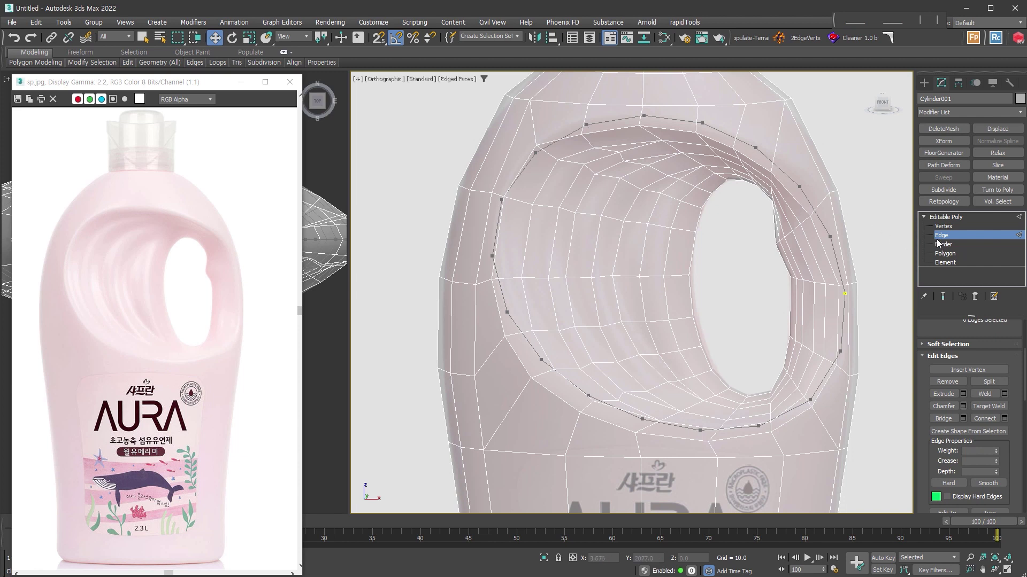
# - Chamfer the hole's outer rim loop with 1 segment at about 4.786, then exit Edge level
pyautogui.doubleClick(679, 131)
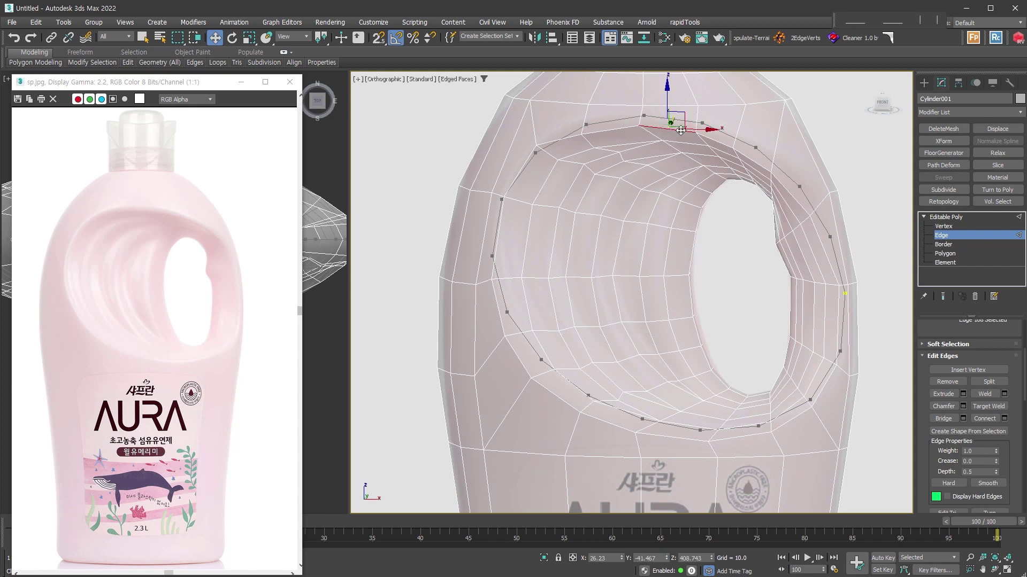
pyautogui.rightClick(575, 137)
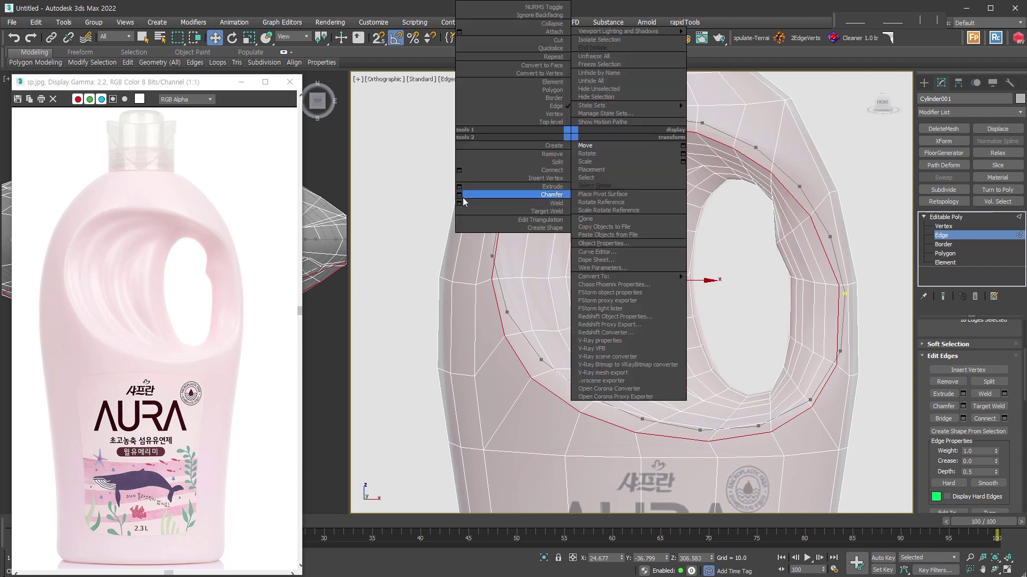
pyautogui.click(457, 193)
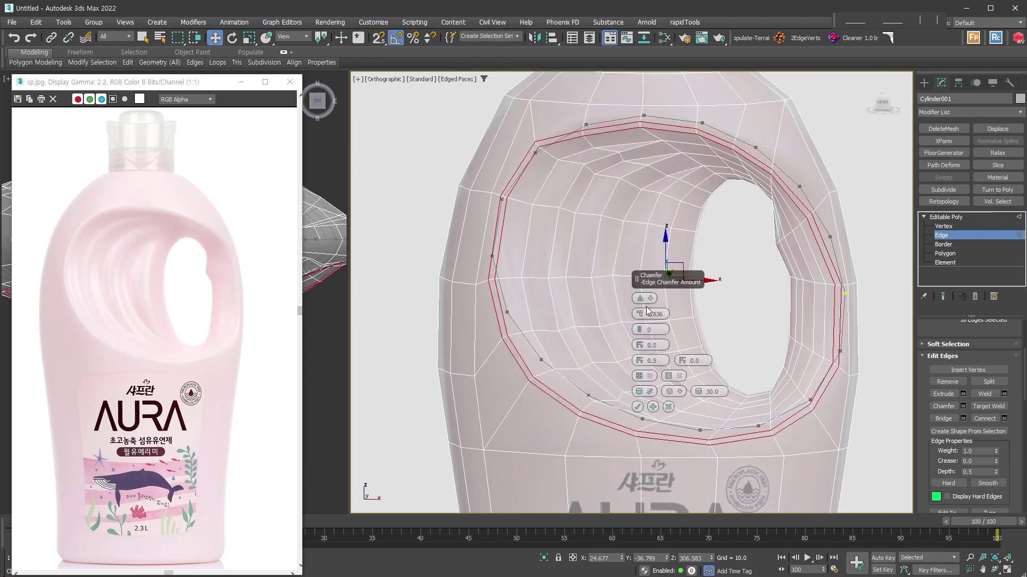
pyautogui.click(640, 329)
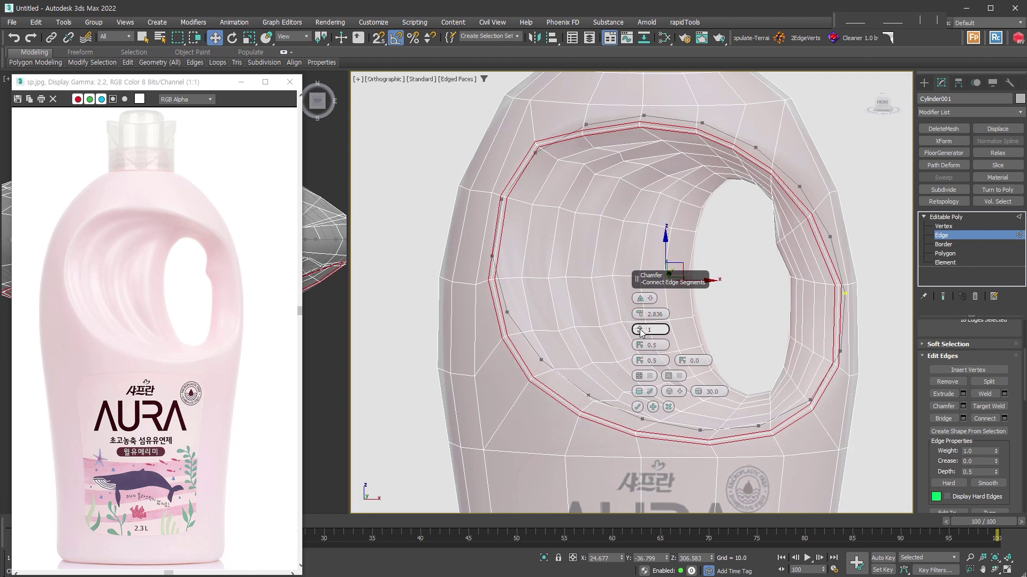
pyautogui.moveTo(640, 314); pyautogui.dragTo(642, 309)
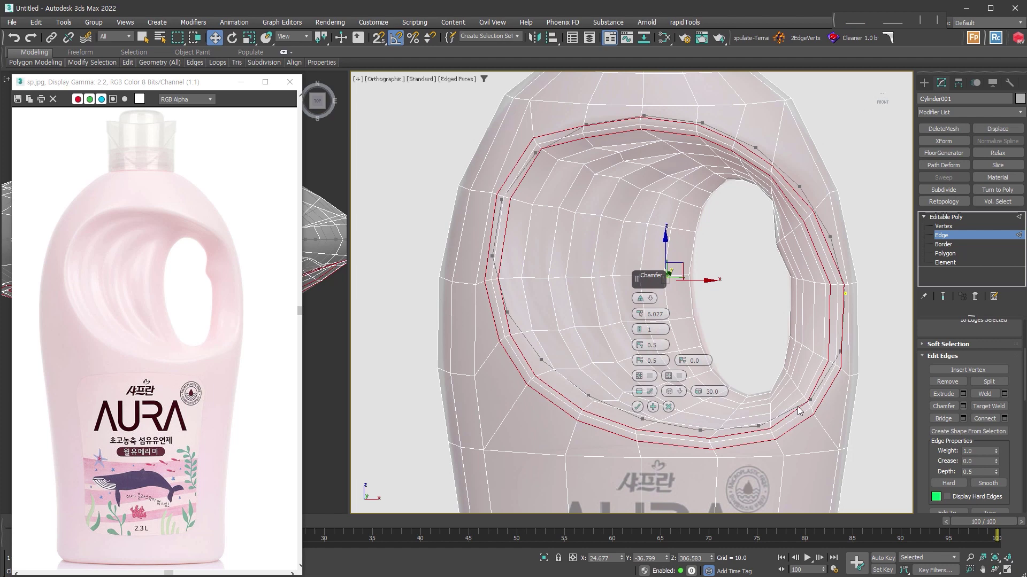
pyautogui.scroll(4, 840, 296)
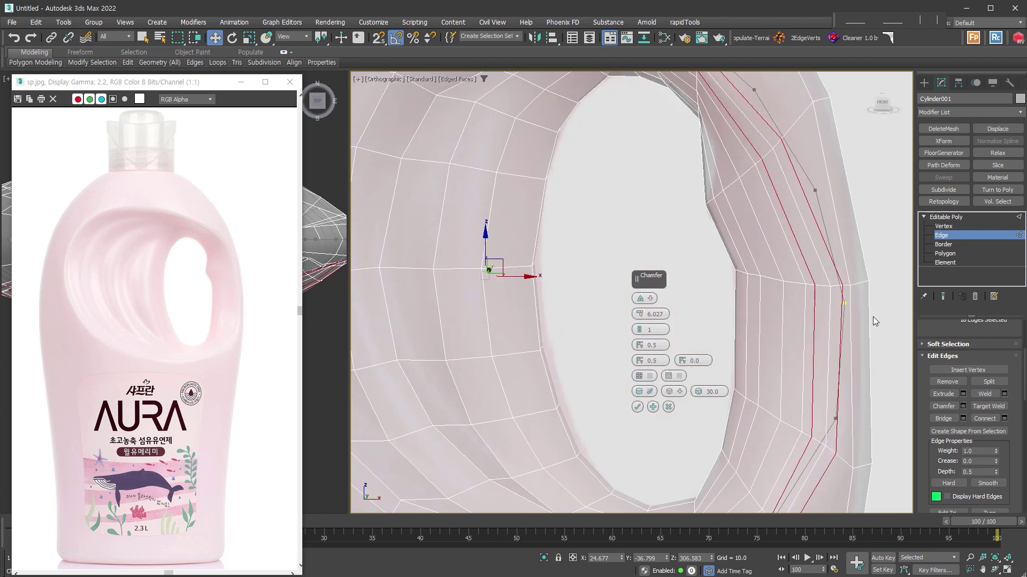
pyautogui.moveTo(640, 315); pyautogui.dragTo(640, 322)
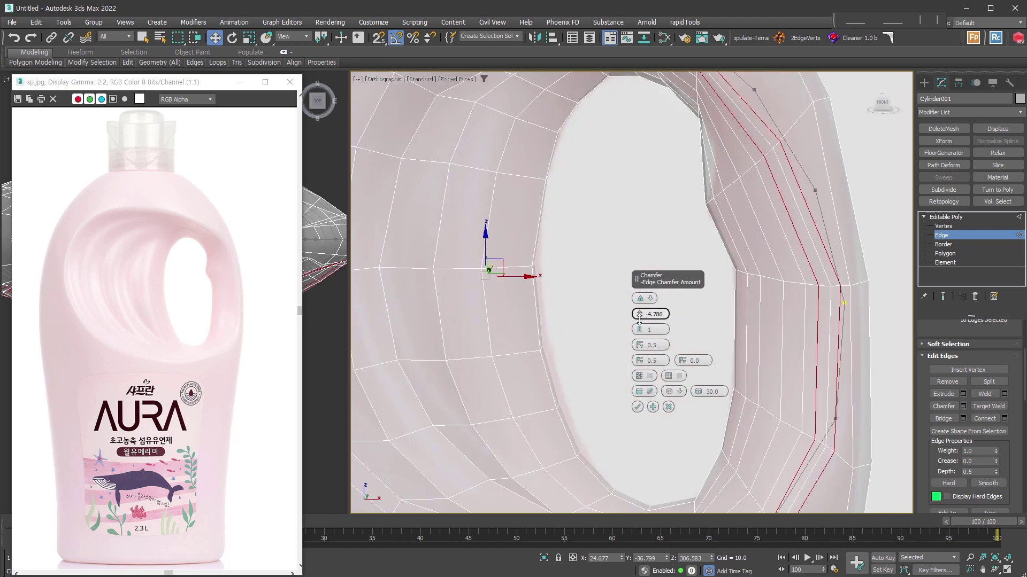
pyautogui.click(636, 407)
pyautogui.scroll(-5, 683, 259)
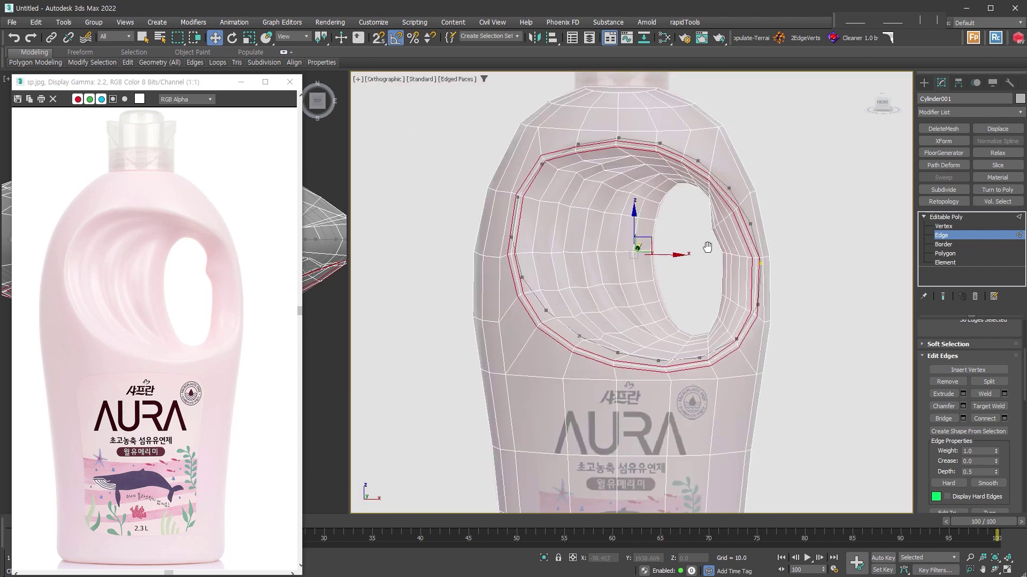
pyautogui.click(970, 236)
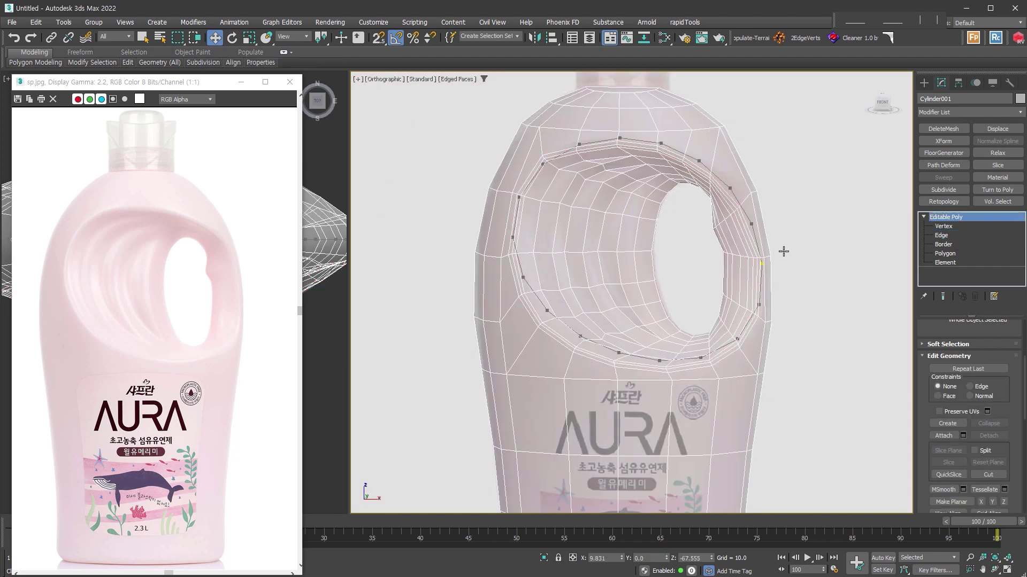
# - Apply a 2-iteration TurboSmooth to the bottle and turn off Edged Faces to view smooth shading
pyautogui.hotkey('ctrl', 't')
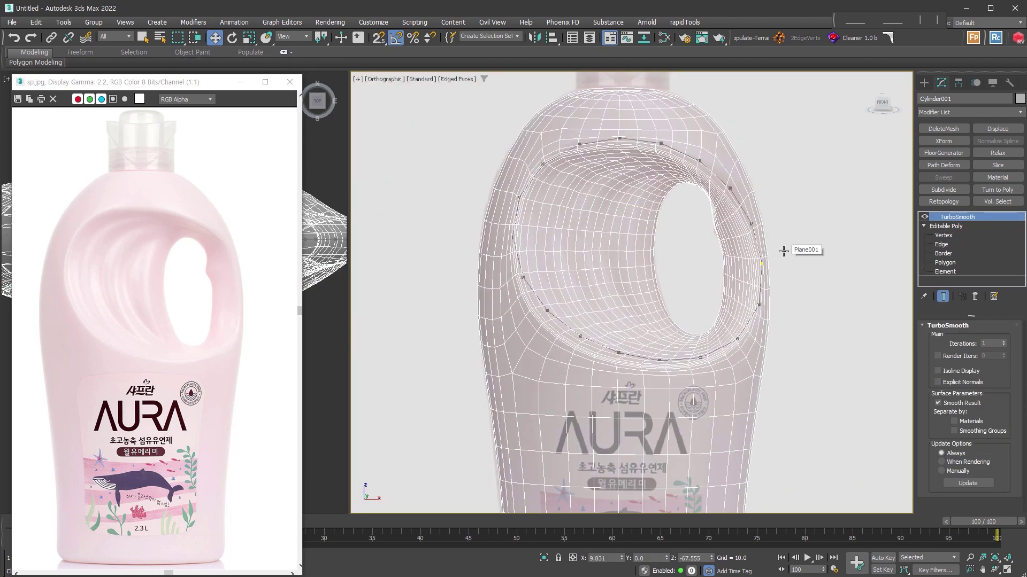
pyautogui.click(1003, 341)
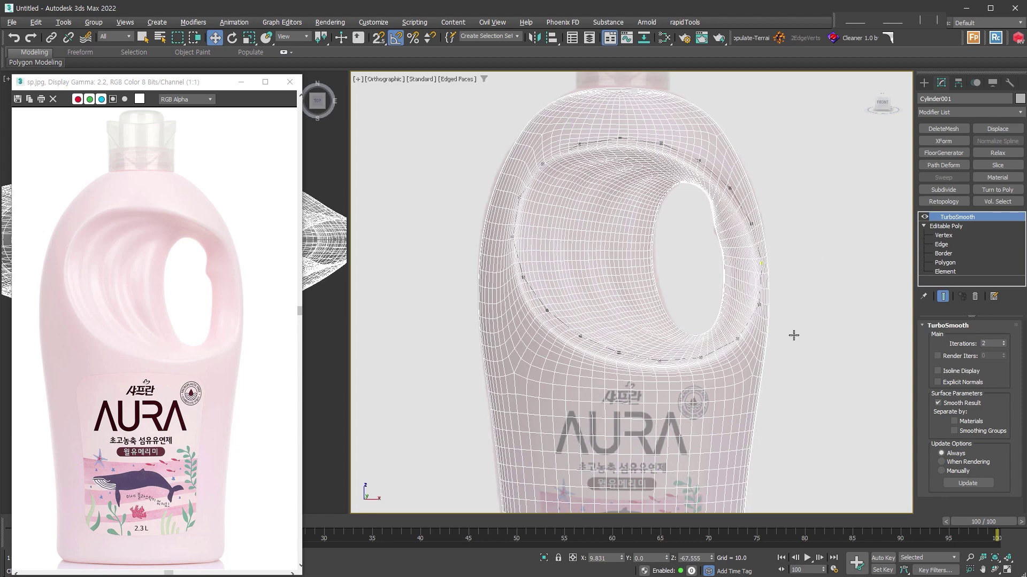
pyautogui.keyDown('alt'); pyautogui.moveTo(793, 335); pyautogui.dragTo(717, 374, button='middle'); pyautogui.keyUp('alt')
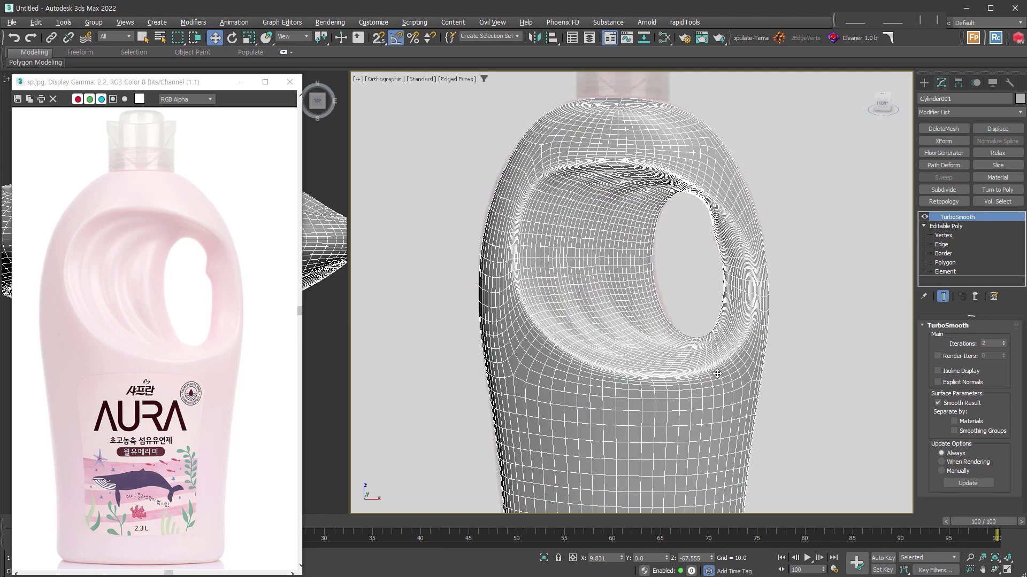
pyautogui.press('F4')
pyautogui.moveTo(717, 374)
pyautogui.keyDown('alt'); pyautogui.mouseDown(button='middle')
pyautogui.moveTo(757, 246)
pyautogui.moveTo(720, 232)
pyautogui.mouseUp(button='middle'); pyautogui.keyUp('alt')
# - Drop to the Editable Poly vertex level with Show End Result enabled
pyautogui.click(944, 235)
pyautogui.click(943, 297)
pyautogui.scroll(5, 722, 225)
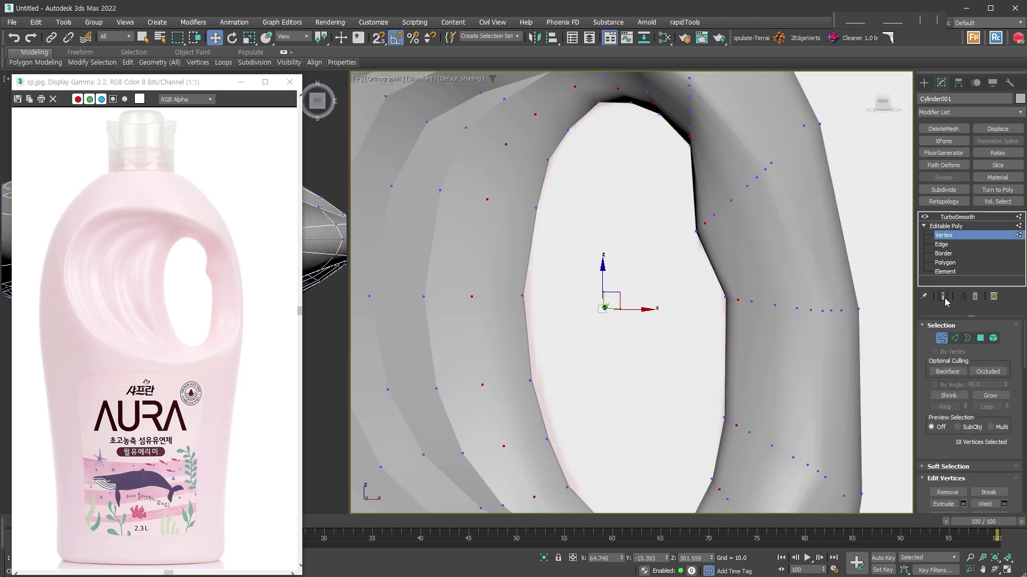
pyautogui.click(943, 296)
# - Pull a few vertices on the handle hole's right rim leftward to refine its curve
pyautogui.moveTo(680, 253)
pyautogui.mouseDown()
pyautogui.moveTo(710, 223)
pyautogui.moveTo(669, 229)
pyautogui.mouseUp()
pyautogui.moveTo(738, 300); pyautogui.dragTo(738, 293)
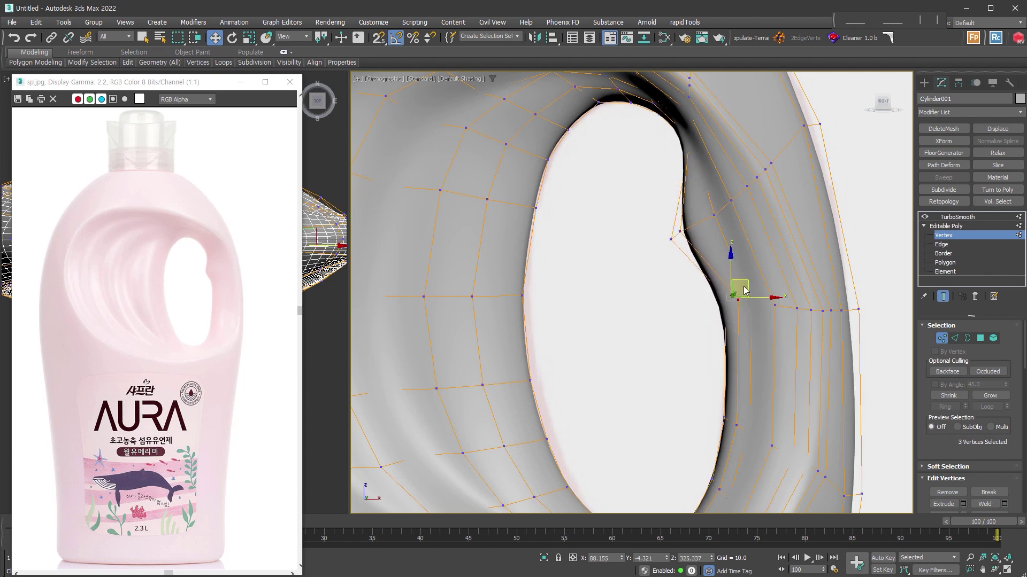
pyautogui.moveTo(656, 251); pyautogui.dragTo(687, 221)
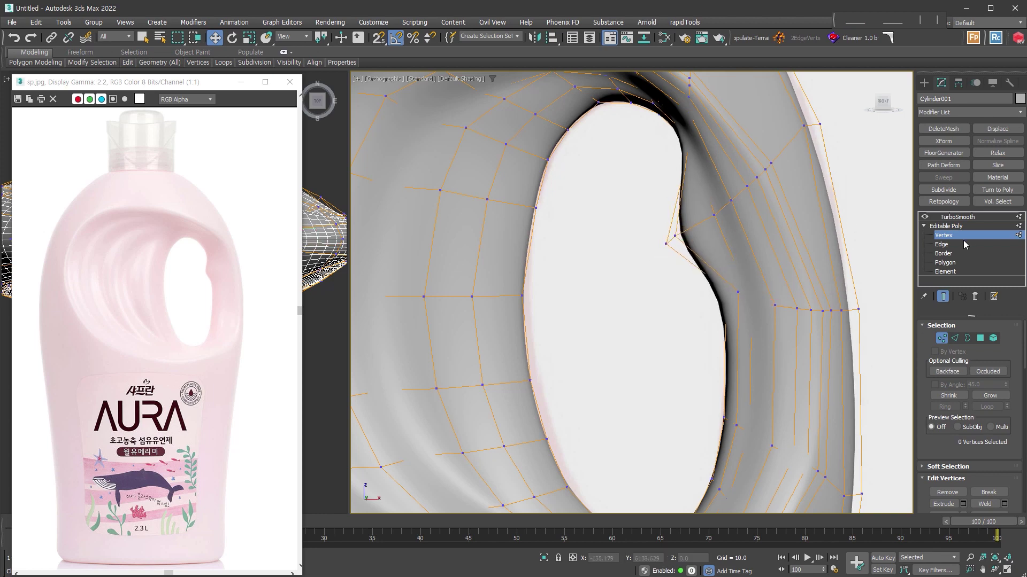
pyautogui.click(957, 217)
pyautogui.scroll(-5, 695, 286)
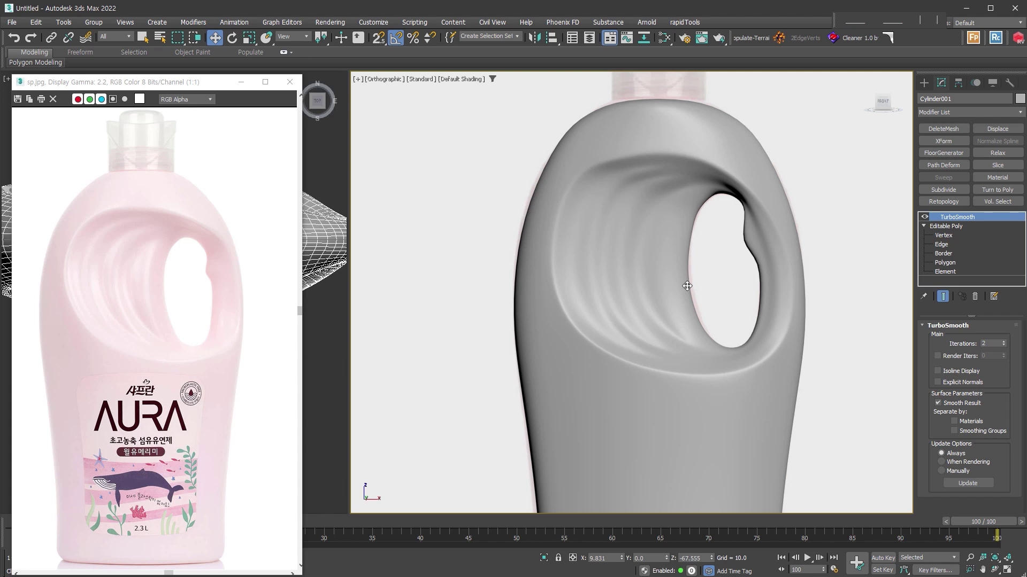
# - Delete the TurboSmooth modifier from the bottle and show edged faces
pyautogui.scroll(-4, 687, 286)
pyautogui.moveTo(687, 286)
pyautogui.keyDown('alt'); pyautogui.mouseDown(button='middle')
pyautogui.moveTo(613, 310)
pyautogui.moveTo(795, 285)
pyautogui.mouseUp(button='middle'); pyautogui.keyUp('alt')
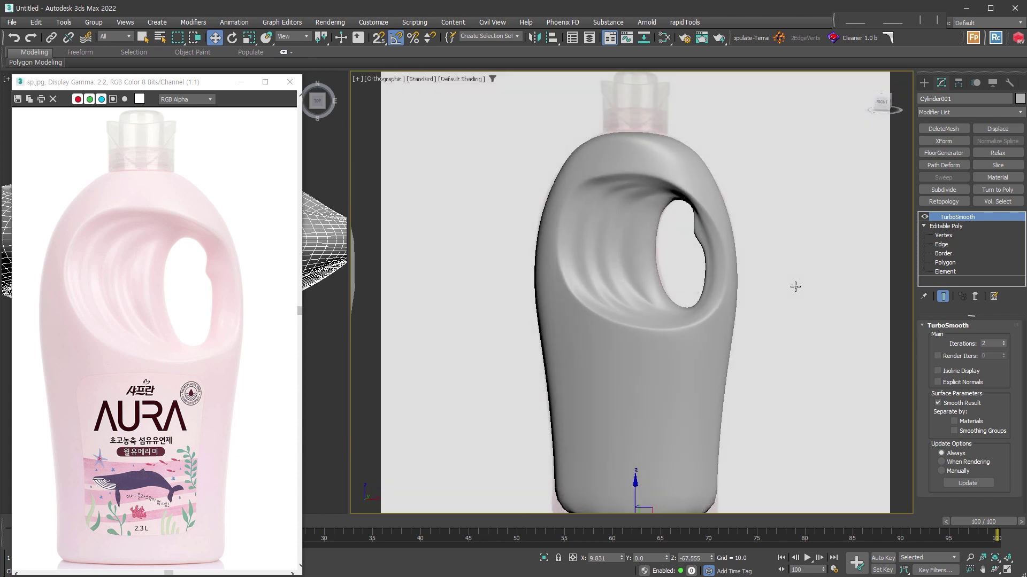
pyautogui.click(974, 297)
pyautogui.keyDown('alt'); pyautogui.moveTo(653, 320); pyautogui.dragTo(702, 324, button='middle'); pyautogui.keyUp('alt')
pyautogui.press('F4')
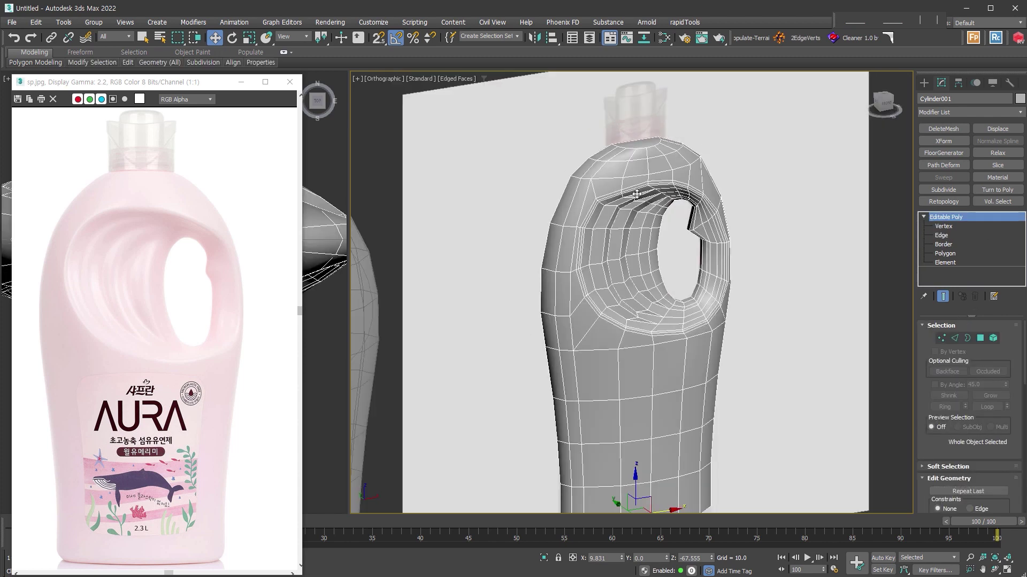
# - Try a Y-axis Symmetry modifier on the bottle, inspect it, then delete it
pyautogui.hotkey('alt', 's')
pyautogui.click(961, 373)
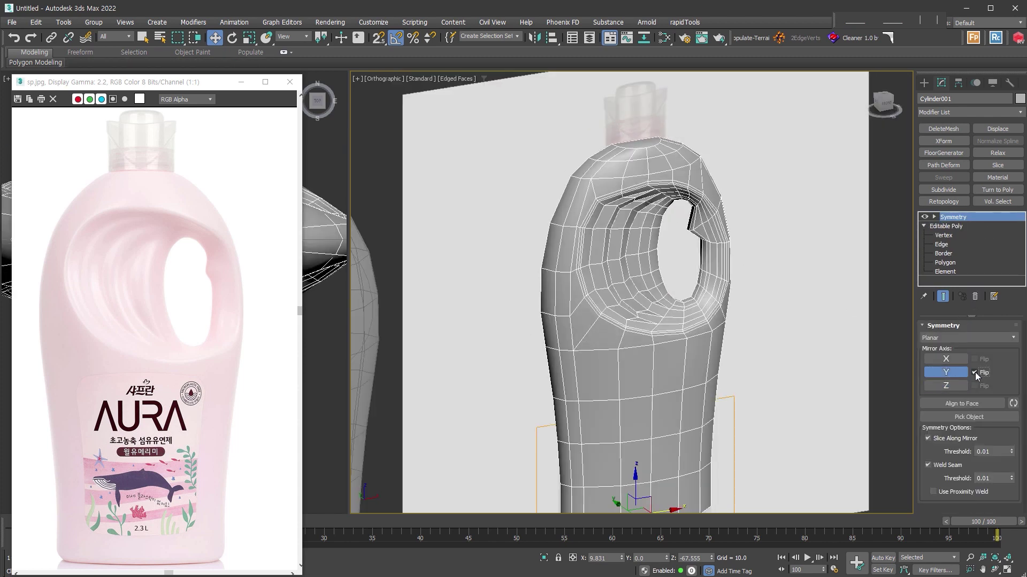
pyautogui.moveTo(698, 263)
pyautogui.keyDown('alt'); pyautogui.mouseDown(button='middle')
pyautogui.moveTo(866, 270)
pyautogui.moveTo(688, 287)
pyautogui.moveTo(707, 286)
pyautogui.mouseUp(button='middle'); pyautogui.keyUp('alt')
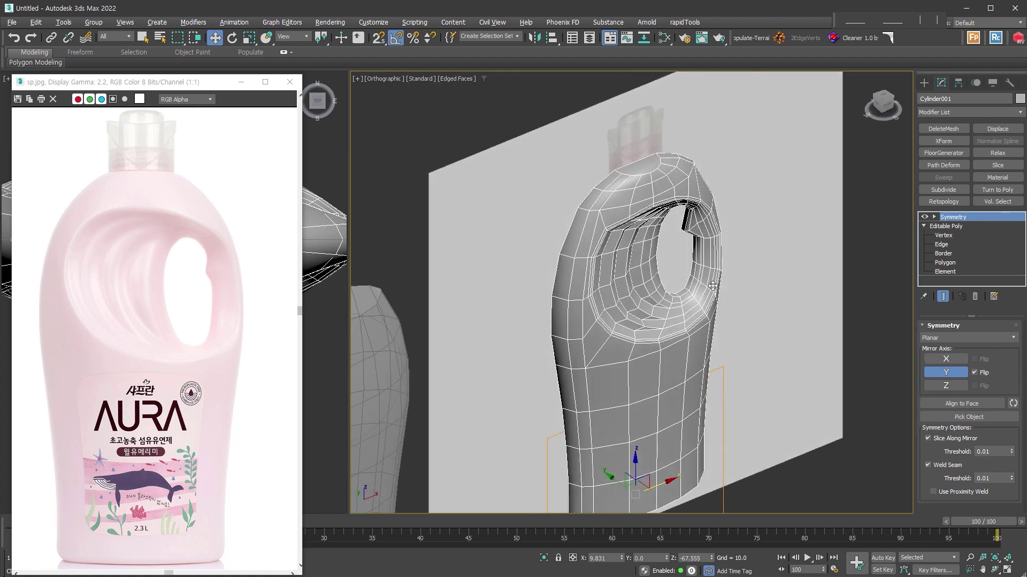
pyautogui.press('Delete')
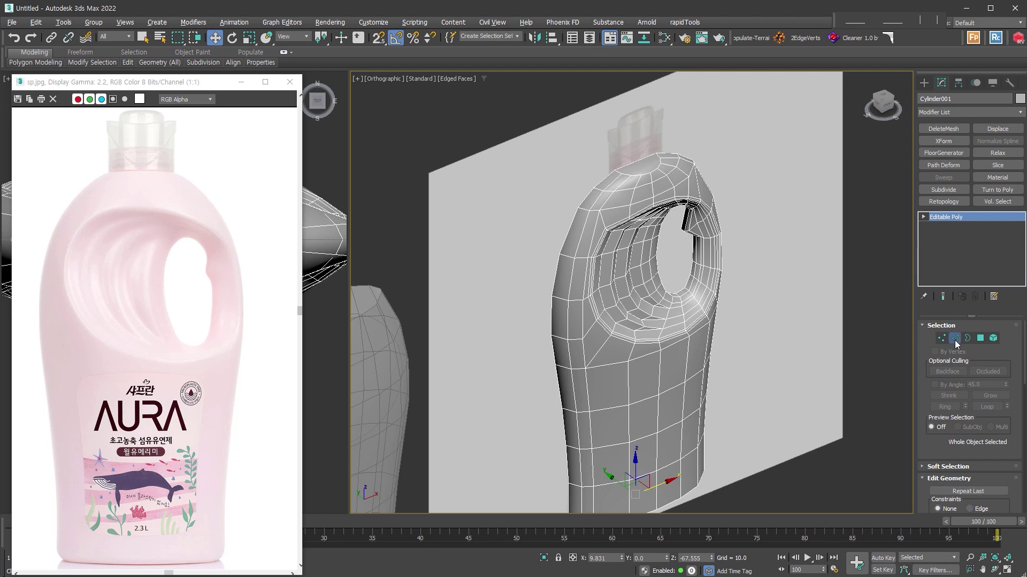
# - Enter Edge mode, zoomed into the handle hole in wireframe display
pyautogui.click(955, 338)
pyautogui.scroll(5, 716, 289)
pyautogui.scroll(3, 694, 271)
pyautogui.press('F3')
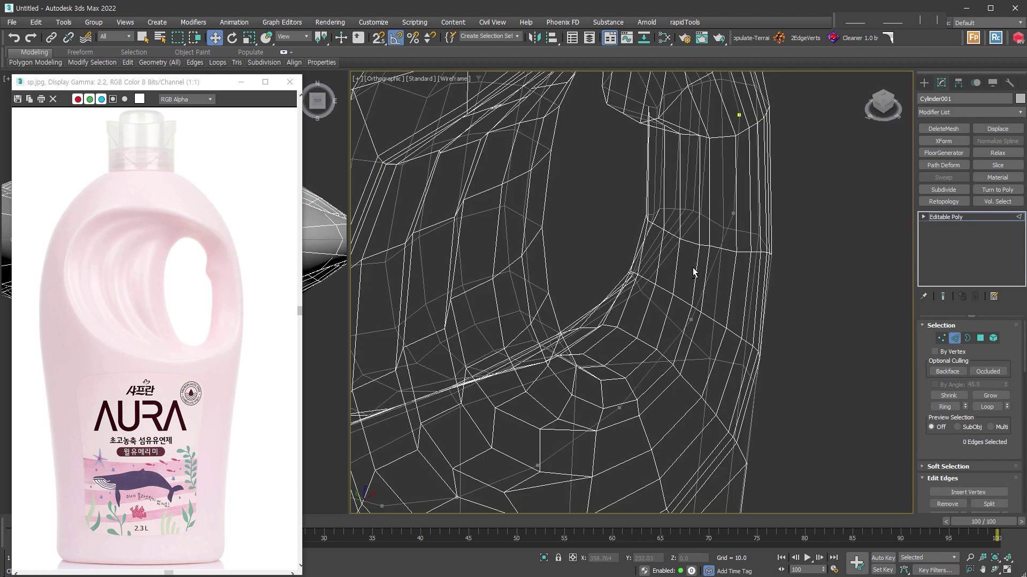
# - Select the edge loop on the handle hole's inner wall and remove it
pyautogui.click(661, 240)
pyautogui.keyDown('alt'); pyautogui.moveTo(663, 239); pyautogui.dragTo(675, 177, button='middle'); pyautogui.keyUp('alt')
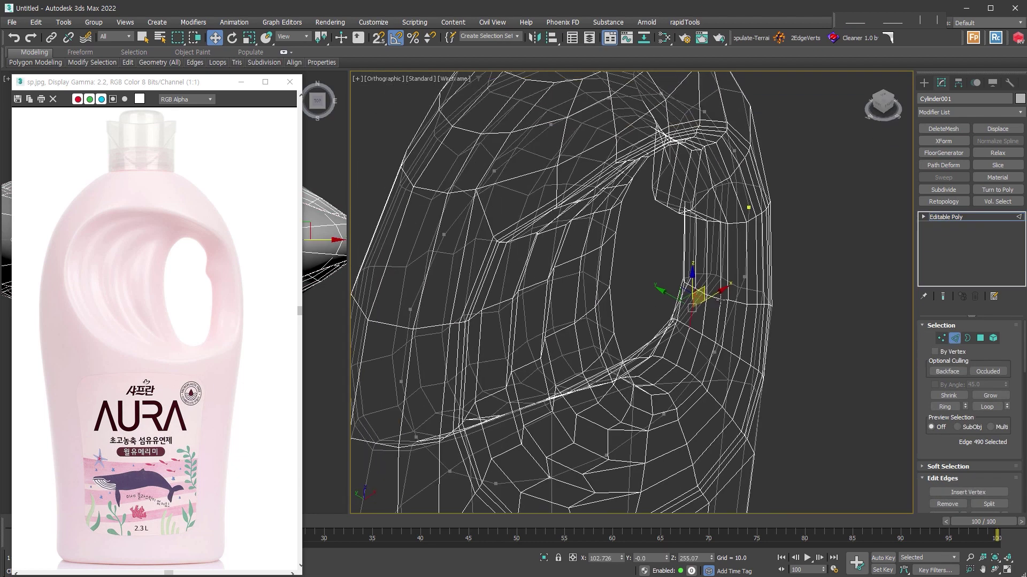
pyautogui.click(672, 172)
pyautogui.doubleClick(672, 172)
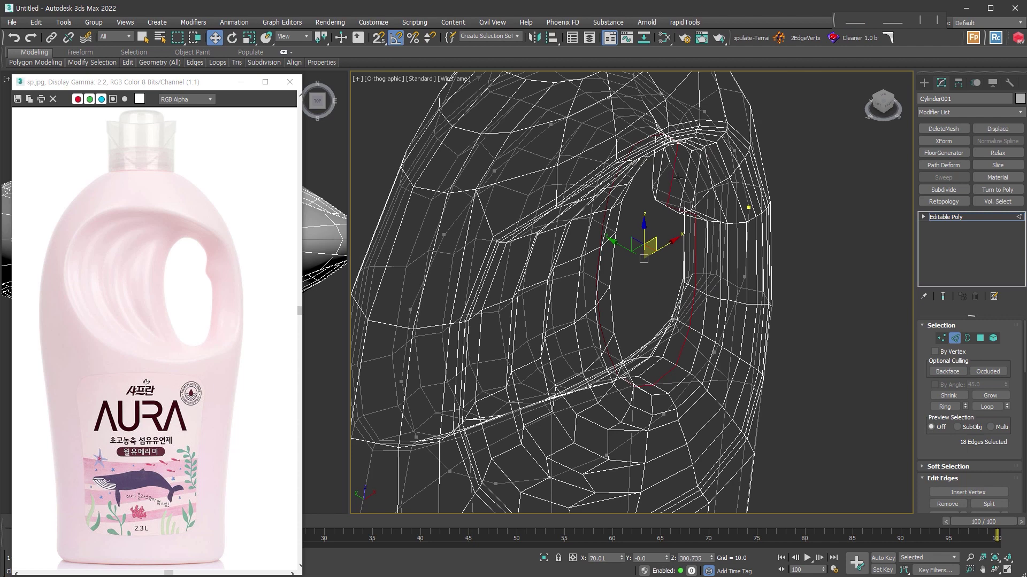
pyautogui.scroll(-3, 950, 406)
pyautogui.click(955, 417)
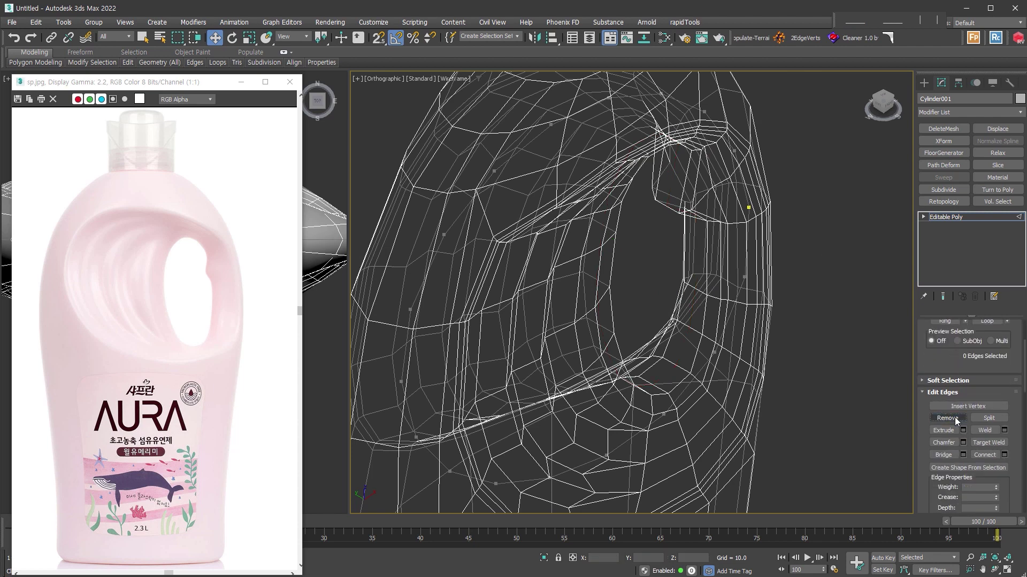
# - Select an edge ring around the hole and scale it to 70% along Y
pyautogui.click(693, 330)
pyautogui.keyDown('alt'); pyautogui.moveTo(696, 352); pyautogui.dragTo(693, 318, button='middle'); pyautogui.keyUp('alt')
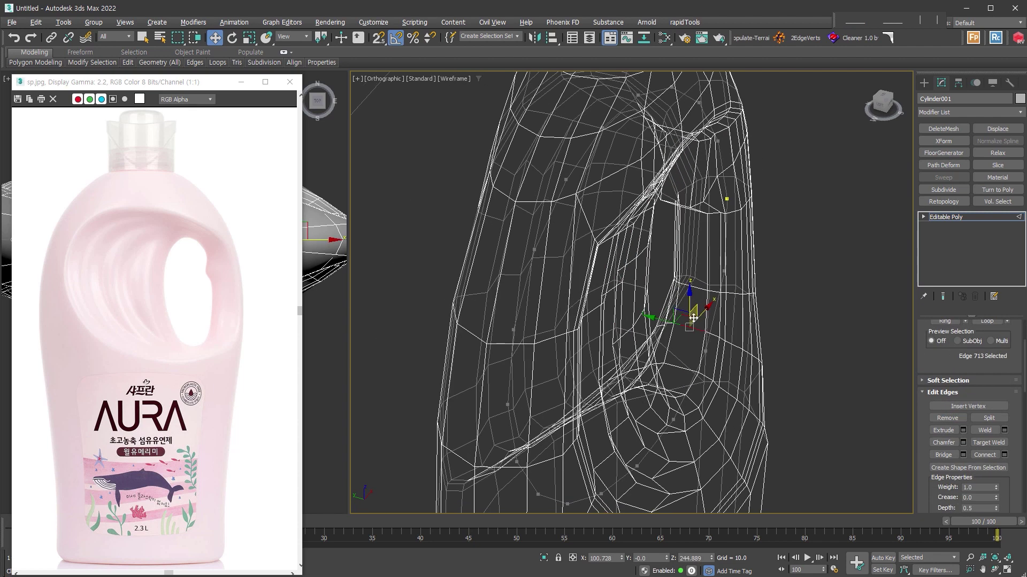
pyautogui.moveTo(926, 364); pyautogui.dragTo(927, 450)
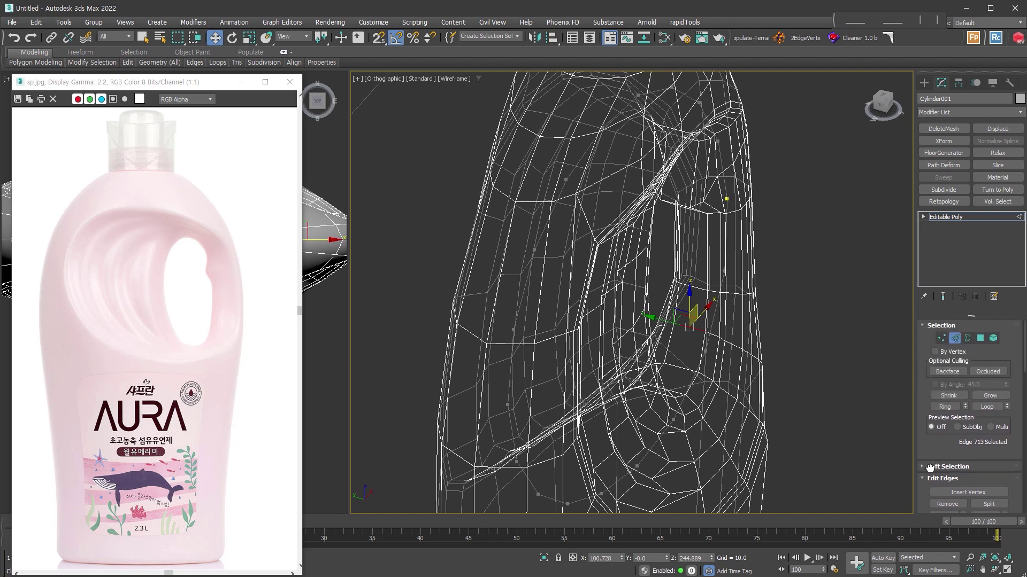
pyautogui.click(952, 406)
pyautogui.rightClick(687, 342)
pyautogui.click(720, 355)
pyautogui.moveTo(727, 381); pyautogui.dragTo(713, 377)
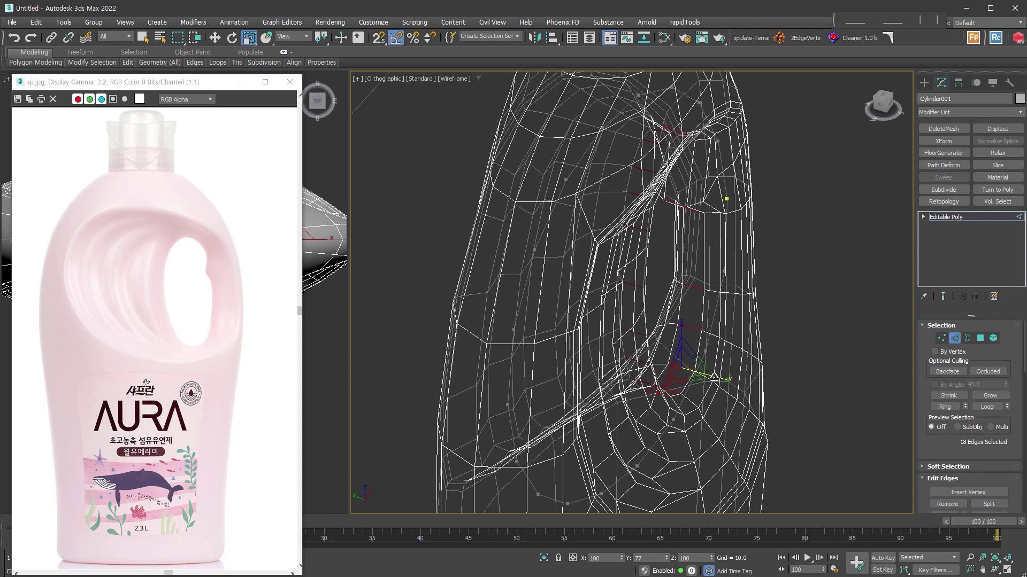
# - Inspect the squeezed ring from side angles, toggling between Move and Scale
pyautogui.keyDown('alt'); pyautogui.moveTo(688, 367); pyautogui.dragTo(685, 225, button='middle'); pyautogui.keyUp('alt')
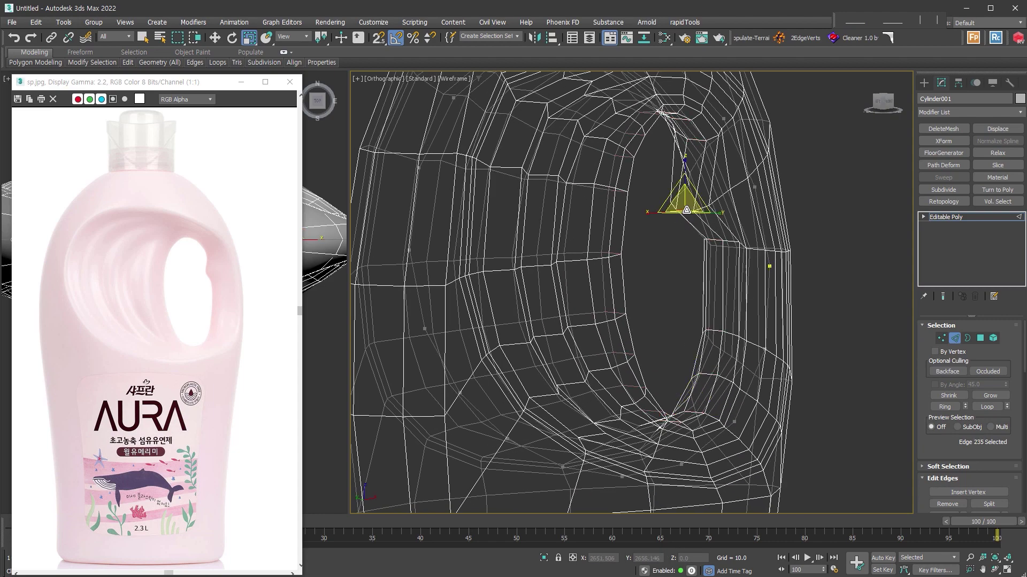
pyautogui.keyDown('alt'); pyautogui.moveTo(686, 210); pyautogui.dragTo(723, 277, button='middle'); pyautogui.keyUp('alt')
pyautogui.rightClick(699, 205)
pyautogui.click(712, 212)
pyautogui.rightClick(698, 224)
pyautogui.click(707, 229)
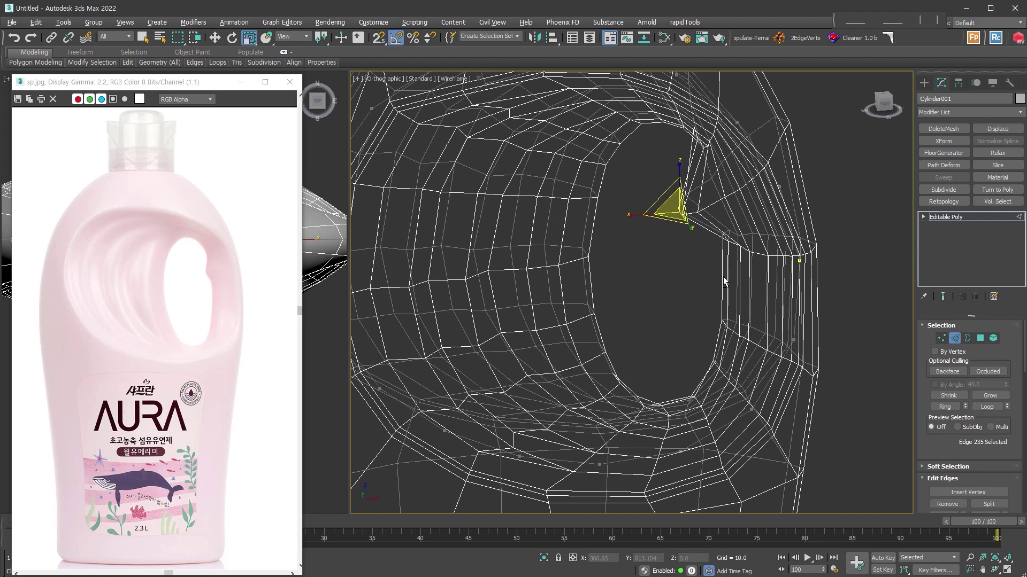
# - Exit Edge mode and orbit around the whole bottle
pyautogui.click(955, 337)
pyautogui.scroll(-3, 732, 292)
pyautogui.scroll(-2, 715, 287)
pyautogui.scroll(-2, 706, 278)
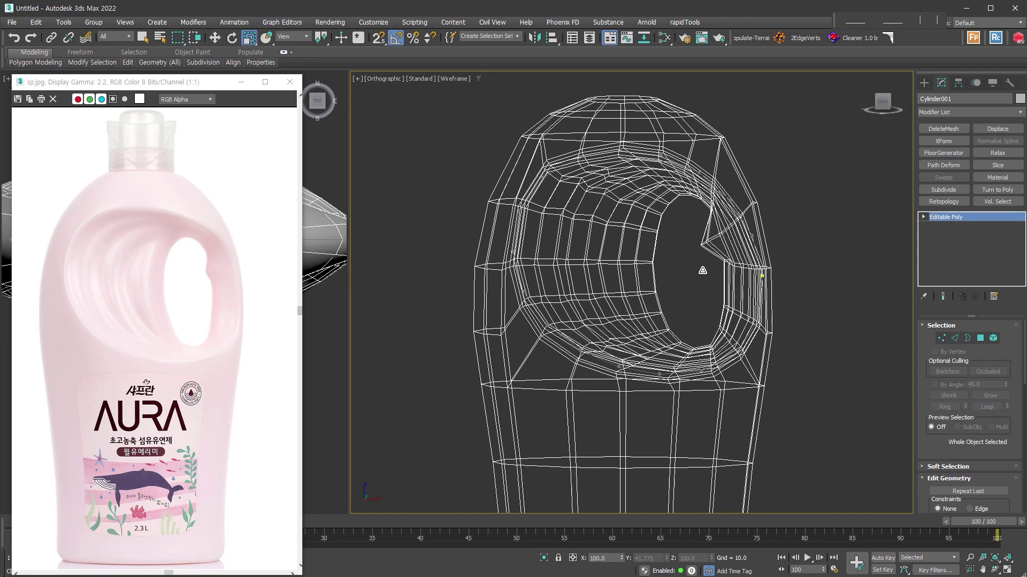
pyautogui.moveTo(705, 271)
pyautogui.keyDown('alt'); pyautogui.mouseDown(button='middle')
pyautogui.moveTo(781, 255)
pyautogui.moveTo(709, 262)
pyautogui.moveTo(722, 264)
pyautogui.mouseUp(button='middle'); pyautogui.keyUp('alt')
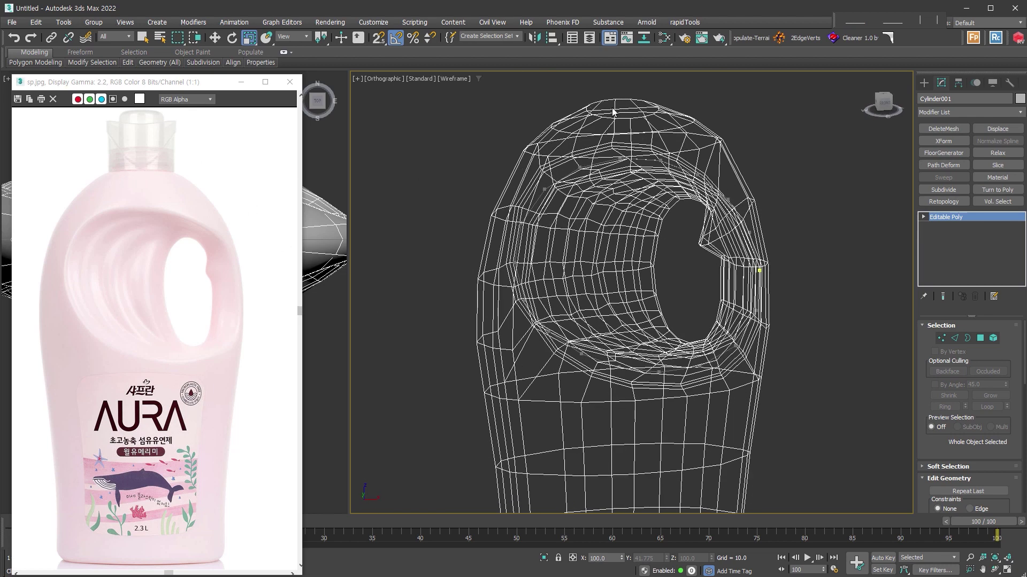
# - Shift-move the two top cap polygons upward to extrude a short neck
pyautogui.press('f')
pyautogui.scroll(5, 622, 181)
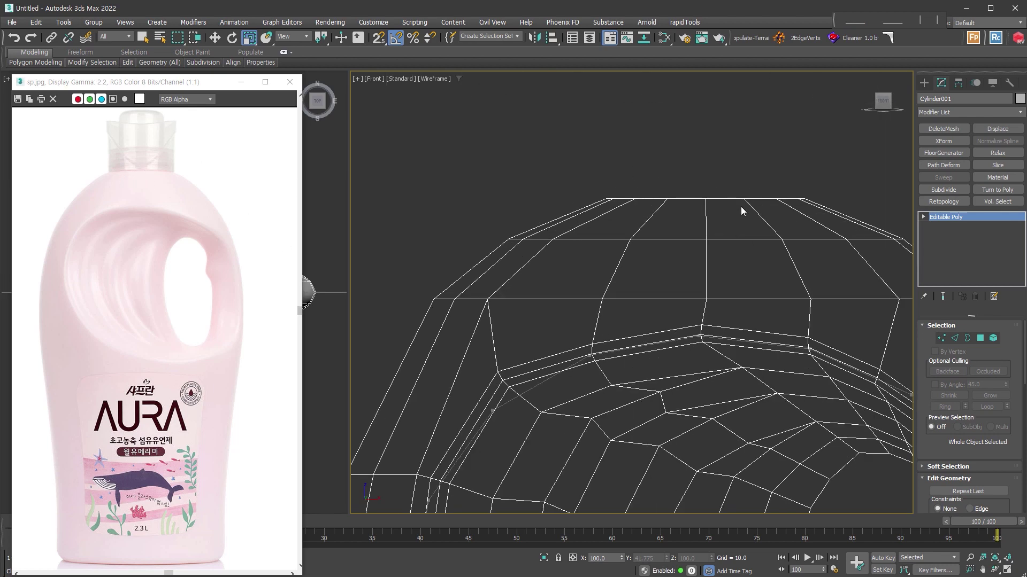
pyautogui.press('4')
pyautogui.moveTo(592, 133); pyautogui.dragTo(855, 210)
pyautogui.keyDown('alt'); pyautogui.moveTo(855, 210); pyautogui.dragTo(697, 217, button='middle'); pyautogui.keyUp('alt')
pyautogui.rightClick(697, 218)
pyautogui.press('Escape')
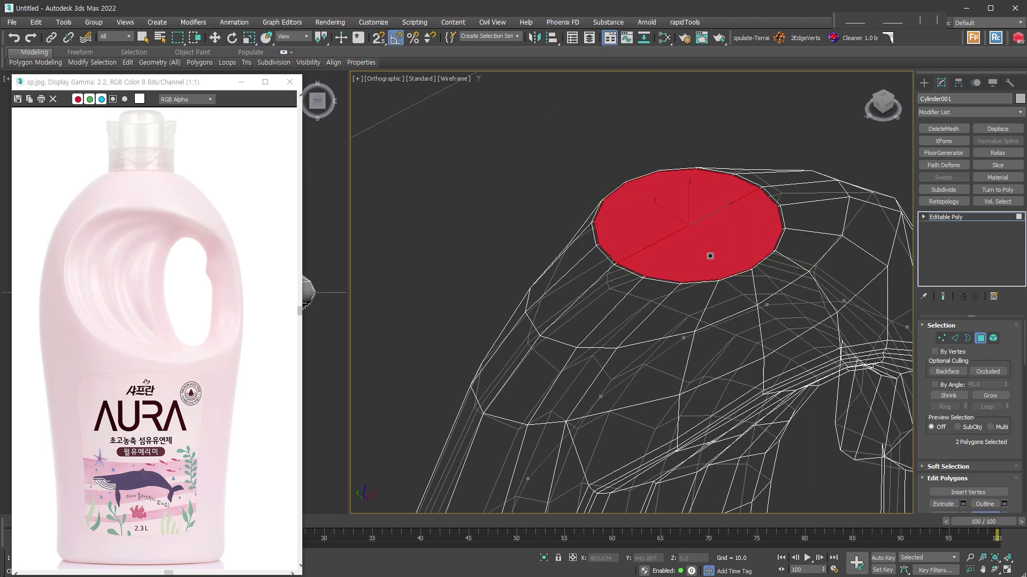
pyautogui.keyDown('alt'); pyautogui.moveTo(710, 257); pyautogui.dragTo(708, 222, button='middle'); pyautogui.keyUp('alt')
pyautogui.press('w')
pyautogui.keyDown('shift'); pyautogui.moveTo(685, 214); pyautogui.dragTo(667, 247); pyautogui.keyUp('shift')
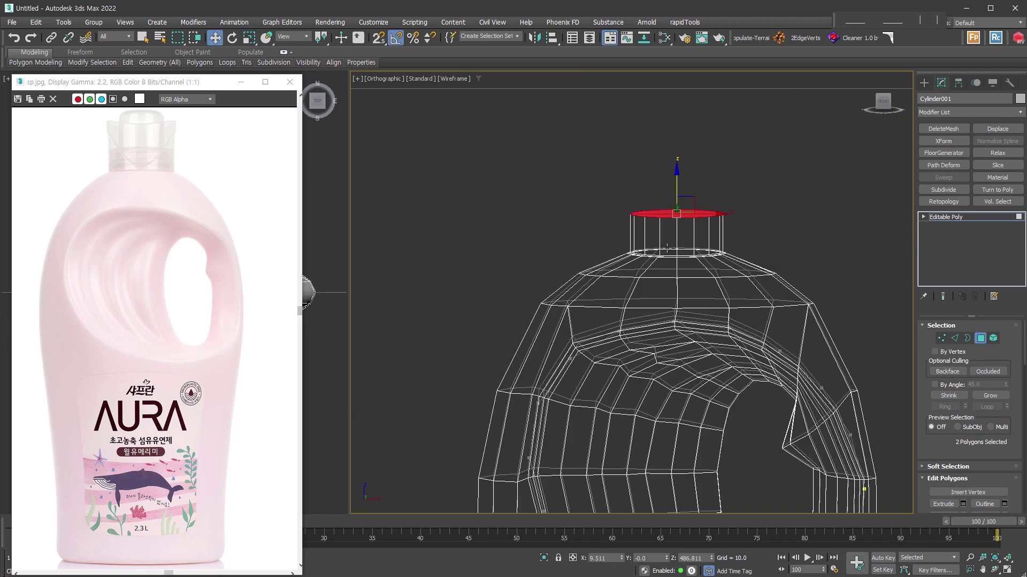
pyautogui.click(657, 214)
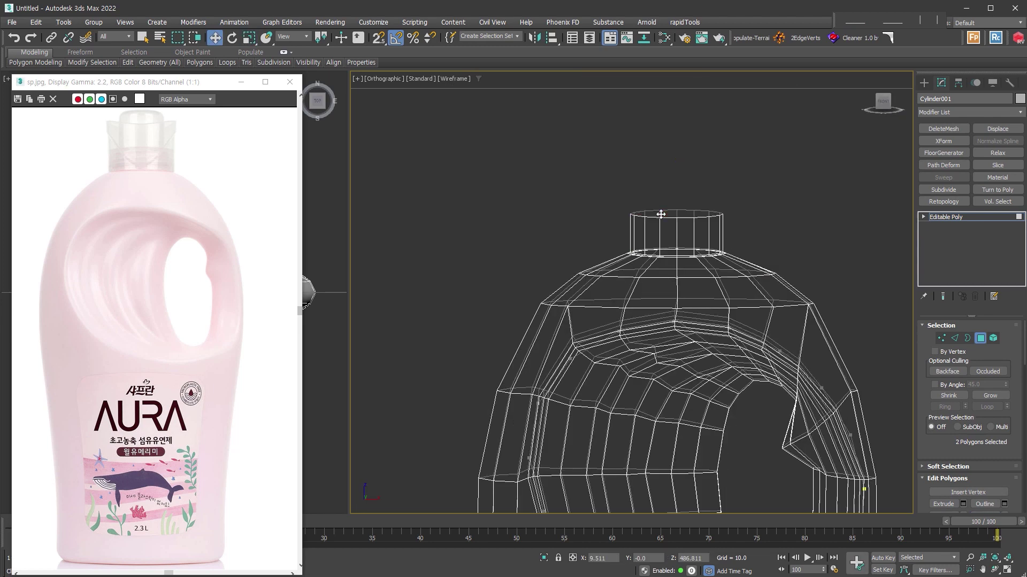
# - In Front view, insert an edge loop near the bottle's base
pyautogui.press('4')
pyautogui.press('z')
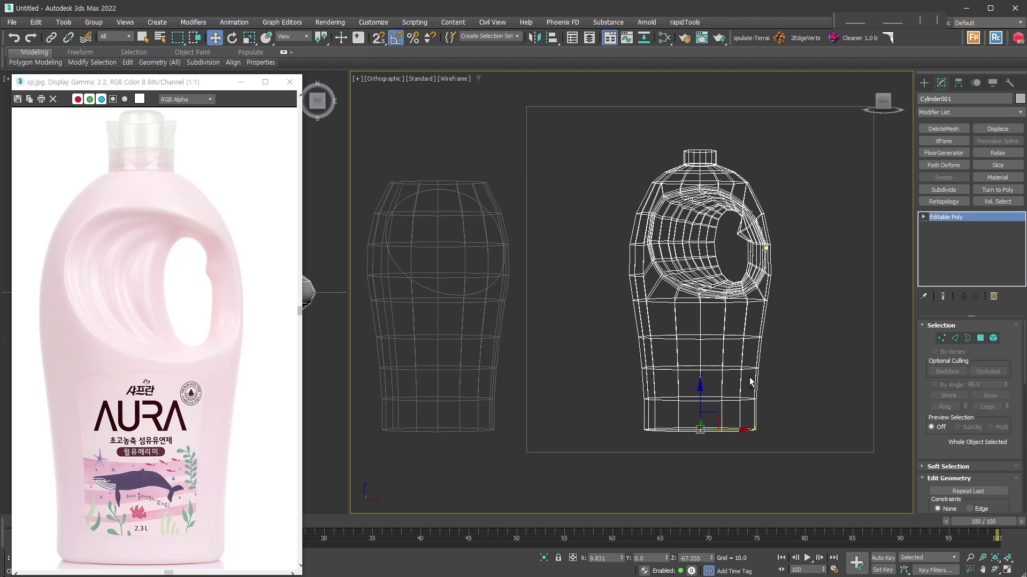
pyautogui.press('f')
pyautogui.press('F3')
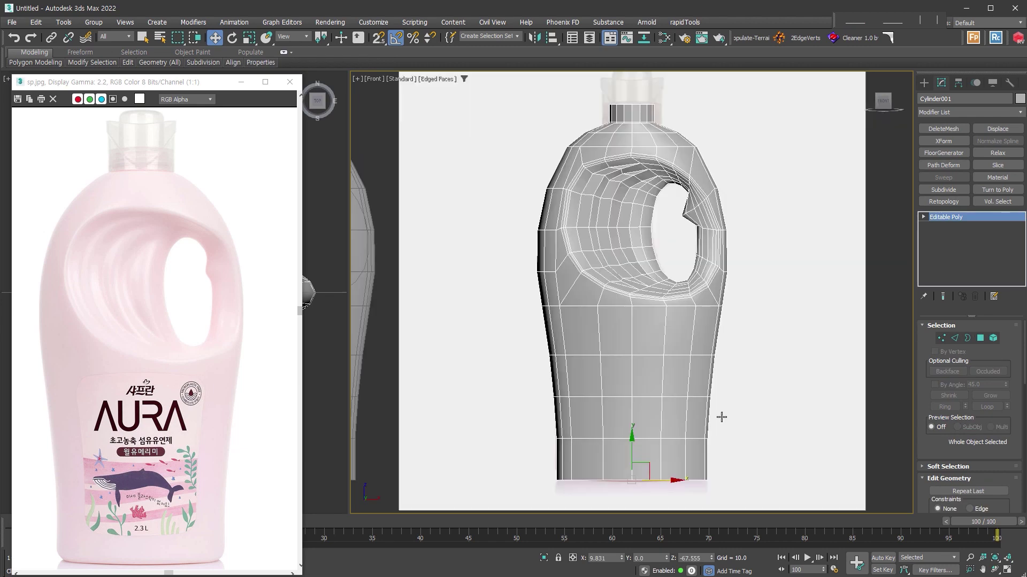
pyautogui.scroll(3, 719, 415)
pyautogui.scroll(-1, 647, 431)
pyautogui.scroll(3, 647, 431)
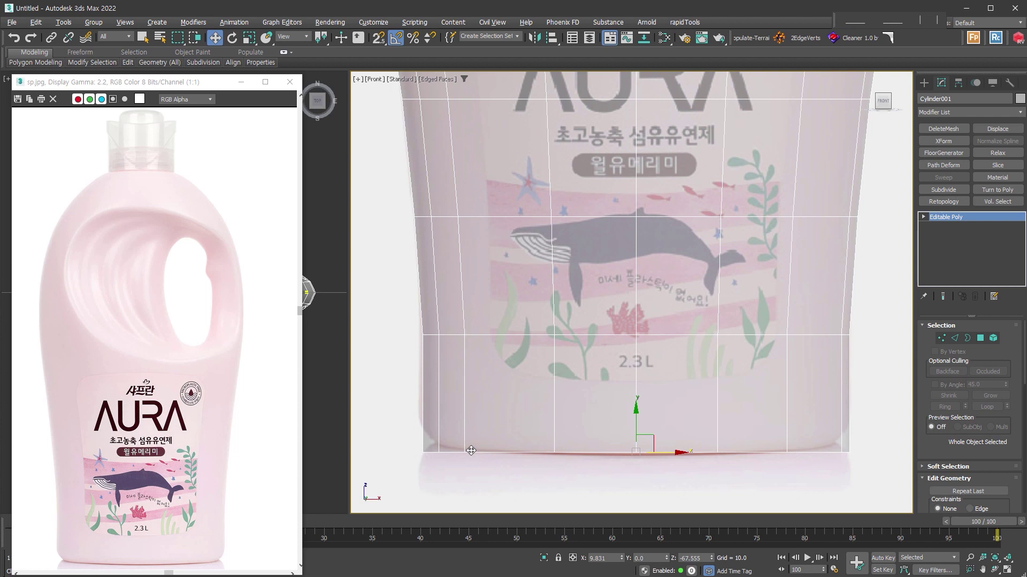
pyautogui.click(423, 426)
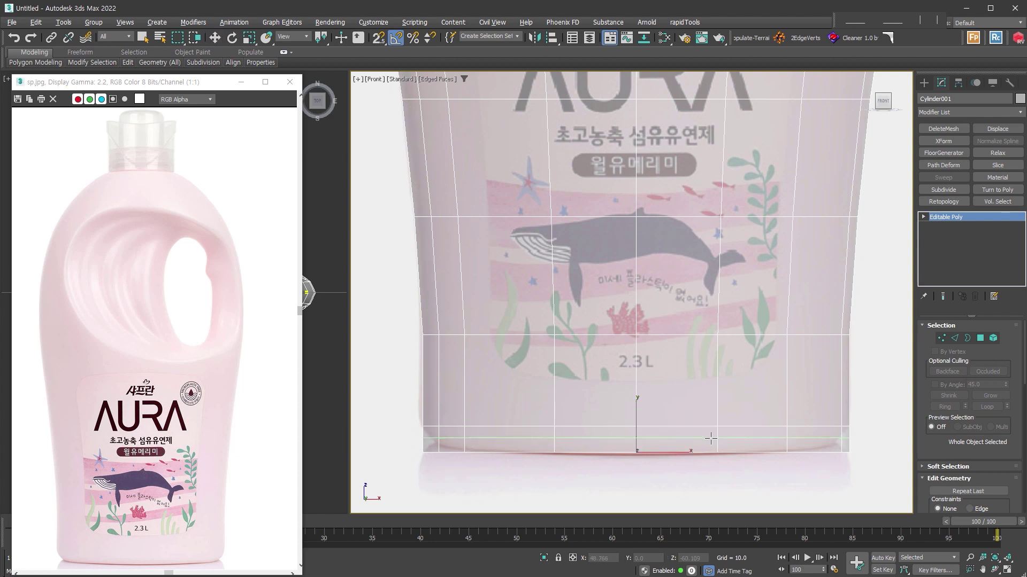
# - Inset the bottle's bottom polygons inward
pyautogui.click(980, 338)
pyautogui.keyDown('alt'); pyautogui.moveTo(439, 428); pyautogui.dragTo(434, 428, button='middle'); pyautogui.keyUp('alt')
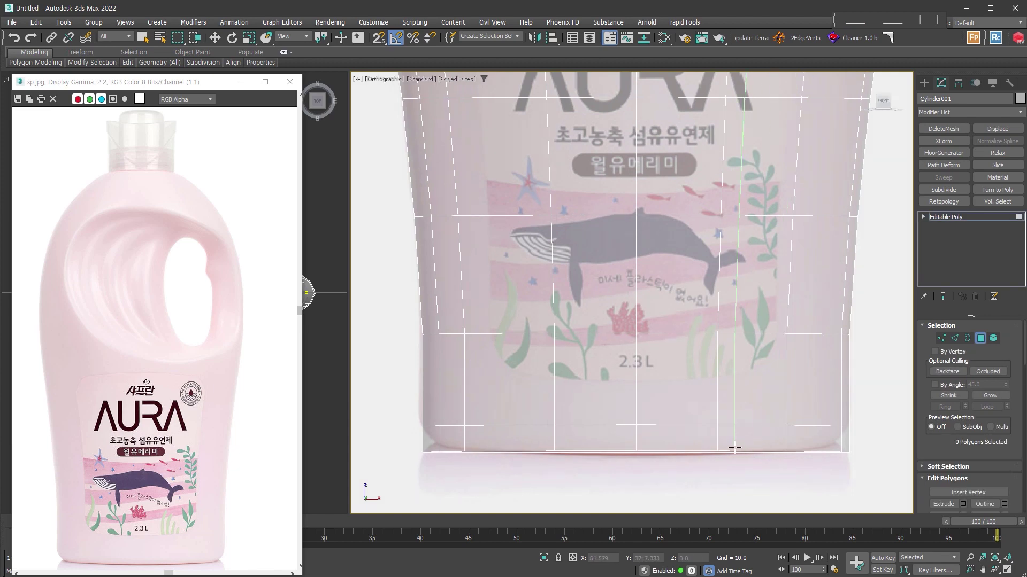
pyautogui.press('w')
pyautogui.moveTo(393, 438); pyautogui.dragTo(925, 489)
pyautogui.keyDown('alt'); pyautogui.moveTo(775, 470); pyautogui.dragTo(746, 403, button='middle'); pyautogui.keyUp('alt')
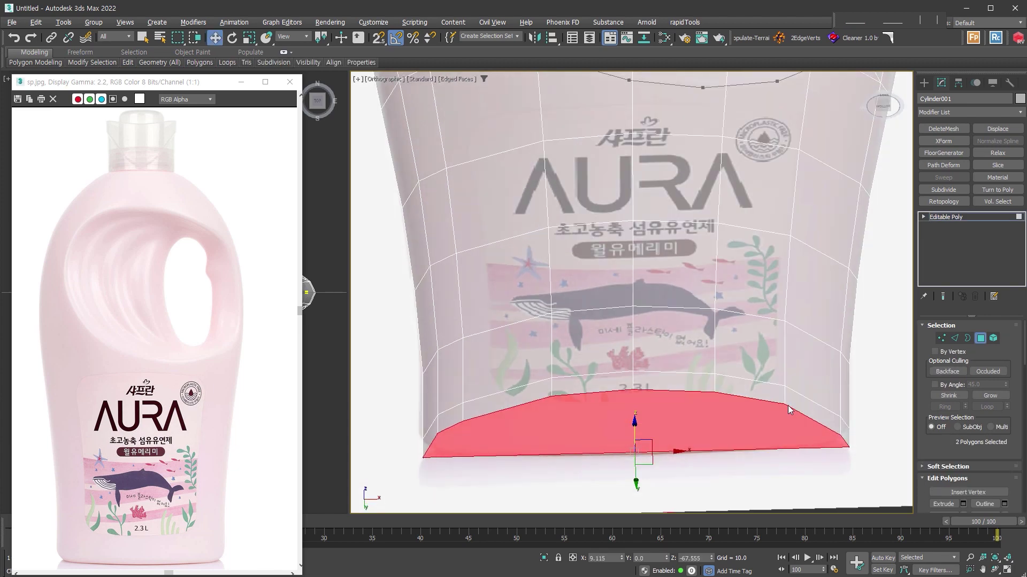
pyautogui.rightClick(741, 454)
pyautogui.click(740, 450)
pyautogui.moveTo(741, 452)
pyautogui.mouseDown()
pyautogui.moveTo(756, 421)
pyautogui.moveTo(730, 428)
pyautogui.mouseUp()
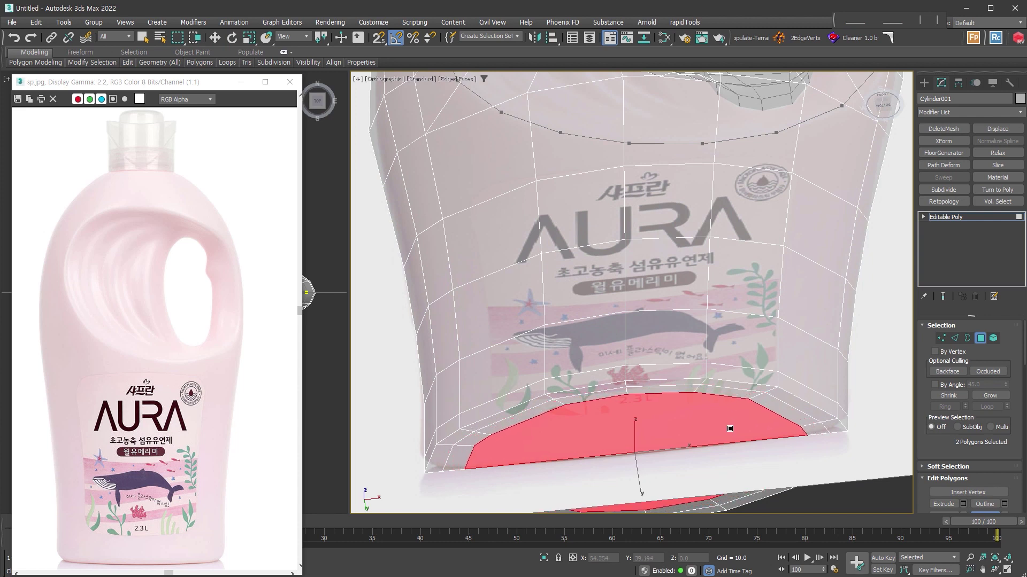
pyautogui.hotkey('ctrl', 'd')
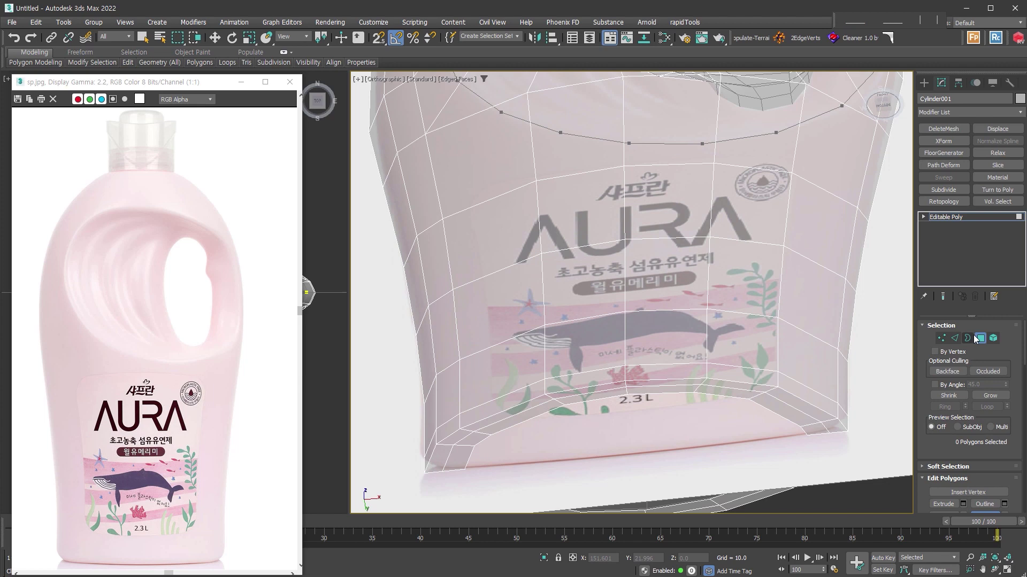
# - Select the edge loop around the base and move it down
pyautogui.click(953, 339)
pyautogui.doubleClick(835, 389)
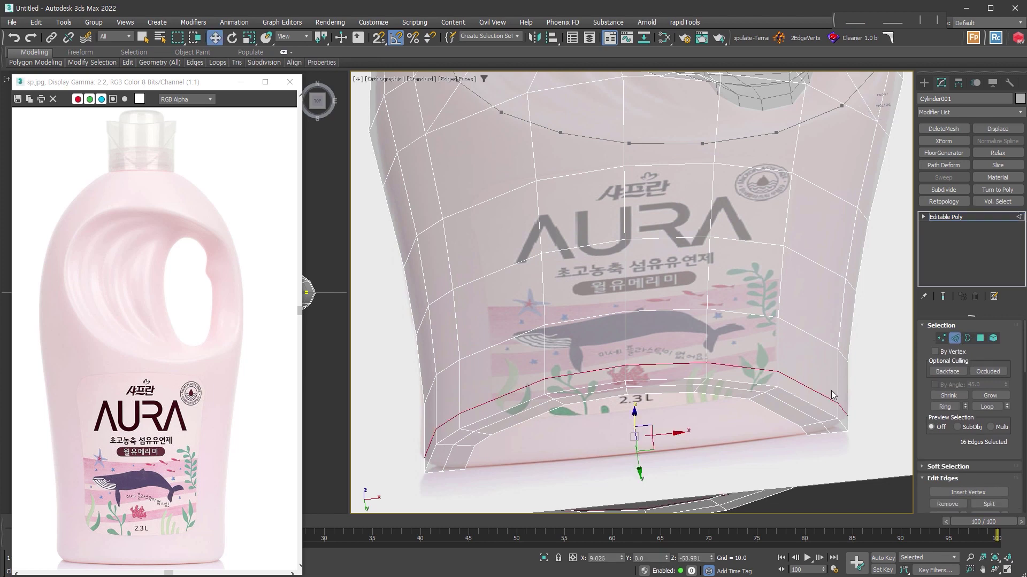
pyautogui.moveTo(807, 402); pyautogui.dragTo(807, 409)
pyautogui.keyDown('alt'); pyautogui.moveTo(794, 373); pyautogui.dragTo(803, 398, button='middle'); pyautogui.keyUp('alt')
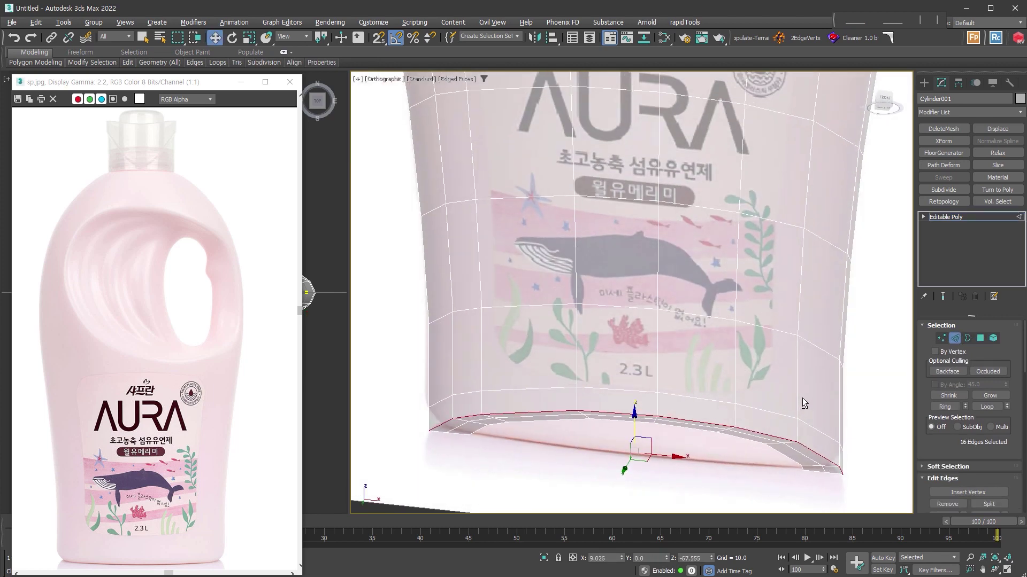
# - Chamfer the bottom edge loop with amount about 20.9 and 2 segments
pyautogui.rightClick(806, 447)
pyautogui.click(698, 505)
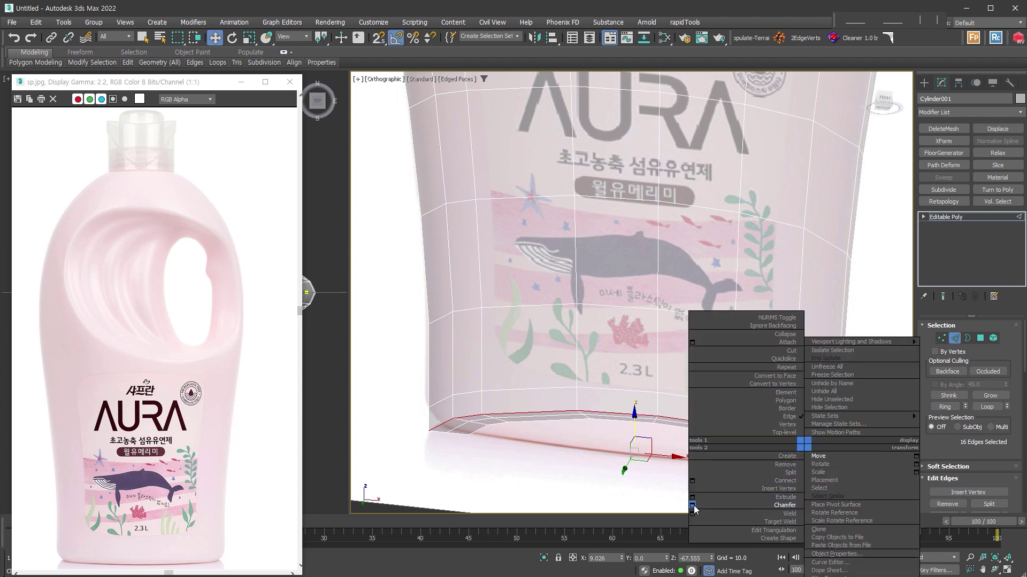
pyautogui.moveTo(643, 319); pyautogui.dragTo(641, 273)
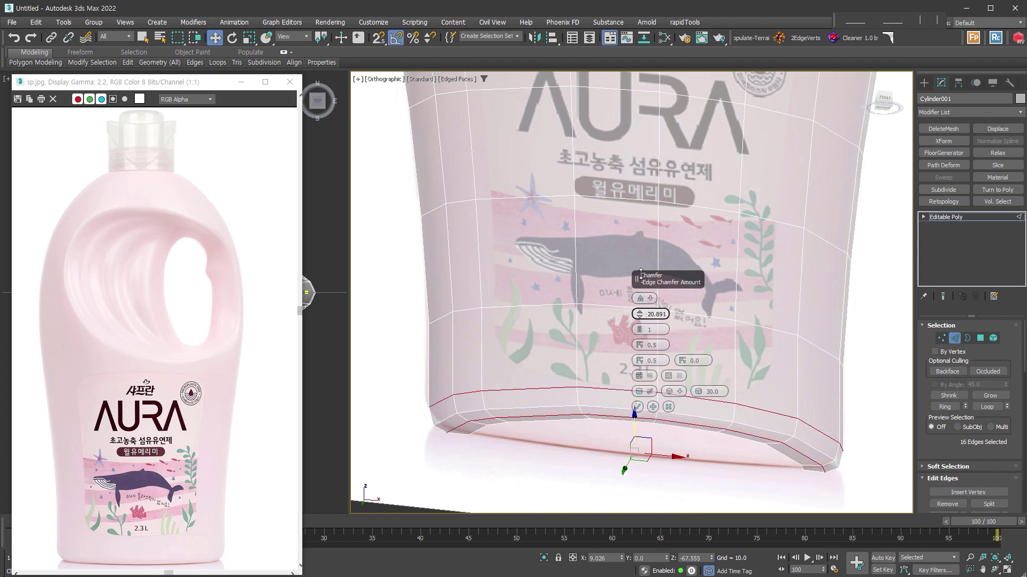
pyautogui.keyDown('alt'); pyautogui.moveTo(697, 325); pyautogui.dragTo(869, 440, button='middle'); pyautogui.keyUp('alt')
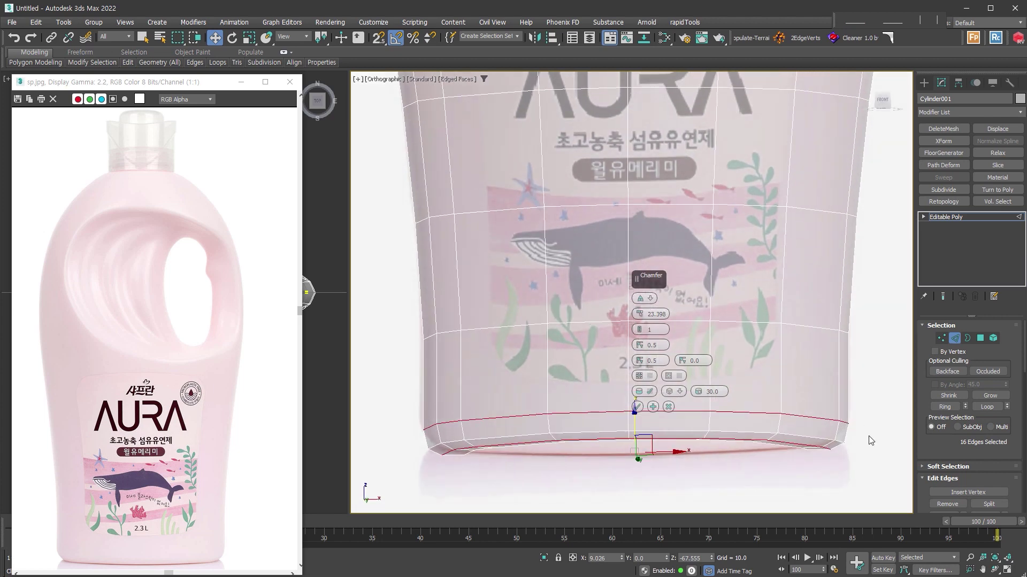
pyautogui.scroll(1, 640, 331)
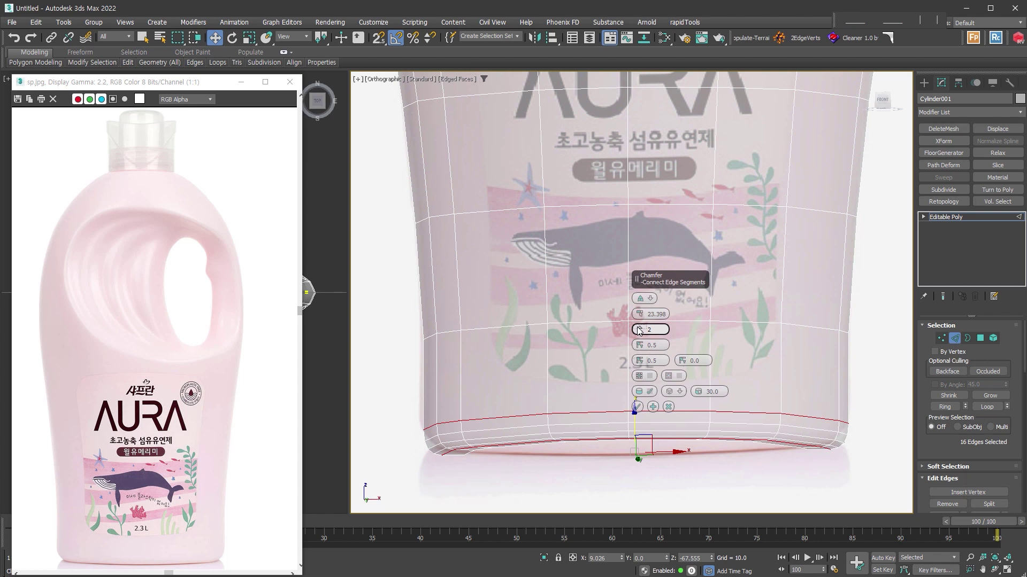
pyautogui.click(637, 407)
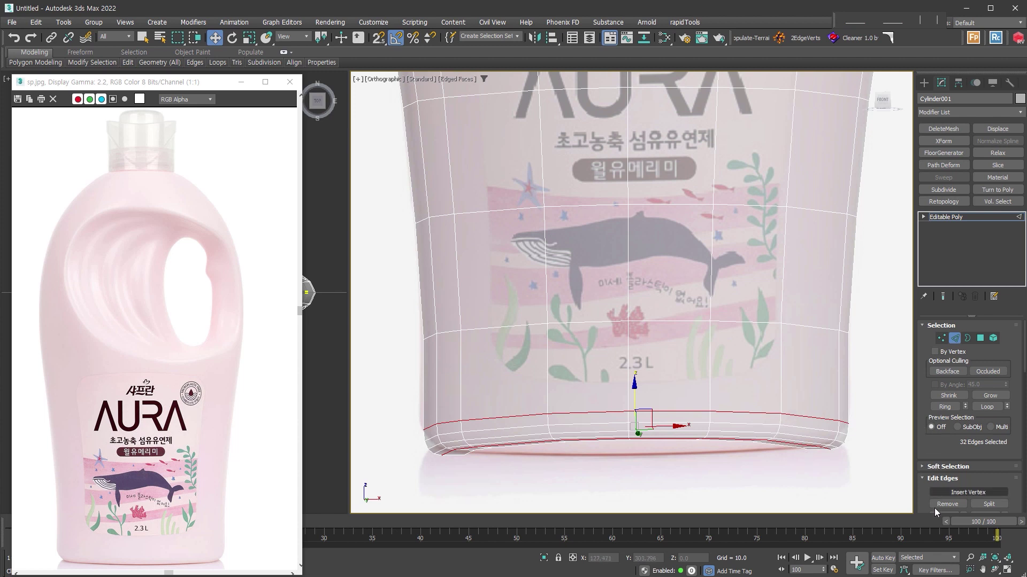
pyautogui.click(945, 505)
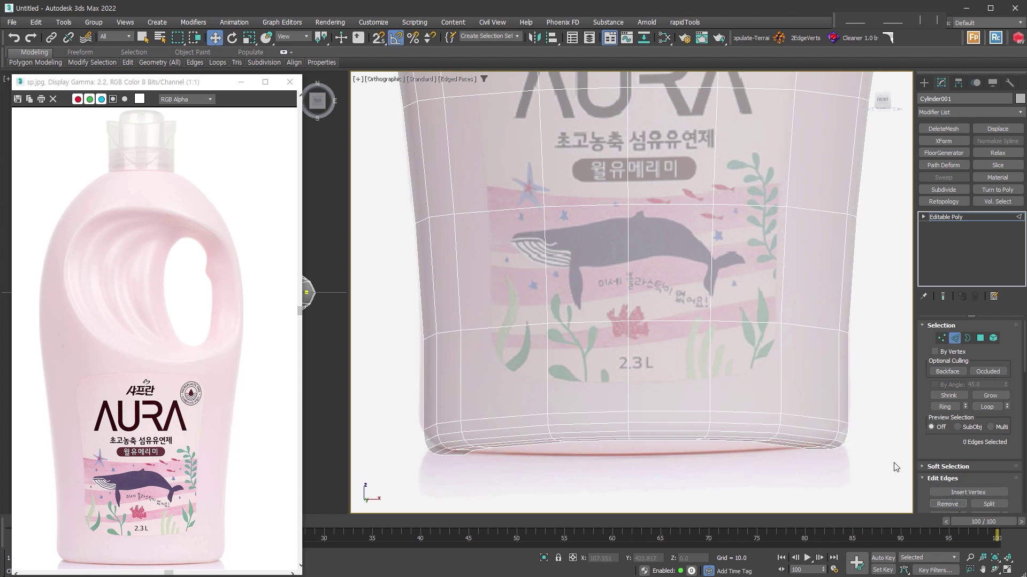
# - Orbit and zoom to inspect the rounded base and whole bottle
pyautogui.moveTo(828, 439)
pyautogui.keyDown('alt'); pyautogui.mouseDown(button='middle')
pyautogui.moveTo(807, 403)
pyautogui.moveTo(835, 353)
pyautogui.mouseUp(button='middle'); pyautogui.keyUp('alt')
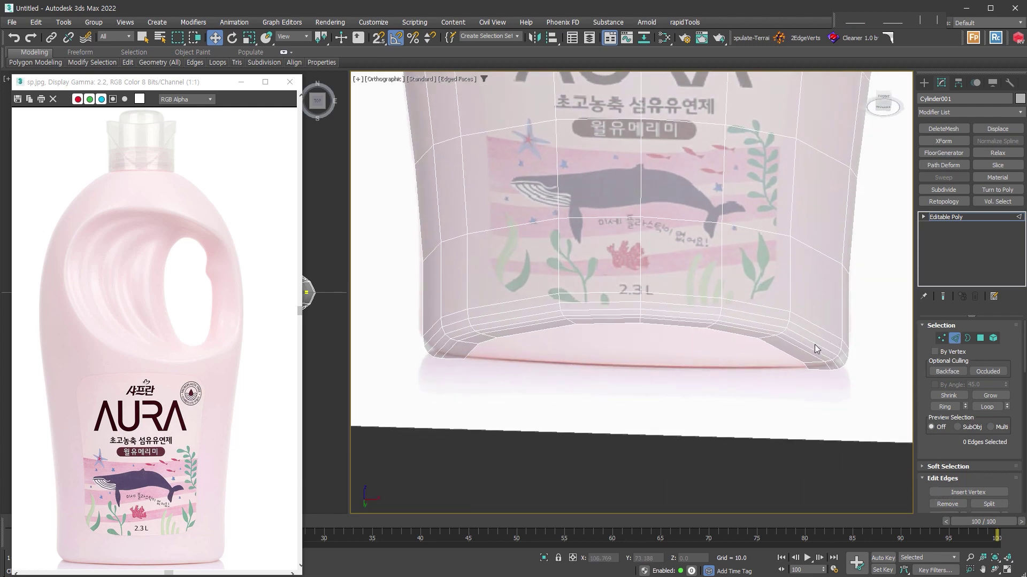
pyautogui.scroll(-5, 814, 349)
pyautogui.moveTo(815, 349)
pyautogui.keyDown('alt'); pyautogui.mouseDown(button='middle')
pyautogui.moveTo(778, 323)
pyautogui.moveTo(797, 174)
pyautogui.mouseUp(button='middle'); pyautogui.keyUp('alt')
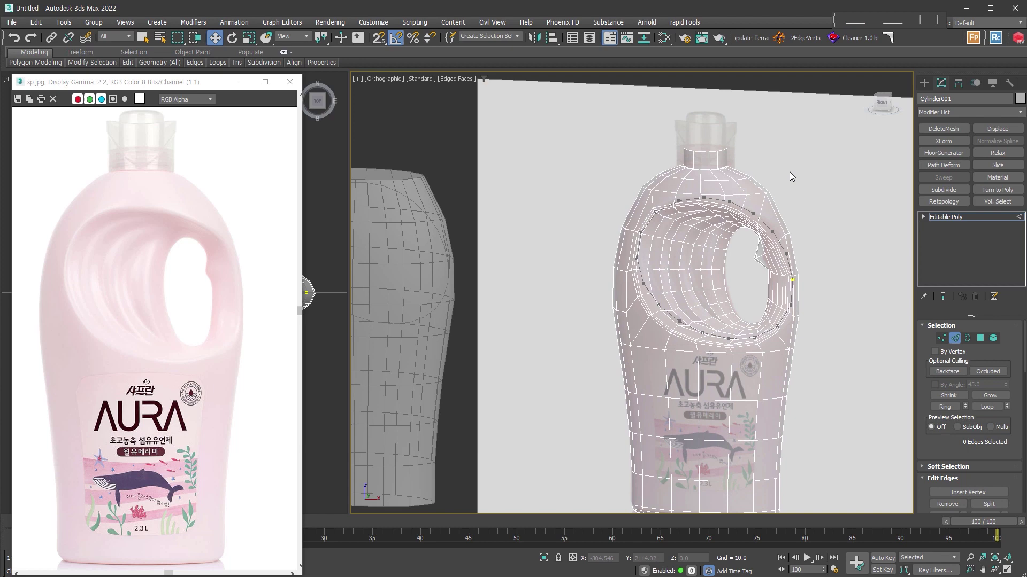
pyautogui.scroll(4, 794, 174)
pyautogui.scroll(4, 753, 162)
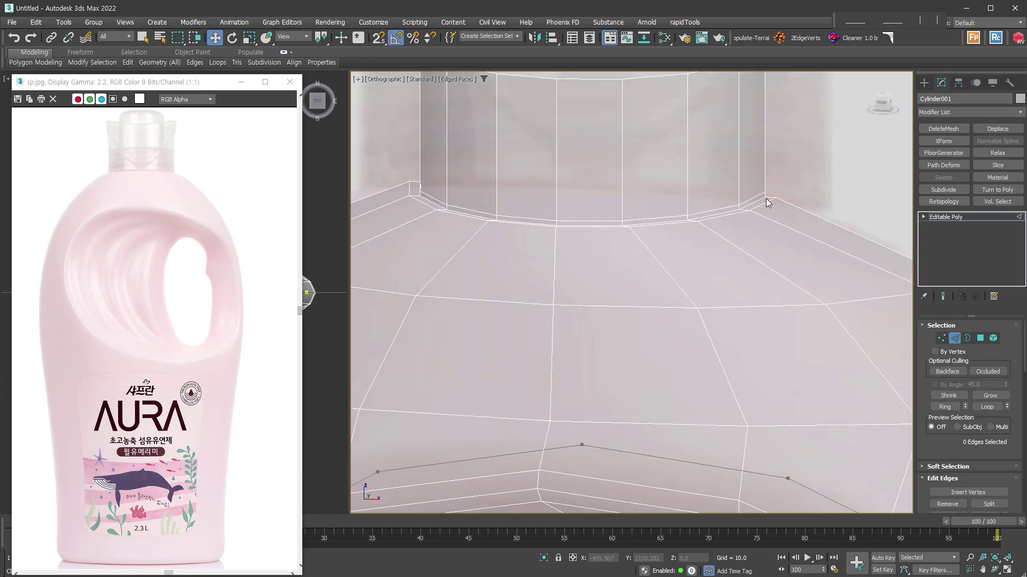
pyautogui.scroll(-5, 730, 242)
# - Add TurboSmooth at 3 iterations and check it in wireframe and shaded views
pyautogui.press('2')
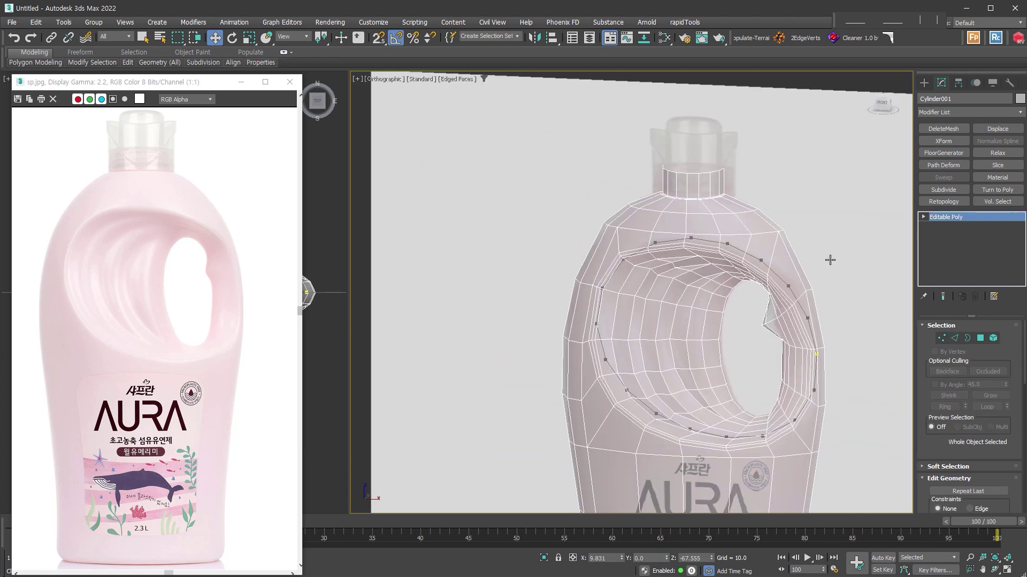
pyautogui.hotkey('ctrl', 't')
pyautogui.click(1003, 342)
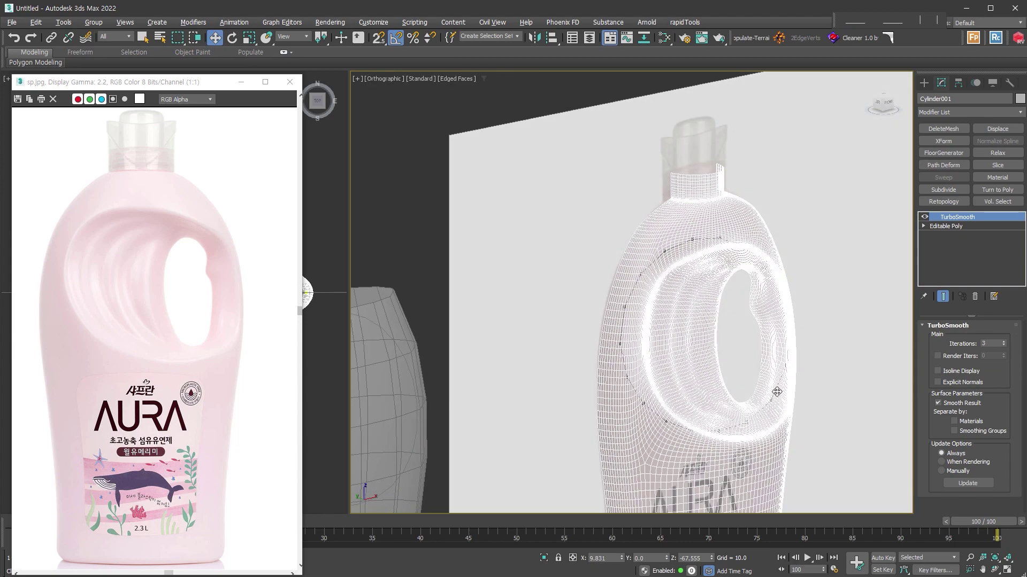
pyautogui.press('F3')
pyautogui.press('F3')
pyautogui.press('F4')
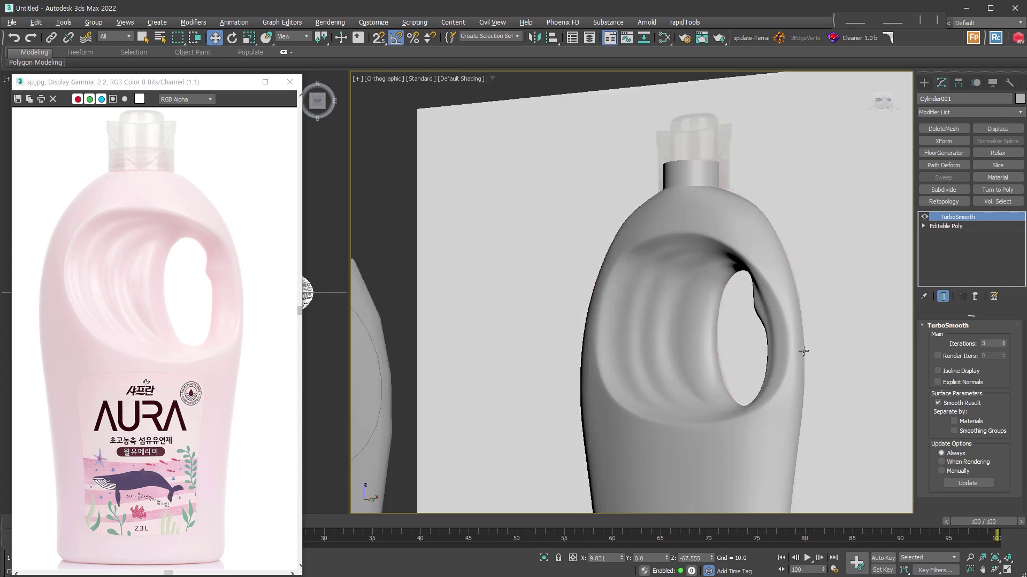
# - Inspect the base Editable Poly vertices in Front view with edged faces on
pyautogui.click(964, 226)
pyautogui.click(941, 338)
pyautogui.scroll(3, 607, 239)
pyautogui.scroll(2, 606, 239)
pyautogui.press('f')
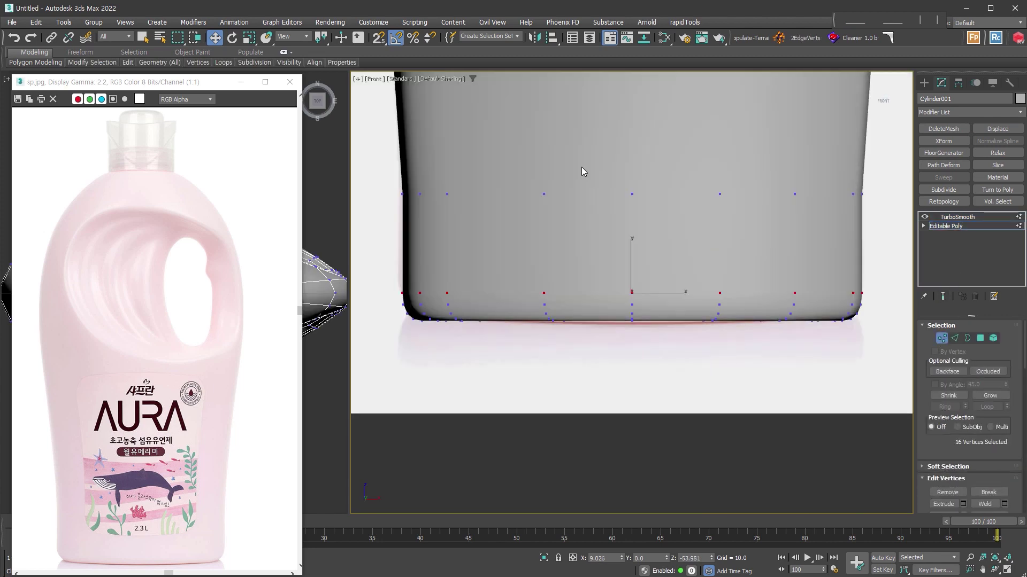
pyautogui.scroll(2, 656, 309)
pyautogui.rightClick(657, 309)
pyautogui.press('F4')
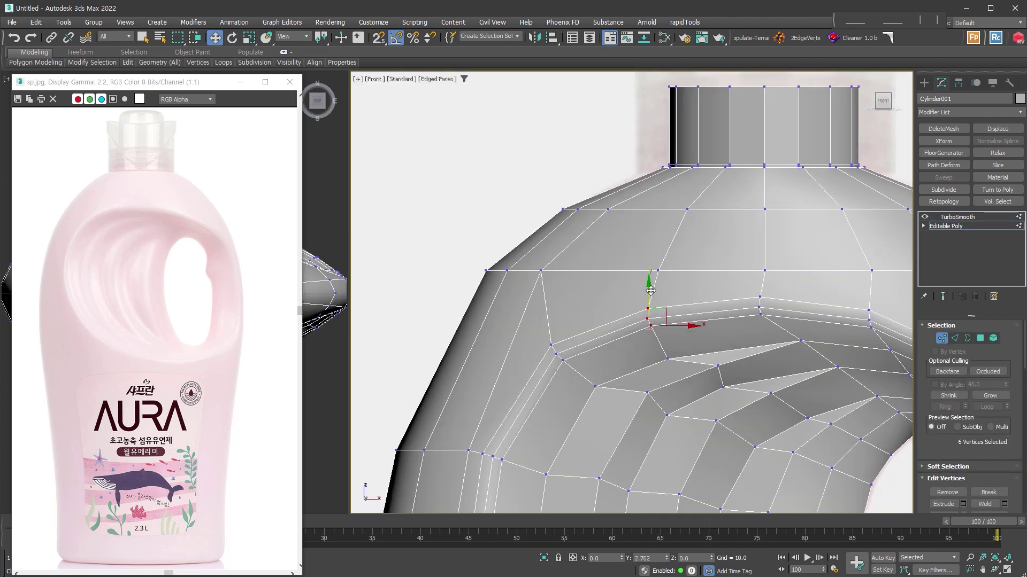
# - Return to the smoothed TurboSmooth result, then reselect the bottle's base mesh
pyautogui.click(957, 217)
pyautogui.scroll(-5, 683, 150)
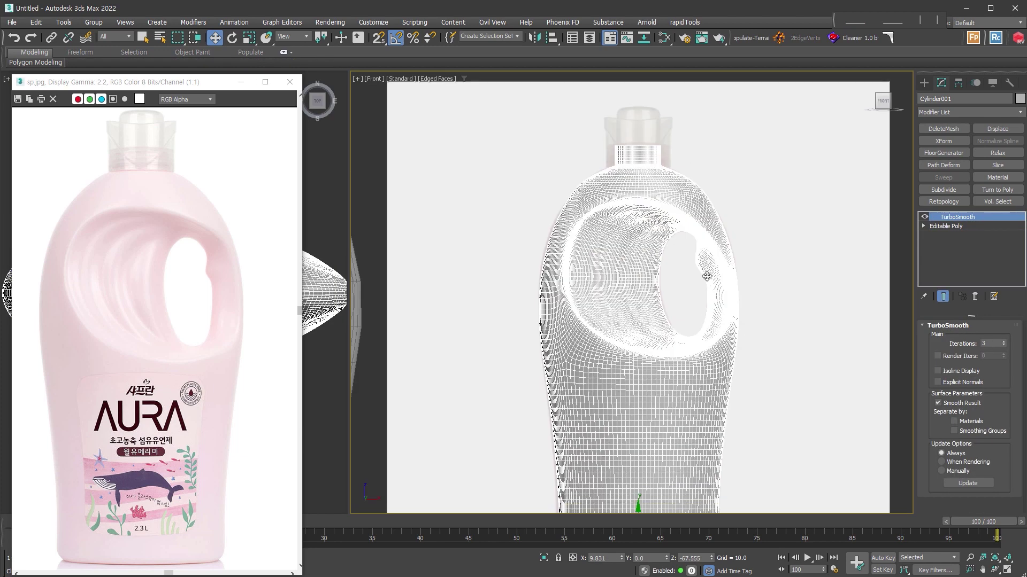
pyautogui.scroll(-2, 669, 368)
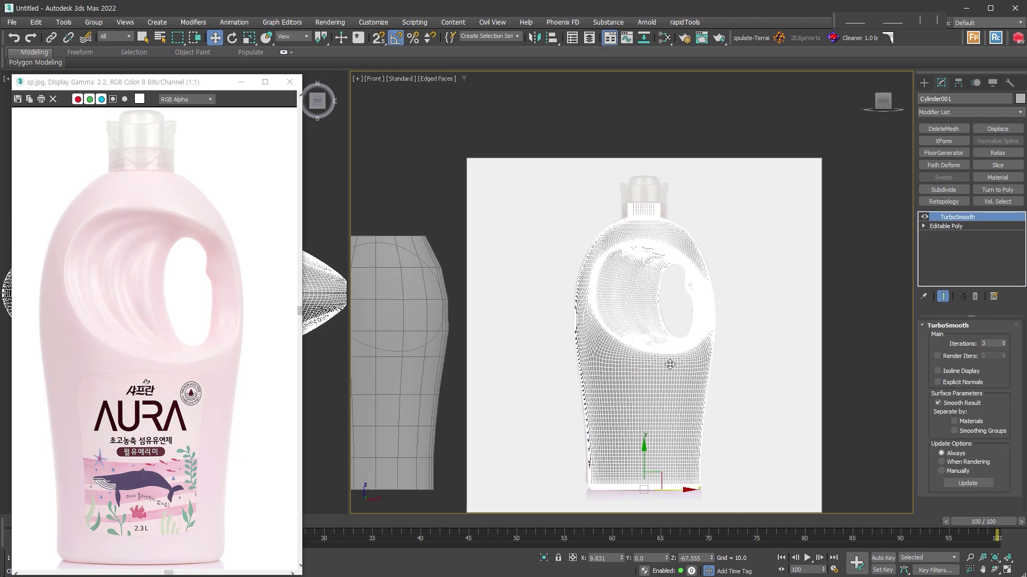
pyautogui.click(663, 217)
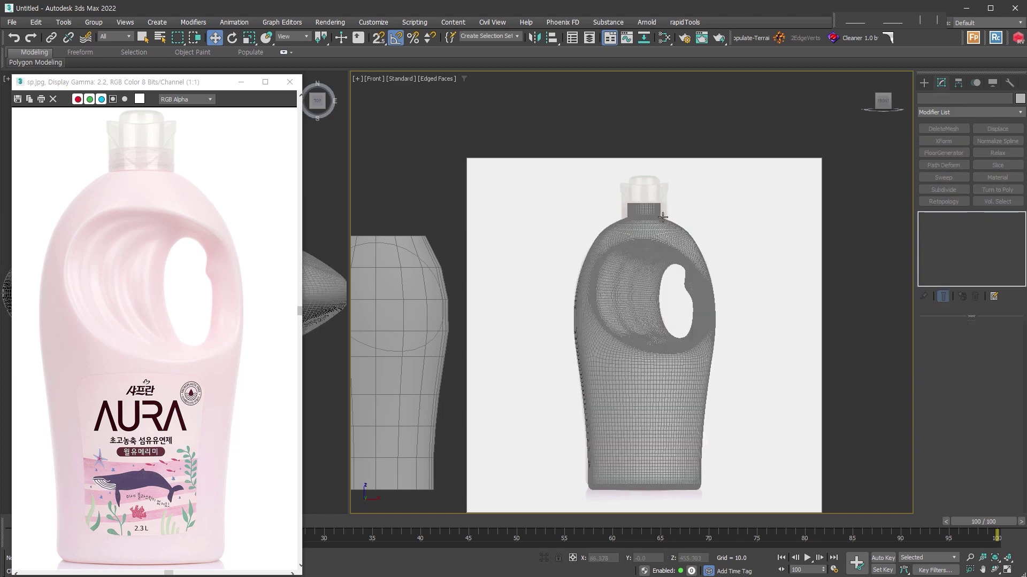
pyautogui.scroll(4, 637, 185)
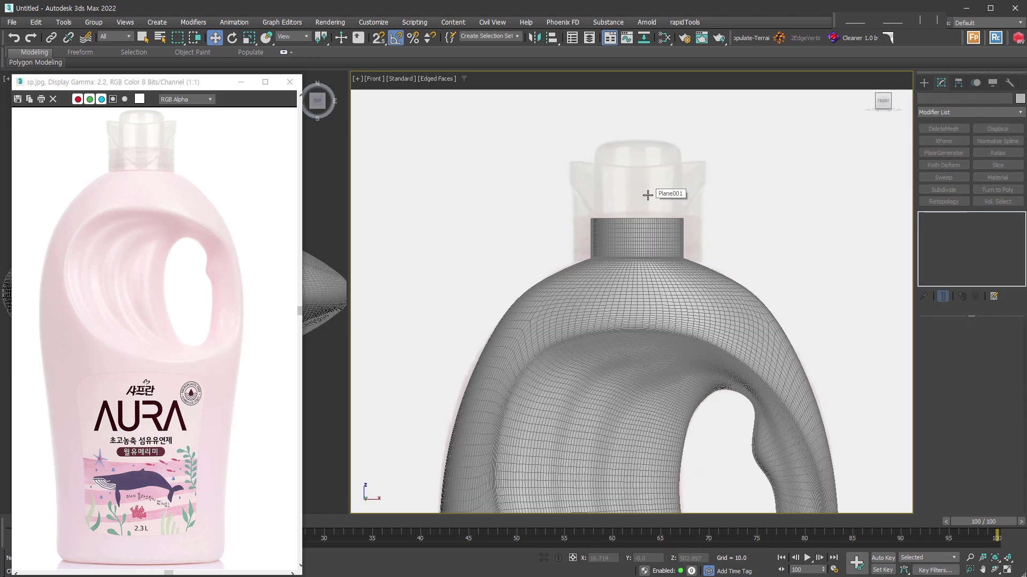
pyautogui.scroll(2, 648, 195)
pyautogui.click(945, 226)
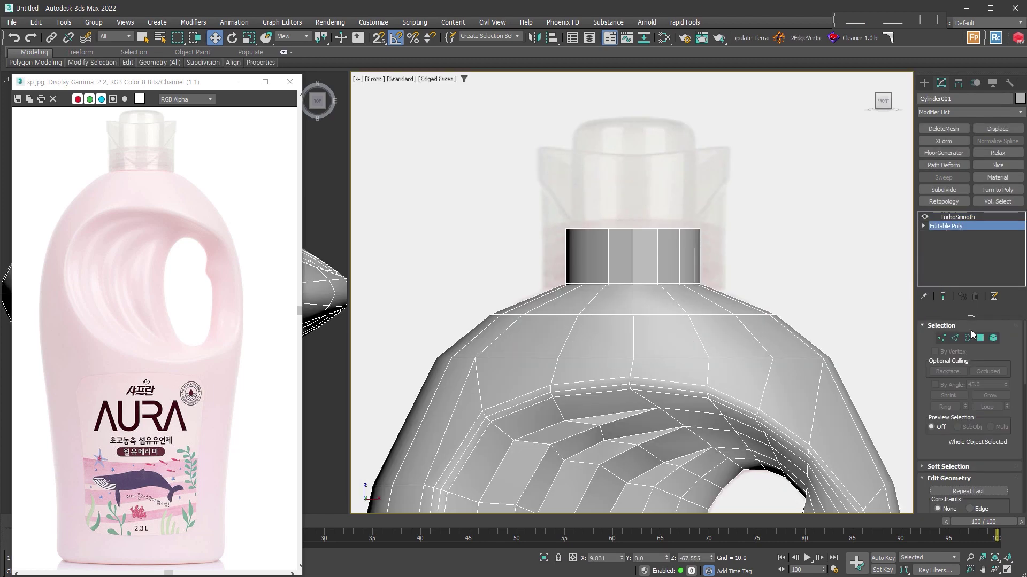
# - Shift-move the neck's 16 polygons upward and clone them to a separate object
pyautogui.click(980, 338)
pyautogui.press('3')
pyautogui.press('3')
pyautogui.scroll(2, 614, 235)
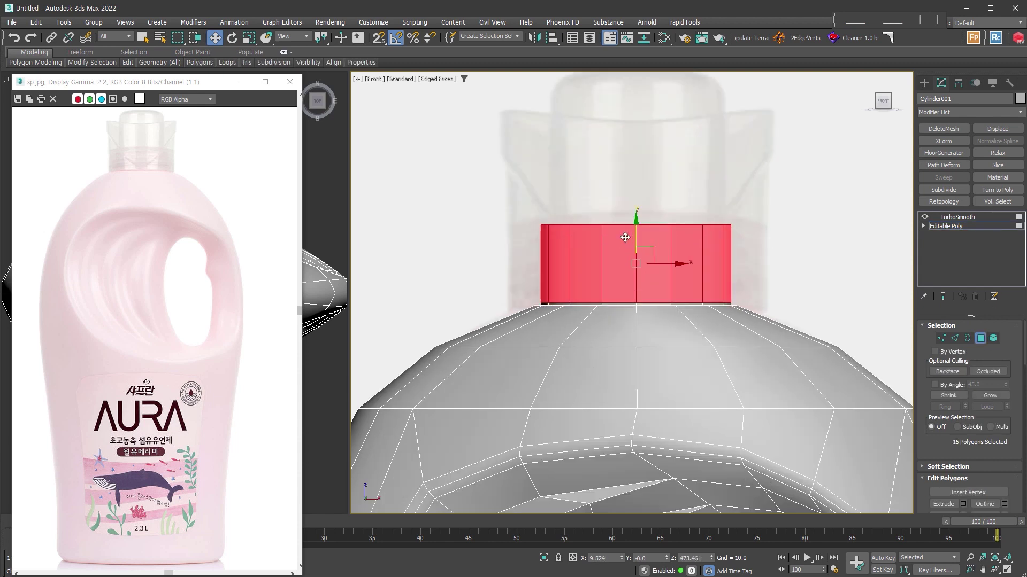
pyautogui.scroll(2, 655, 286)
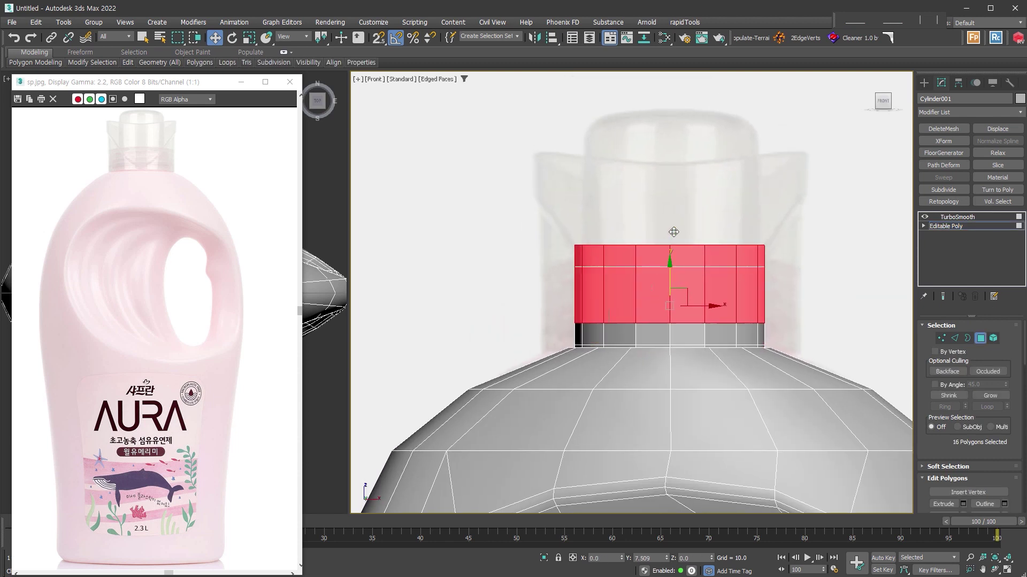
pyautogui.keyDown('shift'); pyautogui.moveTo(670, 258); pyautogui.dragTo(669, 154); pyautogui.keyUp('shift')
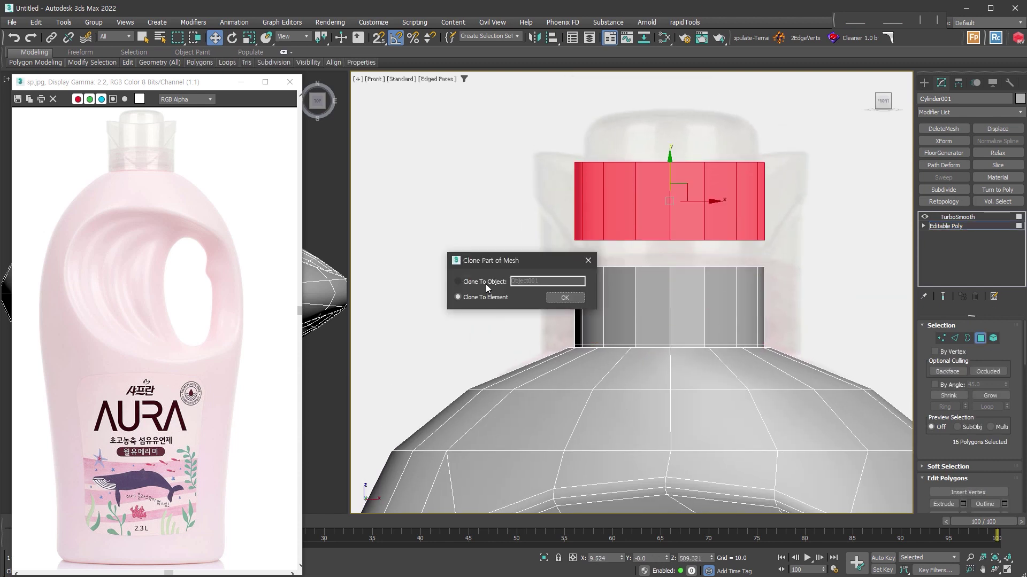
pyautogui.press('Return')
pyautogui.click(972, 216)
# - Hide the bottle and make the new collar piece see-through
pyautogui.rightClick(728, 383)
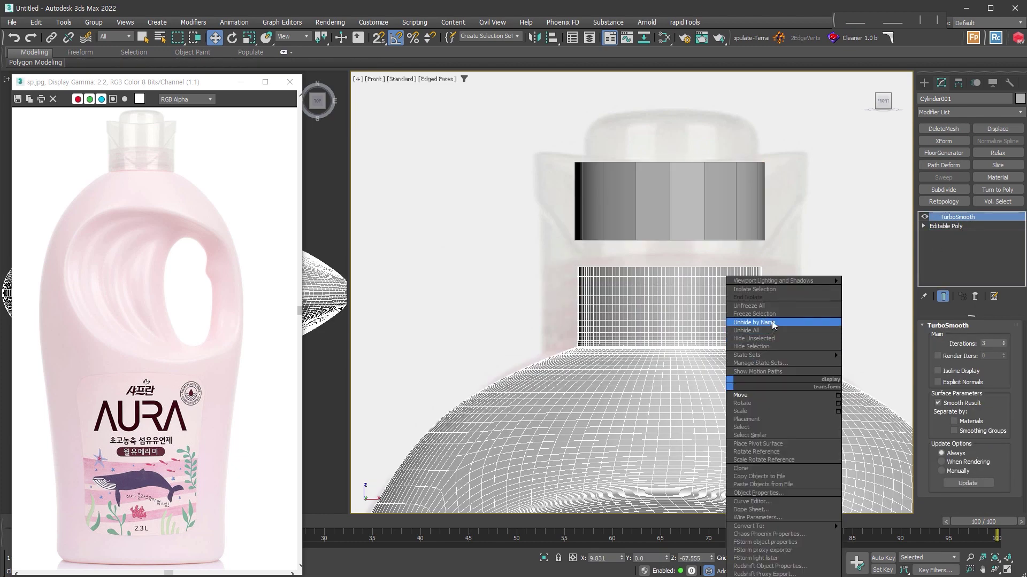
pyautogui.click(774, 346)
pyautogui.click(686, 201)
pyautogui.hotkey('alt', 'x')
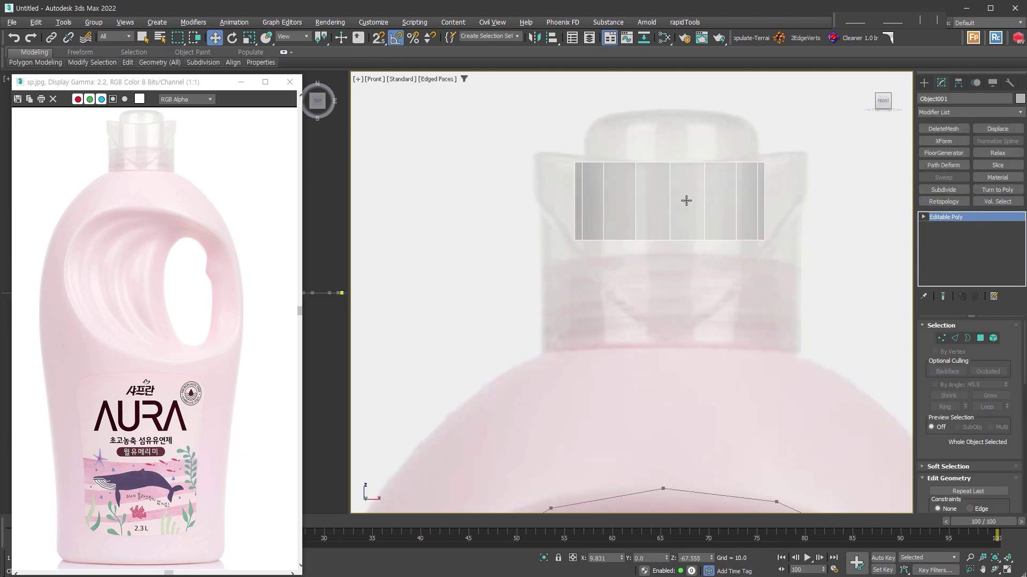
# - Scale the collar wider to the reference cap, lower it, and select its top edge loop
pyautogui.click(679, 196)
pyautogui.rightClick(657, 193)
pyautogui.click(676, 218)
pyautogui.moveTo(680, 180); pyautogui.dragTo(695, 178)
pyautogui.press('w')
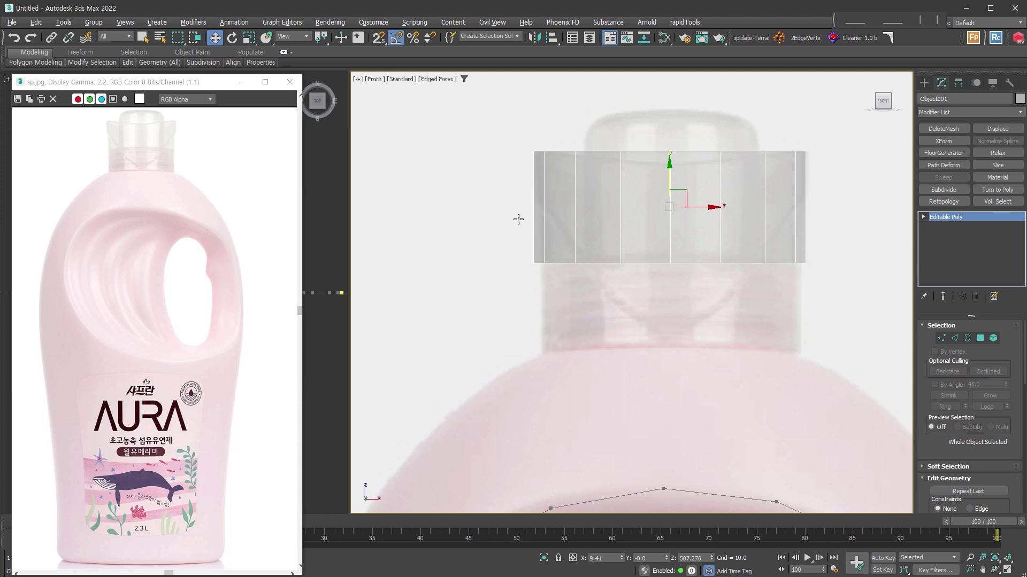
pyautogui.click(955, 338)
pyautogui.doubleClick(748, 151)
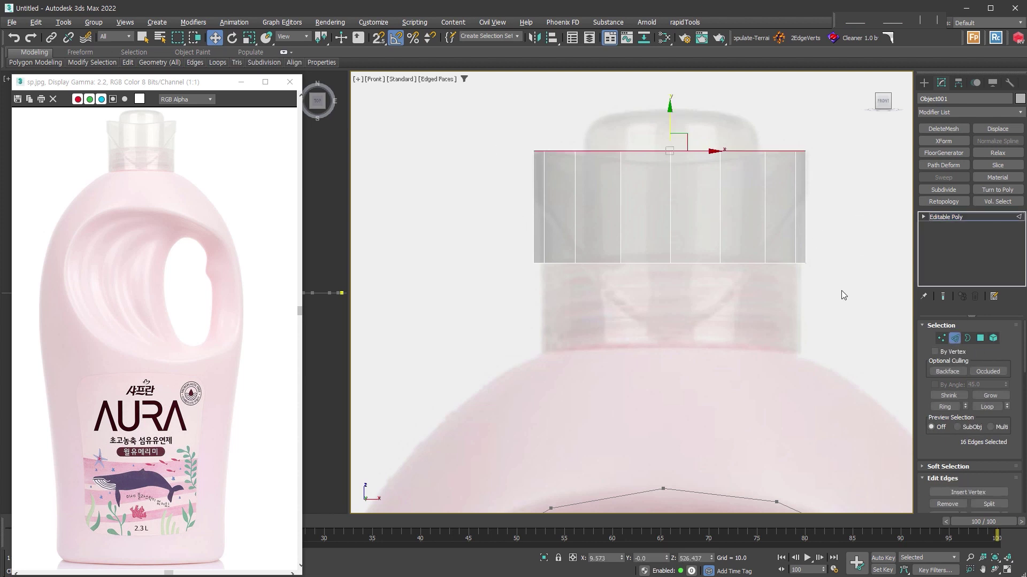
# - Add an FFD 3x3x3 to the collar and try a first bend, then undo
pyautogui.press('2')
pyautogui.press('f')
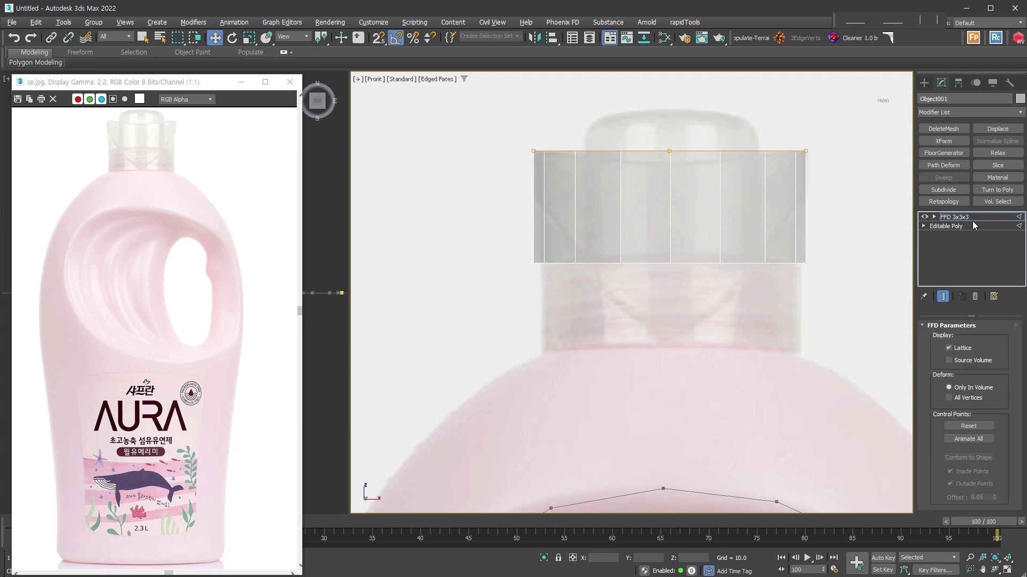
pyautogui.moveTo(669, 115); pyautogui.dragTo(668, 473)
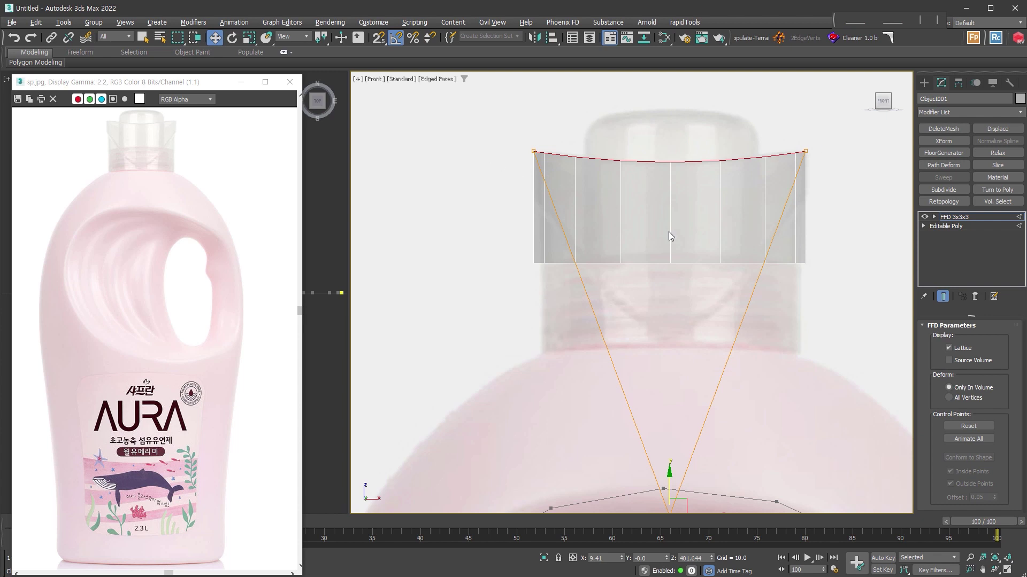
pyautogui.click(974, 296)
pyautogui.click(946, 337)
pyautogui.moveTo(497, 214); pyautogui.dragTo(891, 296)
pyautogui.hotkey('ctrl', 'z')
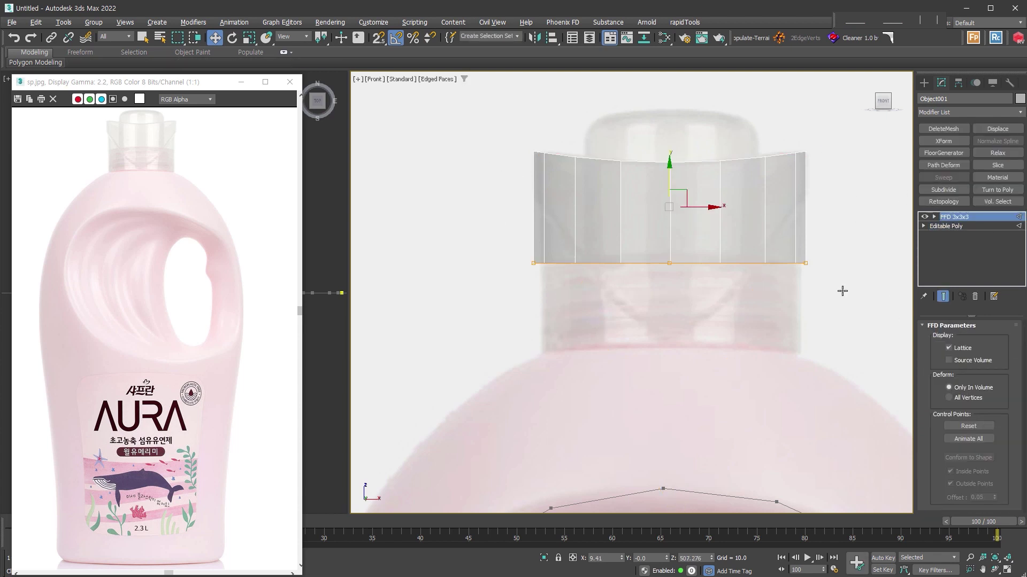
# - Lower the middle-bottom FFD point into a V, raise the sides, then Collapse All
pyautogui.click(669, 263)
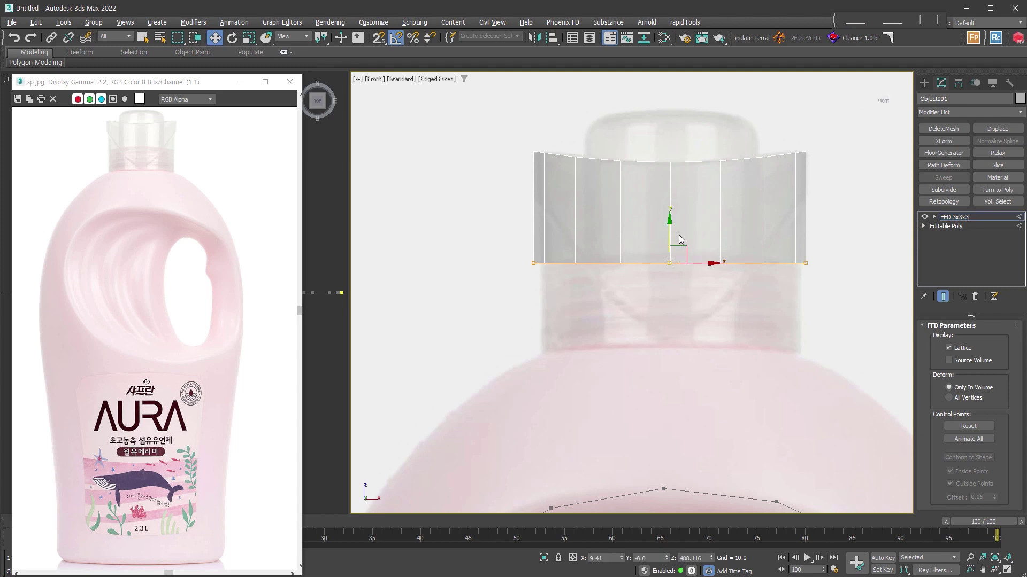
pyautogui.moveTo(669, 254); pyautogui.dragTo(669, 390)
pyautogui.click(533, 263)
pyautogui.keyDown('ctrl'); pyautogui.click(805, 263); pyautogui.keyUp('ctrl')
pyautogui.moveTo(671, 236); pyautogui.dragTo(670, 164)
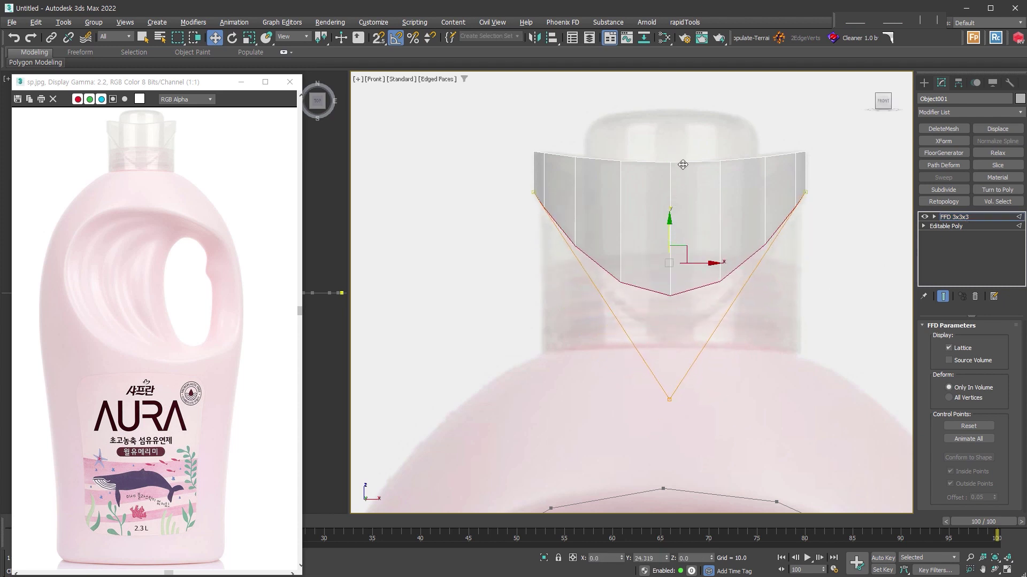
pyautogui.click(668, 398)
pyautogui.moveTo(670, 392); pyautogui.dragTo(671, 435)
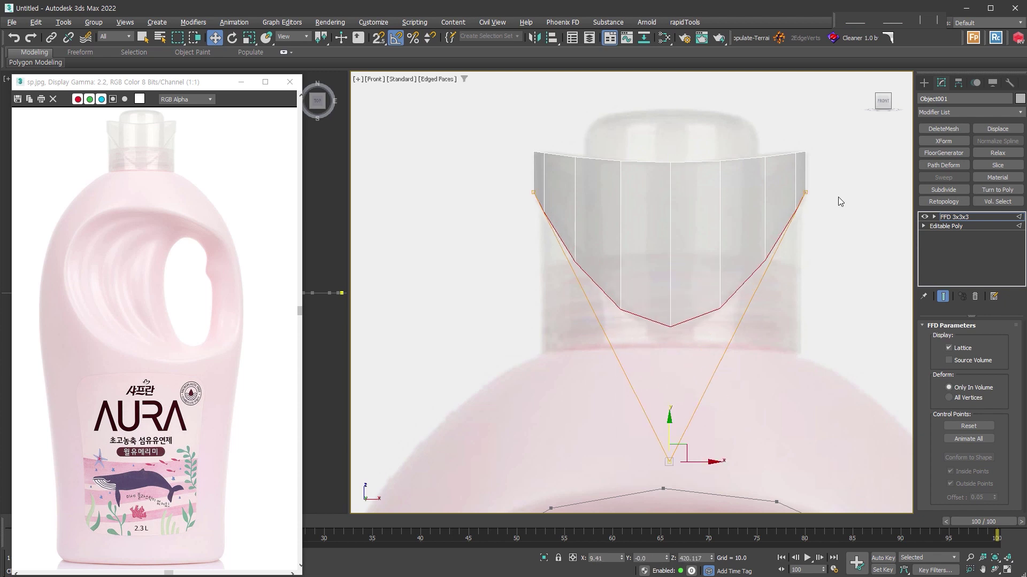
pyautogui.rightClick(591, 264)
pyautogui.click(841, 360)
# - Shift-scale the collar's open borders inward to 96% to give the wall thickness
pyautogui.press('3')
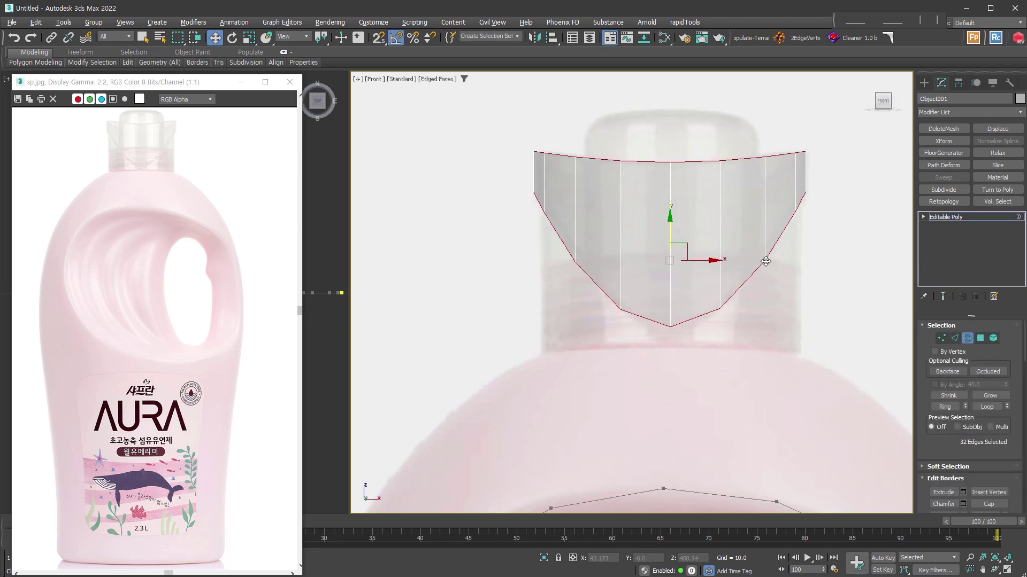
pyautogui.press('t')
pyautogui.rightClick(653, 229)
pyautogui.click(696, 259)
pyautogui.moveTo(642, 274); pyautogui.dragTo(645, 273)
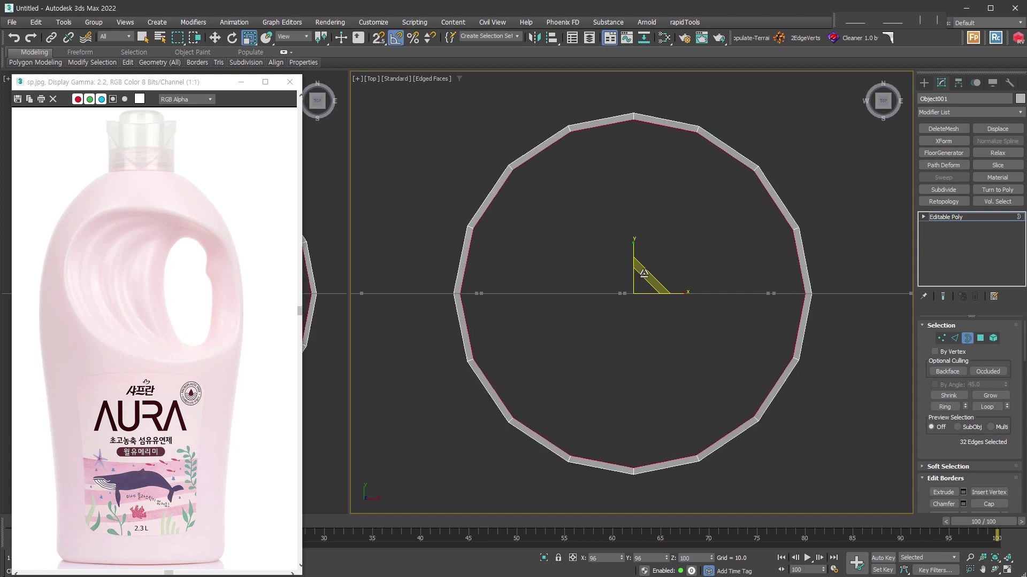
# - Select the collar's lower V-shaped border and Shift-move it down into new faces
pyautogui.moveTo(644, 274)
pyautogui.keyDown('alt'); pyautogui.mouseDown(button='middle')
pyautogui.moveTo(863, 262)
pyautogui.moveTo(743, 291)
pyautogui.moveTo(842, 358)
pyautogui.mouseUp(button='middle'); pyautogui.keyUp('alt')
pyautogui.click(753, 301)
pyautogui.click(753, 302)
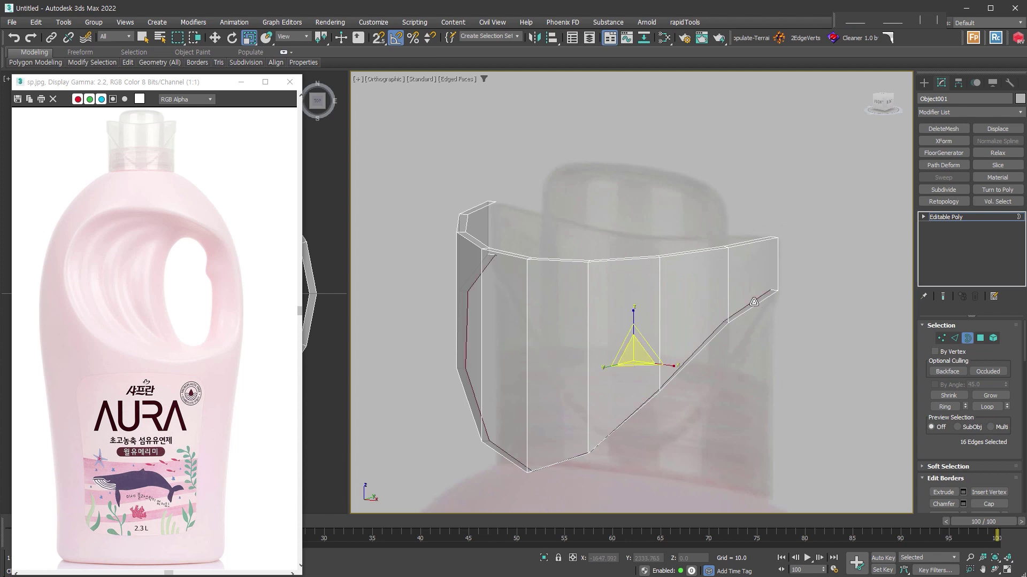
pyautogui.rightClick(753, 302)
pyautogui.click(820, 426)
pyautogui.scroll(-3, 719, 214)
pyautogui.keyDown('alt'); pyautogui.moveTo(719, 214); pyautogui.dragTo(676, 264, button='middle'); pyautogui.keyUp('alt')
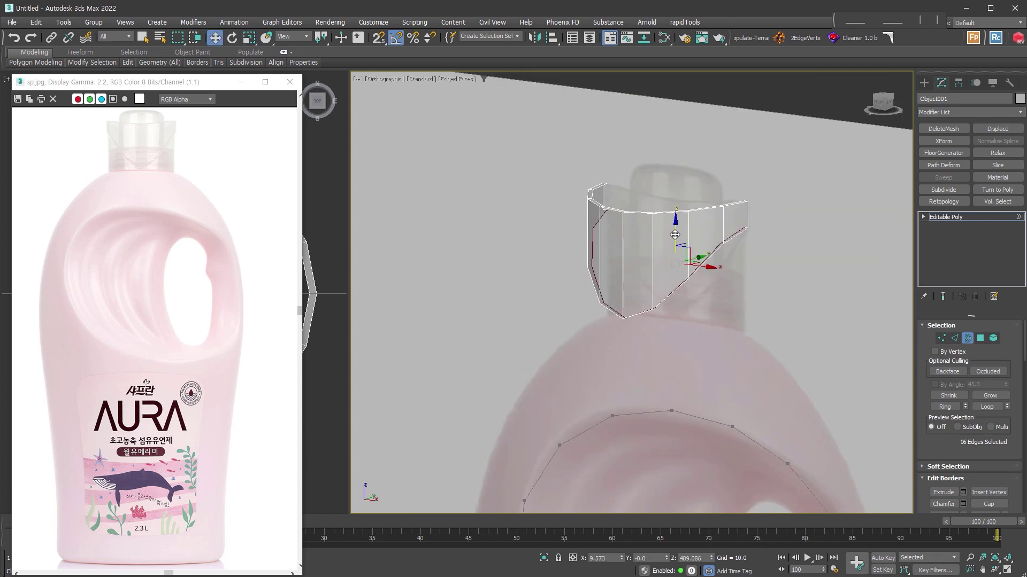
pyautogui.keyDown('shift'); pyautogui.moveTo(677, 264); pyautogui.dragTo(679, 295); pyautogui.keyUp('shift')
# - Scale the lower border flat vertically and level it with Make Planar Z
pyautogui.press('f')
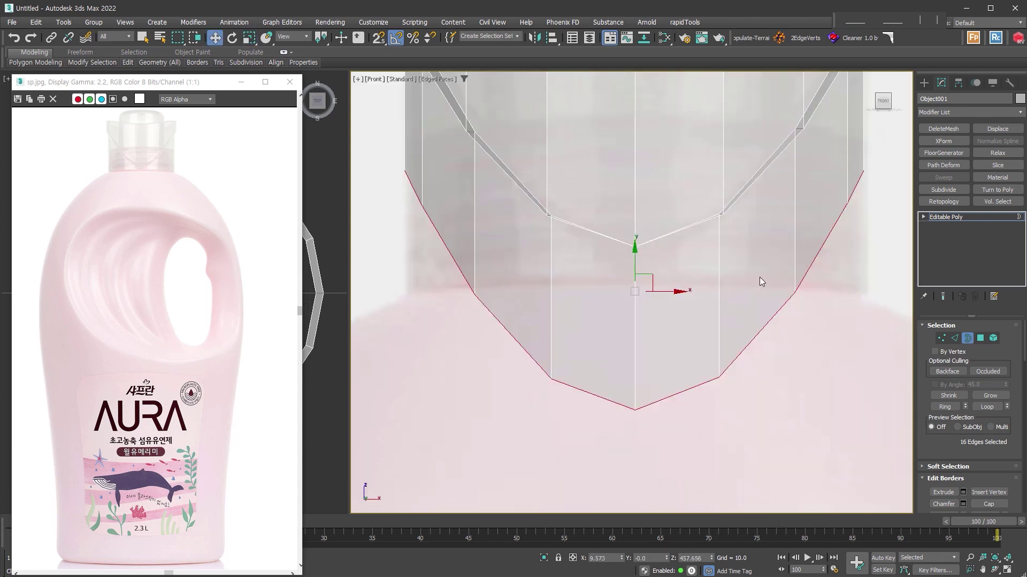
pyautogui.scroll(-2, 759, 277)
pyautogui.rightClick(695, 245)
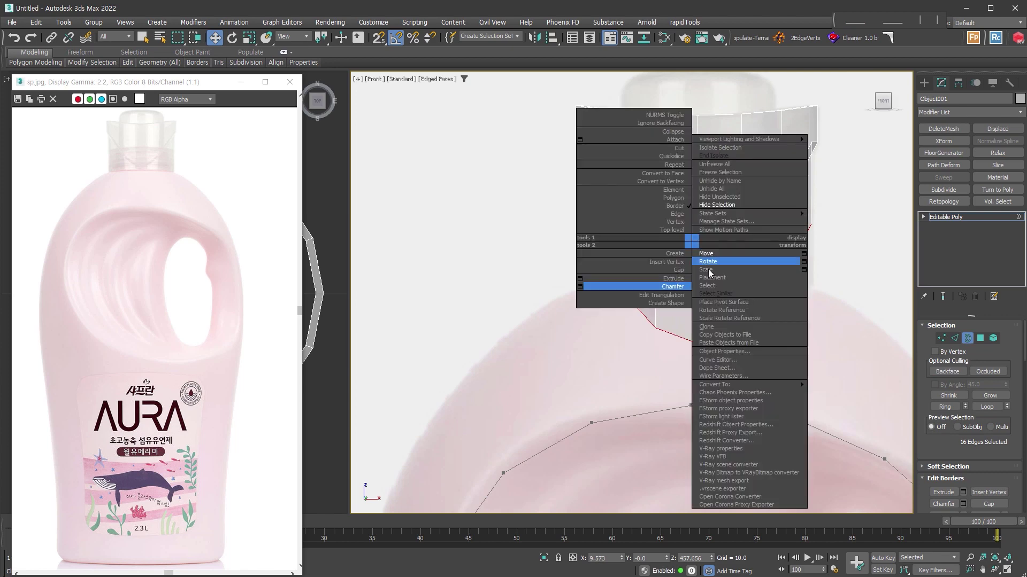
pyautogui.click(710, 271)
pyautogui.moveTo(696, 238); pyautogui.dragTo(700, 289)
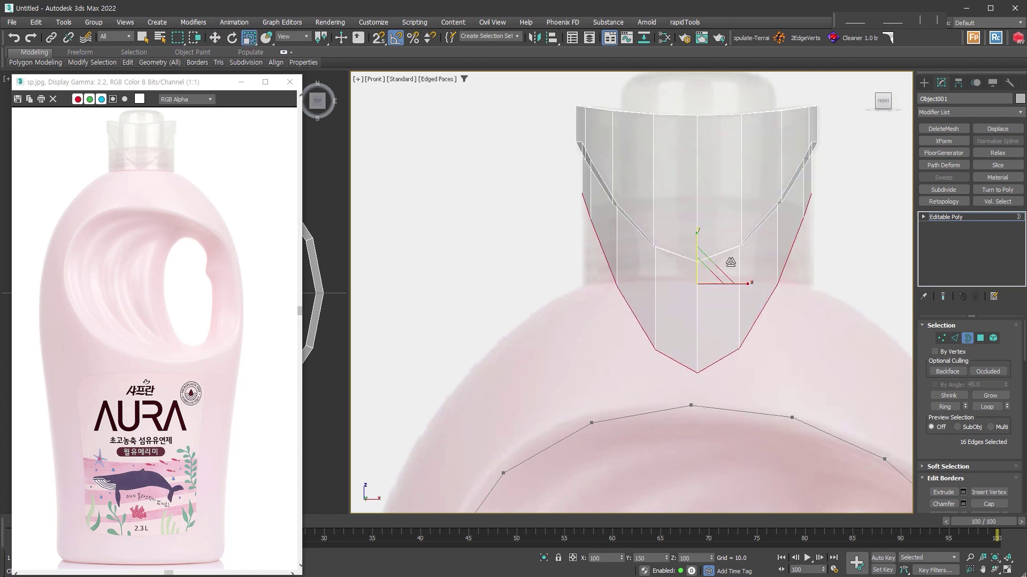
pyautogui.keyDown('alt'); pyautogui.moveTo(779, 298); pyautogui.dragTo(712, 344, button='middle'); pyautogui.keyUp('alt')
pyautogui.rightClick(712, 296)
pyautogui.click(749, 309)
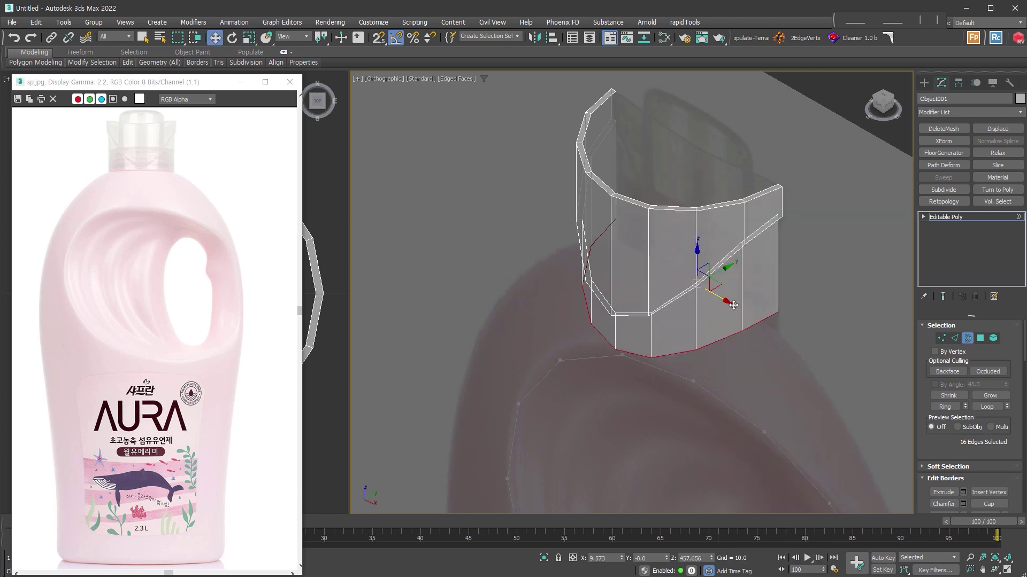
pyautogui.moveTo(970, 449); pyautogui.dragTo(970, 134)
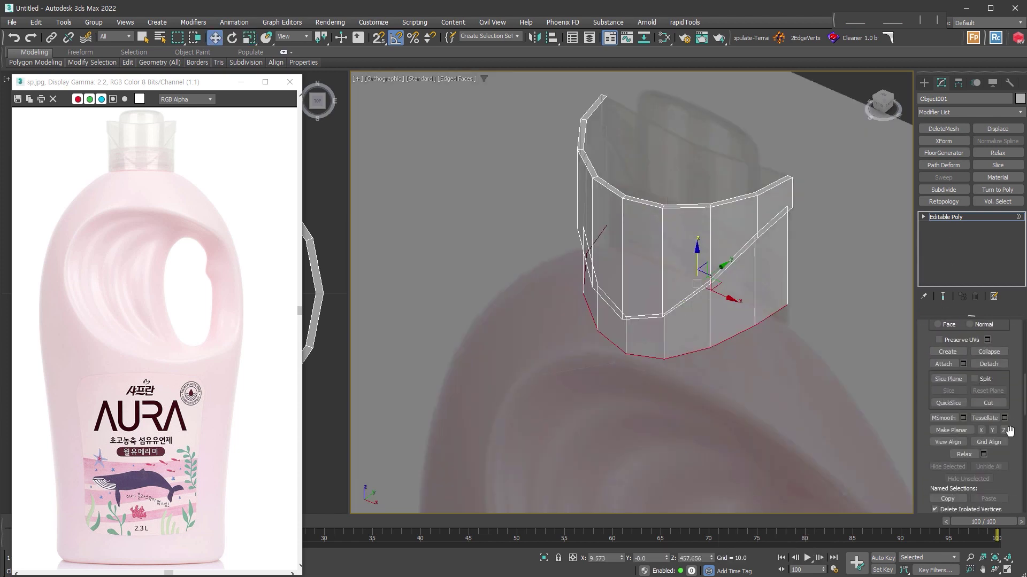
pyautogui.click(1004, 431)
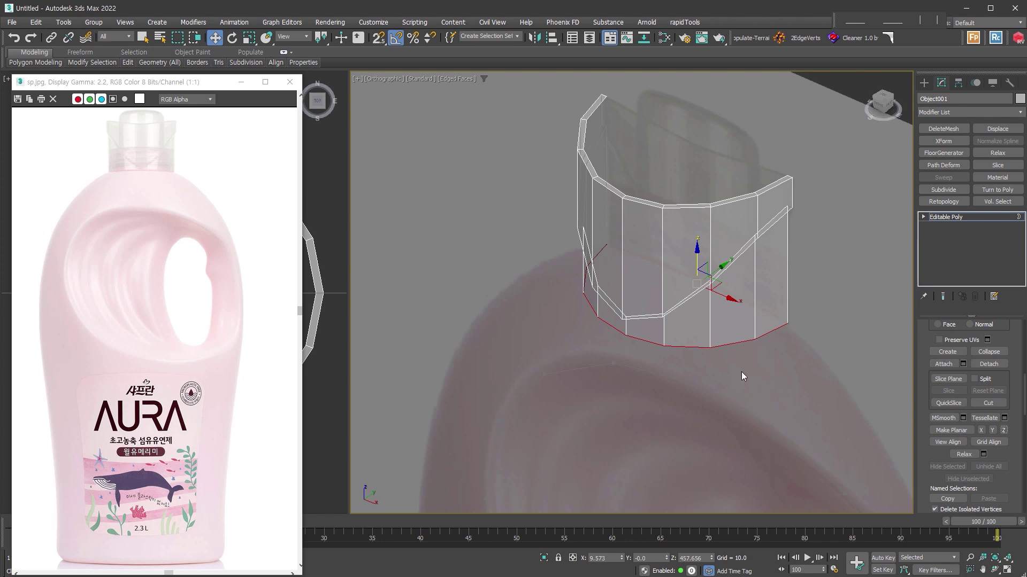
# - Nudge the flat bottom border up slightly in the front view
pyautogui.press('f')
pyautogui.scroll(-3, 727, 406)
pyautogui.scroll(2, 722, 444)
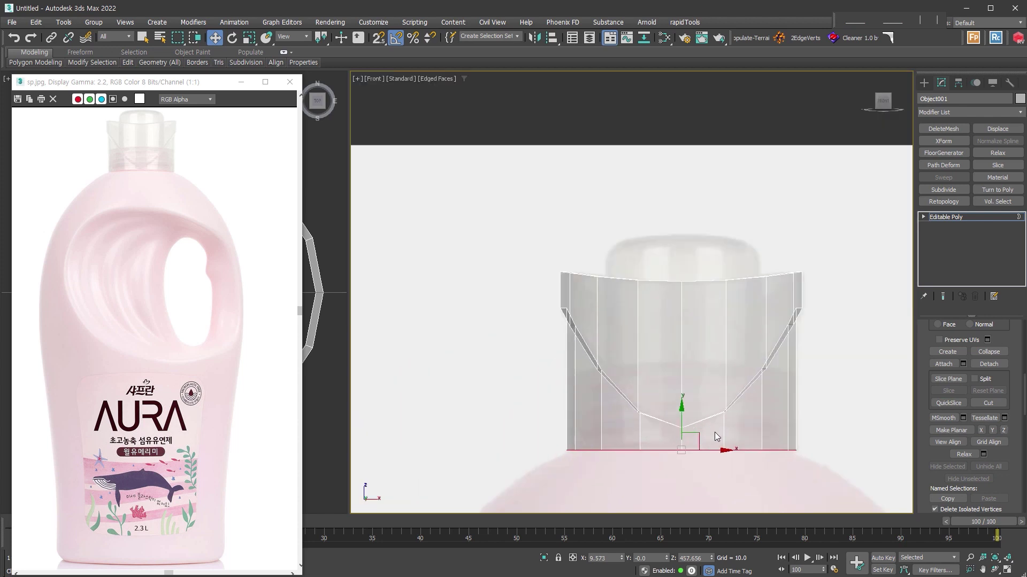
pyautogui.scroll(3, 717, 431)
pyautogui.moveTo(666, 428); pyautogui.dragTo(671, 422)
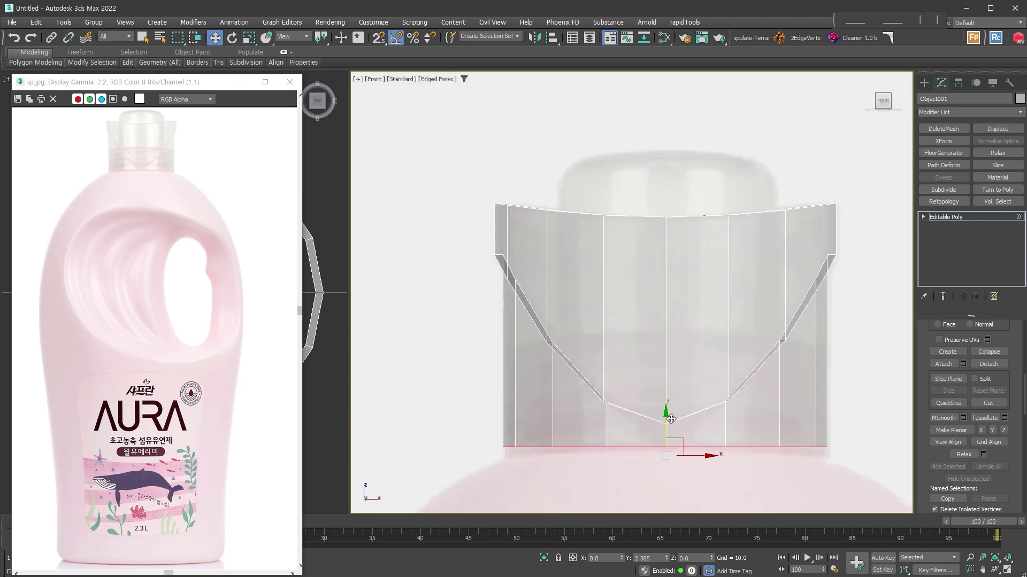
# - Shift-scale the bottom border inward and raise the new loop up inside the collar
pyautogui.keyDown('alt'); pyautogui.moveTo(671, 422); pyautogui.dragTo(729, 355, button='middle'); pyautogui.keyUp('alt')
pyautogui.rightClick(728, 355)
pyautogui.click(745, 383)
pyautogui.keyDown('shift'); pyautogui.moveTo(659, 444); pyautogui.dragTo(658, 450); pyautogui.keyUp('shift')
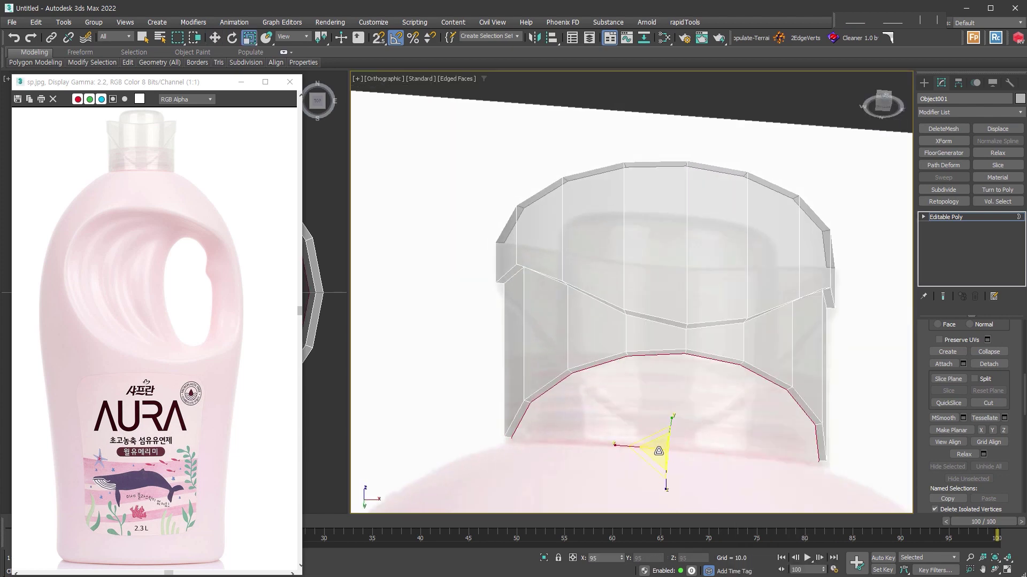
pyautogui.rightClick(672, 421)
pyautogui.click(738, 424)
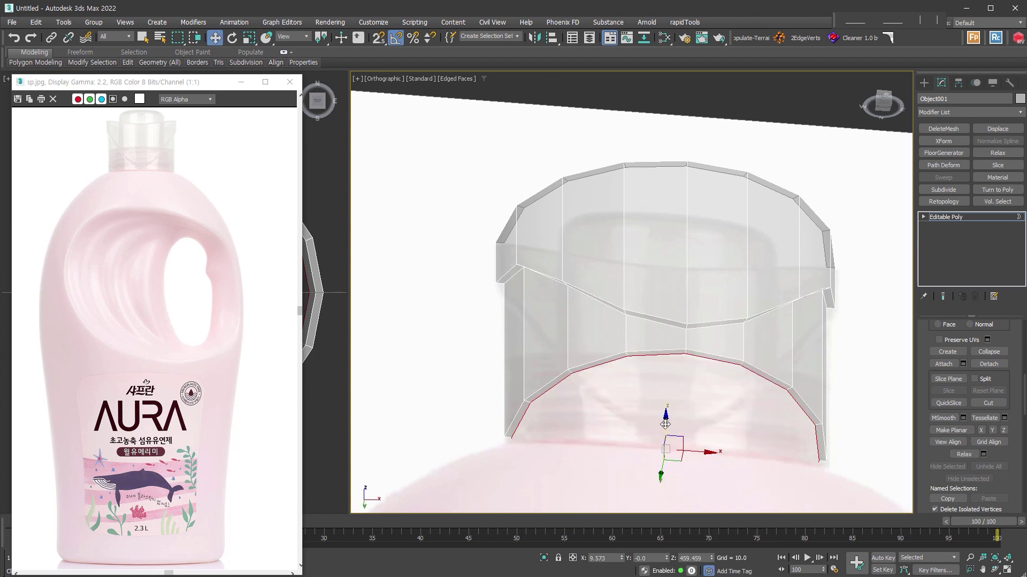
pyautogui.moveTo(665, 425); pyautogui.dragTo(670, 395)
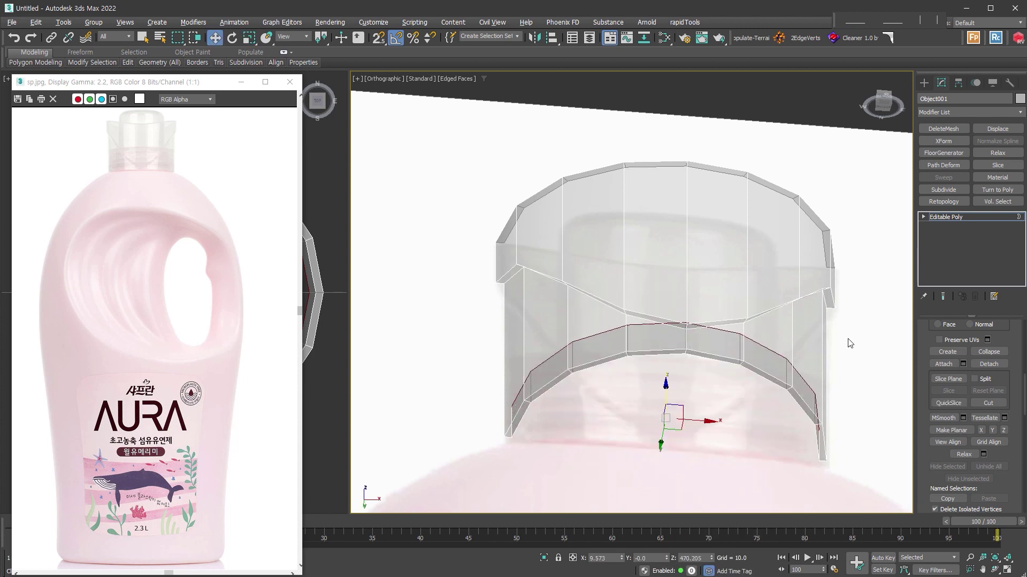
pyautogui.press('f')
pyautogui.moveTo(666, 395); pyautogui.dragTo(668, 348)
# - Extrude the top border inward, lower it inside the collar, and make it planar
pyautogui.click(849, 293)
pyautogui.click(793, 218)
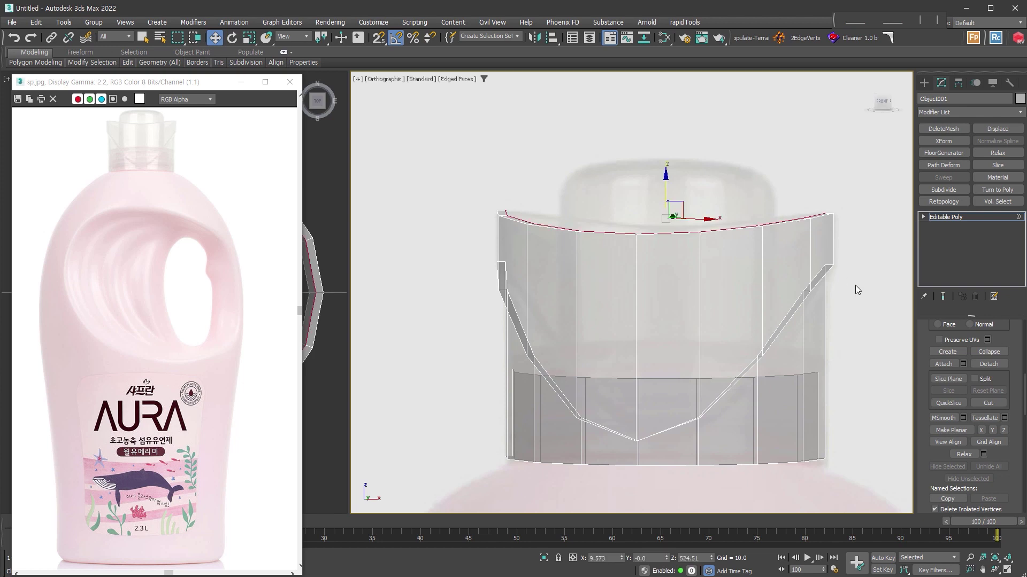
pyautogui.keyDown('alt'); pyautogui.moveTo(855, 284); pyautogui.dragTo(713, 203, button='middle'); pyautogui.keyUp('alt')
pyautogui.rightClick(641, 166)
pyautogui.click(653, 195)
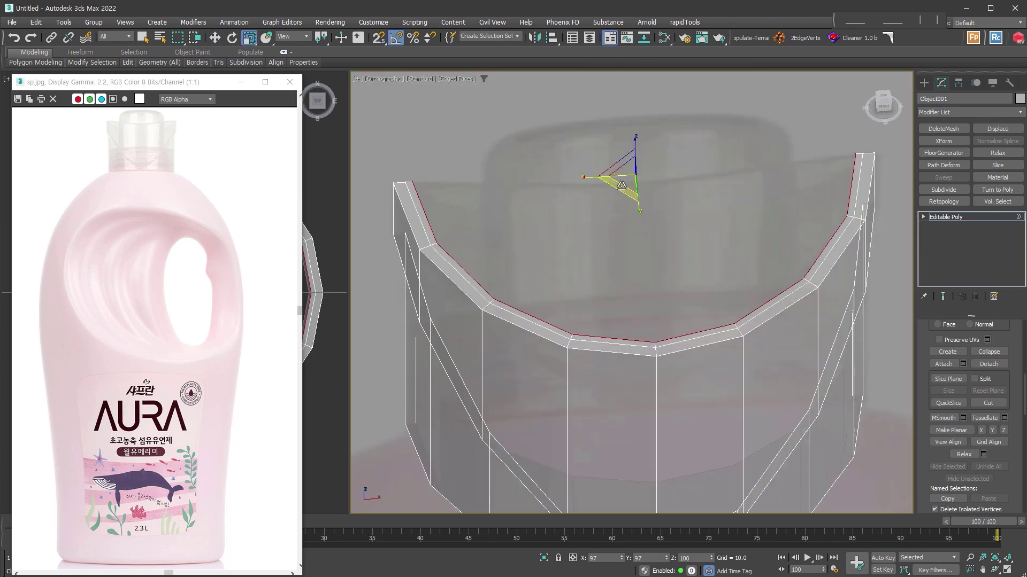
pyautogui.moveTo(621, 186); pyautogui.dragTo(619, 191)
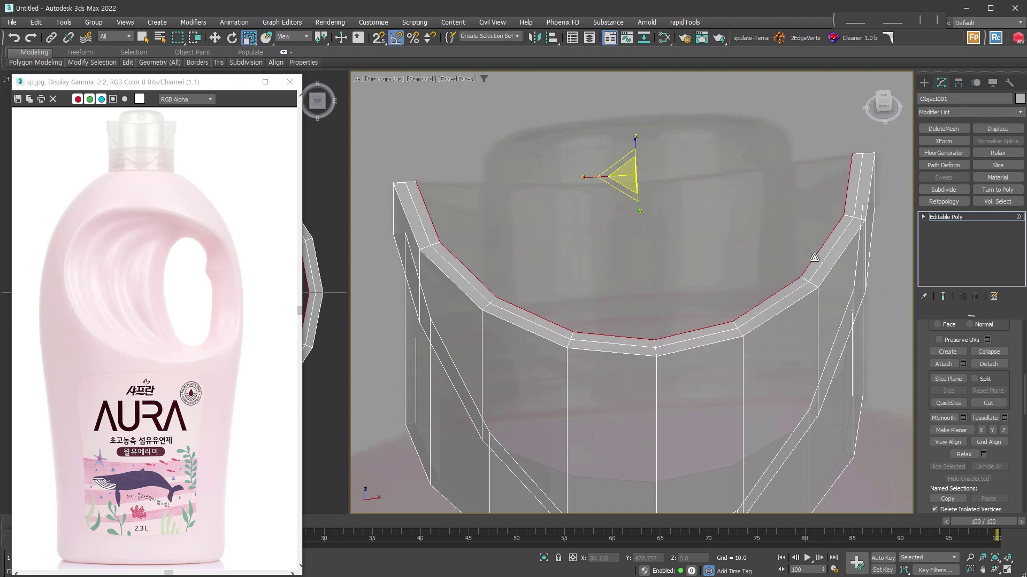
pyautogui.press('f')
pyautogui.rightClick(654, 231)
pyautogui.click(666, 245)
pyautogui.scroll(-3, 629, 249)
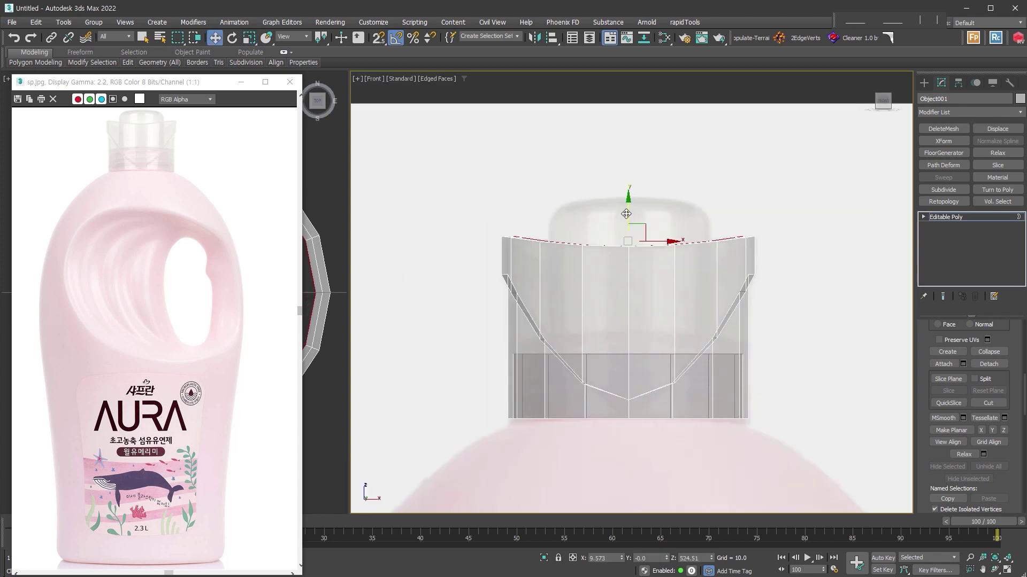
pyautogui.moveTo(629, 248); pyautogui.dragTo(629, 341)
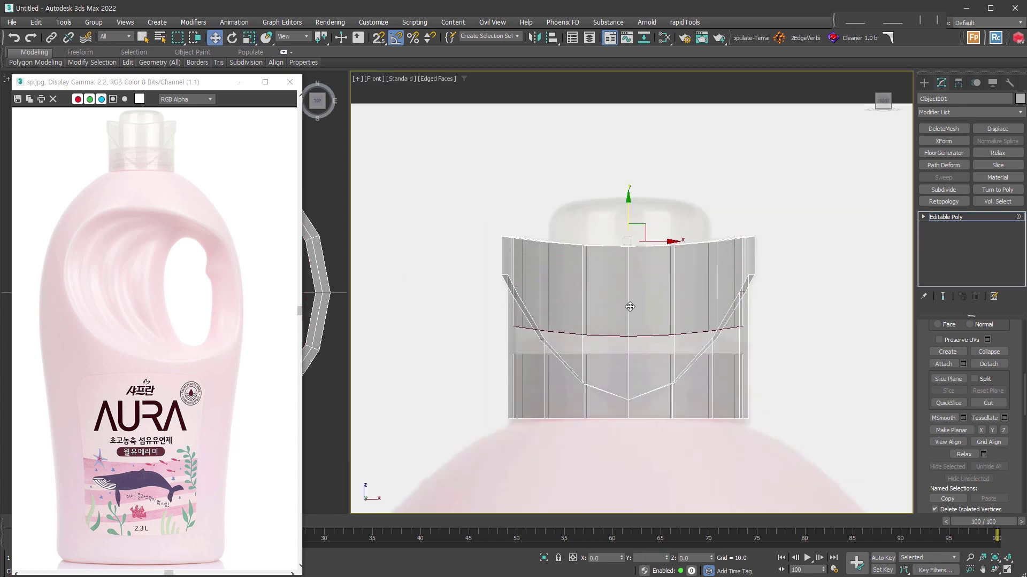
pyautogui.click(1003, 430)
# - Shrink the inner loop, then extrude the top loop upward and taper it inward
pyautogui.keyDown('alt'); pyautogui.moveTo(599, 299); pyautogui.dragTo(622, 325, button='middle'); pyautogui.keyUp('alt')
pyautogui.rightClick(621, 326)
pyautogui.click(641, 354)
pyautogui.moveTo(636, 345); pyautogui.dragTo(633, 362)
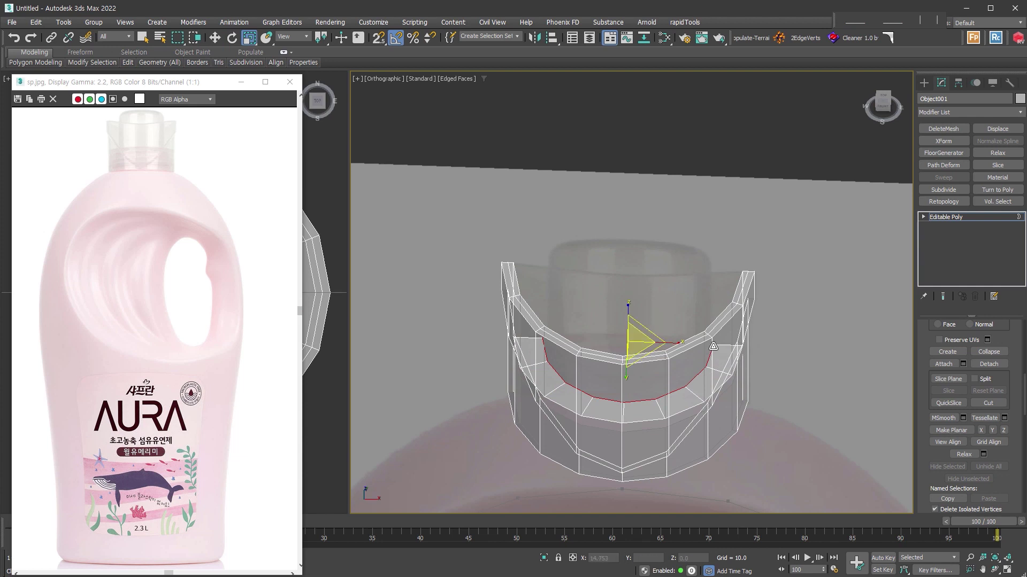
pyautogui.press('f')
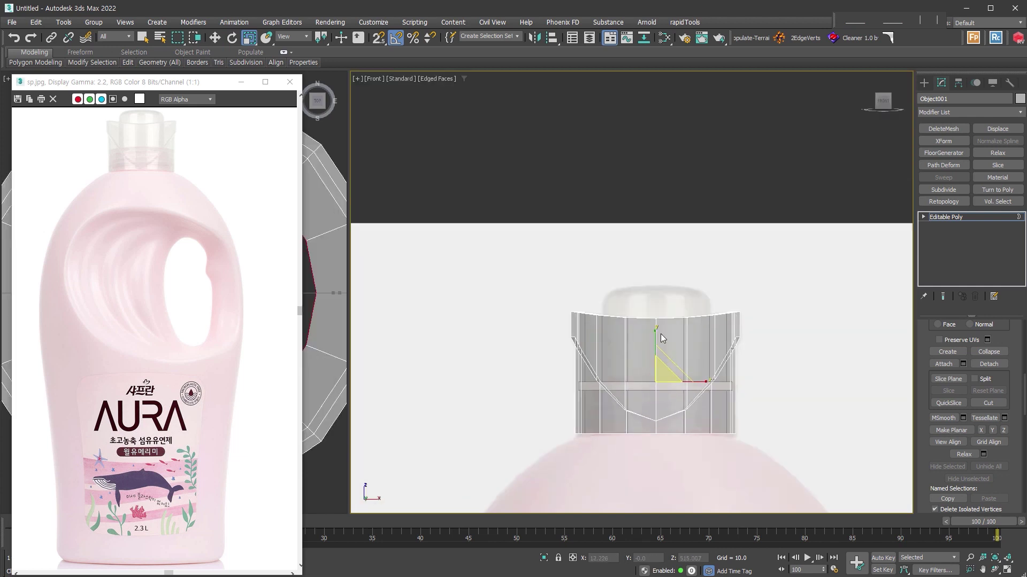
pyautogui.press('w')
pyautogui.keyDown('shift'); pyautogui.moveTo(655, 348); pyautogui.dragTo(671, 259); pyautogui.keyUp('shift')
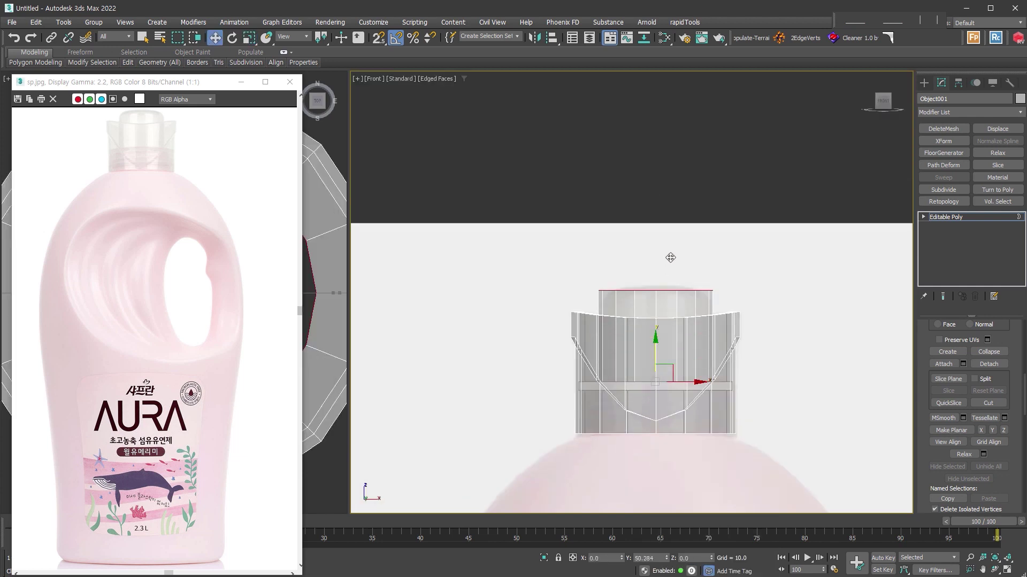
pyautogui.keyDown('alt'); pyautogui.moveTo(670, 258); pyautogui.dragTo(655, 275, button='middle'); pyautogui.keyUp('alt')
pyautogui.rightClick(655, 275)
pyautogui.click(659, 299)
pyautogui.moveTo(657, 306); pyautogui.dragTo(657, 334)
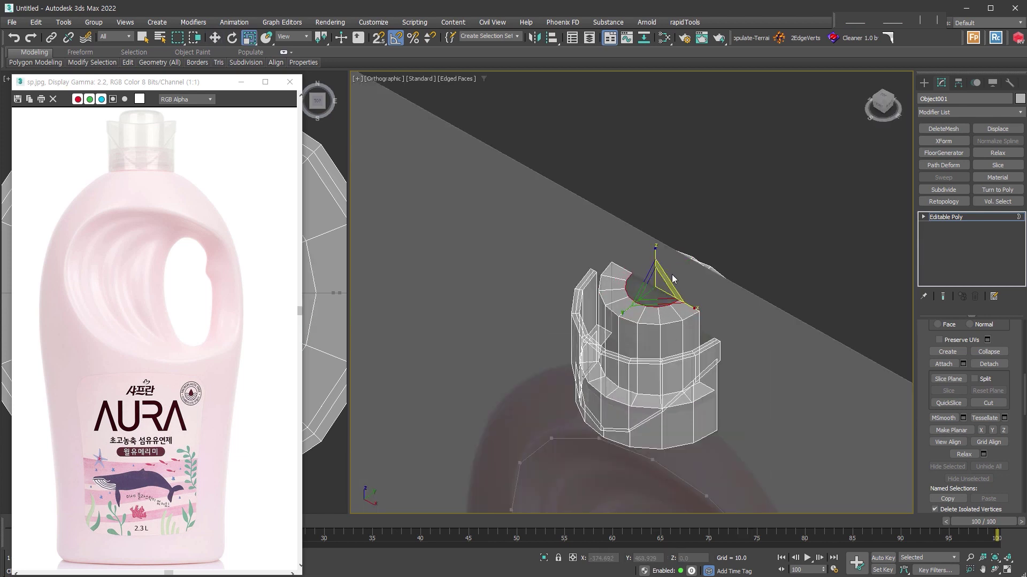
pyautogui.press('f')
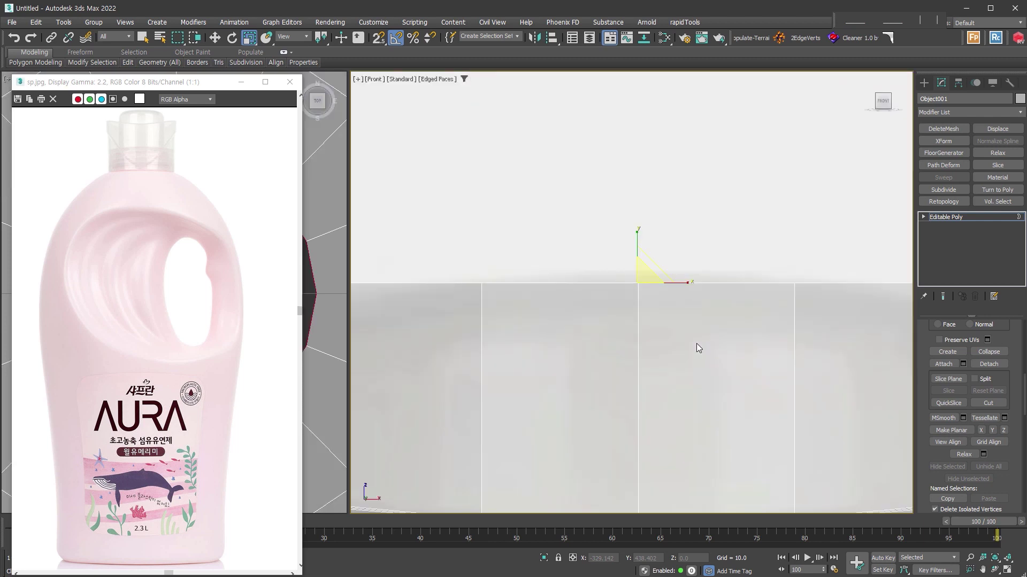
# - Chamfer the top edge loop with Amount 7.54 and 2 segments
pyautogui.press('3')
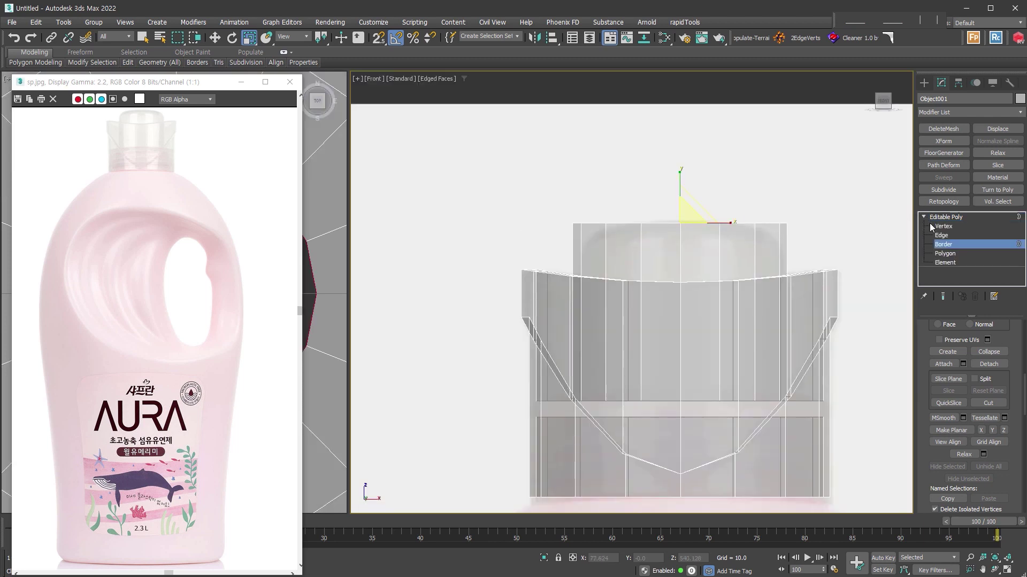
pyautogui.press('2')
pyautogui.rightClick(767, 222)
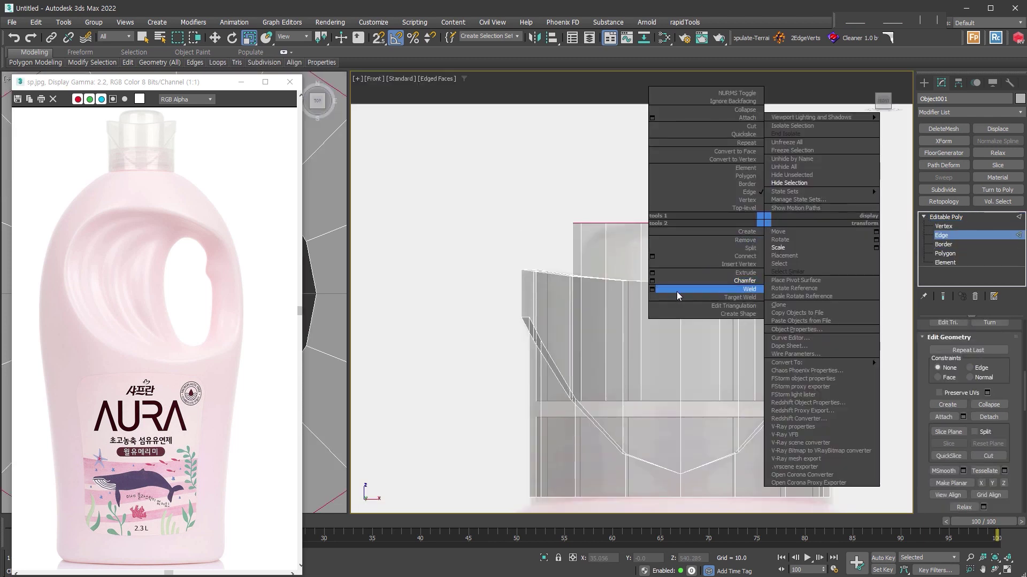
pyautogui.click(655, 292)
pyautogui.moveTo(643, 293); pyautogui.dragTo(644, 284)
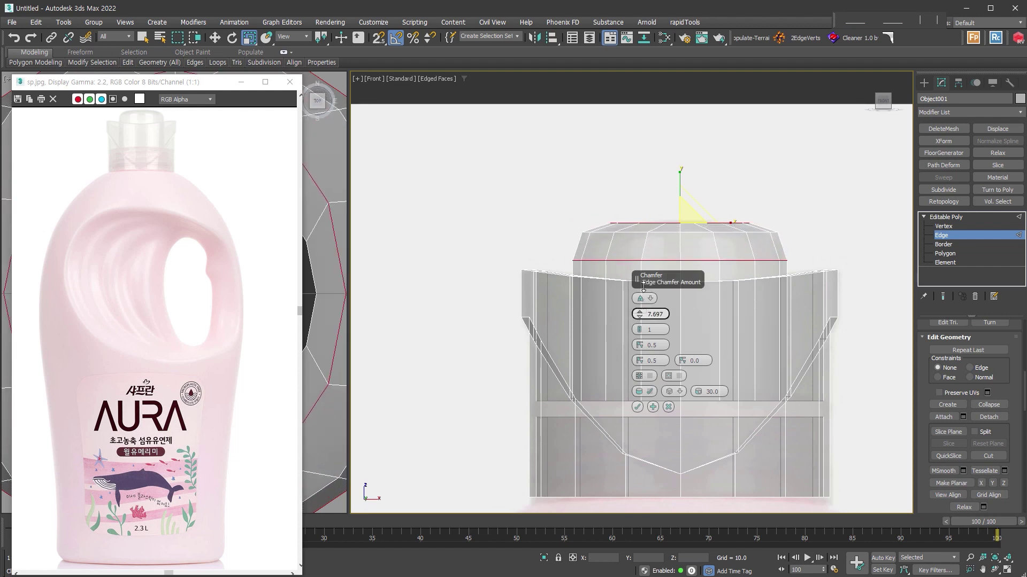
pyautogui.click(642, 331)
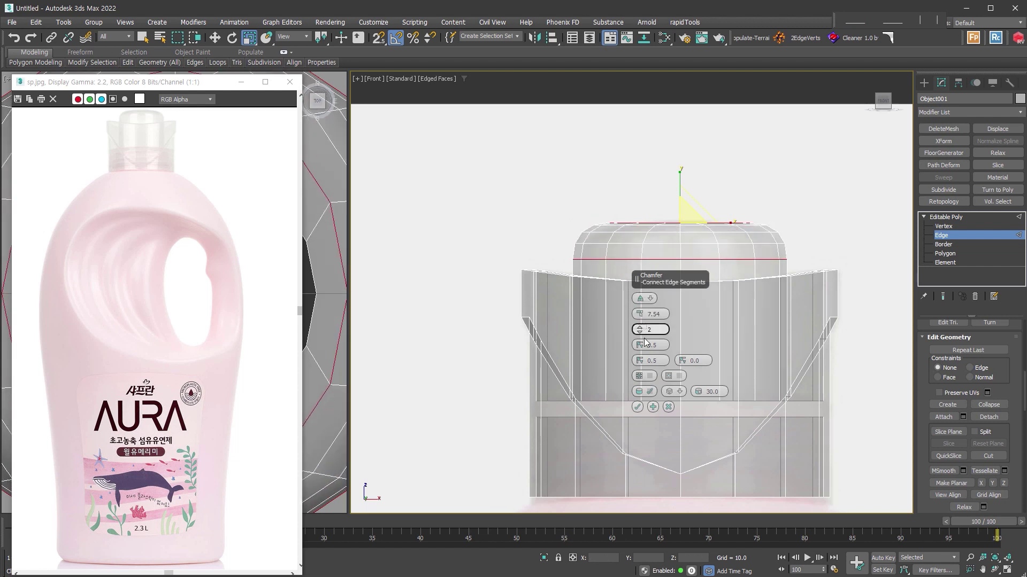
pyautogui.click(637, 407)
pyautogui.click(833, 210)
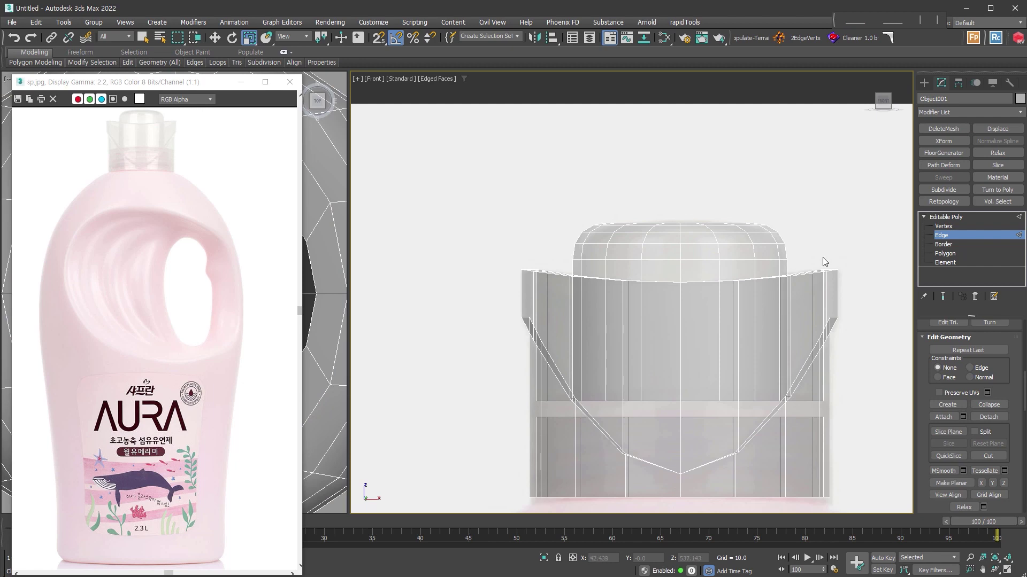
# - Turn off See-Through, inspect the cap from several angles, and add TurboSmooth
pyautogui.hotkey('alt', 'x')
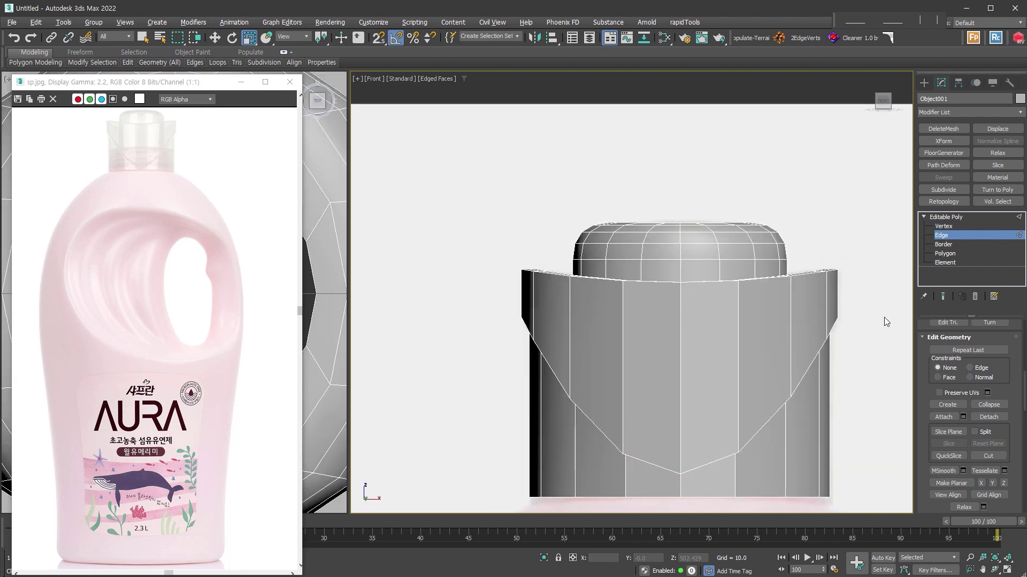
pyautogui.moveTo(766, 361)
pyautogui.keyDown('alt'); pyautogui.mouseDown(button='middle')
pyautogui.moveTo(773, 436)
pyautogui.moveTo(752, 428)
pyautogui.moveTo(859, 431)
pyautogui.moveTo(858, 459)
pyautogui.mouseUp(button='middle'); pyautogui.keyUp('alt')
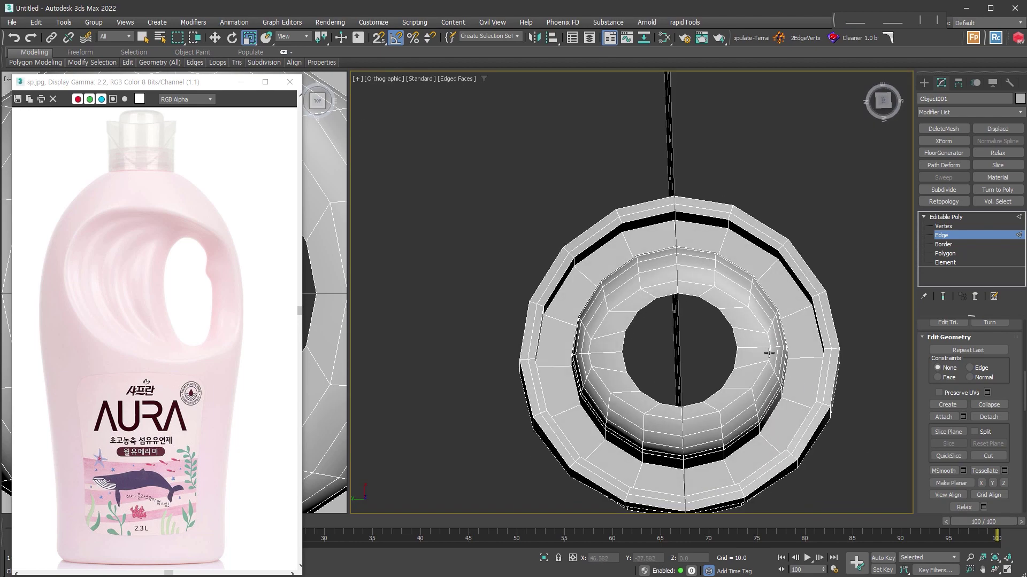
pyautogui.keyDown('alt'); pyautogui.moveTo(765, 342); pyautogui.dragTo(768, 309, button='middle'); pyautogui.keyUp('alt')
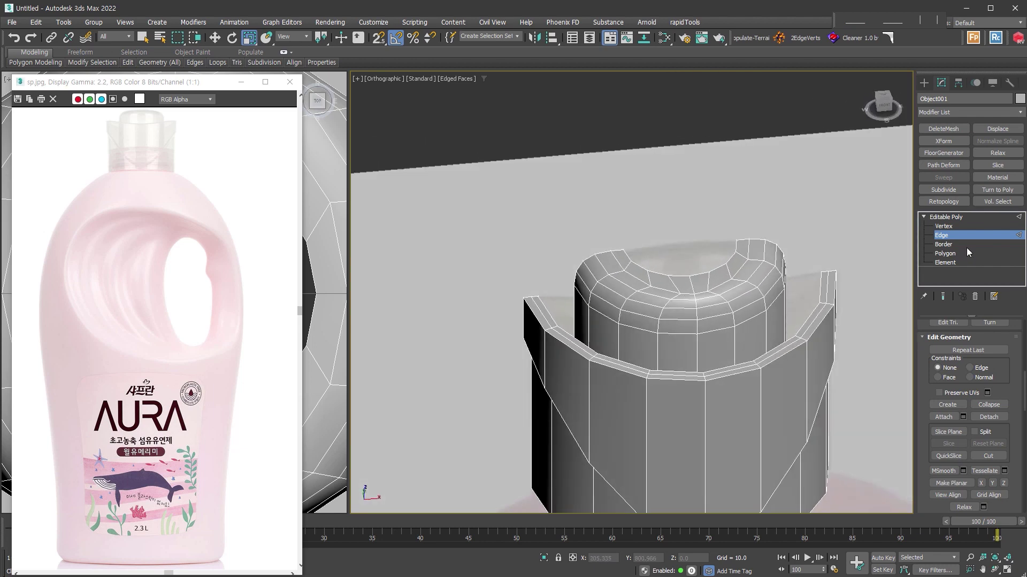
pyautogui.moveTo(777, 343)
pyautogui.keyDown('alt'); pyautogui.mouseDown(button='middle')
pyautogui.moveTo(742, 326)
pyautogui.moveTo(783, 278)
pyautogui.mouseUp(button='middle'); pyautogui.keyUp('alt')
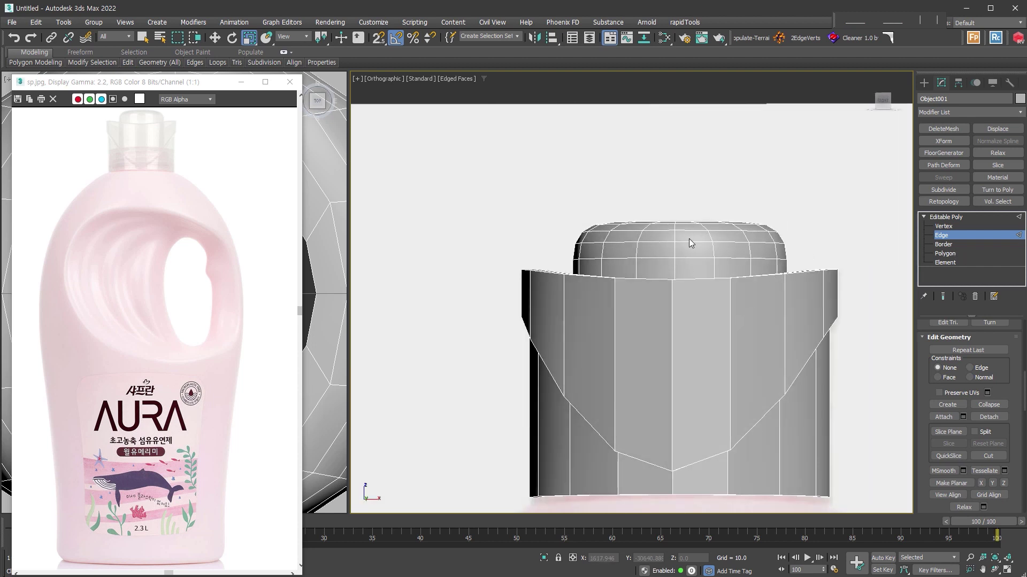
pyautogui.hotkey('ctrl', 't')
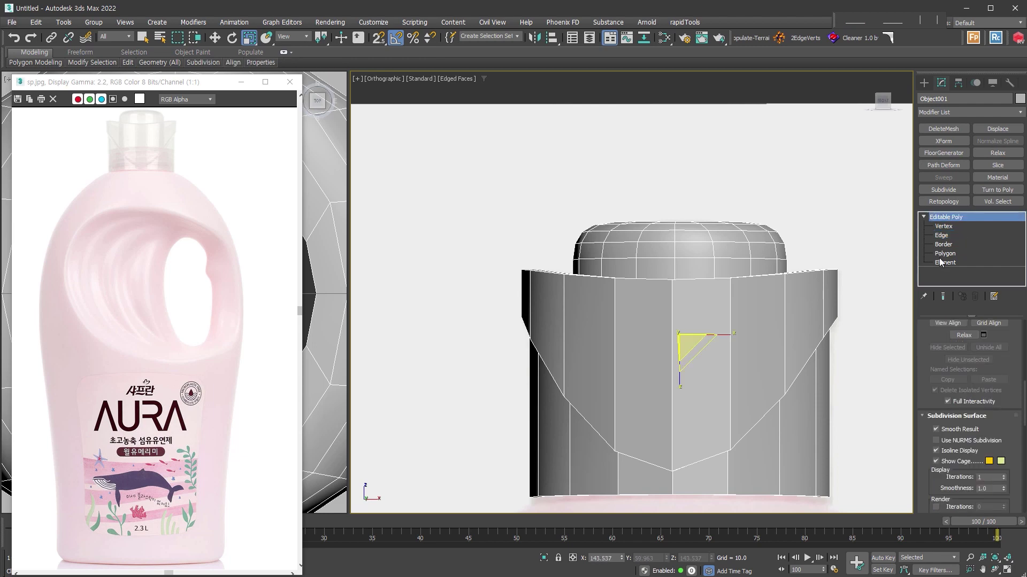
# - Switch to the cage's polygon level and add a cut point on the collar's vertical edge
pyautogui.moveTo(743, 419)
pyautogui.keyDown('alt'); pyautogui.mouseDown(button='middle')
pyautogui.moveTo(778, 390)
pyautogui.moveTo(823, 312)
pyautogui.mouseUp(button='middle'); pyautogui.keyUp('alt')
pyautogui.keyDown('alt'); pyautogui.moveTo(679, 312); pyautogui.dragTo(807, 290, button='middle'); pyautogui.keyUp('alt')
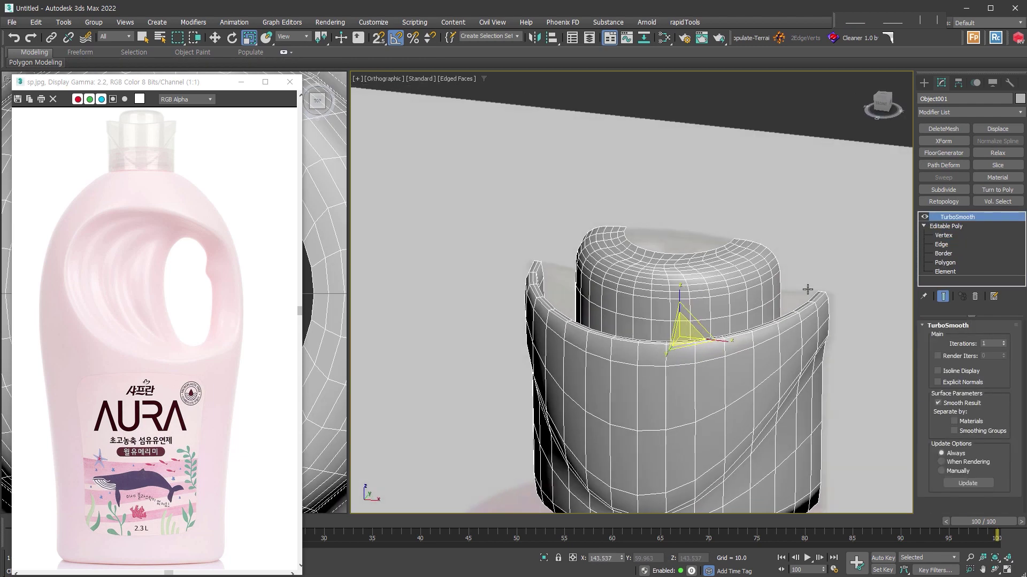
pyautogui.click(961, 262)
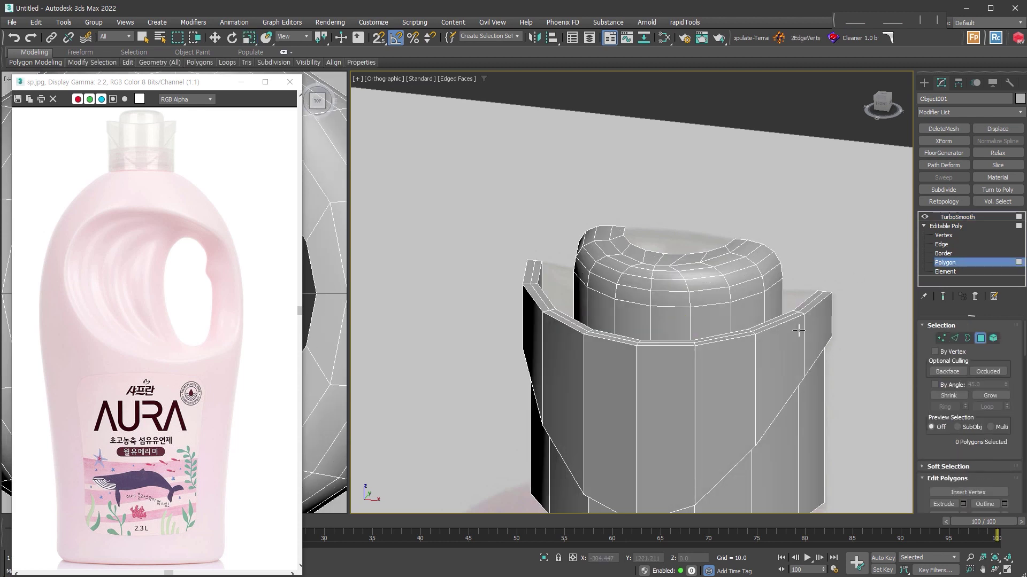
pyautogui.scroll(5, 798, 331)
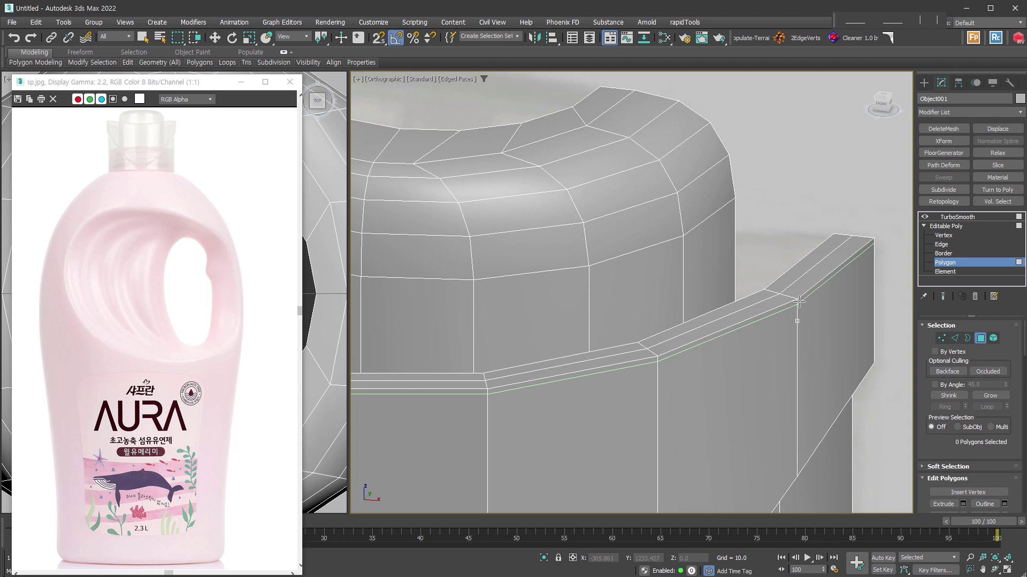
pyautogui.click(796, 414)
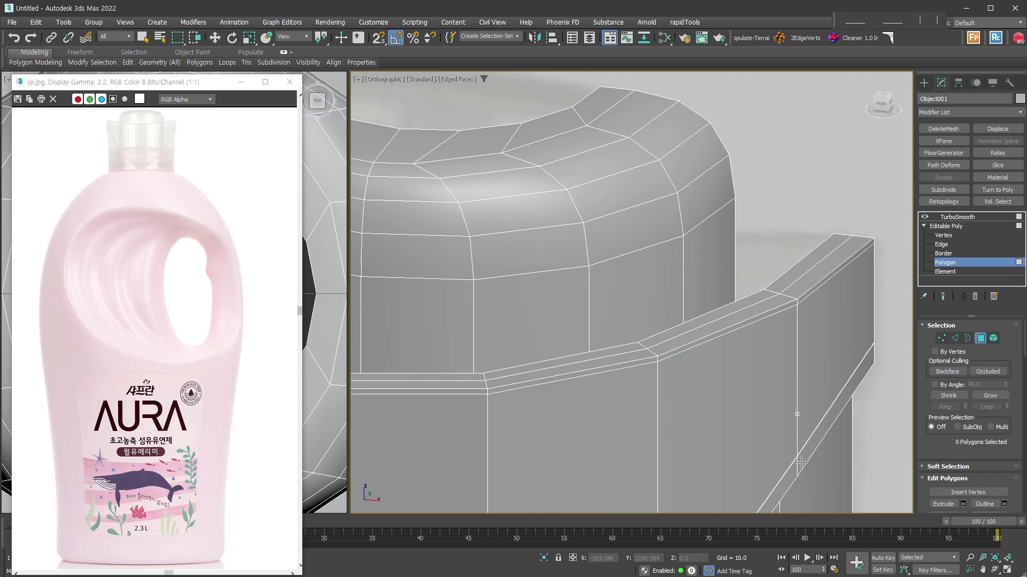
pyautogui.scroll(-5, 800, 468)
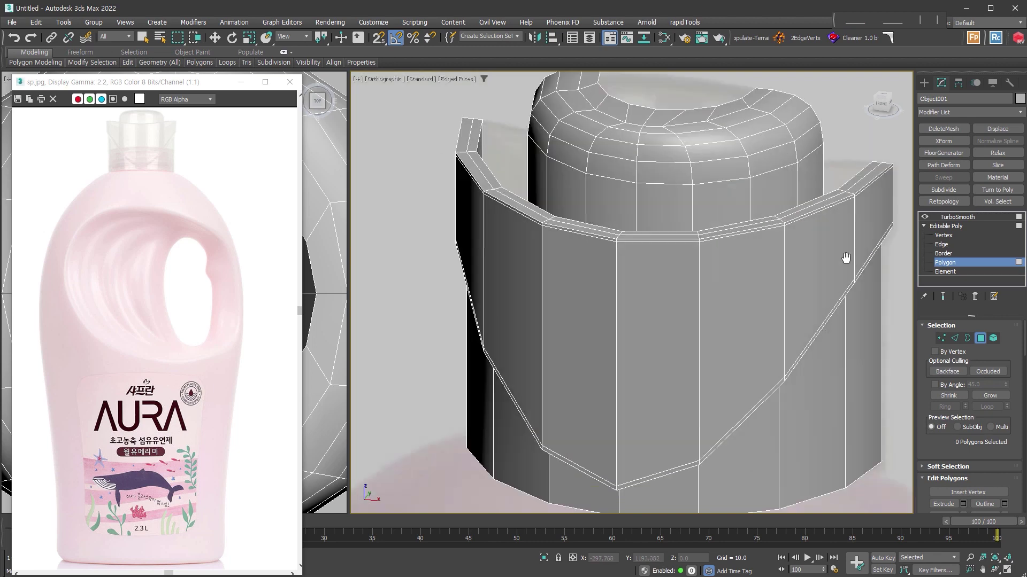
# - Select the collar's edge loops from a top-down view
pyautogui.keyDown('alt'); pyautogui.moveTo(824, 330); pyautogui.dragTo(763, 256, button='middle'); pyautogui.keyUp('alt')
pyautogui.scroll(5, 763, 256)
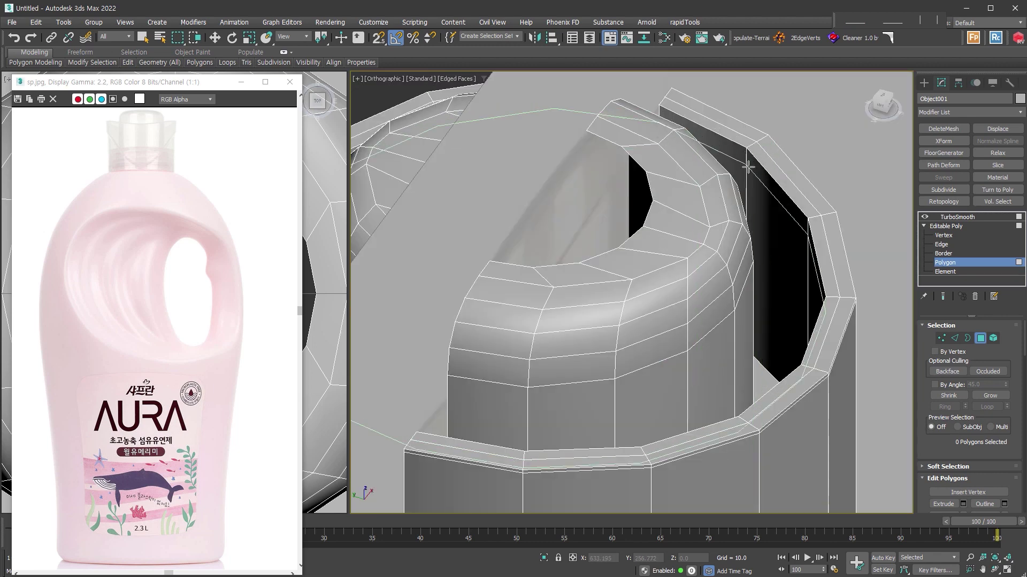
pyautogui.scroll(-3, 786, 280)
pyautogui.press('w')
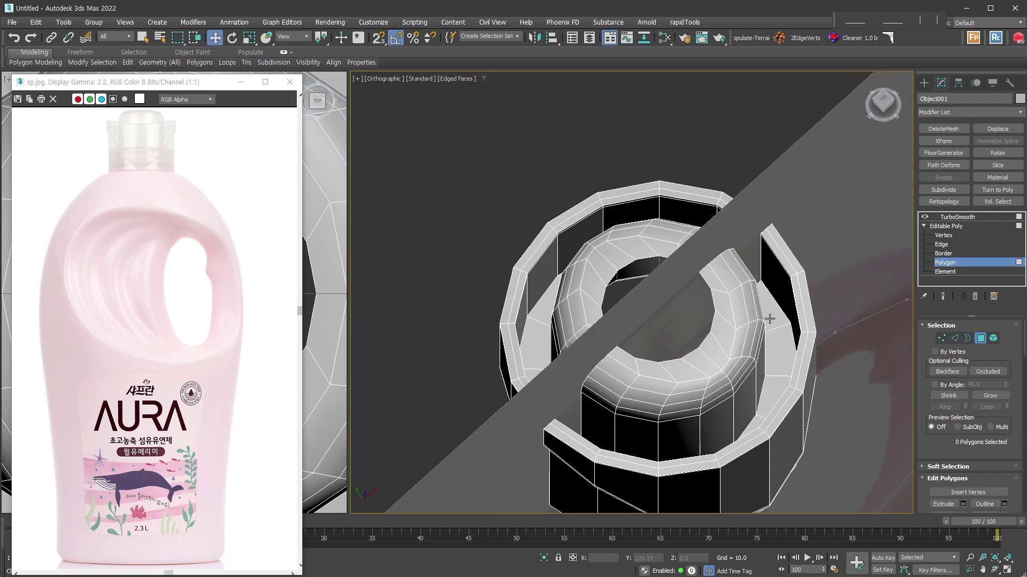
pyautogui.click(955, 338)
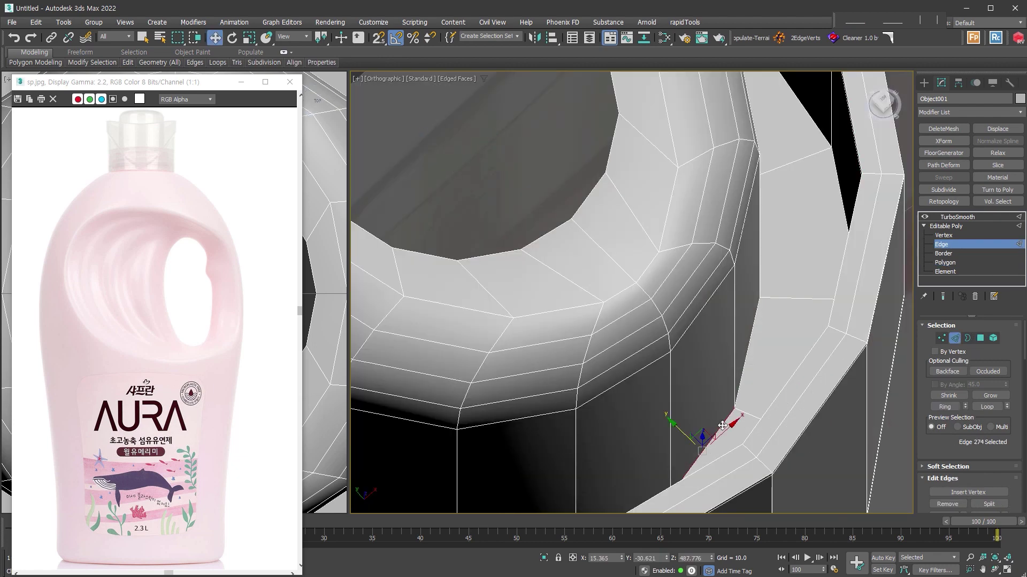
pyautogui.keyDown('ctrl'); pyautogui.doubleClick(831, 158); pyautogui.keyUp('ctrl')
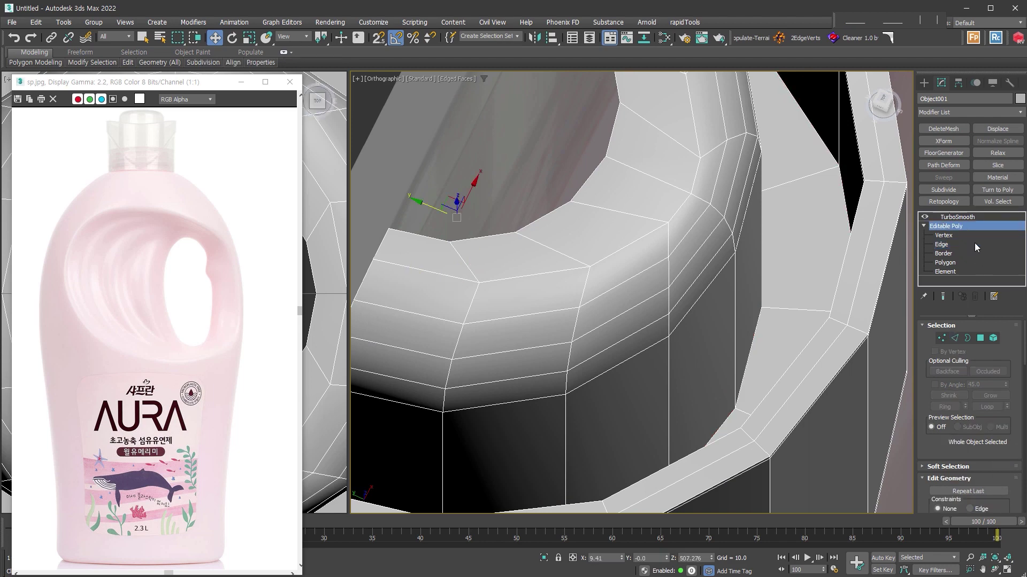
# - Raise TurboSmooth iterations from 1 to 2 and view the smoothed collar without edges
pyautogui.click(980, 216)
pyautogui.scroll(-3, 799, 288)
pyautogui.scroll(-2, 799, 288)
pyautogui.click(1004, 342)
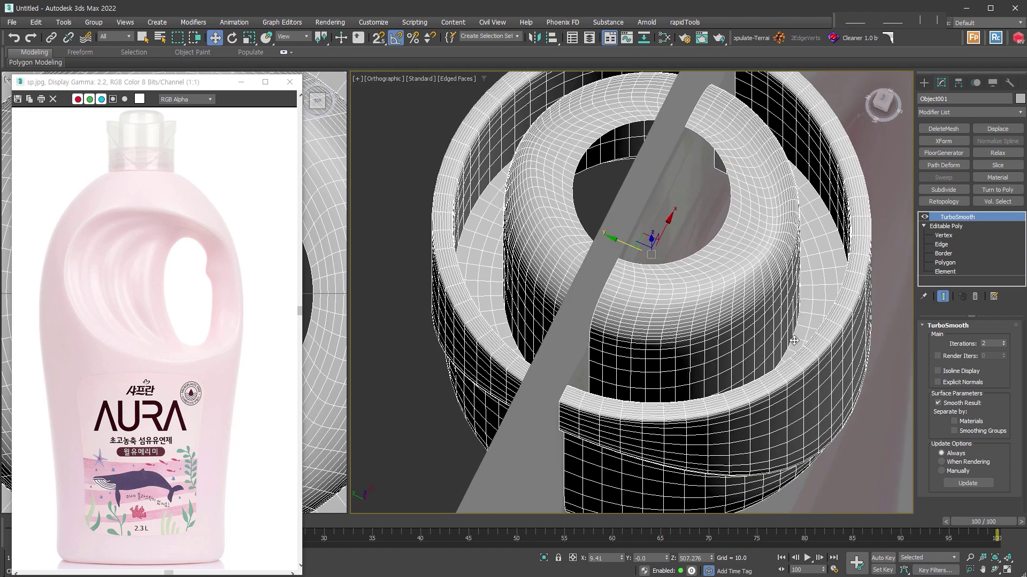
pyautogui.keyDown('alt'); pyautogui.moveTo(850, 349); pyautogui.dragTo(825, 224, button='middle'); pyautogui.keyUp('alt')
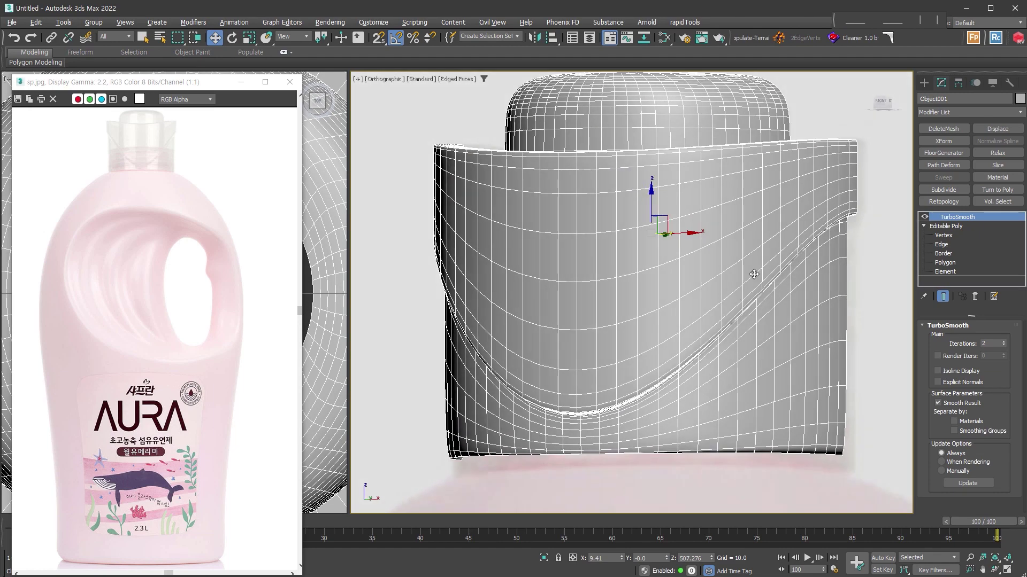
pyautogui.press('F4')
pyautogui.moveTo(437, 360)
pyautogui.keyDown('alt'); pyautogui.mouseDown(button='middle')
pyautogui.moveTo(729, 366)
pyautogui.moveTo(857, 443)
pyautogui.mouseUp(button='middle'); pyautogui.keyUp('alt')
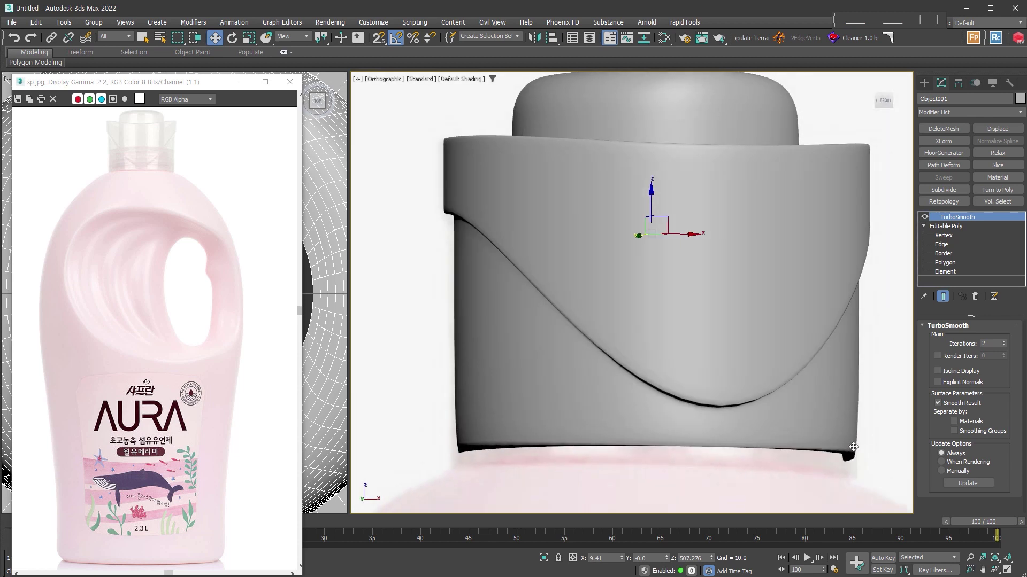
# - Toggle between the cage and smoothed result, then orbit to frame the whole cap collar
pyautogui.click(957, 264)
pyautogui.scroll(3, 819, 387)
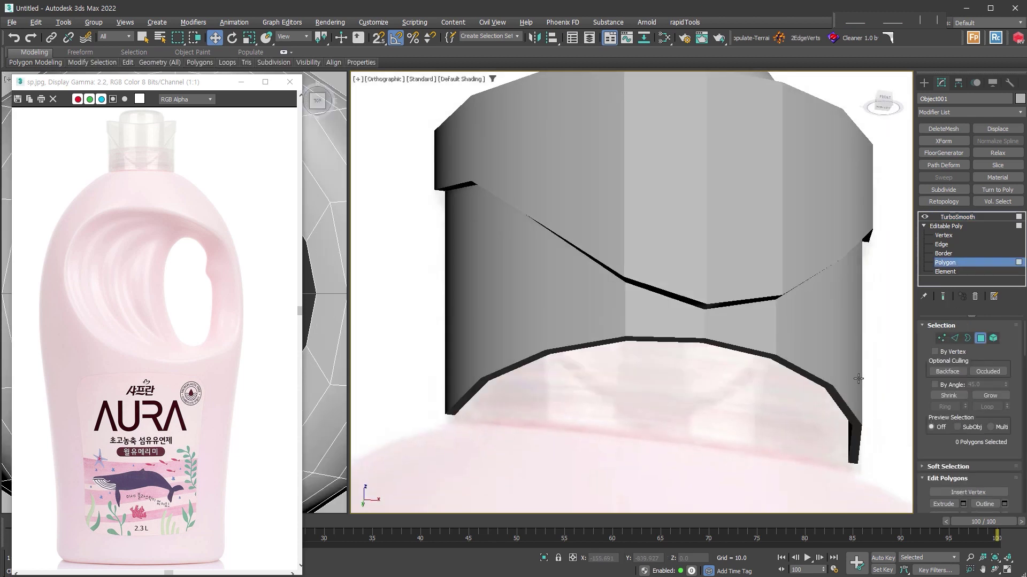
pyautogui.scroll(3, 820, 387)
pyautogui.press('2')
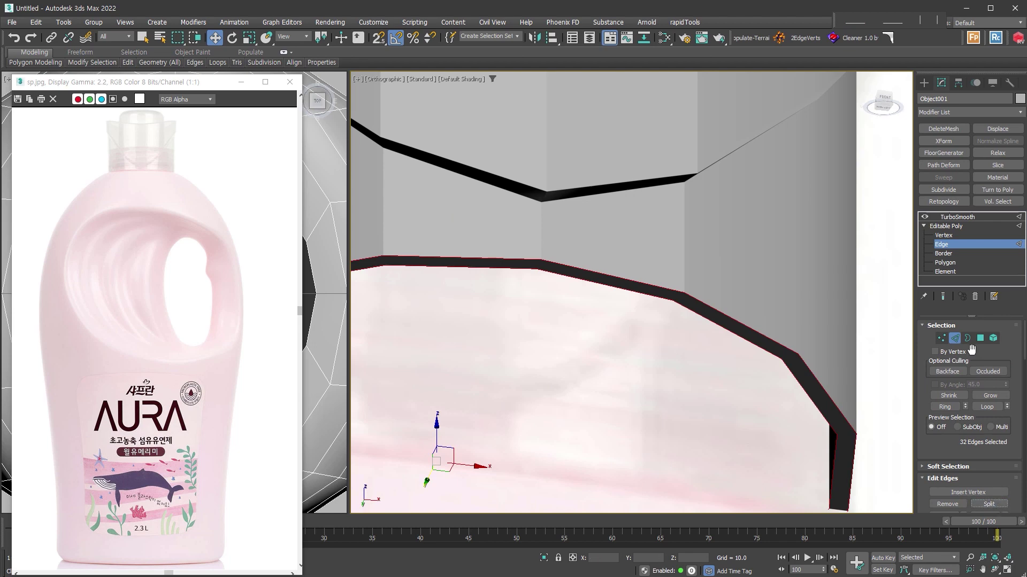
pyautogui.click(957, 217)
pyautogui.keyDown('alt'); pyautogui.moveTo(811, 403); pyautogui.dragTo(654, 342, button='middle'); pyautogui.keyUp('alt')
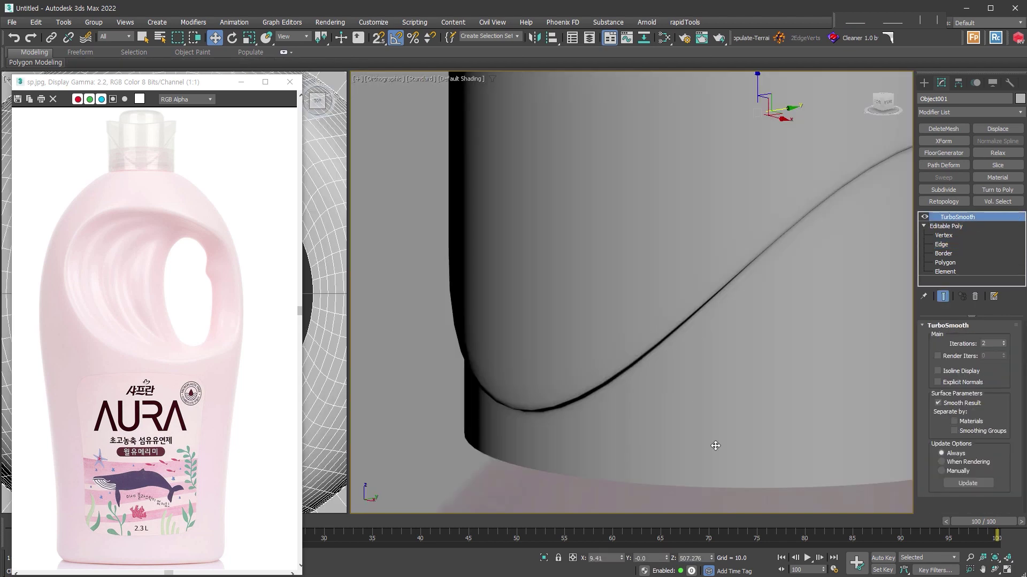
pyautogui.keyDown('alt'); pyautogui.moveTo(867, 368); pyautogui.dragTo(797, 360, button='middle'); pyautogui.keyUp('alt')
pyautogui.scroll(-5, 802, 406)
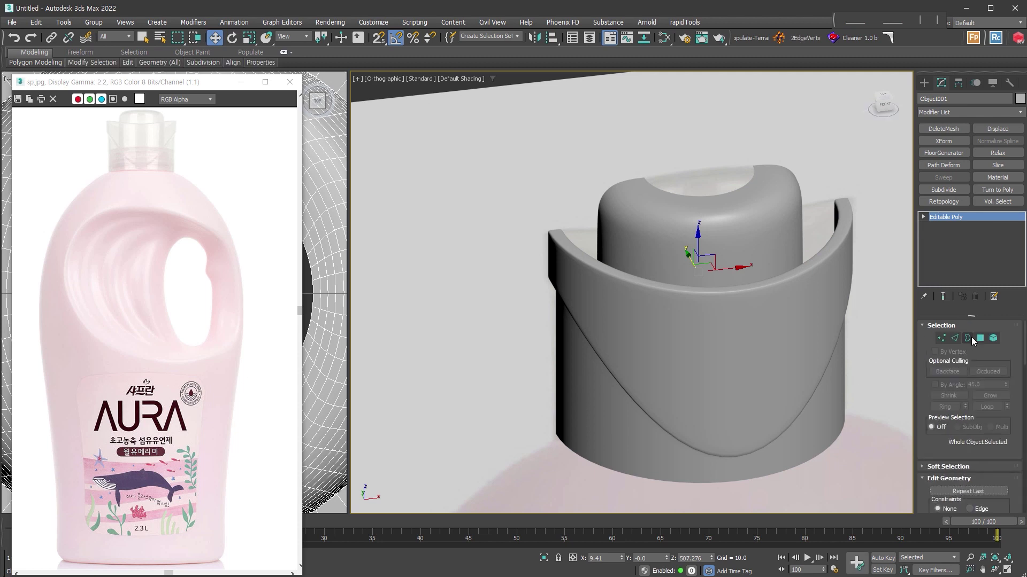
# - Scale the cap's top opening border and Collapse it to close the cap
pyautogui.click(971, 337)
pyautogui.click(742, 190)
pyautogui.rightClick(698, 200)
pyautogui.click(716, 225)
pyautogui.moveTo(922, 453); pyautogui.dragTo(922, 351)
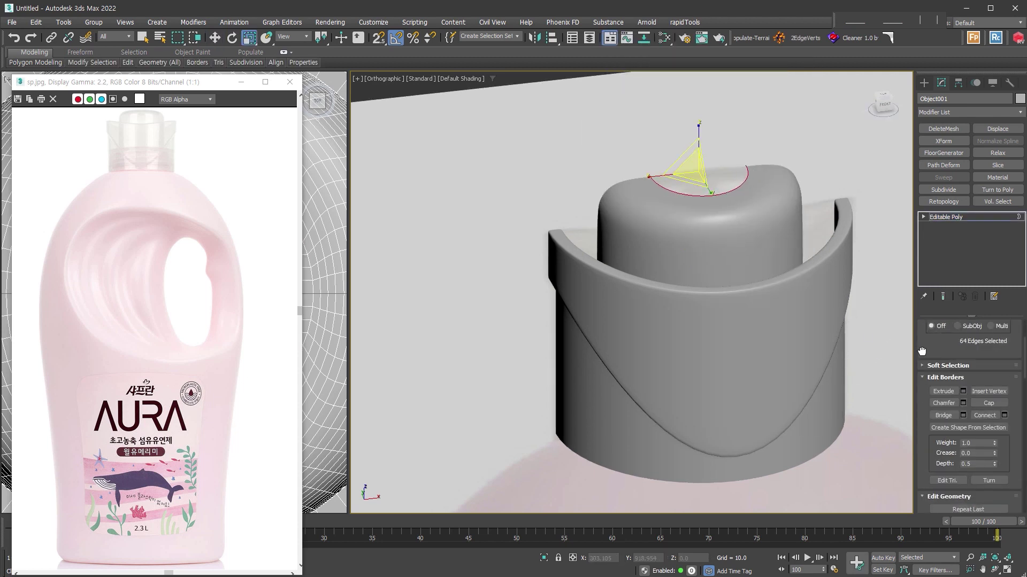
pyautogui.moveTo(1009, 463); pyautogui.dragTo(1005, 393)
pyautogui.click(1000, 492)
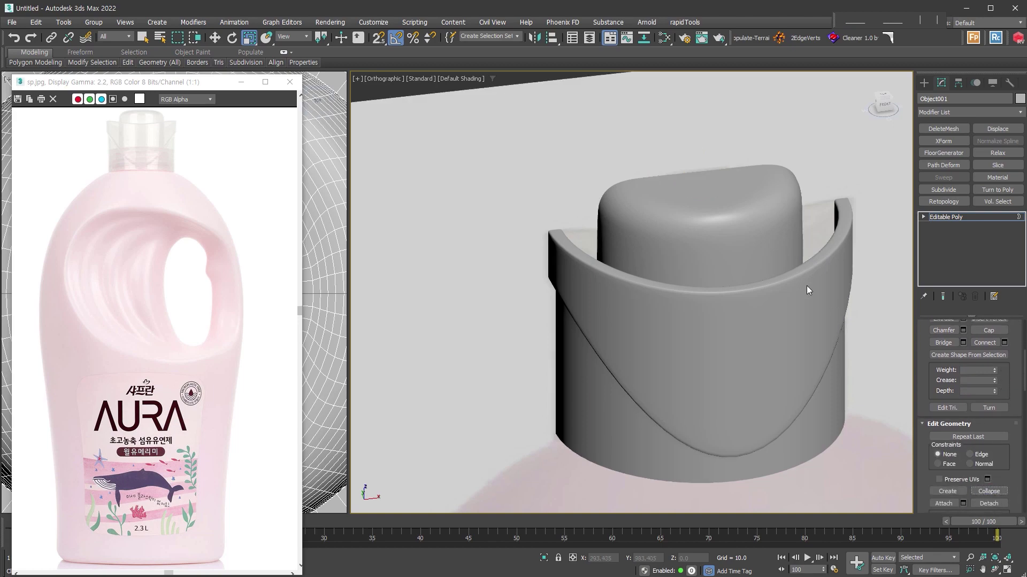
# - Select the extra edge loops across the collar band and remove them
pyautogui.moveTo(788, 255)
pyautogui.keyDown('alt'); pyautogui.mouseDown(button='middle')
pyautogui.moveTo(831, 241)
pyautogui.moveTo(825, 341)
pyautogui.mouseUp(button='middle'); pyautogui.keyUp('alt')
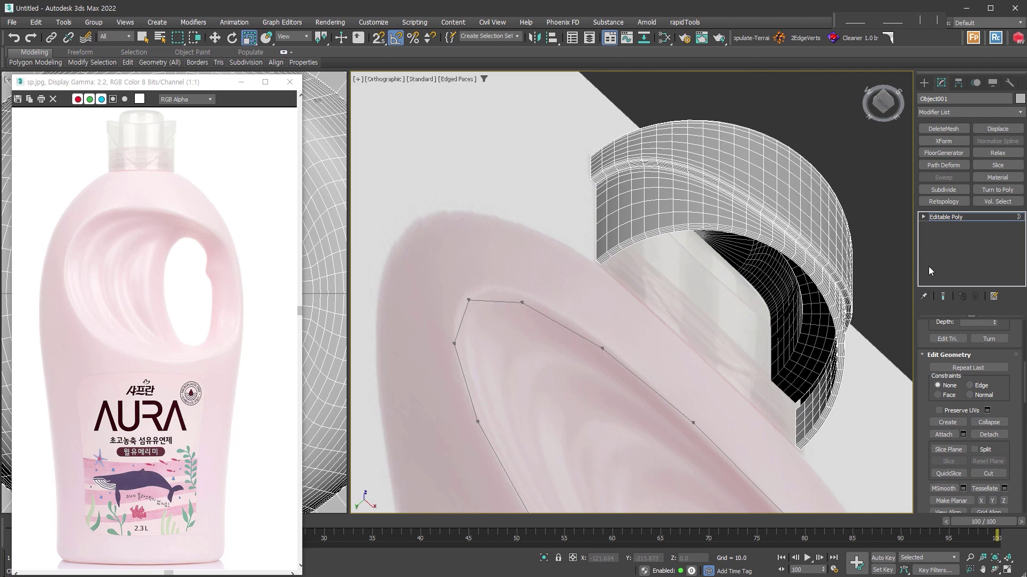
pyautogui.click(954, 217)
pyautogui.keyDown('alt'); pyautogui.moveTo(855, 373); pyautogui.dragTo(856, 299, button='middle'); pyautogui.keyUp('alt')
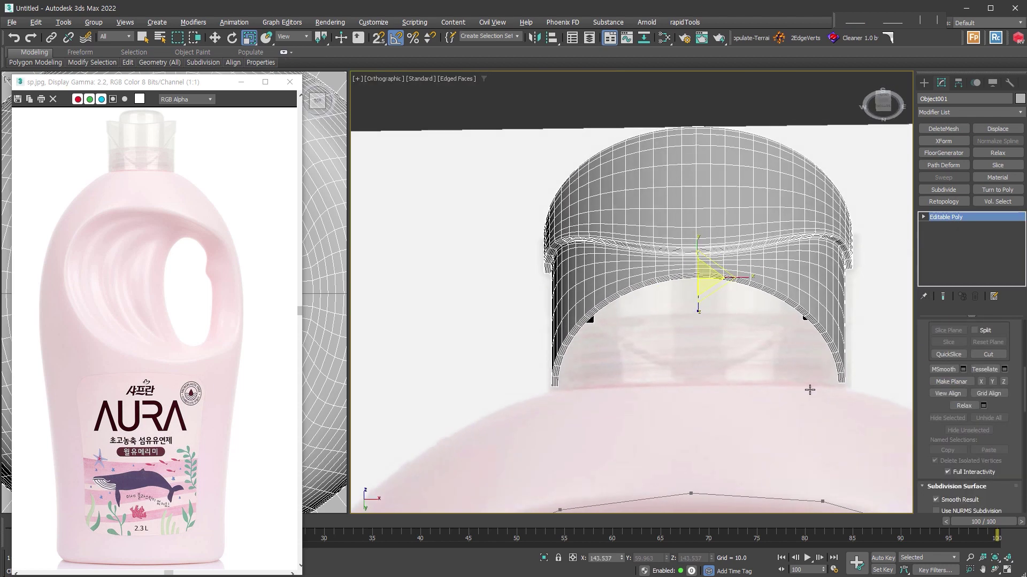
pyautogui.click(923, 217)
pyautogui.click(943, 238)
pyautogui.scroll(3, 822, 321)
pyautogui.click(802, 347)
pyautogui.keyDown('shift'); pyautogui.click(805, 345); pyautogui.keyUp('shift')
pyautogui.hotkey('alt', 'l')
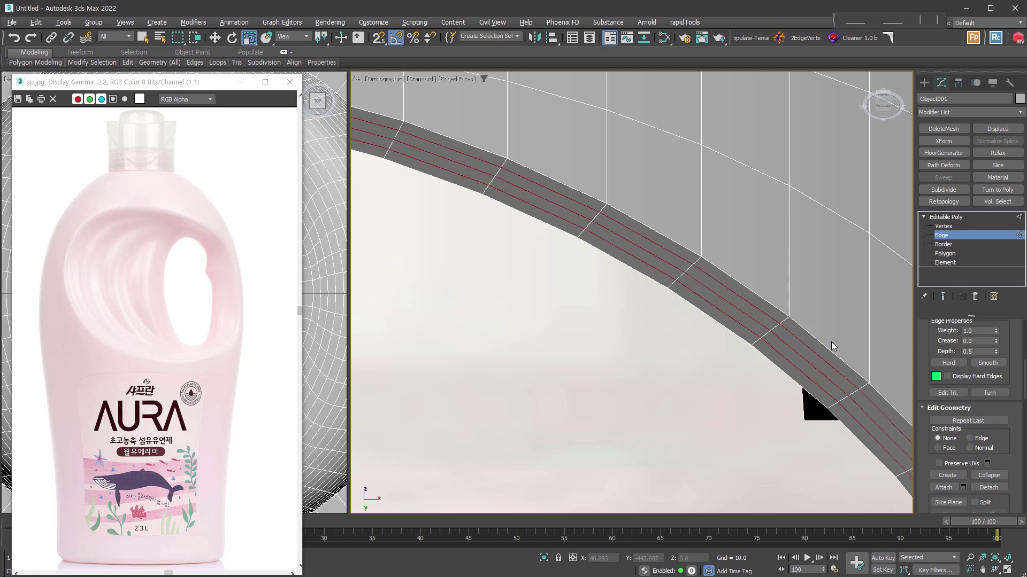
pyautogui.scroll(3, 936, 375)
pyautogui.scroll(3, 943, 444)
pyautogui.click(949, 448)
# - Weld the cap's vertices and select the collar's rim loops
pyautogui.press('1')
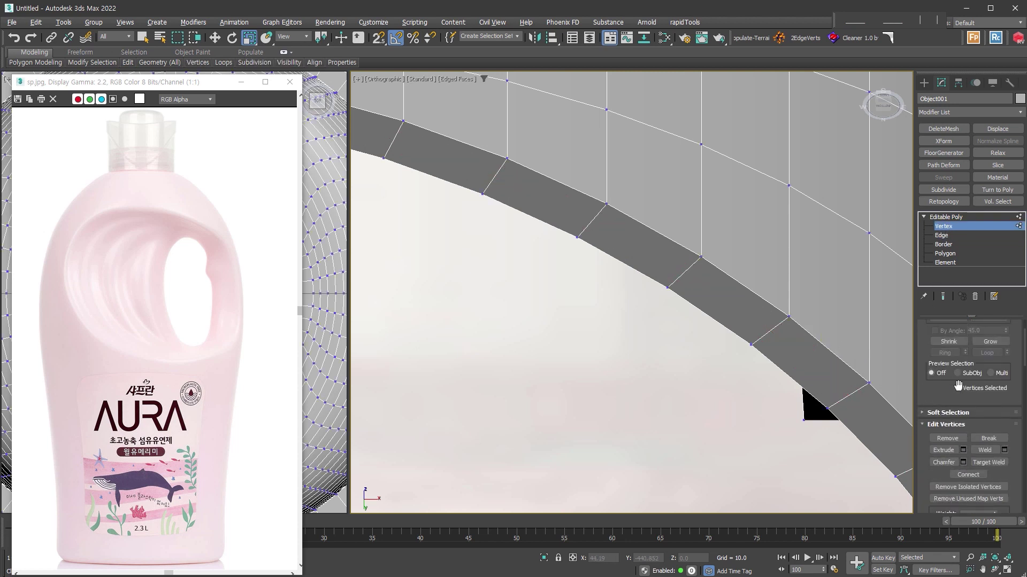
pyautogui.click(985, 451)
pyautogui.click(949, 235)
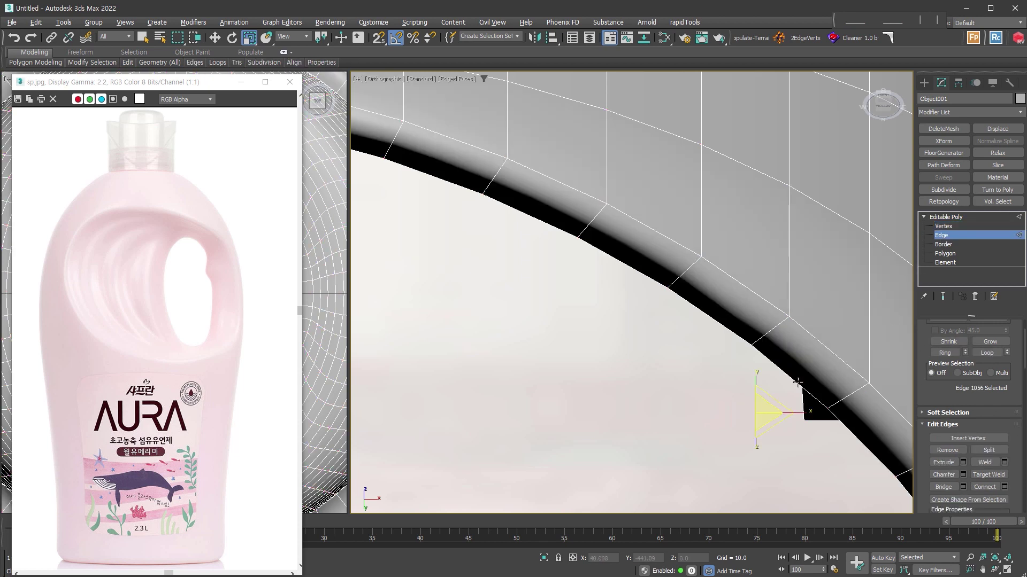
pyautogui.keyDown('ctrl'); pyautogui.doubleClick(829, 348); pyautogui.keyUp('ctrl')
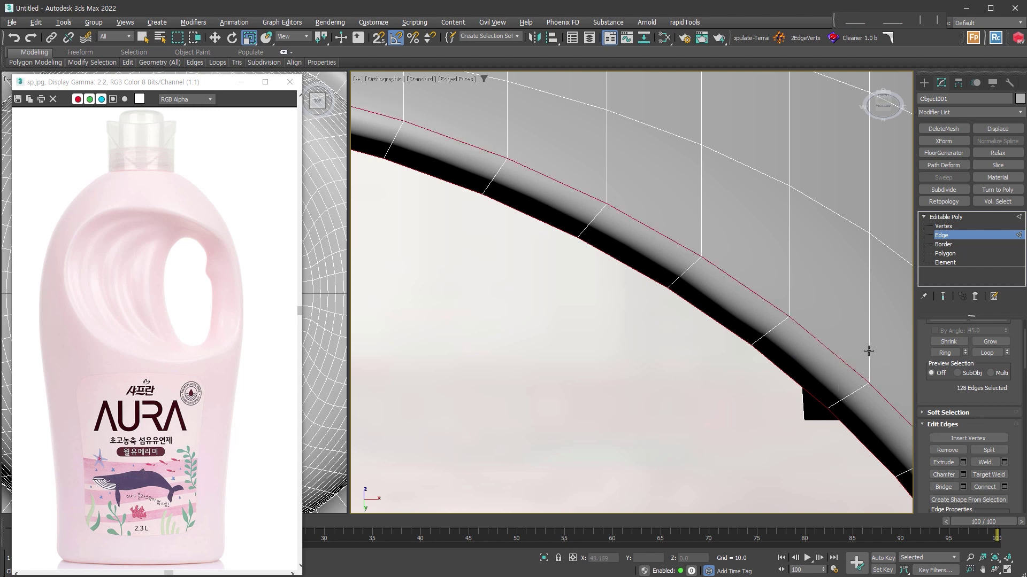
# - Chamfer the rim loops at 0.157 with 2 segments and frame the cap
pyautogui.rightClick(814, 347)
pyautogui.click(716, 395)
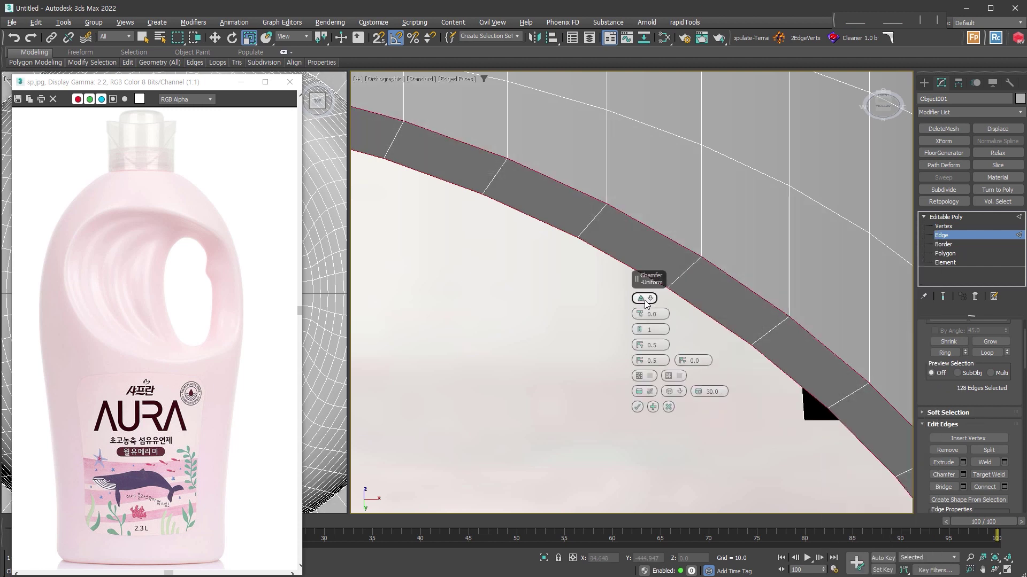
pyautogui.moveTo(644, 315); pyautogui.dragTo(645, 306)
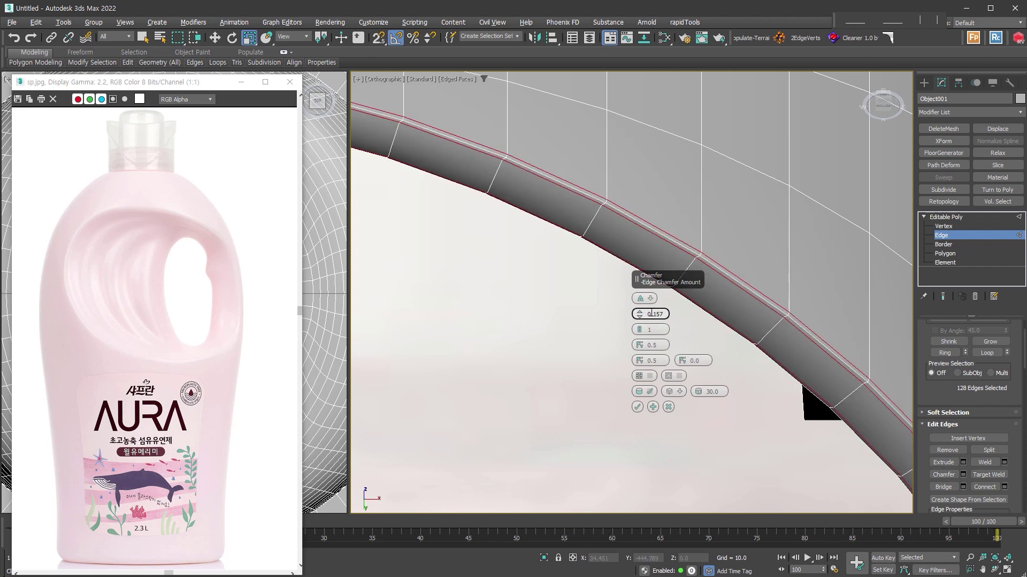
pyautogui.click(639, 327)
pyautogui.click(669, 392)
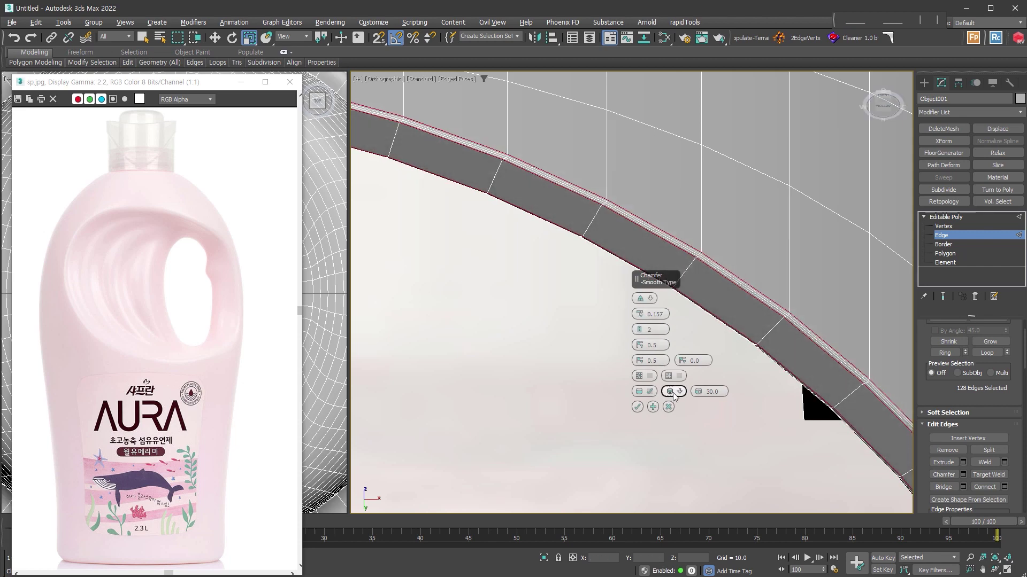
pyautogui.click(963, 236)
pyautogui.click(946, 217)
pyautogui.press('z')
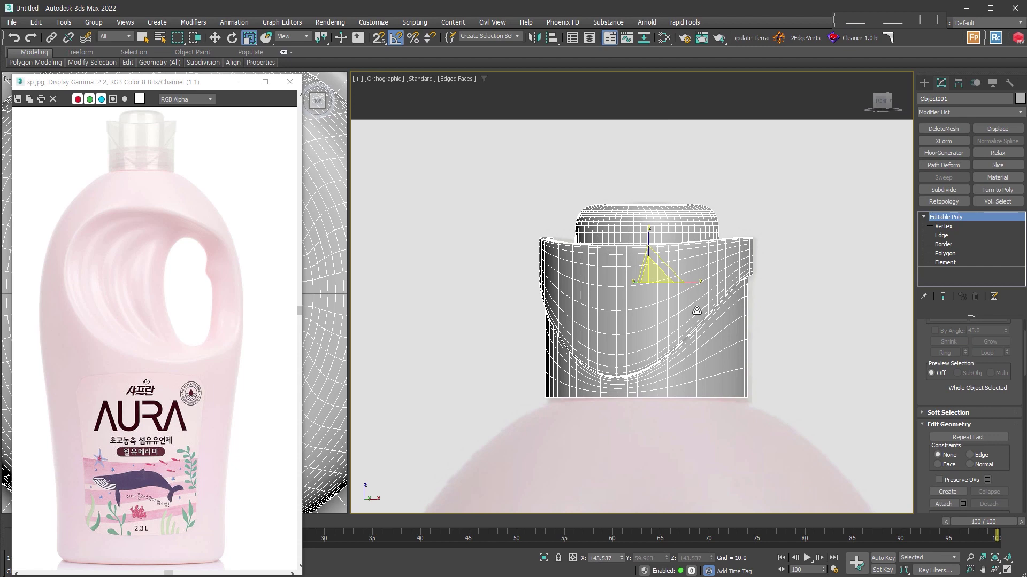
# - Remove both lower edge loops under the collar's curved cutout, then return to whole-object level
pyautogui.scroll(5, 731, 352)
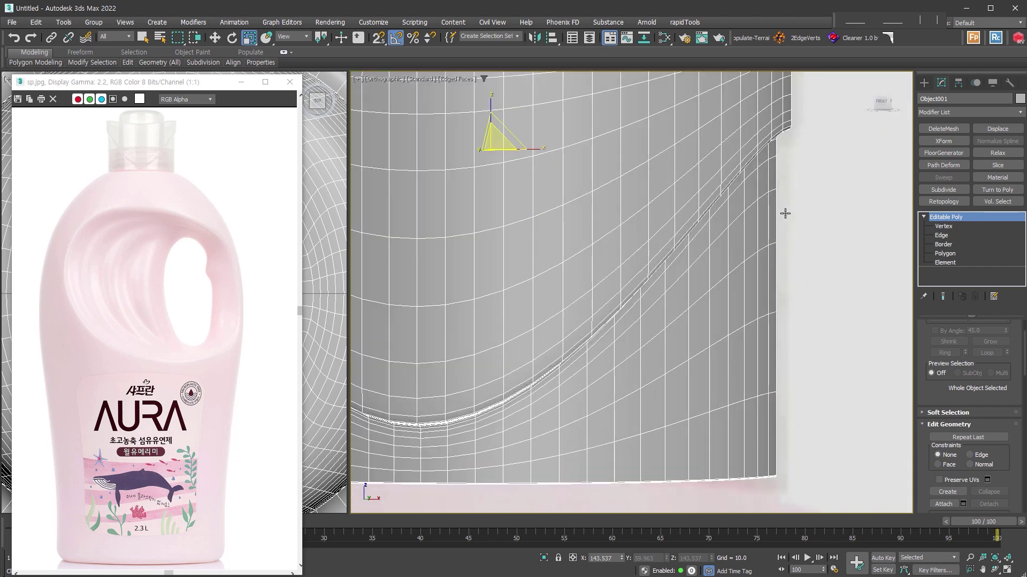
pyautogui.click(942, 236)
pyautogui.doubleClick(734, 403)
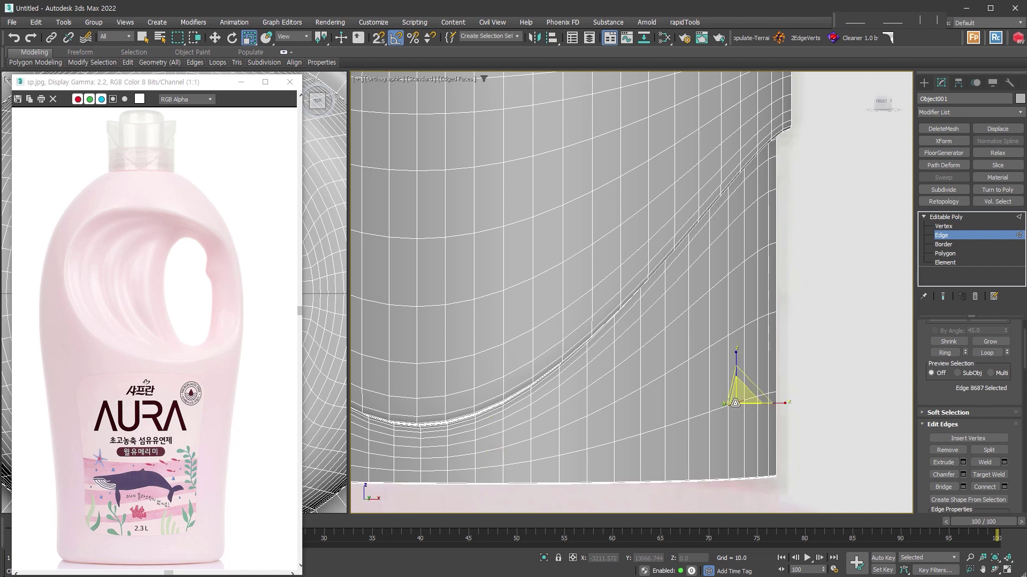
pyautogui.keyDown('ctrl'); pyautogui.doubleClick(734, 272); pyautogui.keyUp('ctrl')
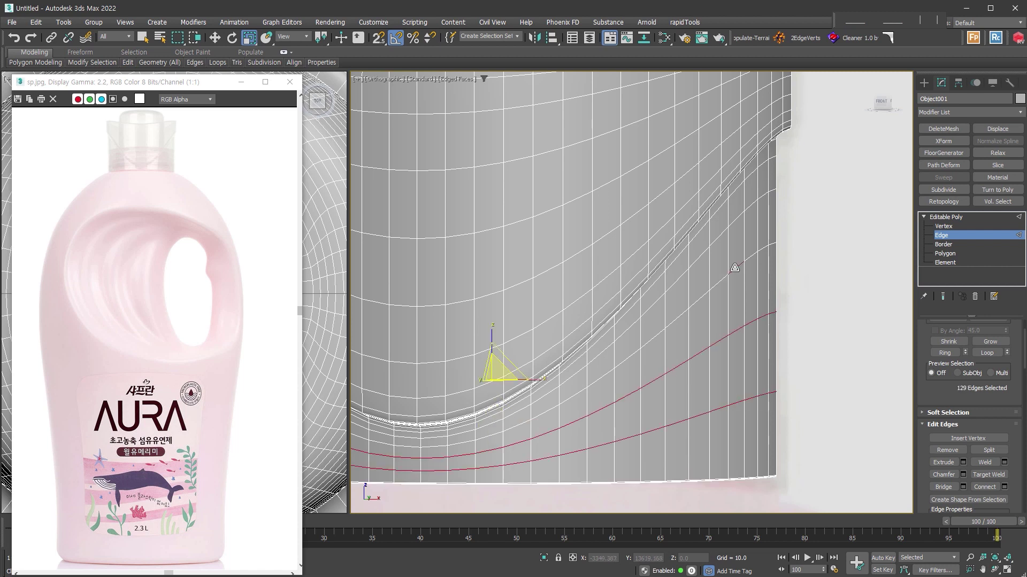
pyautogui.click(943, 448)
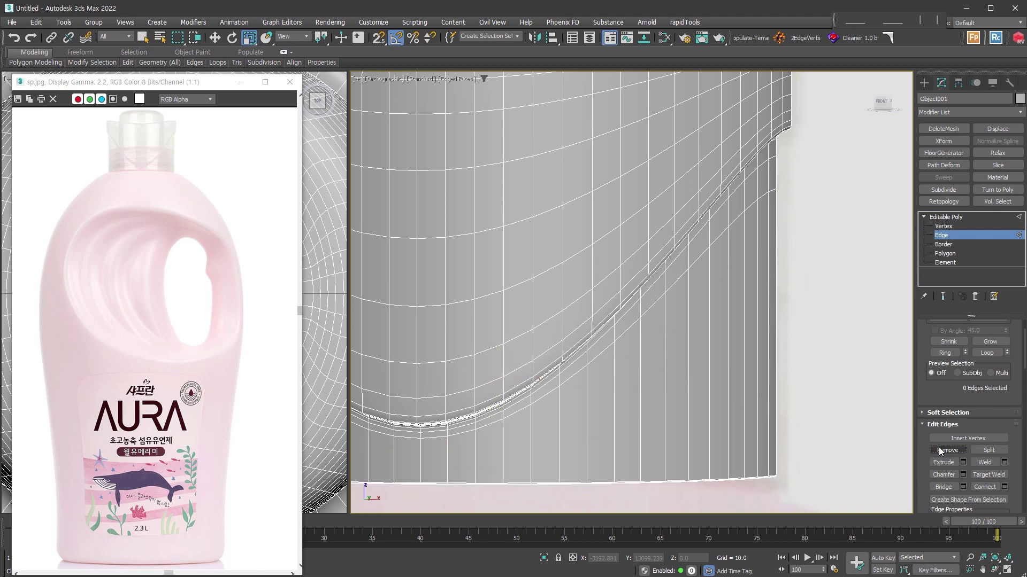
pyautogui.press('z')
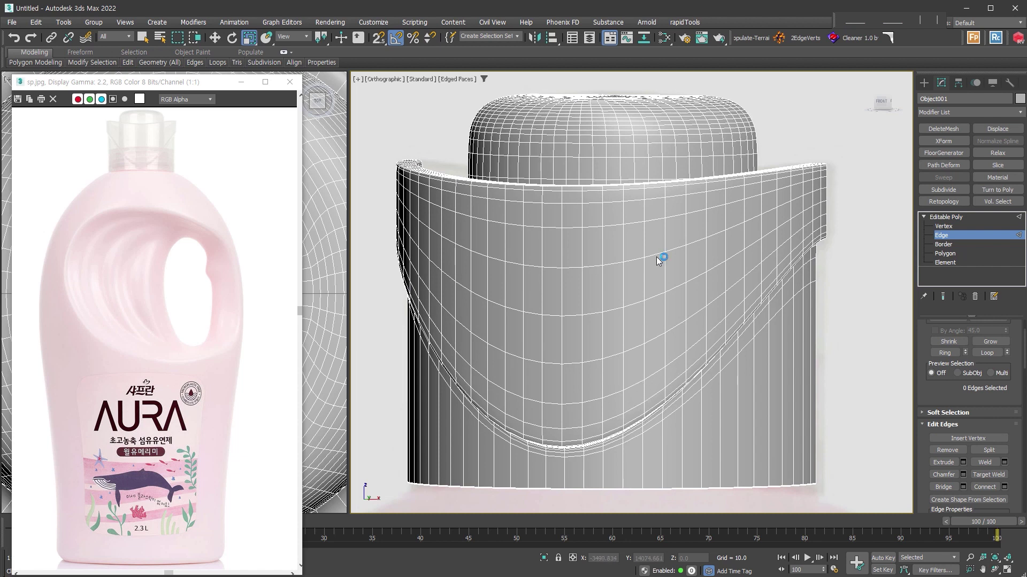
pyautogui.click(954, 236)
pyautogui.scroll(-4, 770, 299)
pyautogui.moveTo(770, 300)
pyautogui.keyDown('alt'); pyautogui.mouseDown(button='middle')
pyautogui.moveTo(757, 322)
pyautogui.moveTo(770, 323)
pyautogui.mouseUp(button='middle'); pyautogui.keyUp('alt')
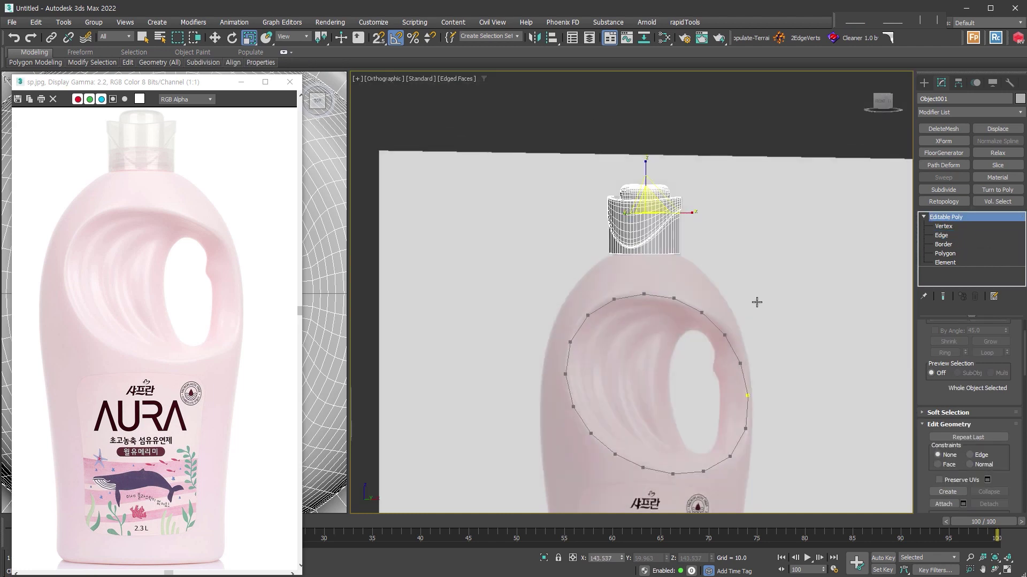
# - Unhide all objects and select the bottle body
pyautogui.rightClick(754, 297)
pyautogui.click(781, 249)
pyautogui.click(924, 82)
pyautogui.scroll(-3, 779, 227)
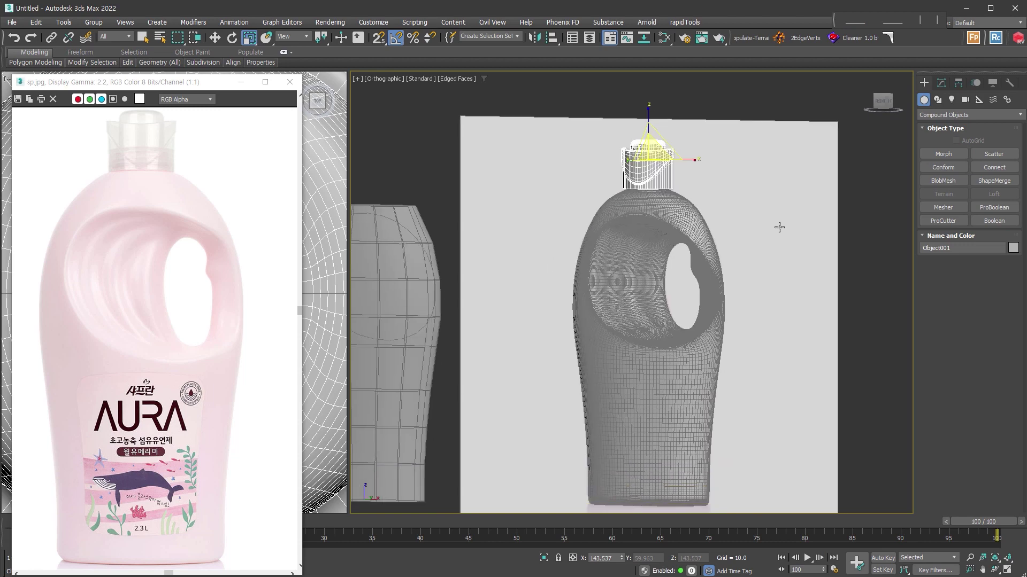
pyautogui.click(670, 261)
# - Inspect the bottle and handle in Perspective and Front views with plain shading
pyautogui.press('p')
pyautogui.keyDown('alt'); pyautogui.moveTo(671, 261); pyautogui.dragTo(668, 328, button='middle'); pyautogui.keyUp('alt')
pyautogui.press('F4')
pyautogui.scroll(3, 710, 355)
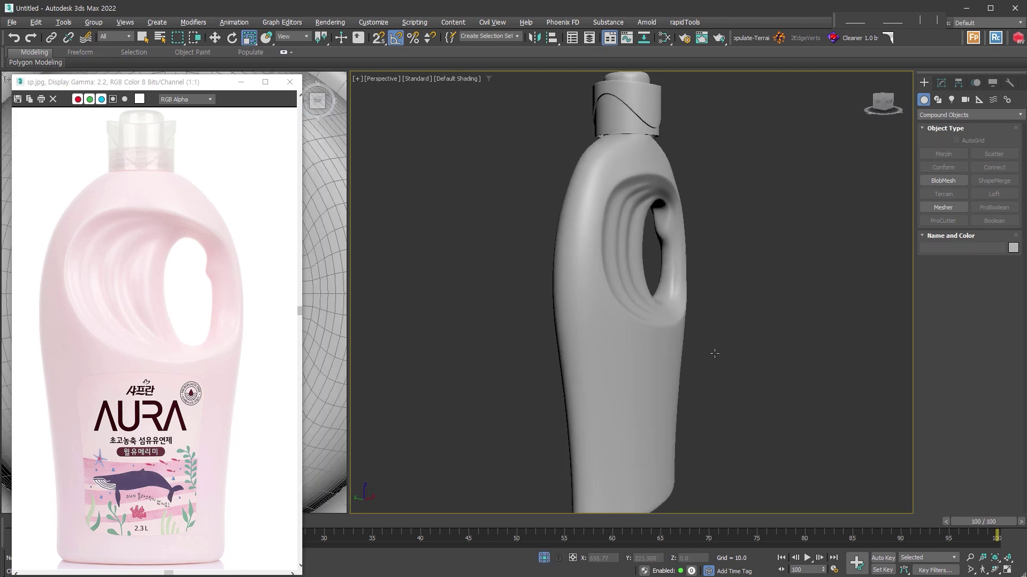
pyautogui.moveTo(710, 355)
pyautogui.keyDown('alt'); pyautogui.mouseDown(button='middle')
pyautogui.moveTo(648, 353)
pyautogui.moveTo(659, 355)
pyautogui.mouseUp(button='middle'); pyautogui.keyUp('alt')
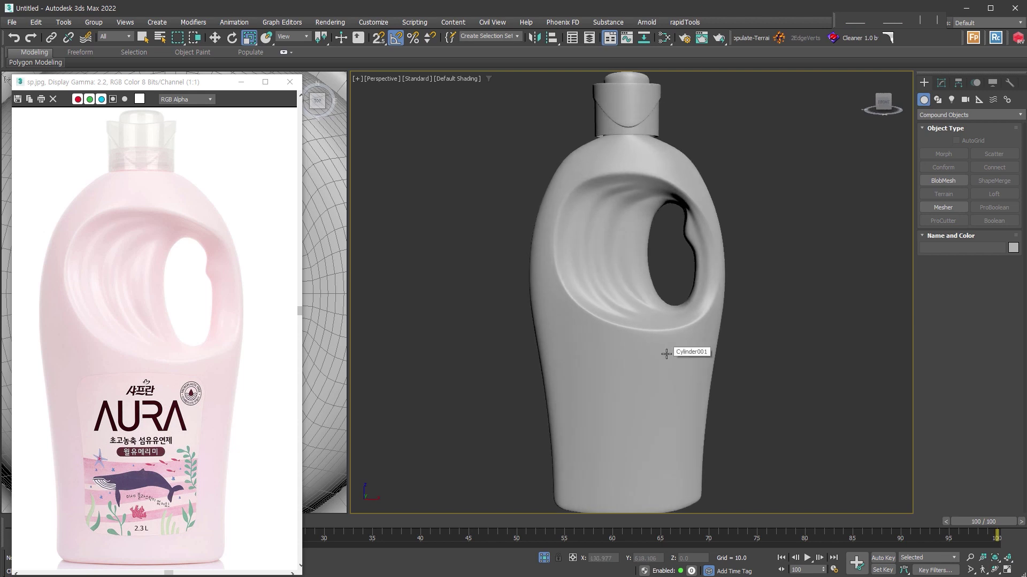
pyautogui.press('f')
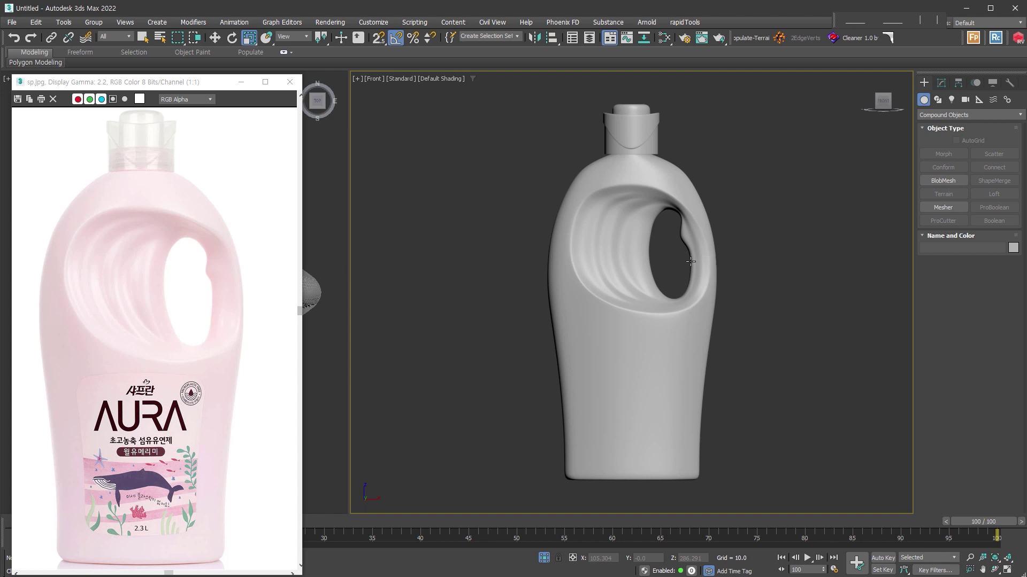
pyautogui.moveTo(742, 271)
pyautogui.keyDown('alt'); pyautogui.mouseDown(button='middle')
pyautogui.moveTo(601, 197)
pyautogui.moveTo(653, 228)
pyautogui.mouseUp(button='middle'); pyautogui.keyUp('alt')
pyautogui.scroll(4, 601, 197)
pyautogui.click(673, 216)
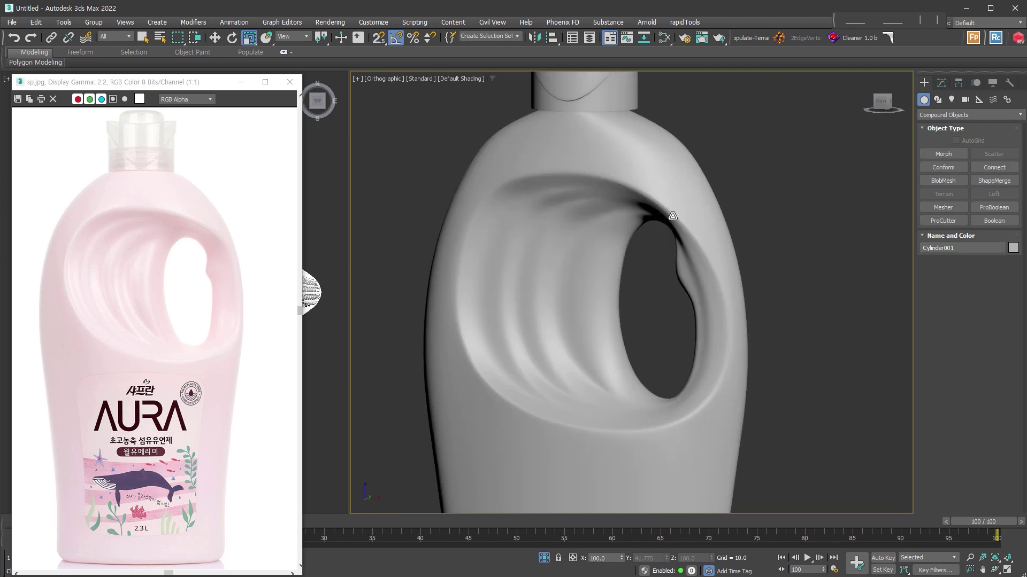